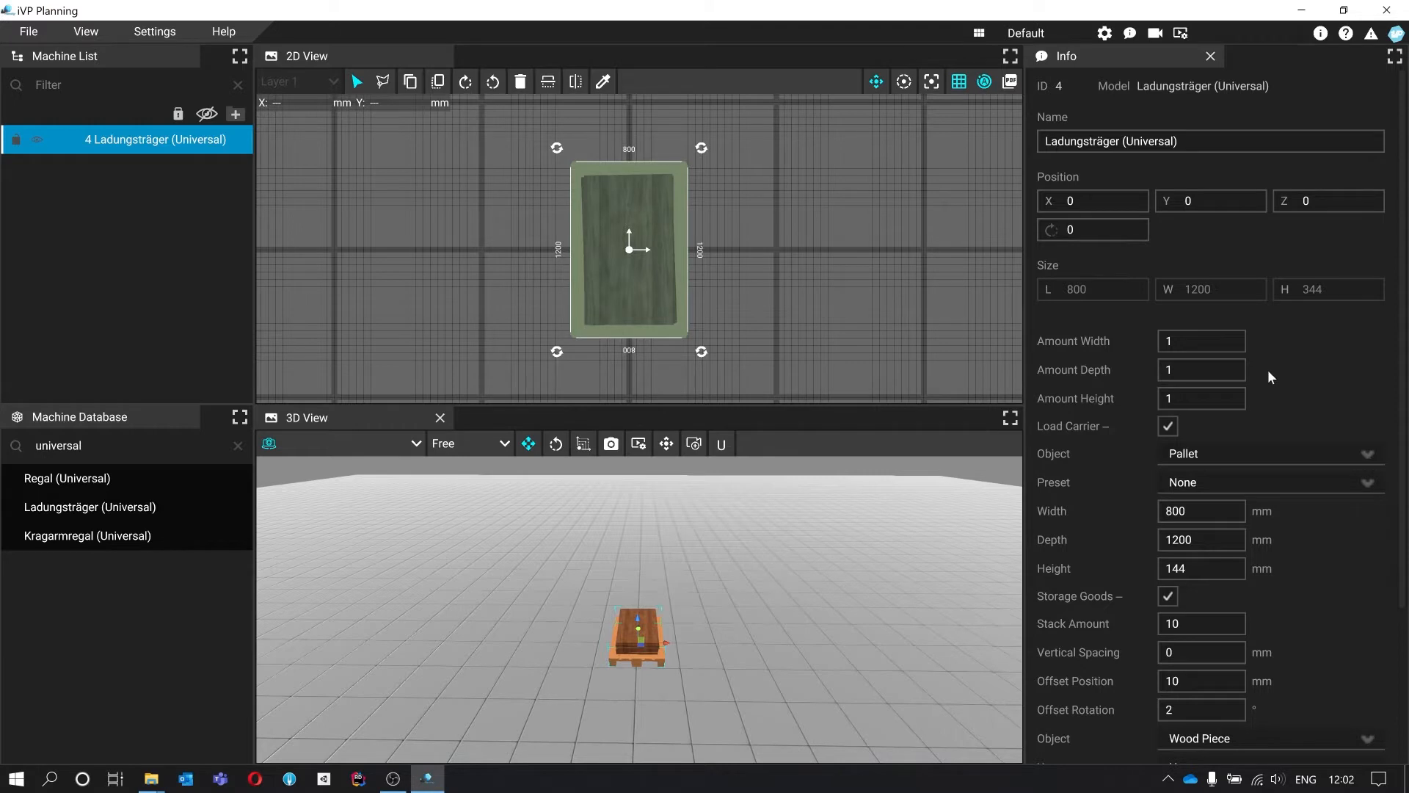
Look through the load carrier's parameters and examine the loaded pallet from several angles in the 3D view.
scroll(1272, 377, down, 5)
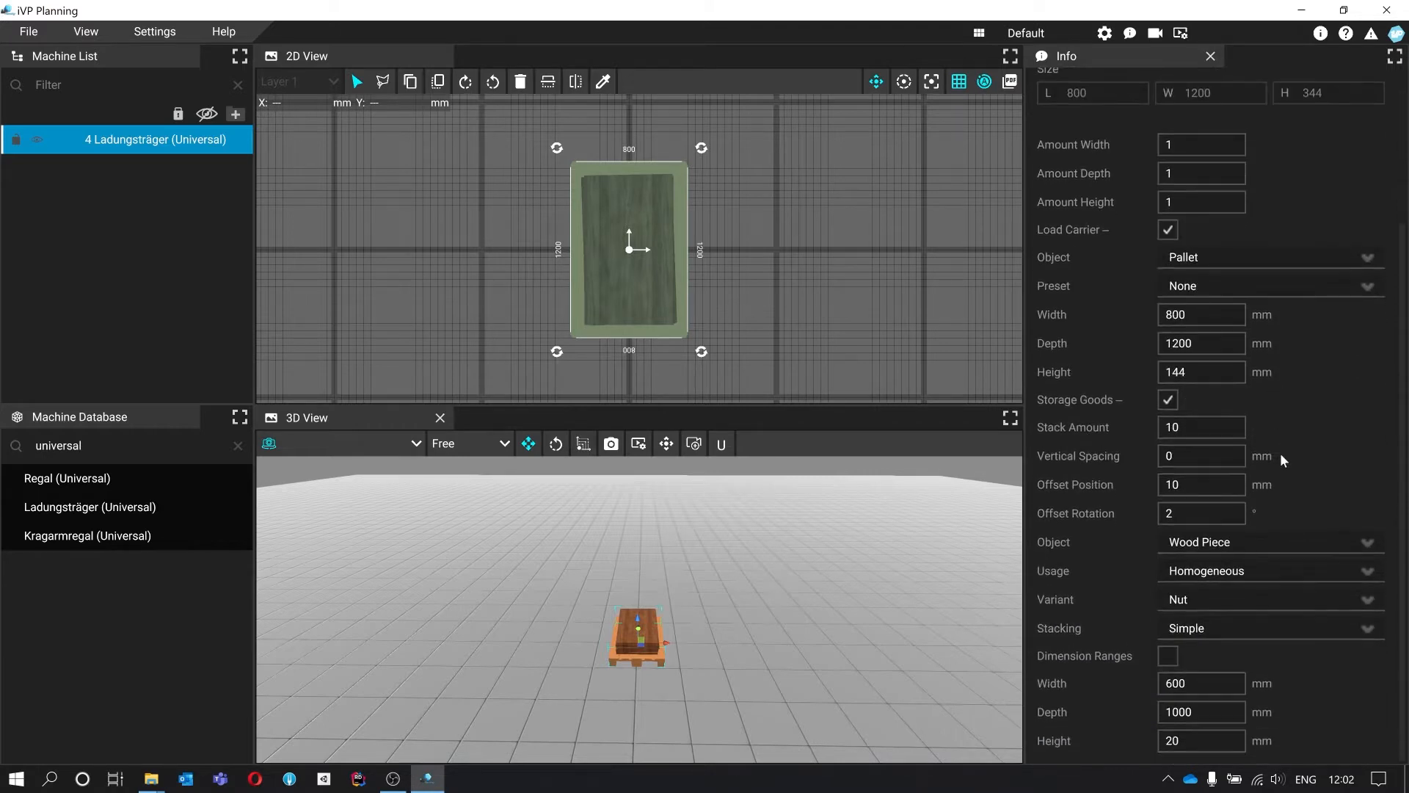
scroll(1280, 564, up, 3)
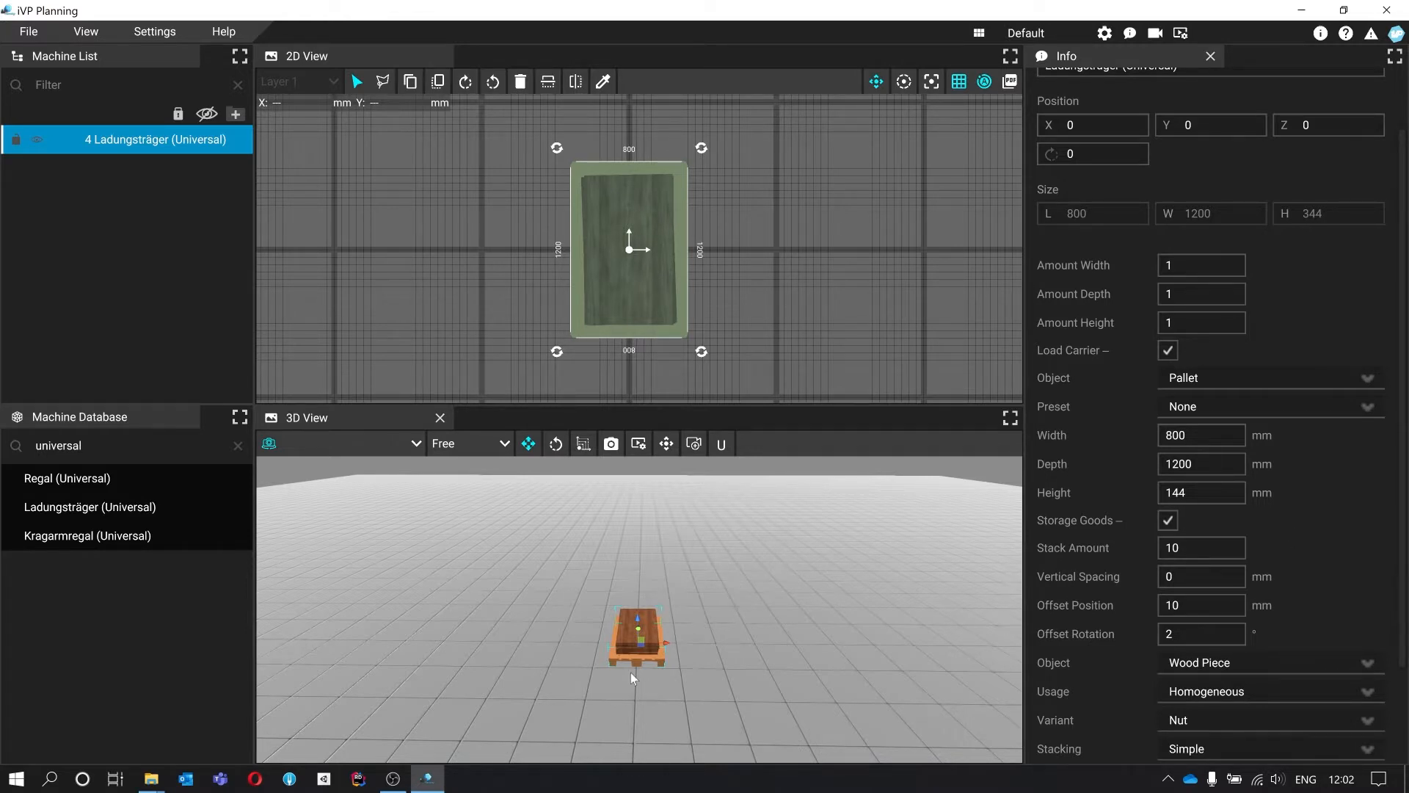
right_drag(631, 673, 580, 673)
key(w)
key(a)
key(w)
key(d)
key(s)
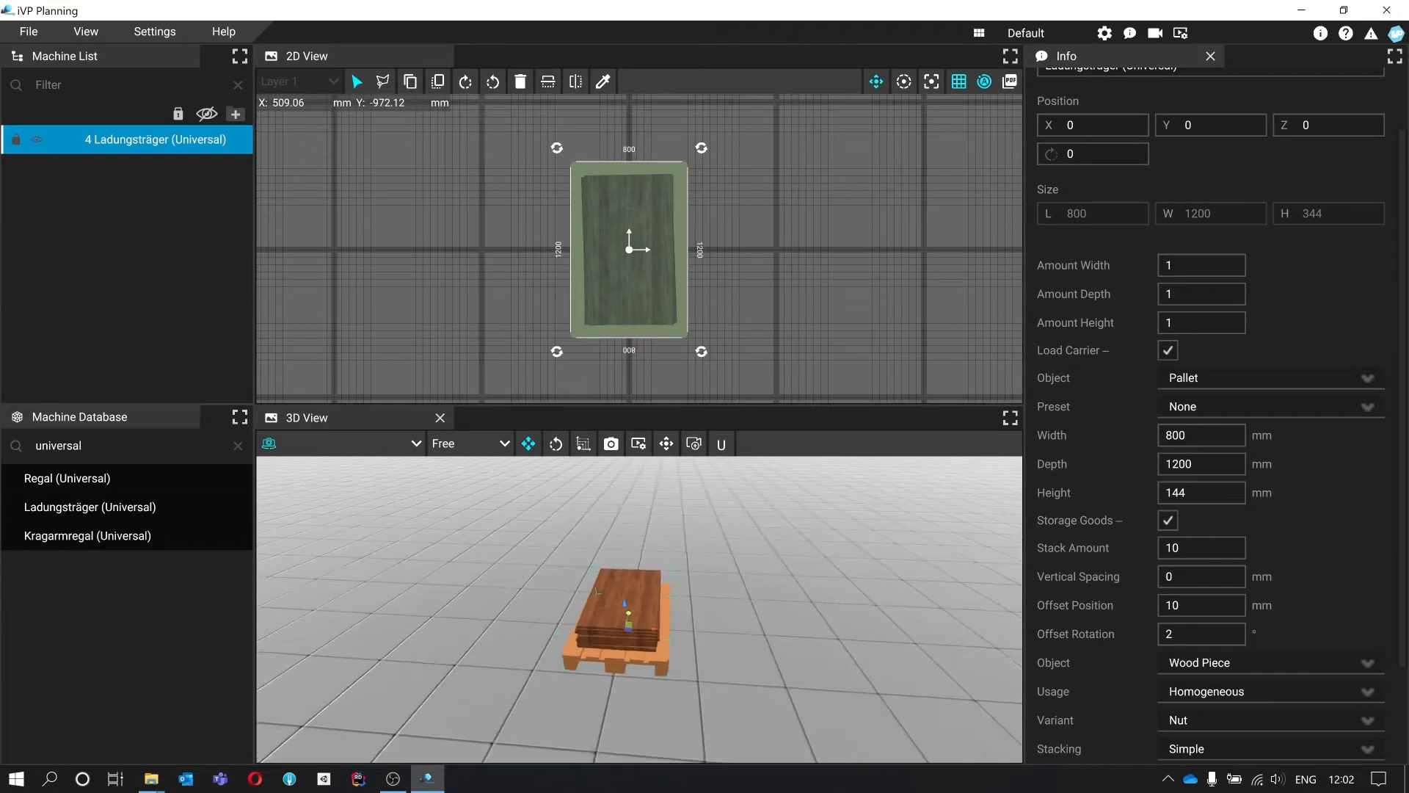
right_drag(793, 580, 829, 552)
key(s)
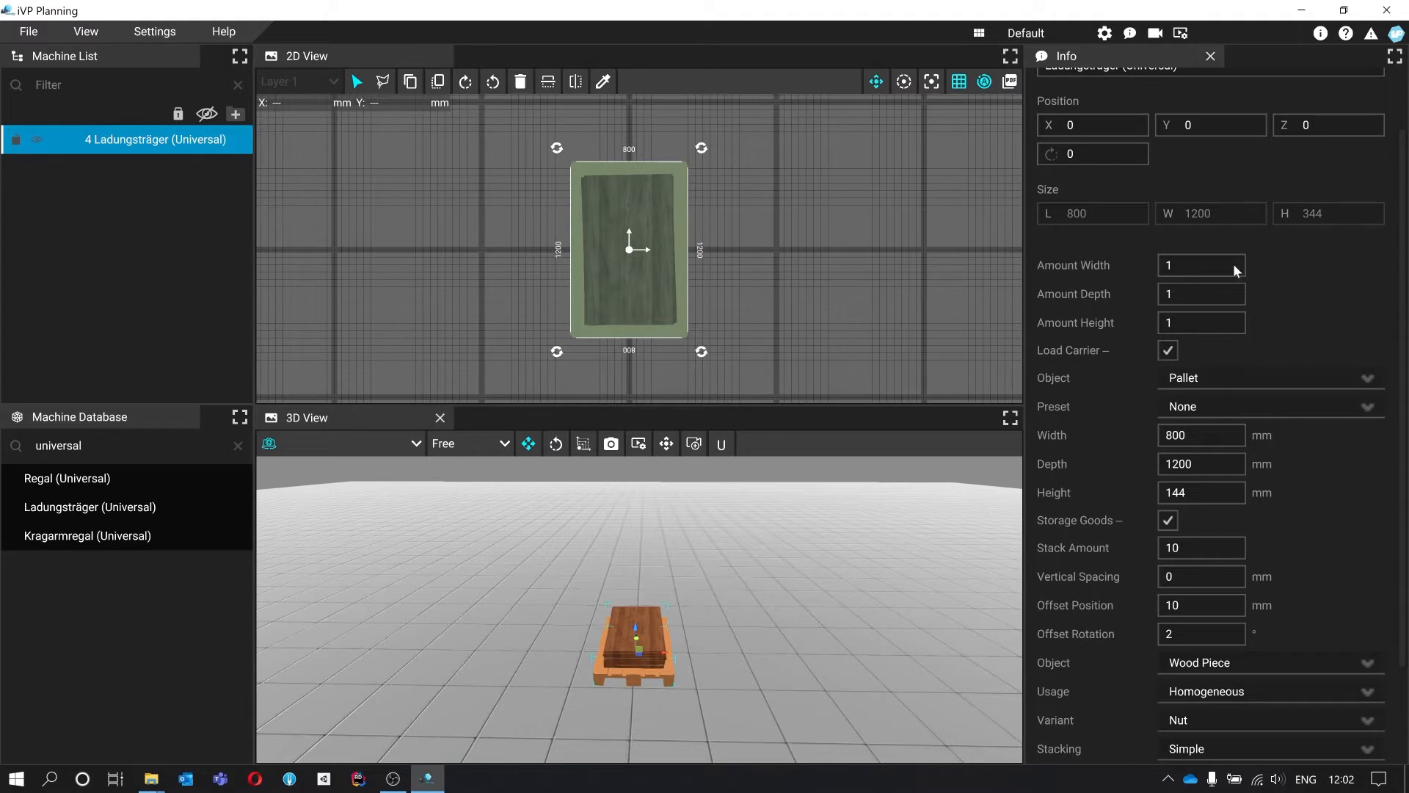
Set the load carrier's Amount Width to 4 and its Spacing Width to 350 mm.
click(1214, 266)
text(4)
key(Return)
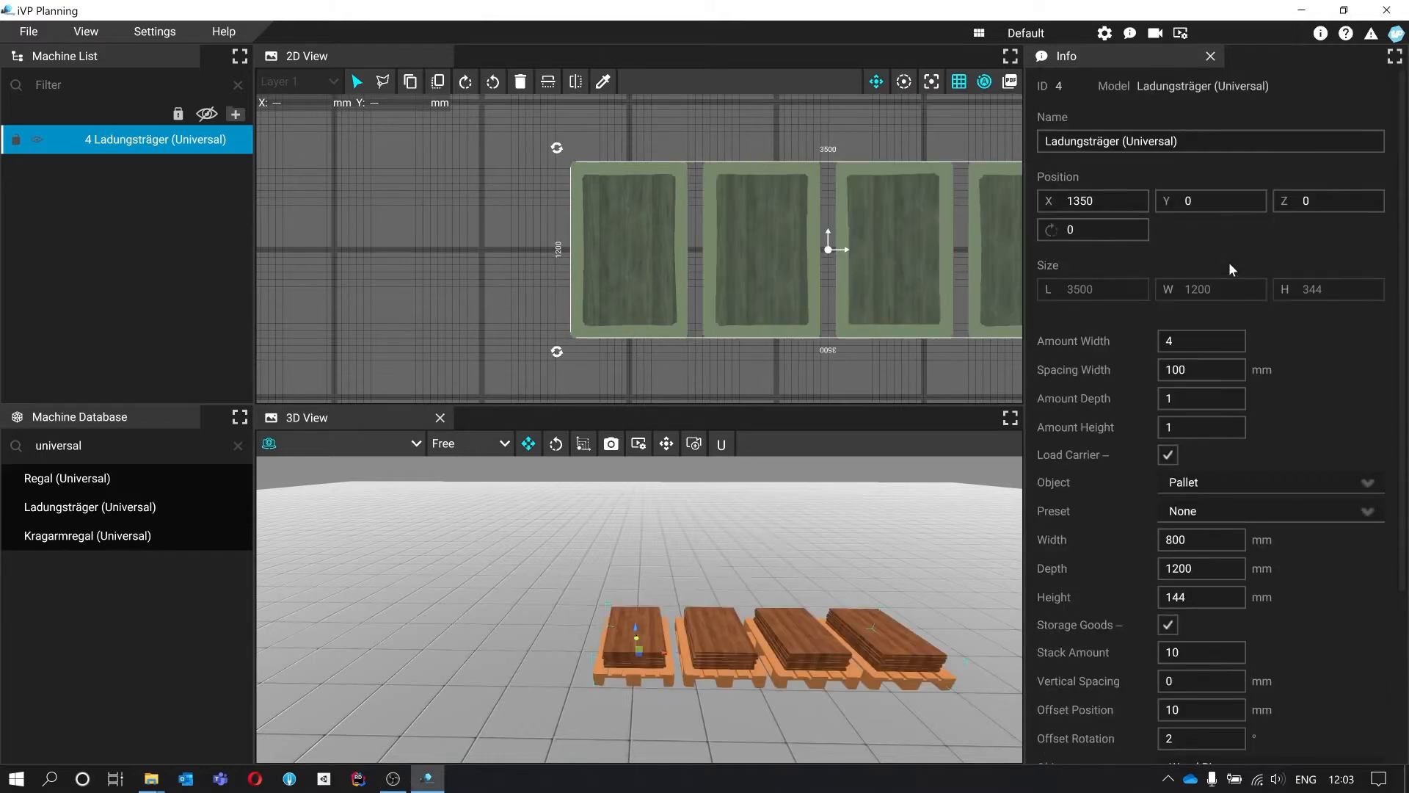
right_drag(881, 558, 772, 571)
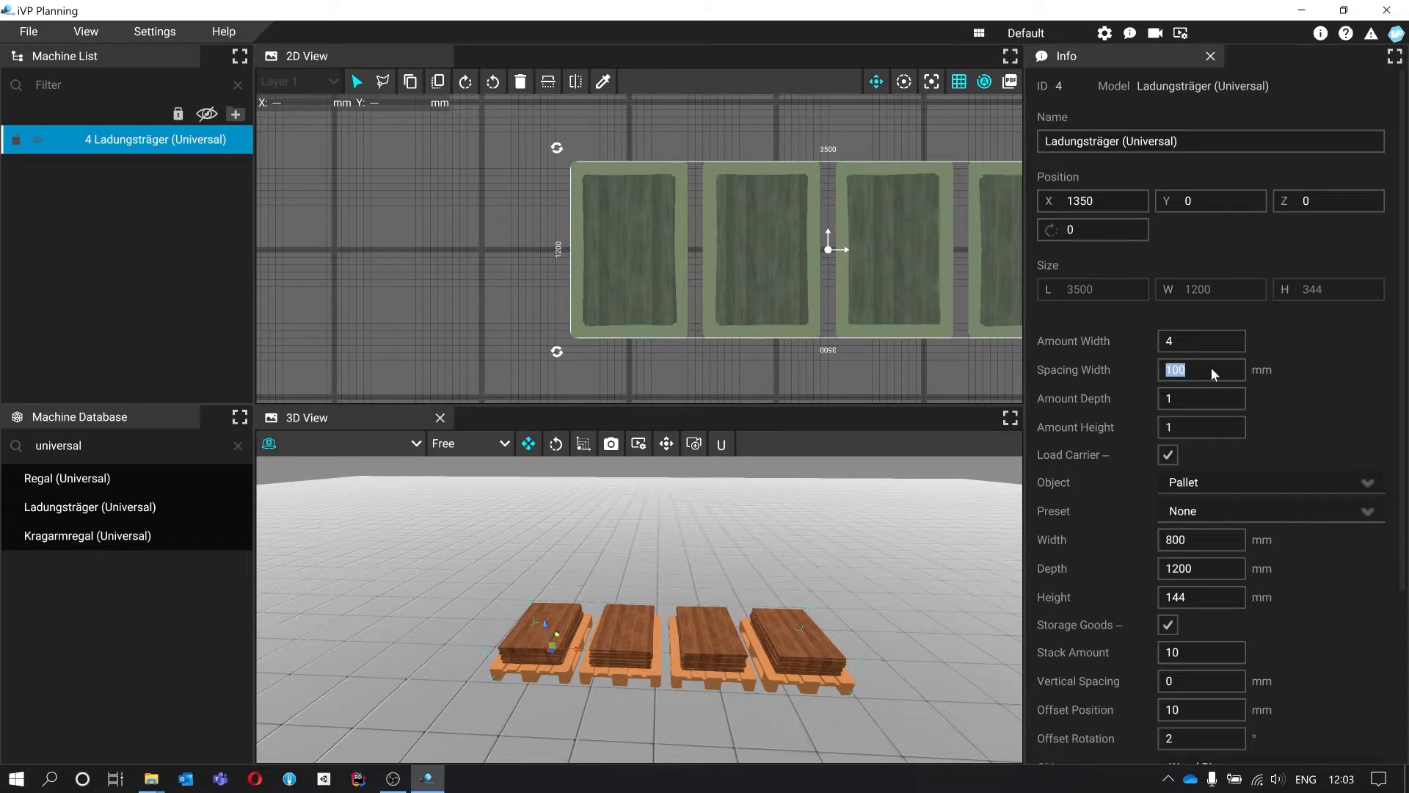
key(Return)
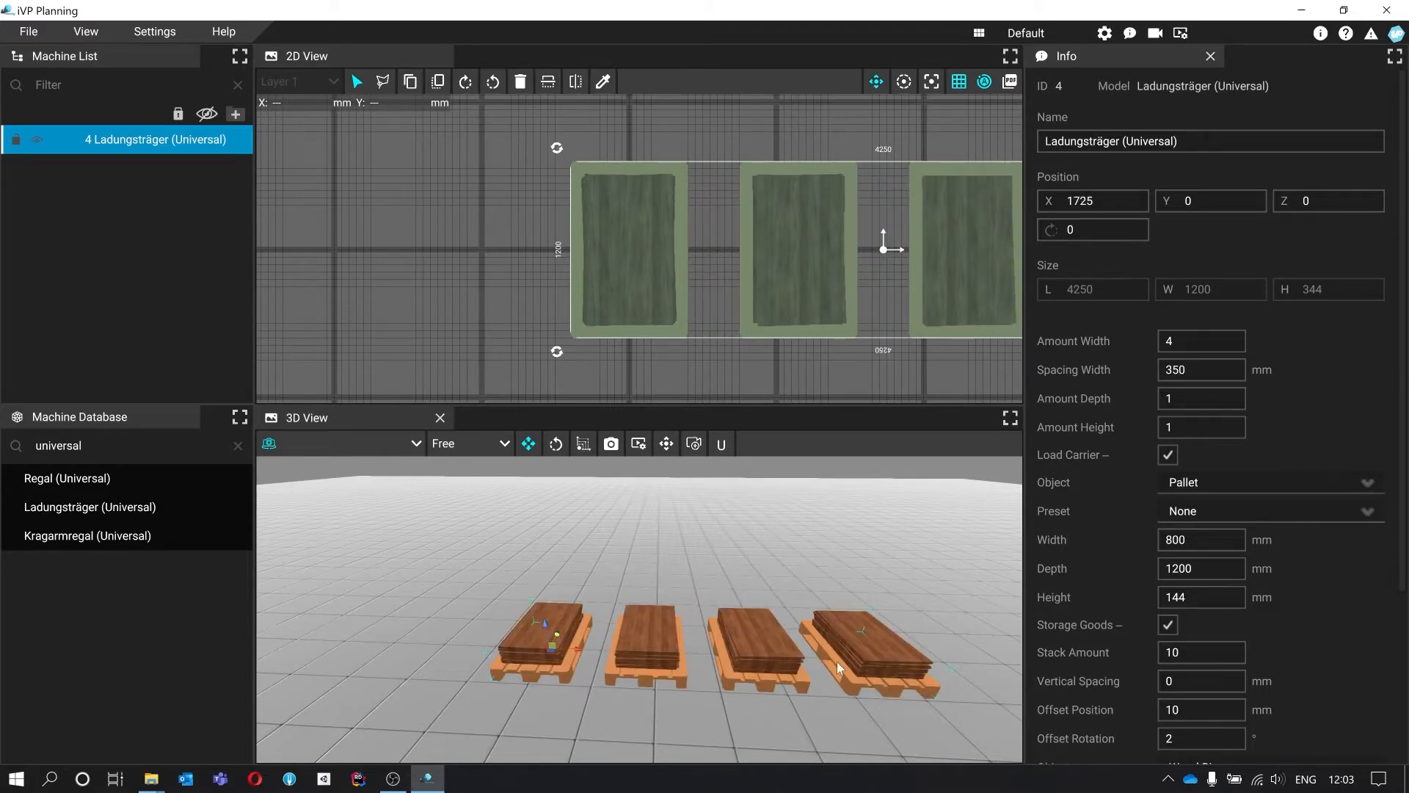
Set the load carrier's Amount Depth to 4 and its Spacing Depth to 350 mm.
click(1222, 397)
text(4)
key(Return)
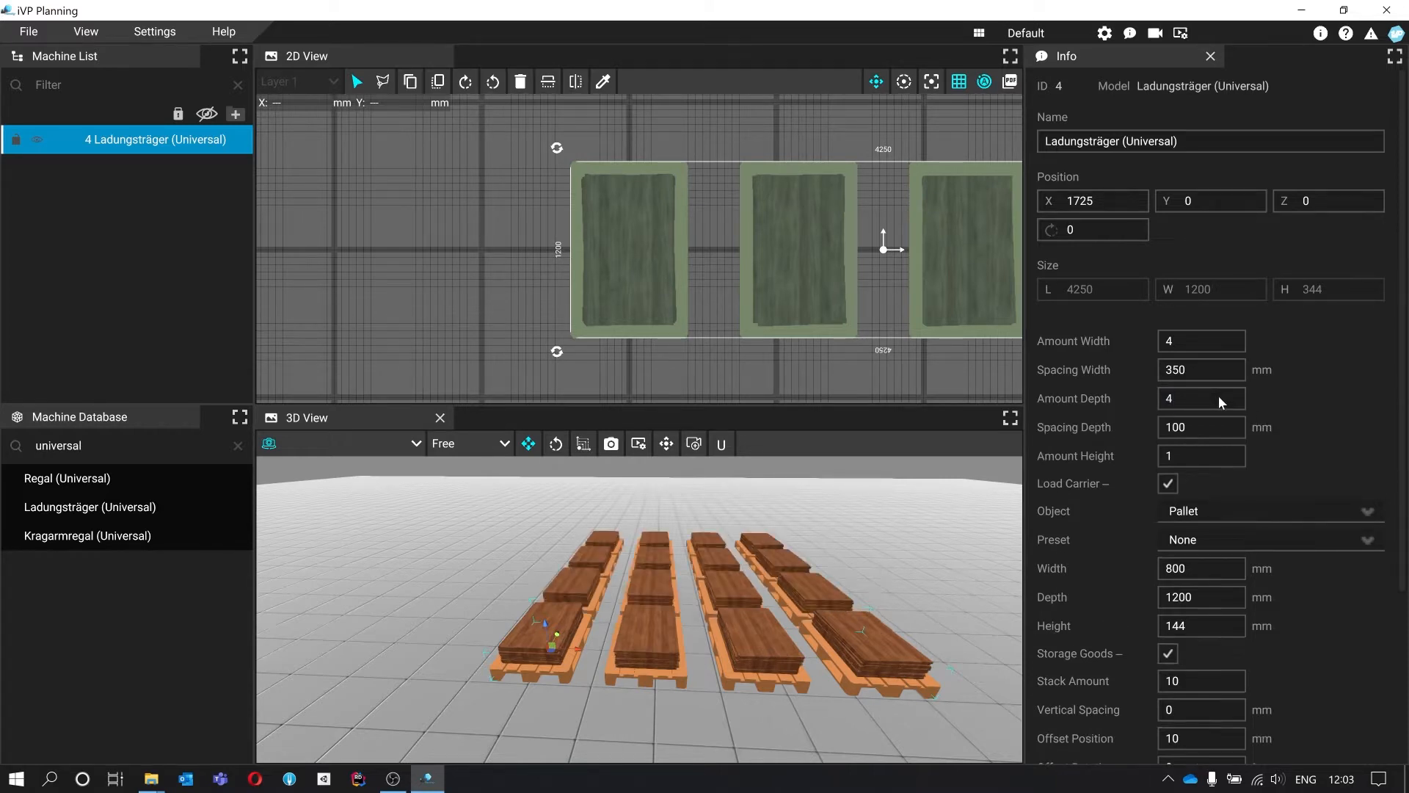
right_drag(774, 644, 640, 608)
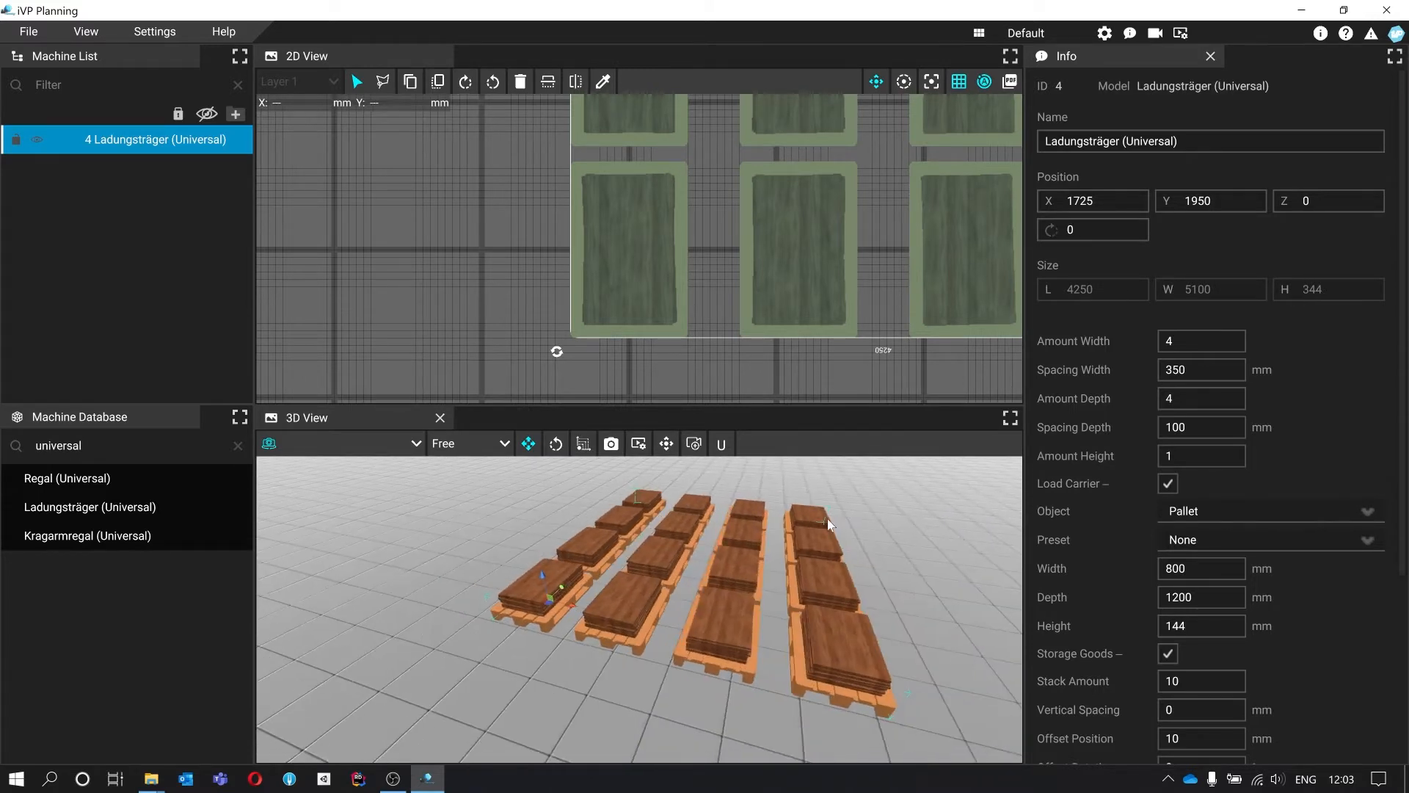
right_drag(872, 556, 793, 549)
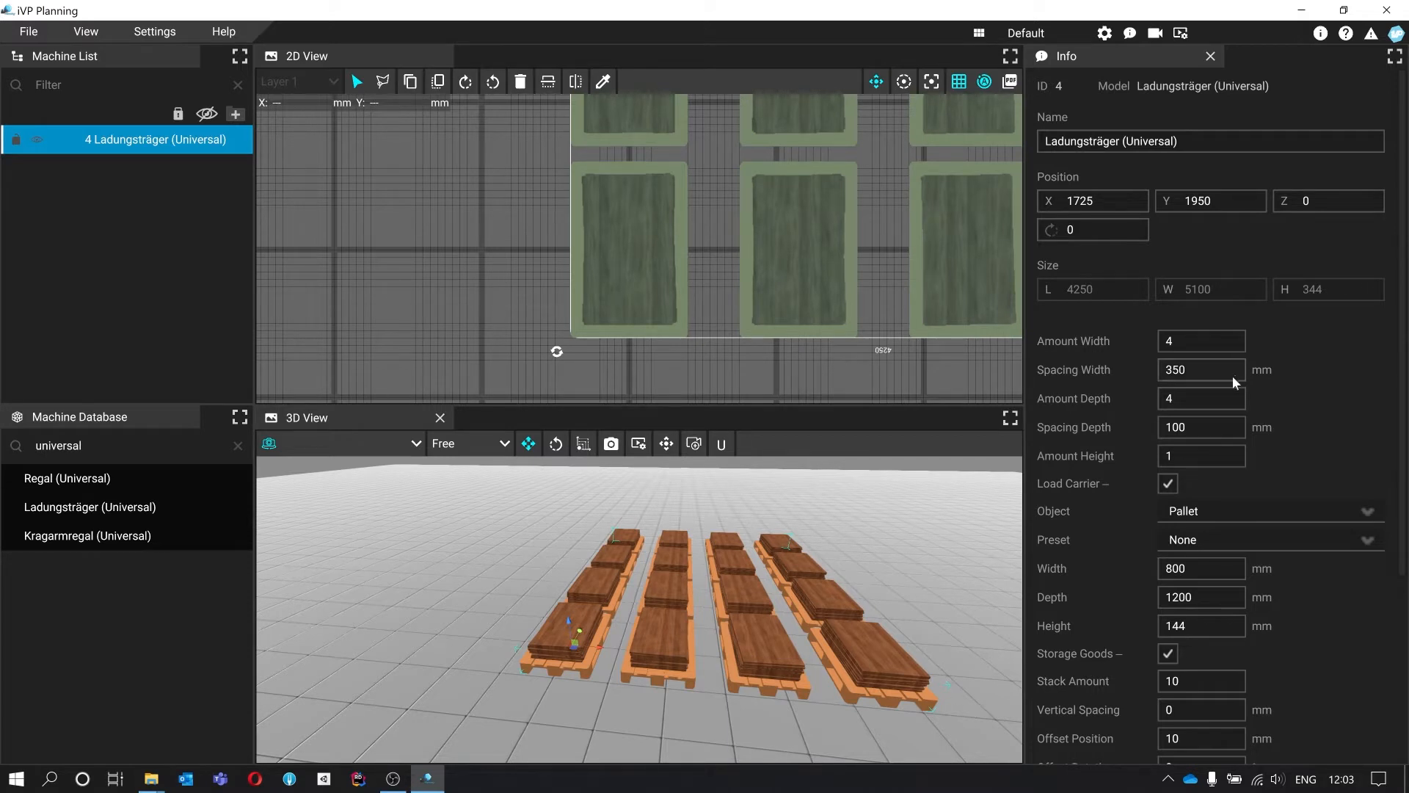
click(1224, 424)
text(350)
key(Return)
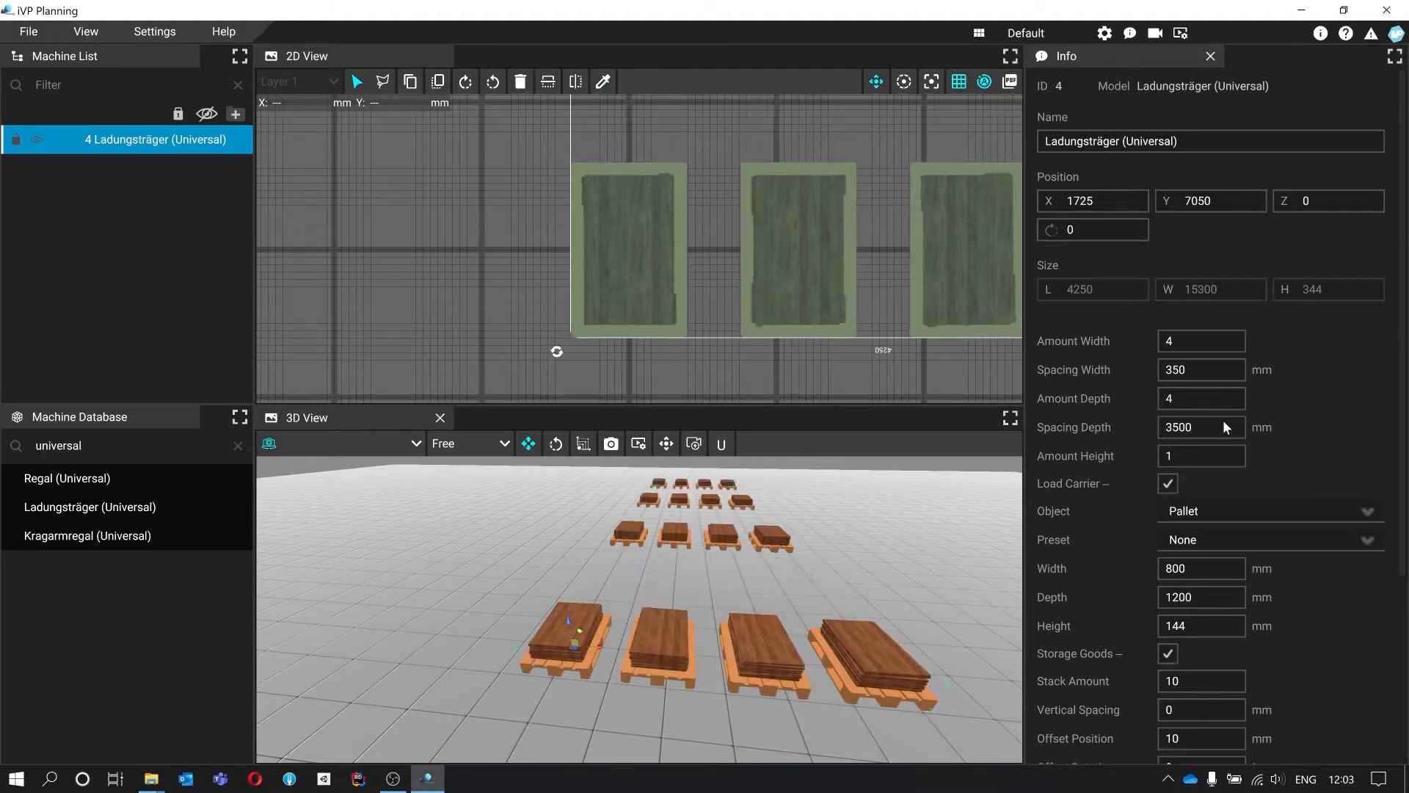
middle_drag(870, 512, 830, 547)
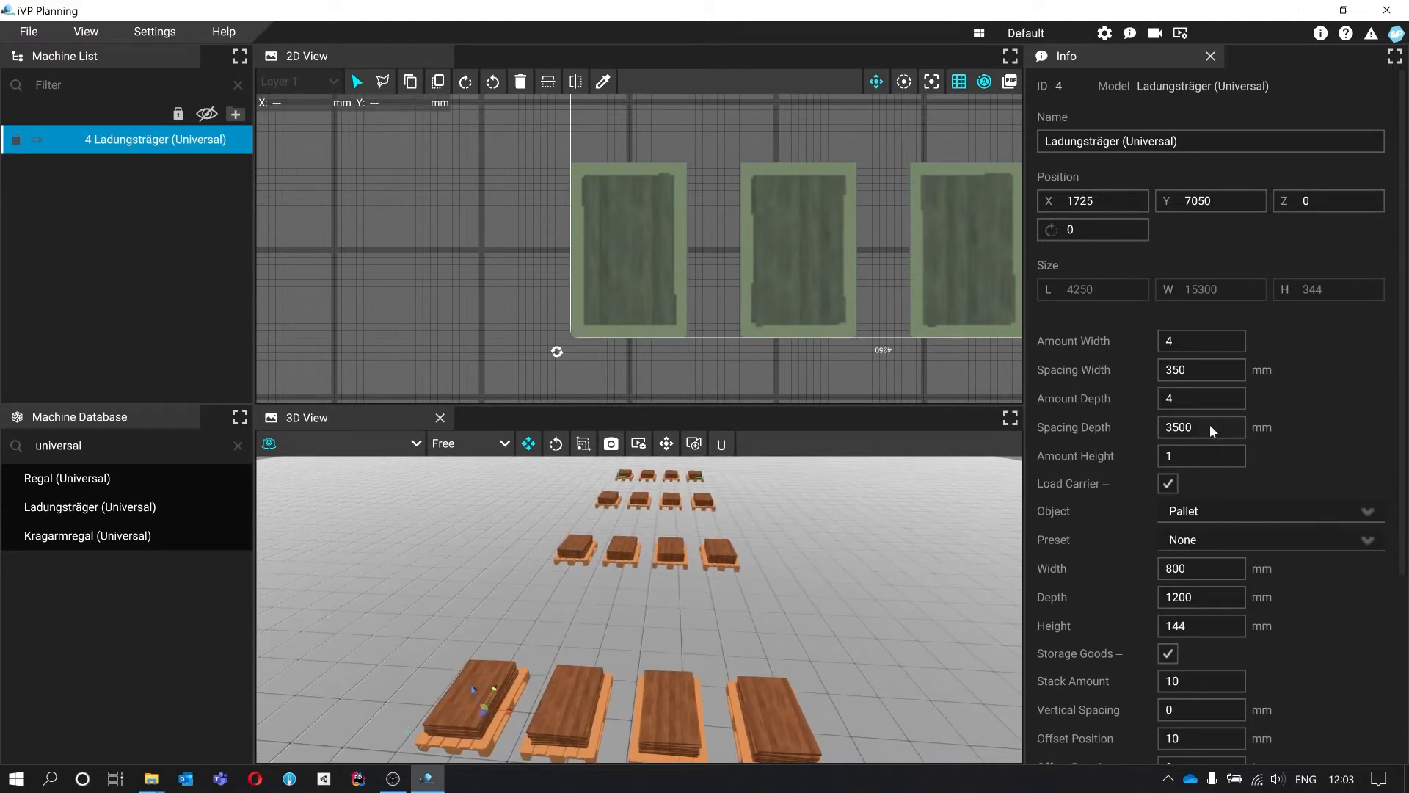
key(Return)
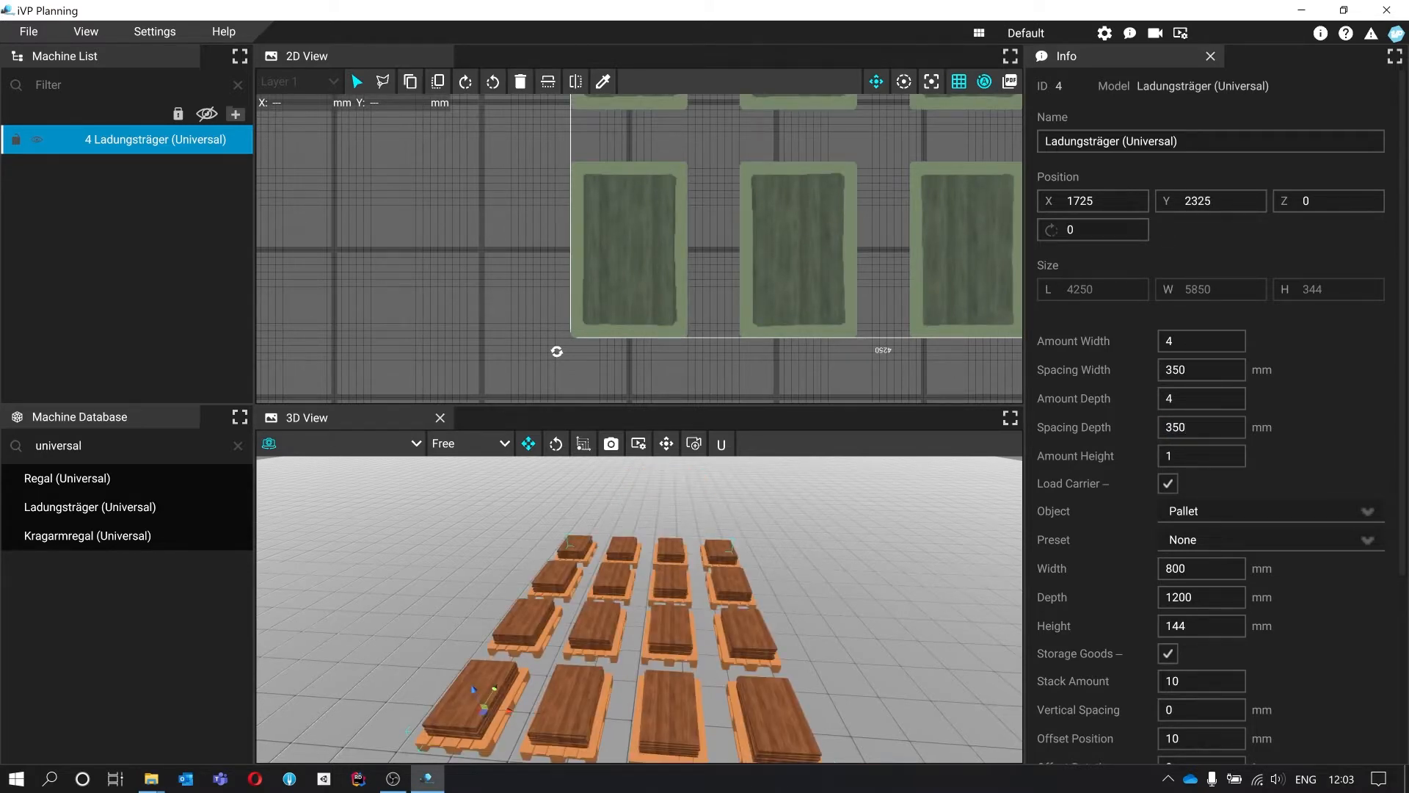
Stack the pallets in layers by setting the load carrier's Amount Height to 4.
scroll(638, 609, down, 3)
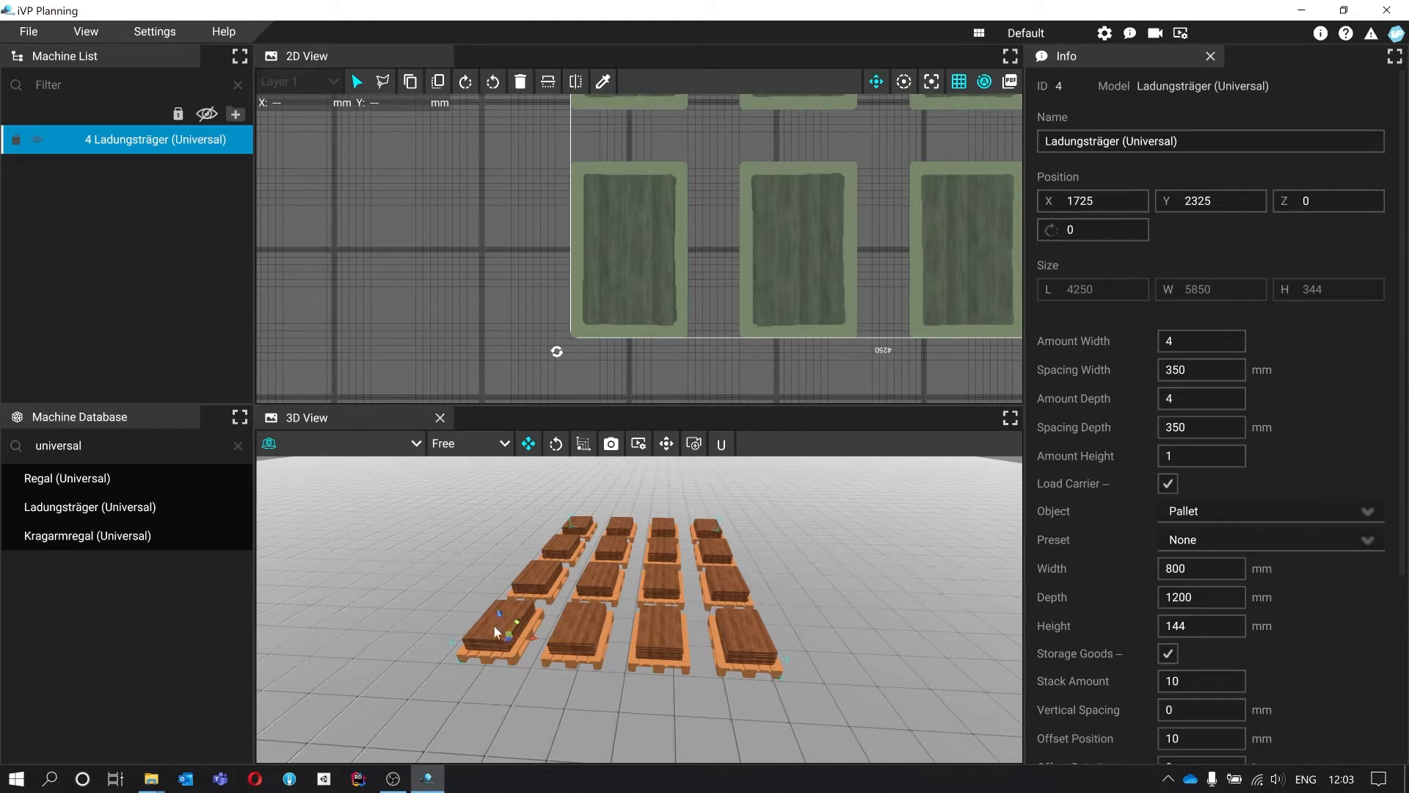
double_click(1216, 456)
text(4)
key(Return)
middle_drag(872, 538, 844, 497)
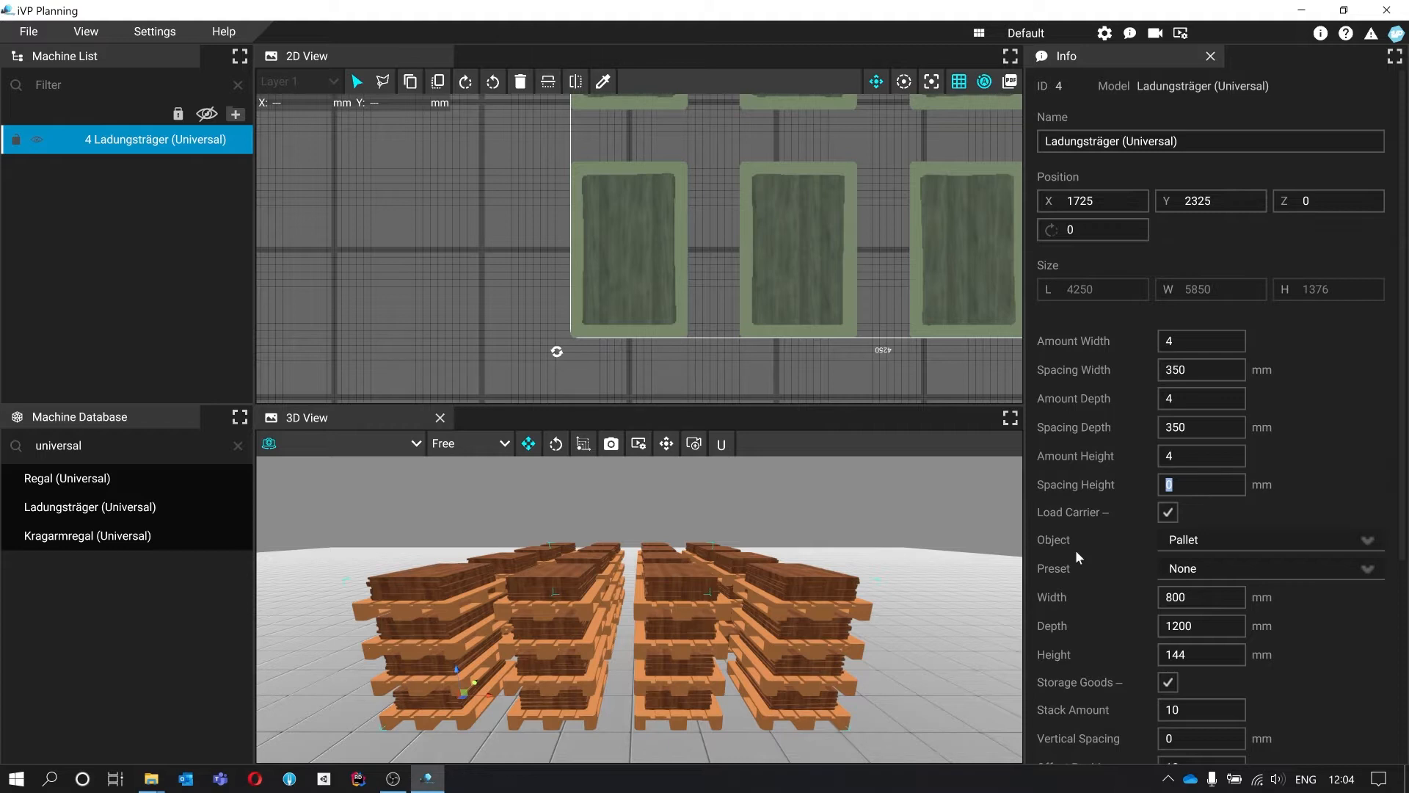
Set the Spacing Height between the stacked pallet layers to 500 mm.
right_drag(813, 647, 839, 632)
key(w)
key(q)
key(e)
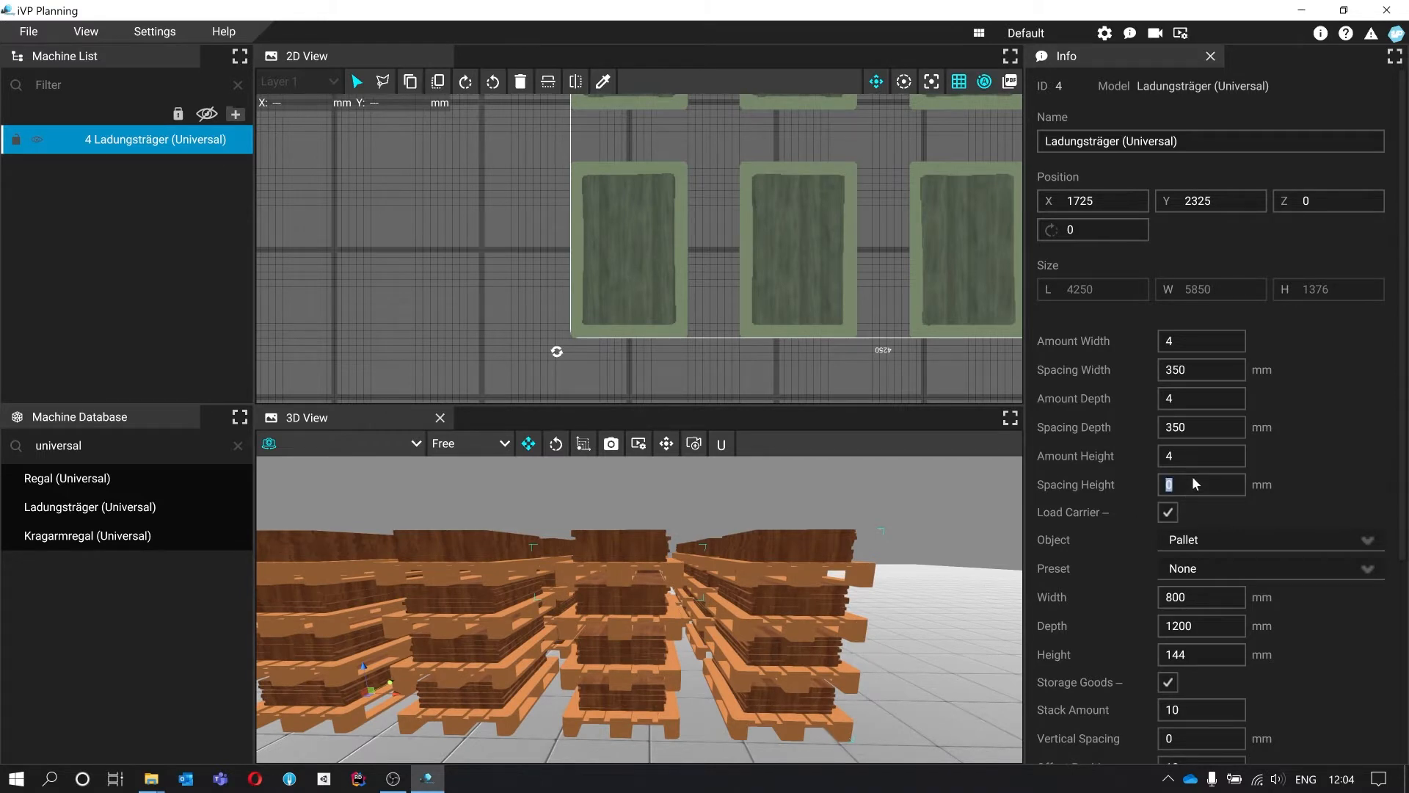
key(Return)
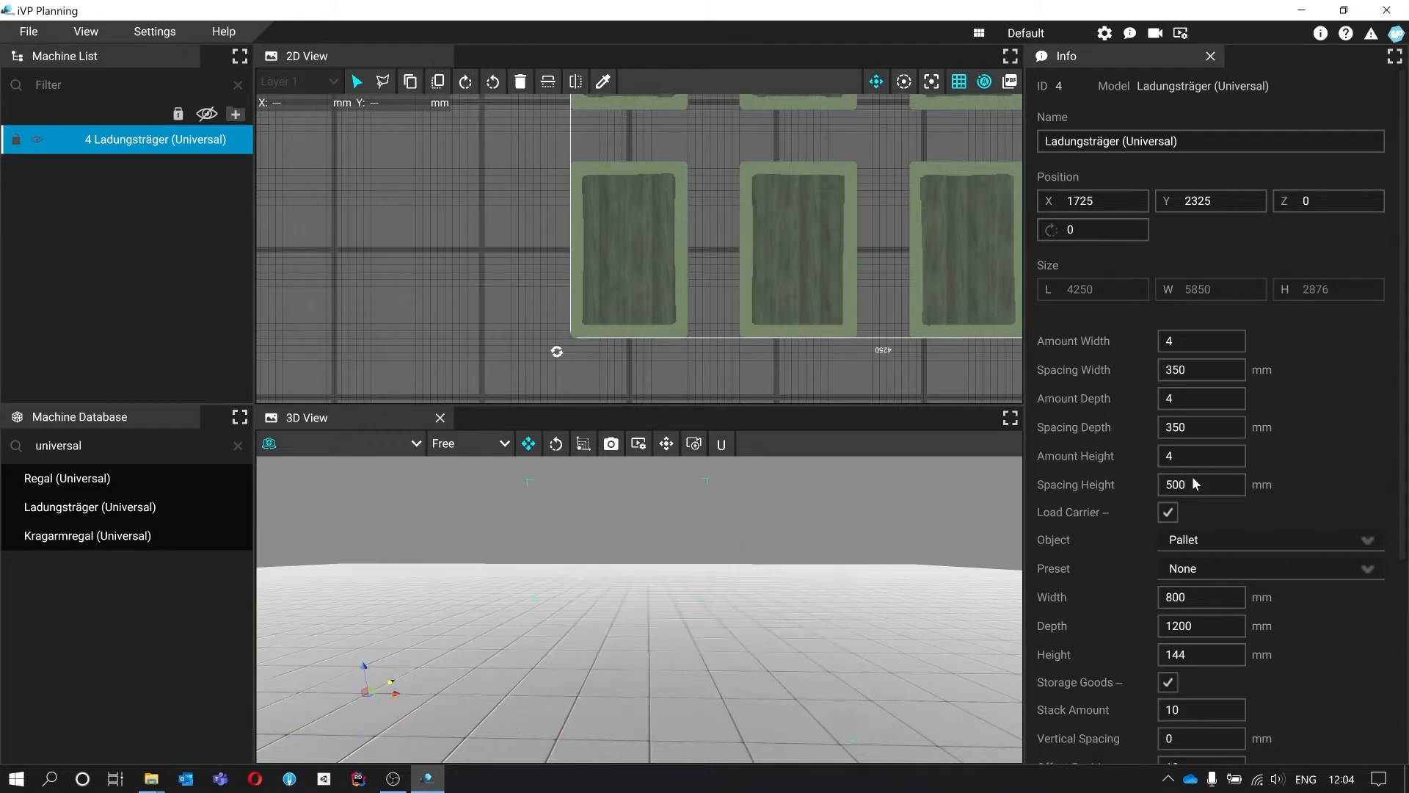
Examine the vertically spaced pallet layers from several angles and distances in the 3D view.
key(s)
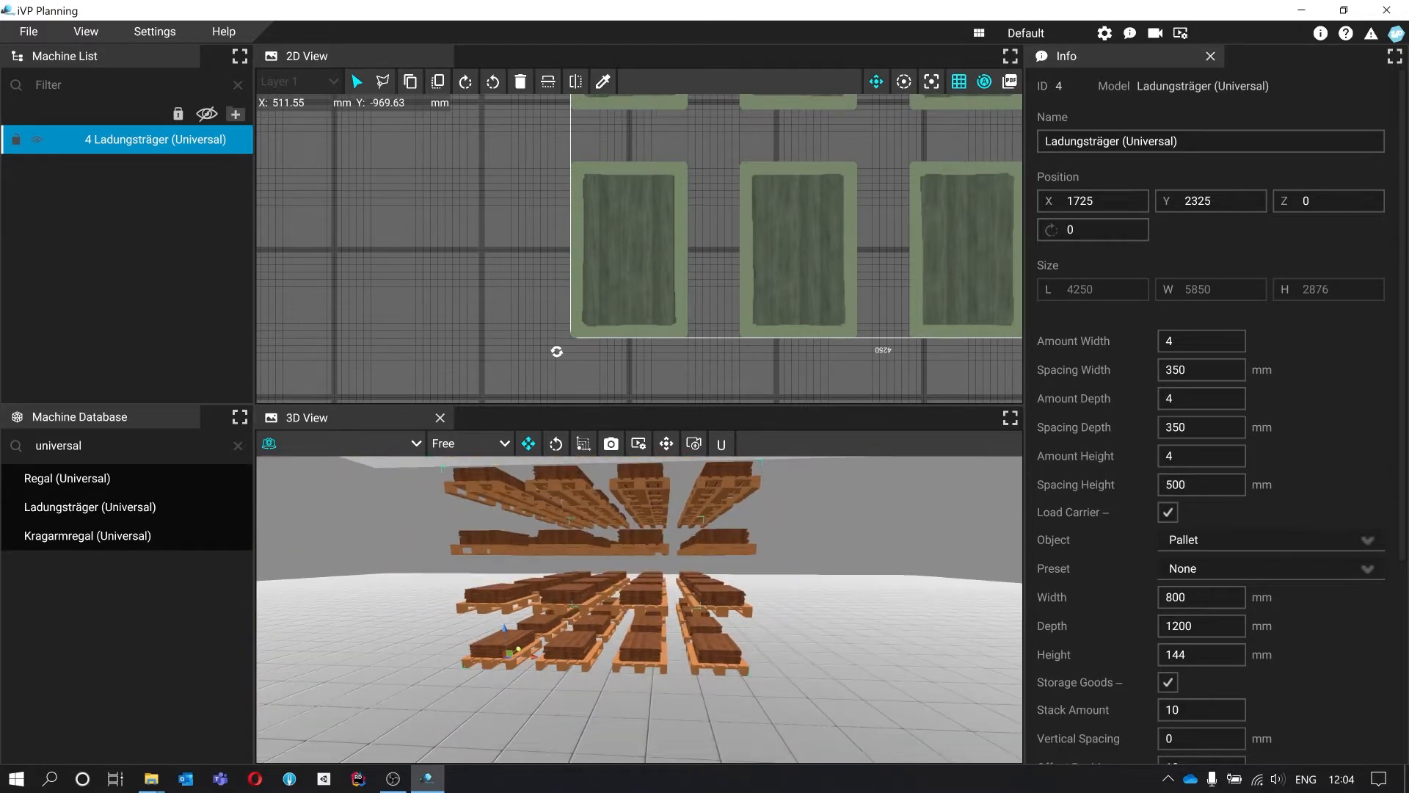
key(e)
key(q)
key(w)
key(w)
key(q)
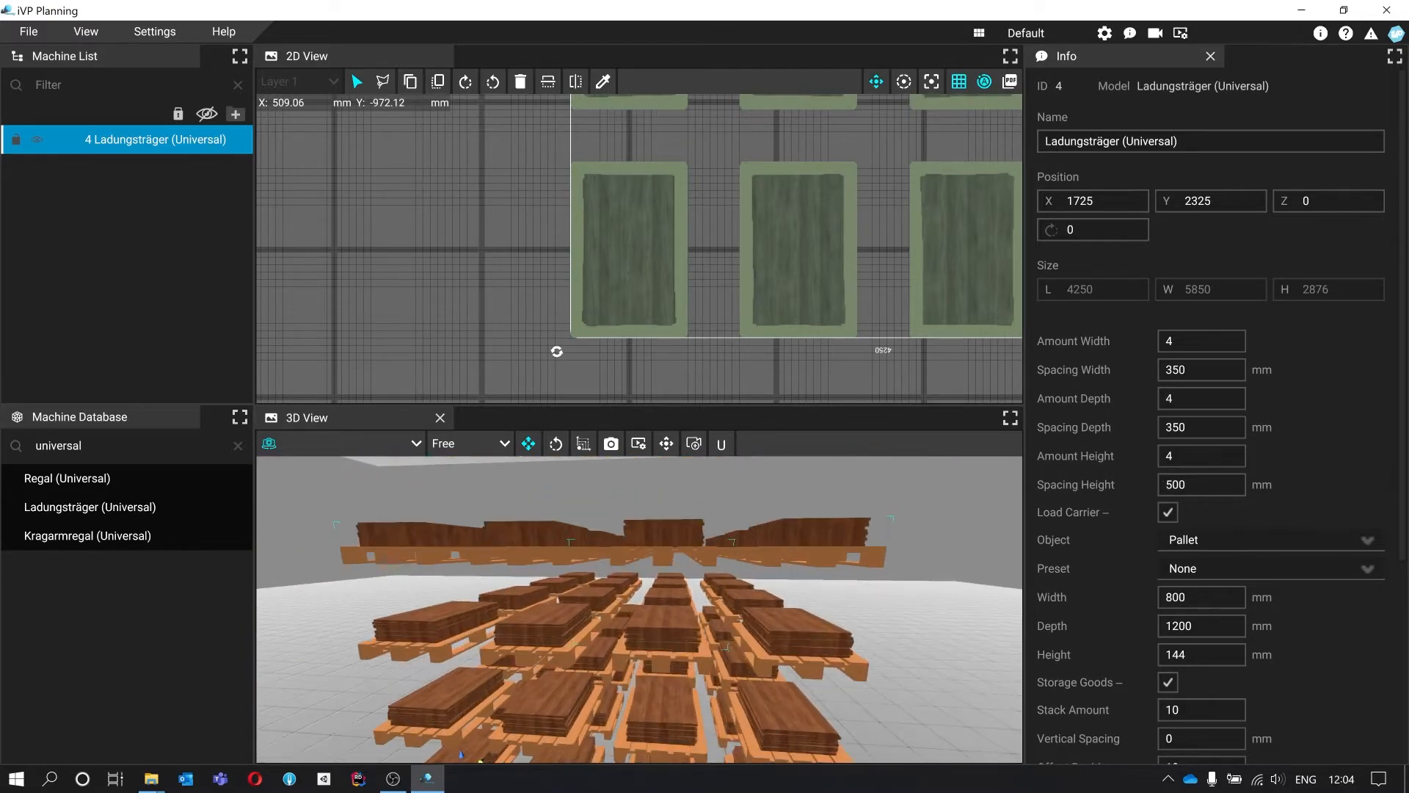
key(a)
key(s)
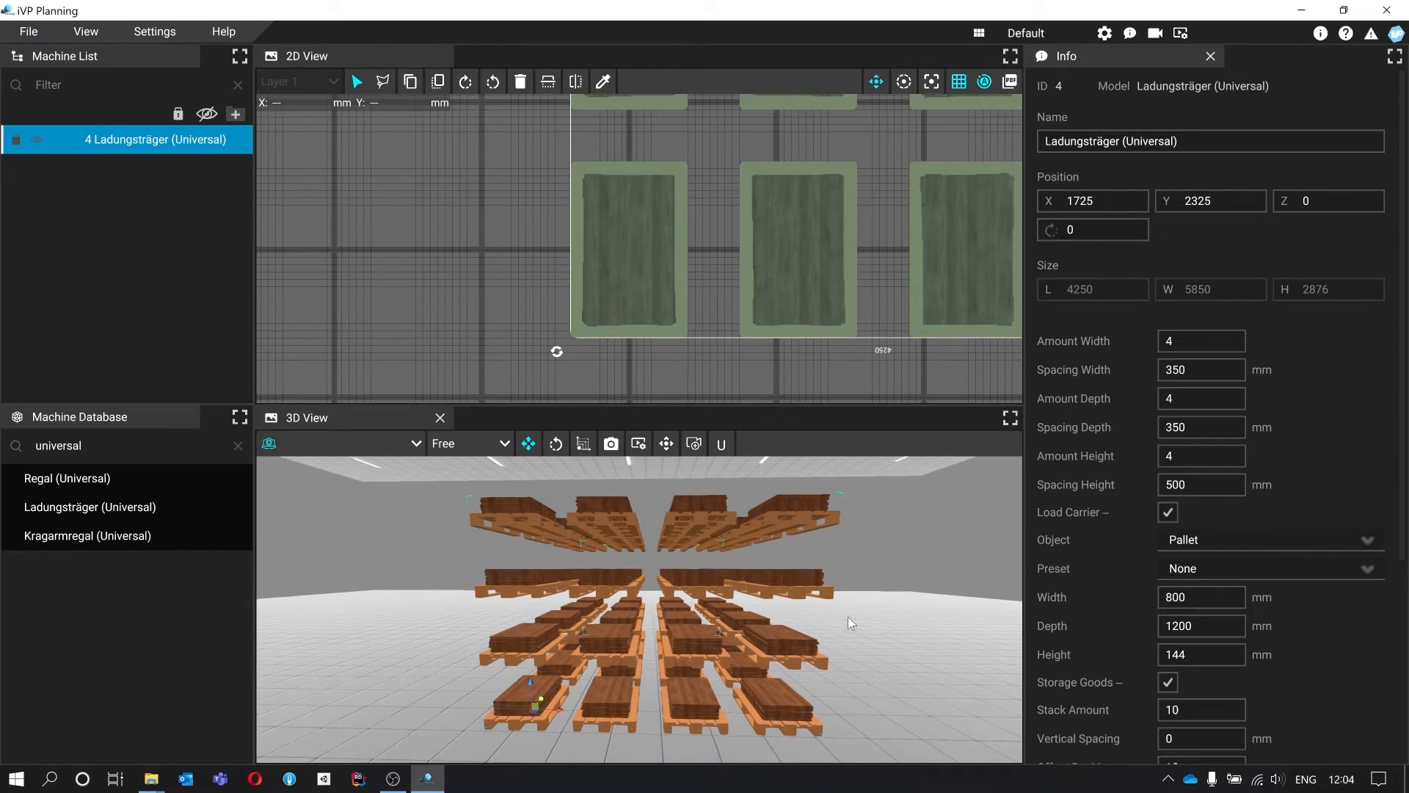
right_drag(848, 618, 815, 642)
key(d)
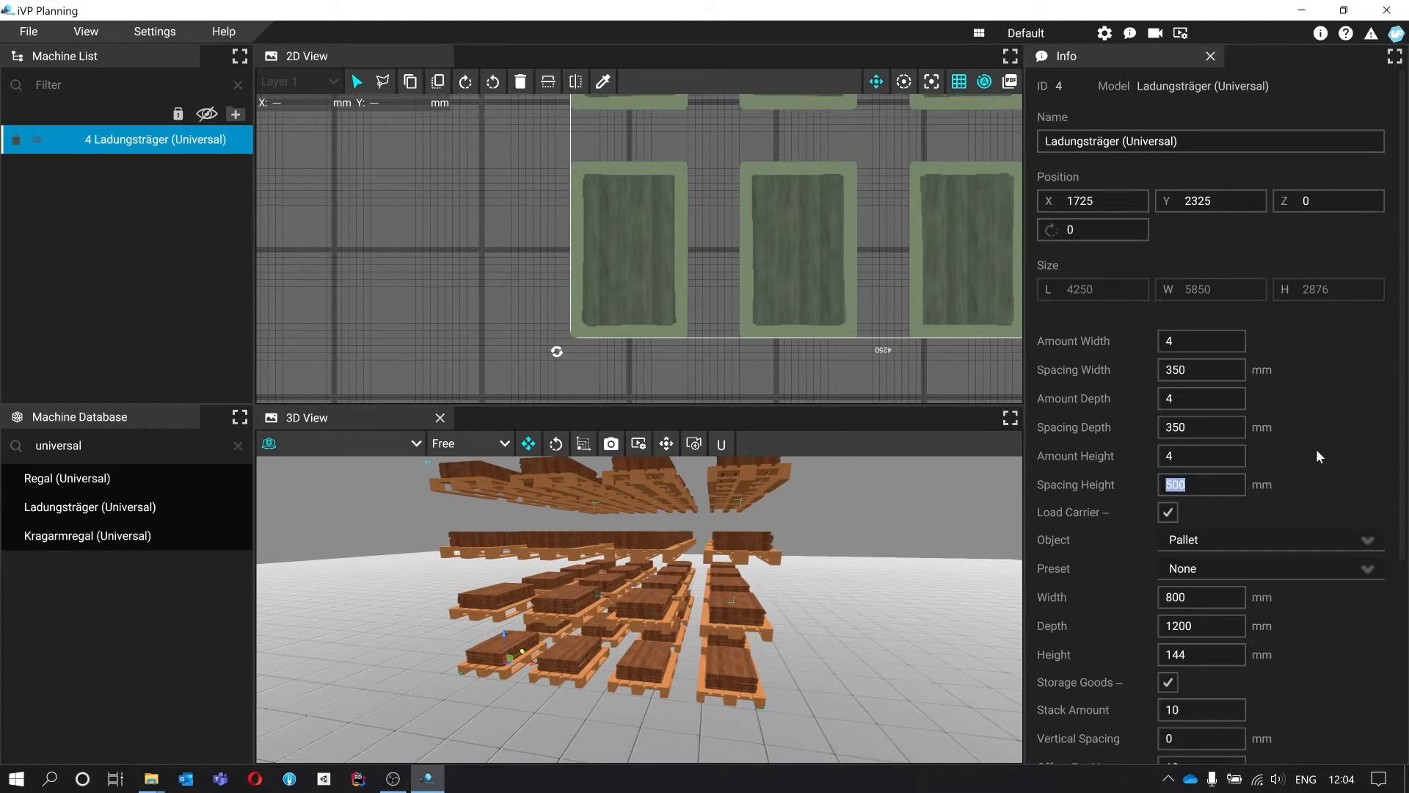
Set the Spacing Height back to 0 mm and view the stacked pallets up close.
text(0)
key(Return)
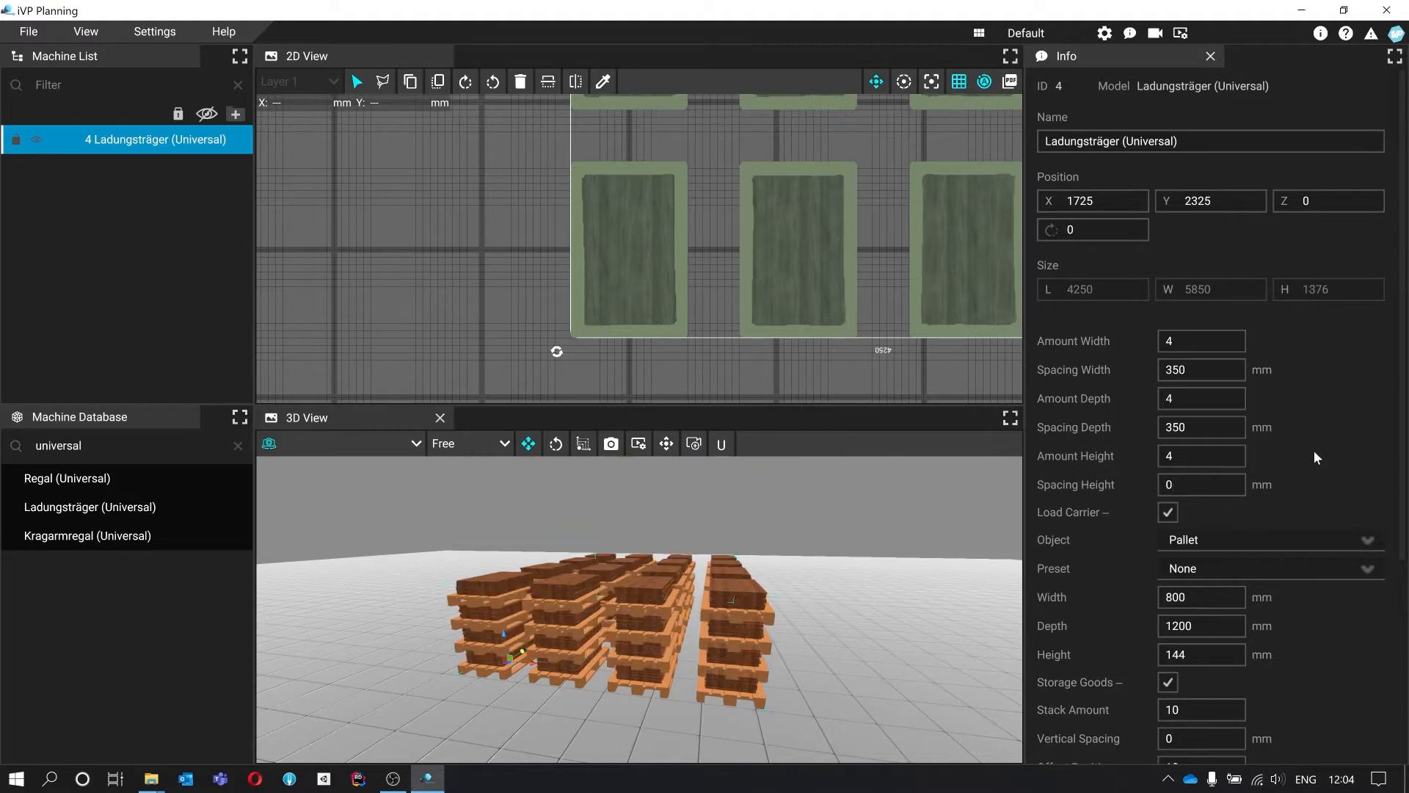
middle_drag(640, 609, 745, 647)
scroll(834, 584, up, 1)
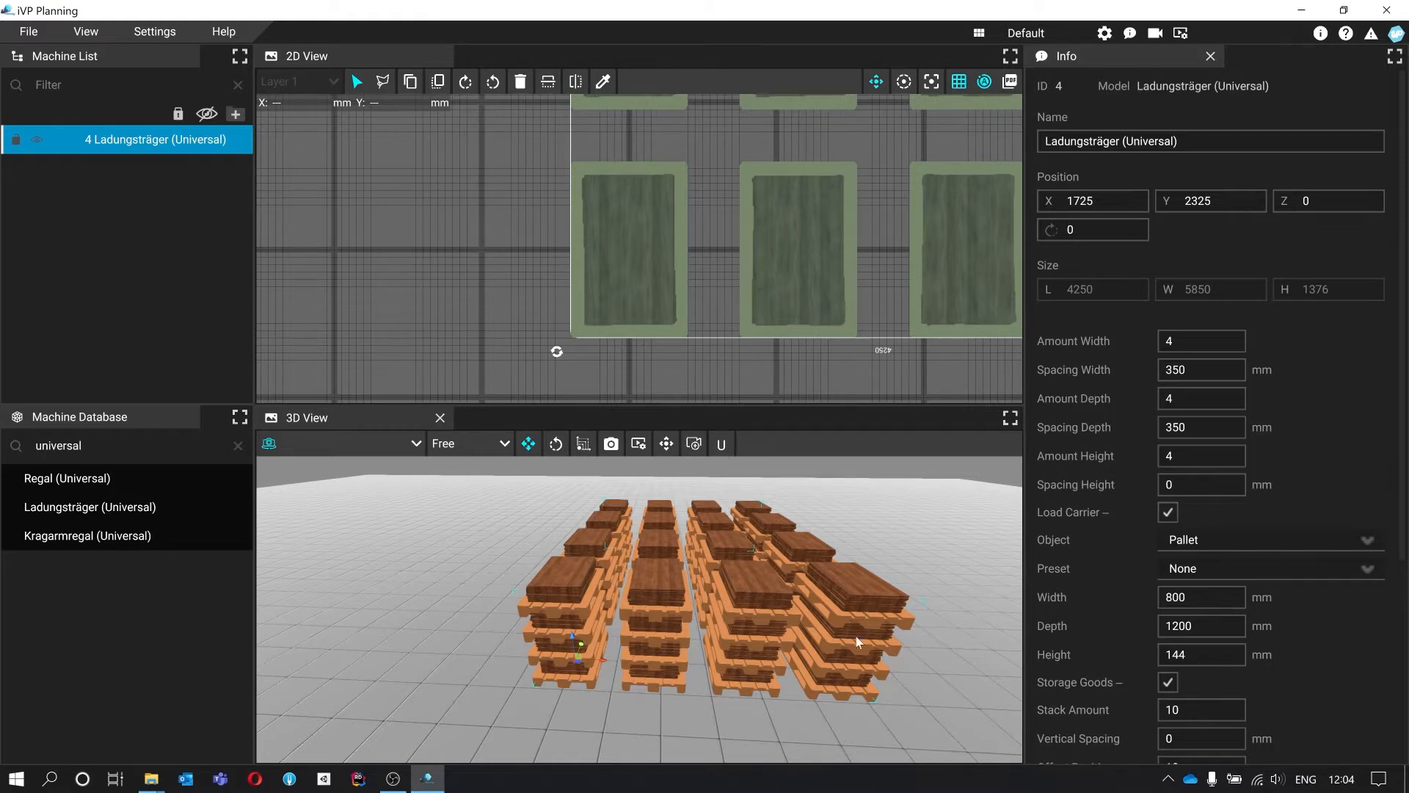
scroll(707, 534, up, 5)
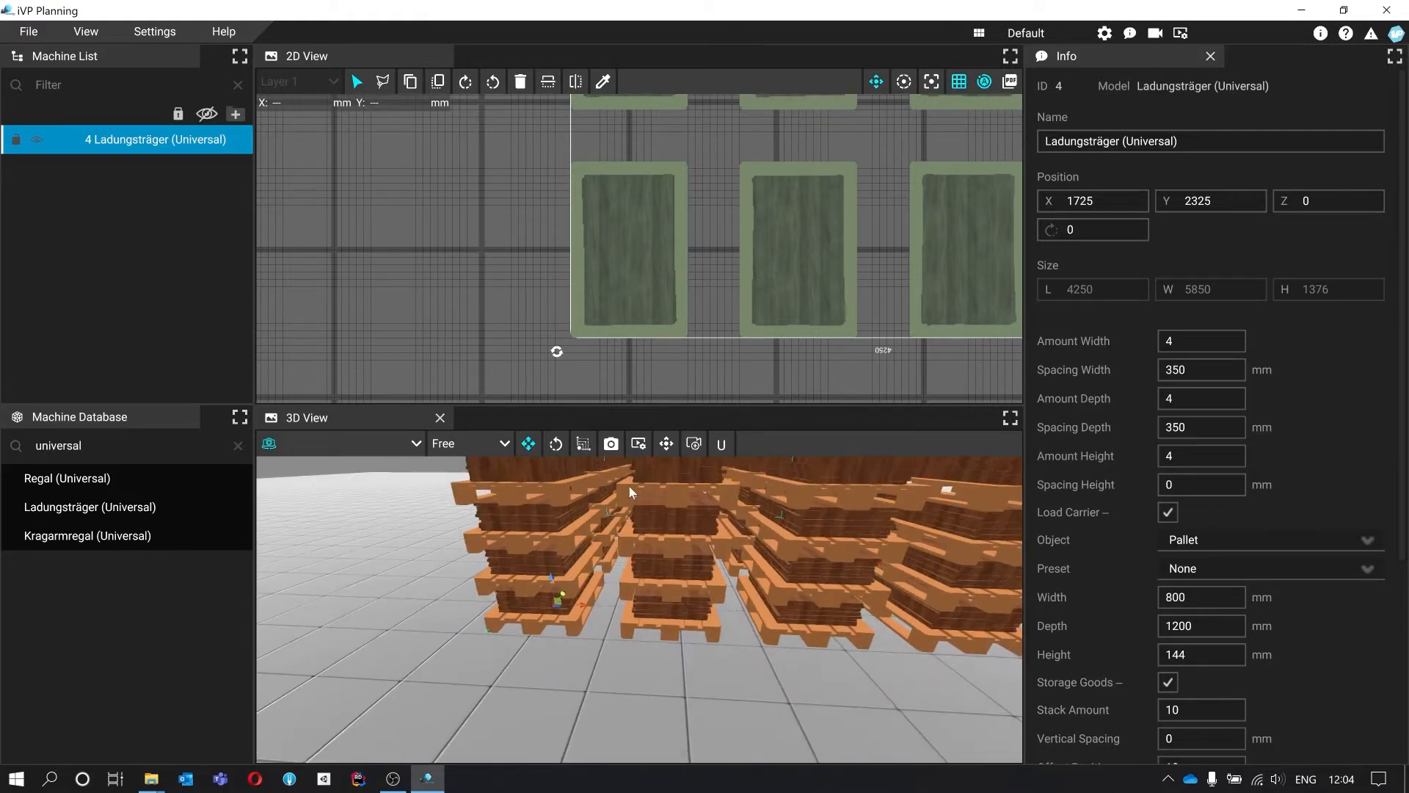
right_drag(745, 549, 736, 526)
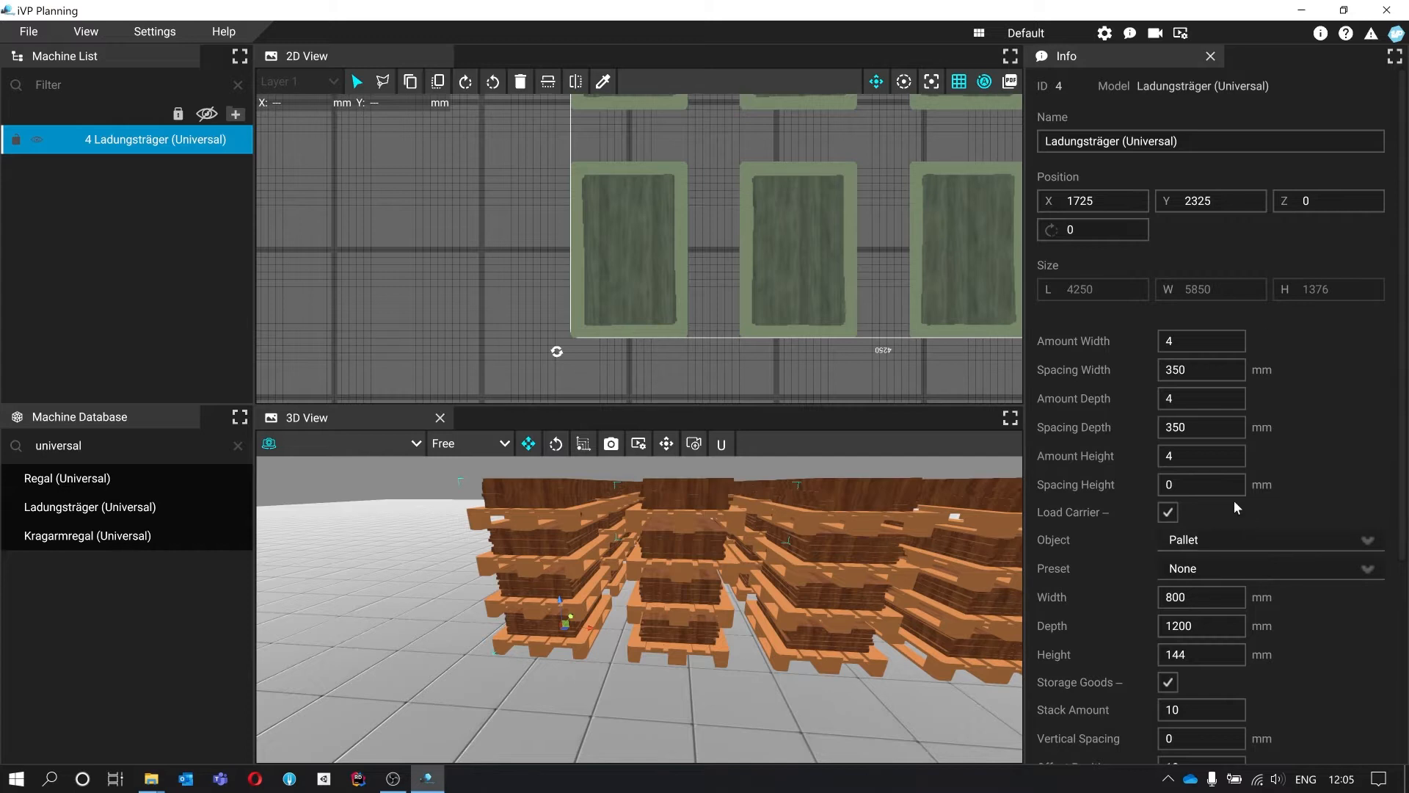
Reduce the arrangement to a single pallet by setting Amount Width, Amount Depth and Amount Height to 1.
double_click(1226, 339)
text(1)
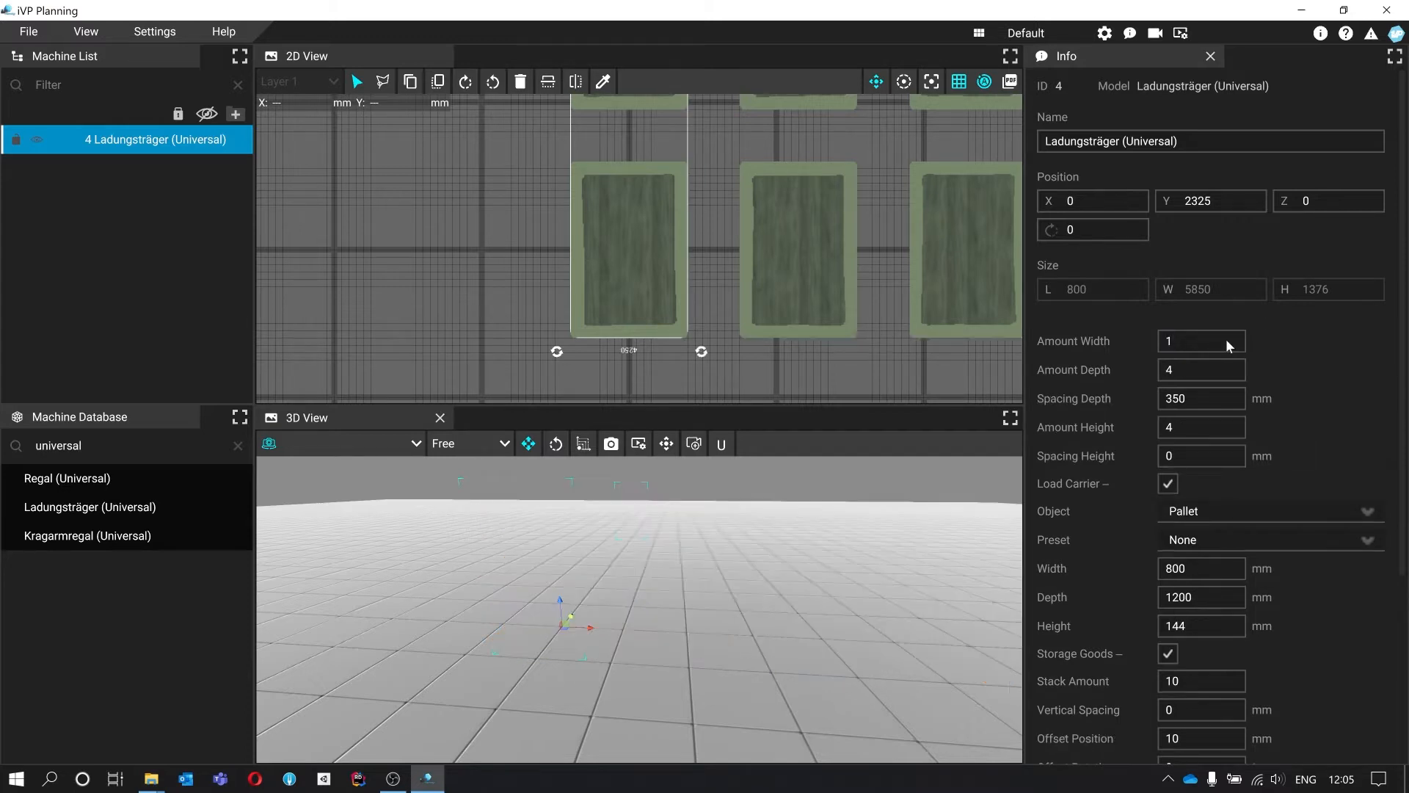
text(1)
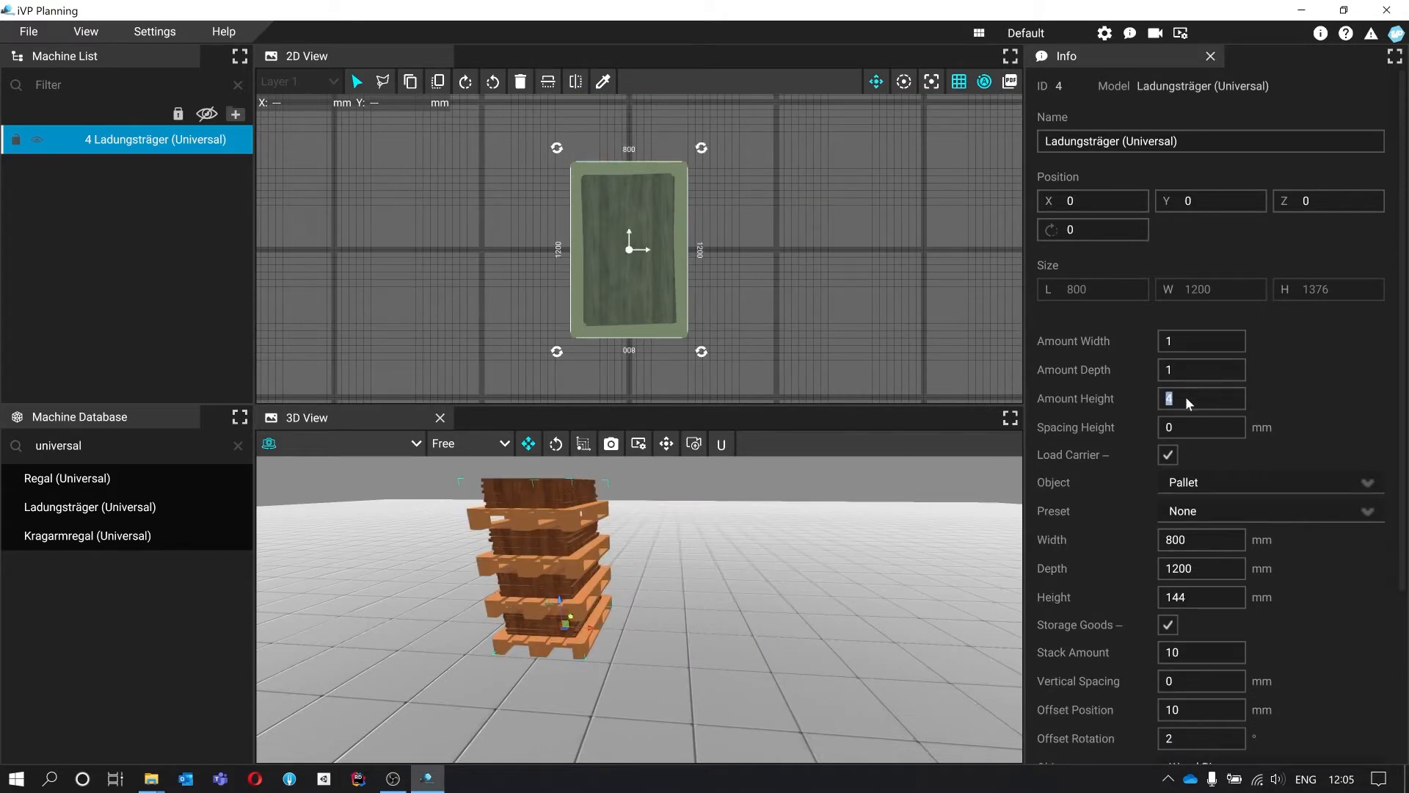
text(1)
right_drag(851, 550, 698, 569)
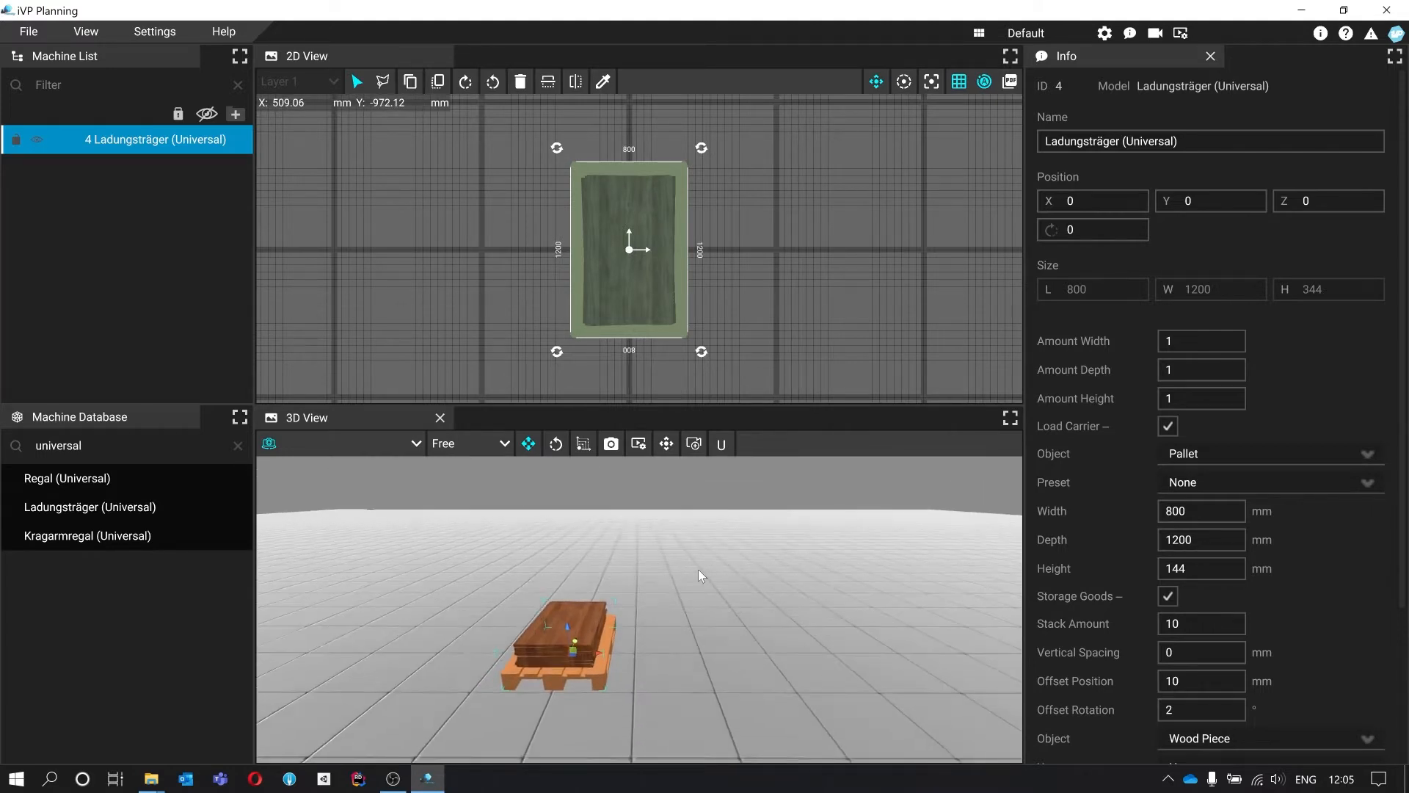
Turn off the Load Carrier option and set Amount Width to 4 for the wood stacks.
click(1168, 425)
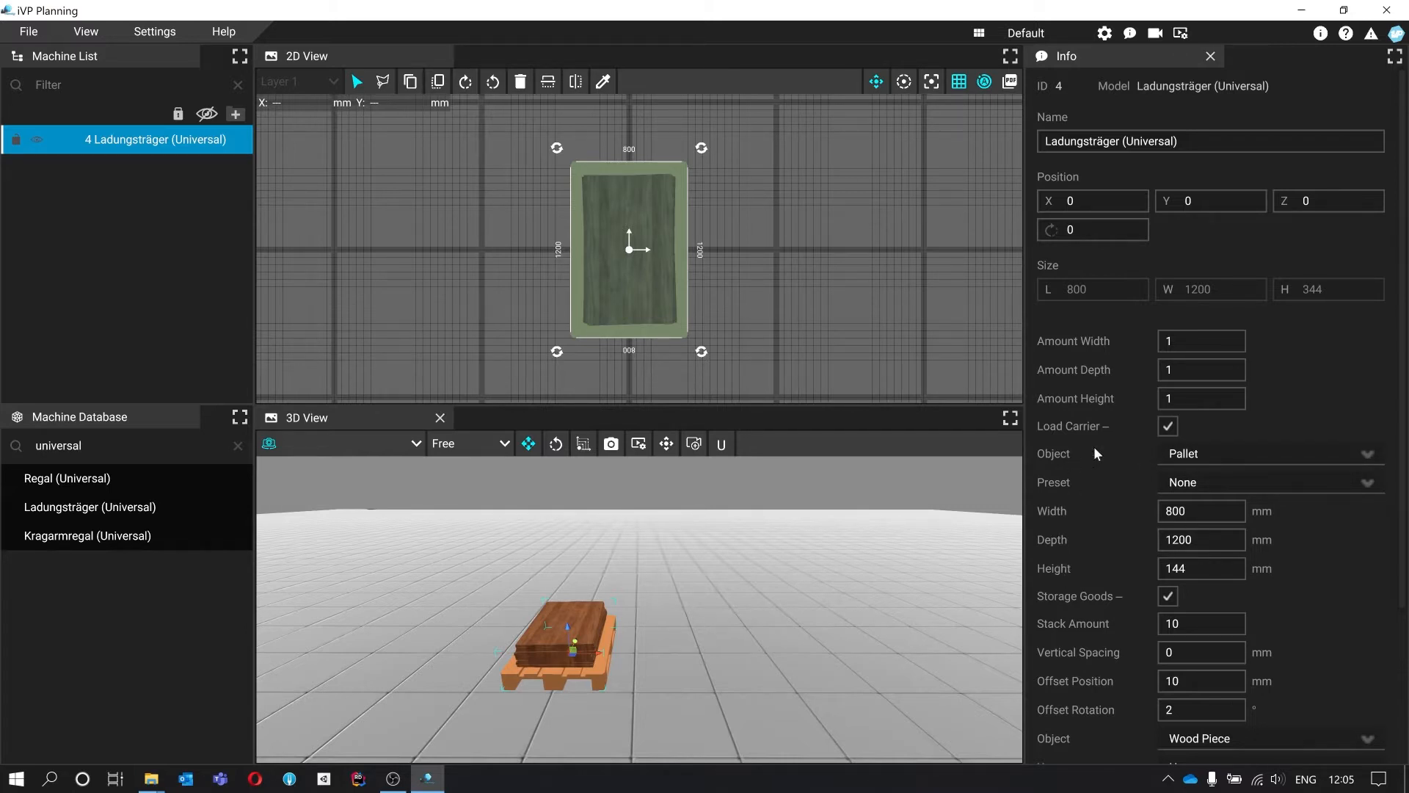
click(1169, 426)
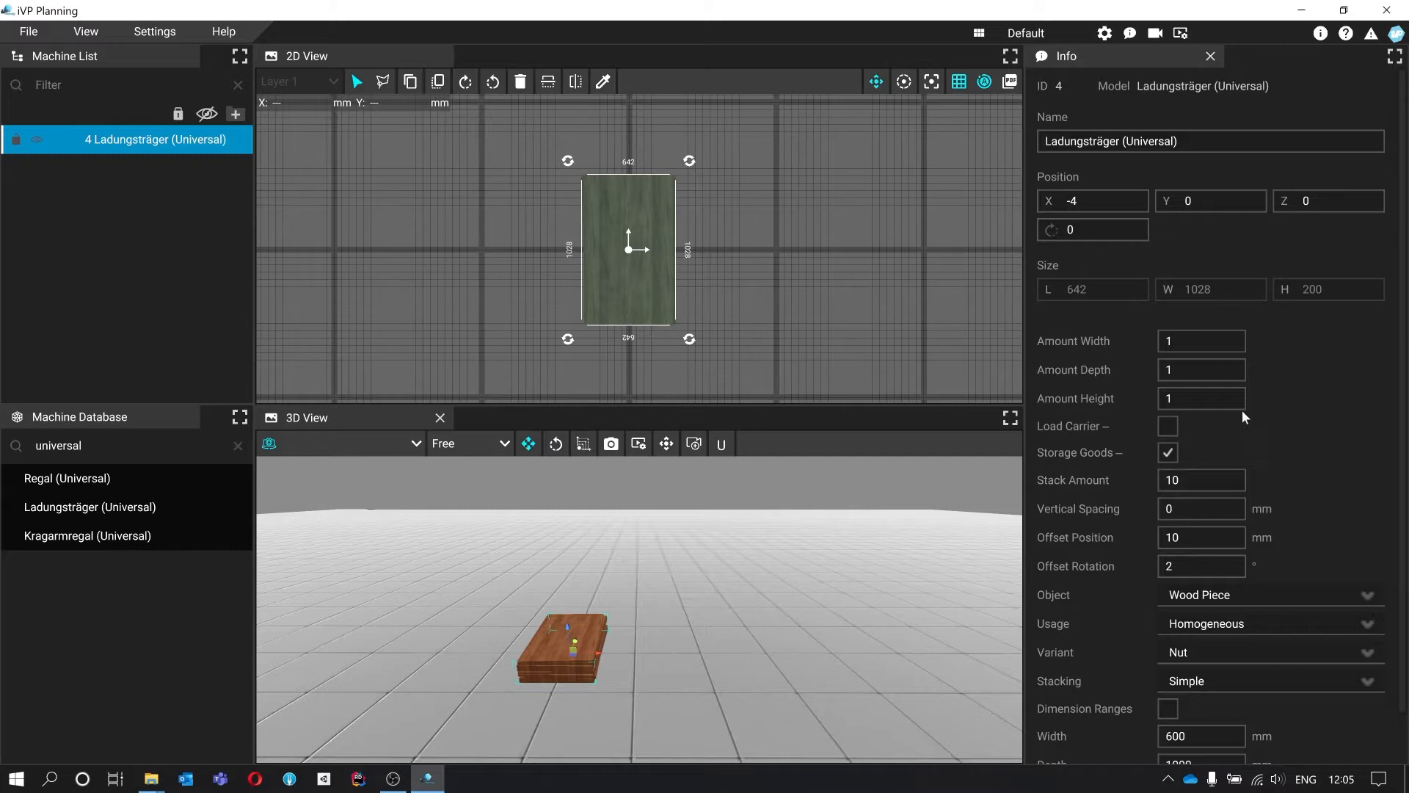
click(1224, 334)
text(4)
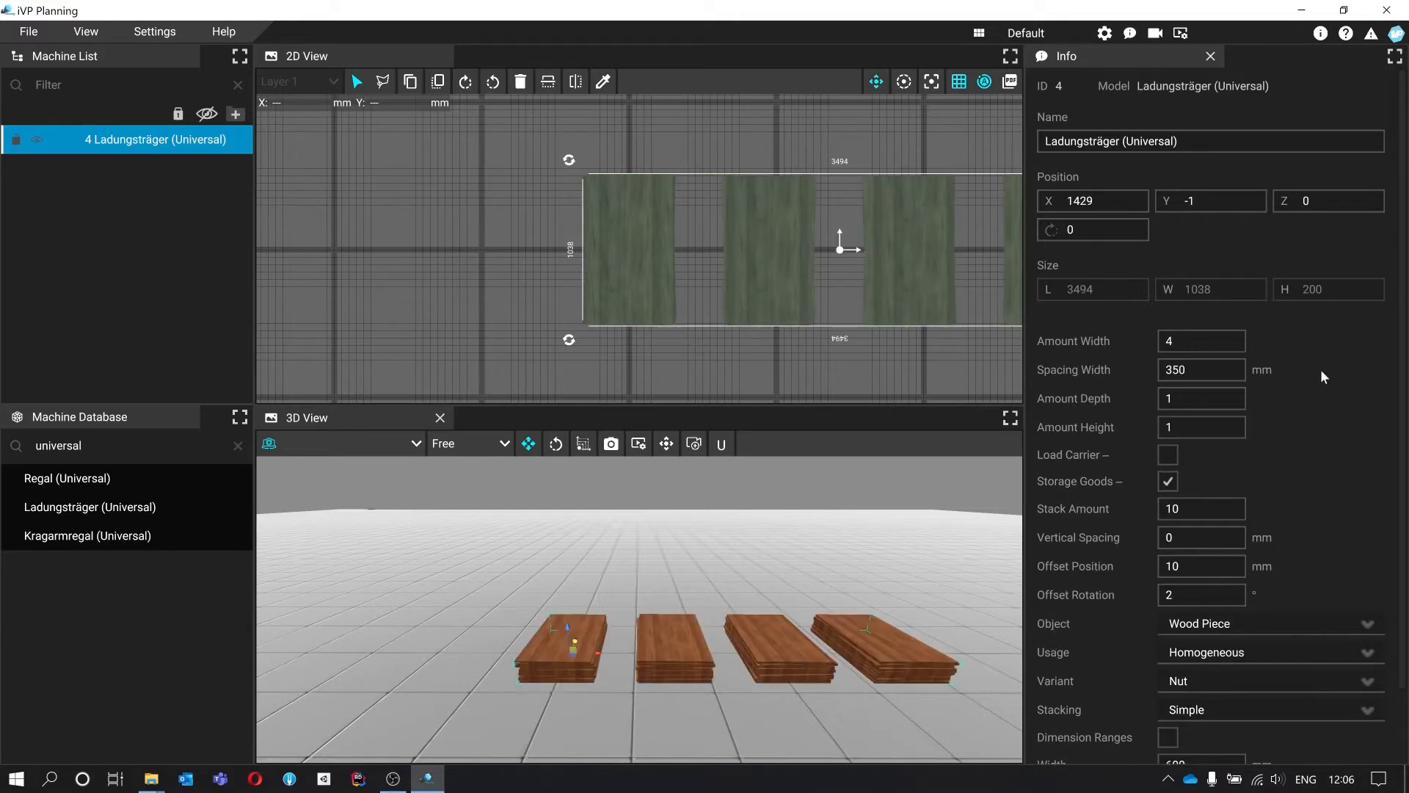
Turn the Load Carrier option on and off again to compare the stack spacing with and without pallets.
double_click(1225, 368)
click(1169, 455)
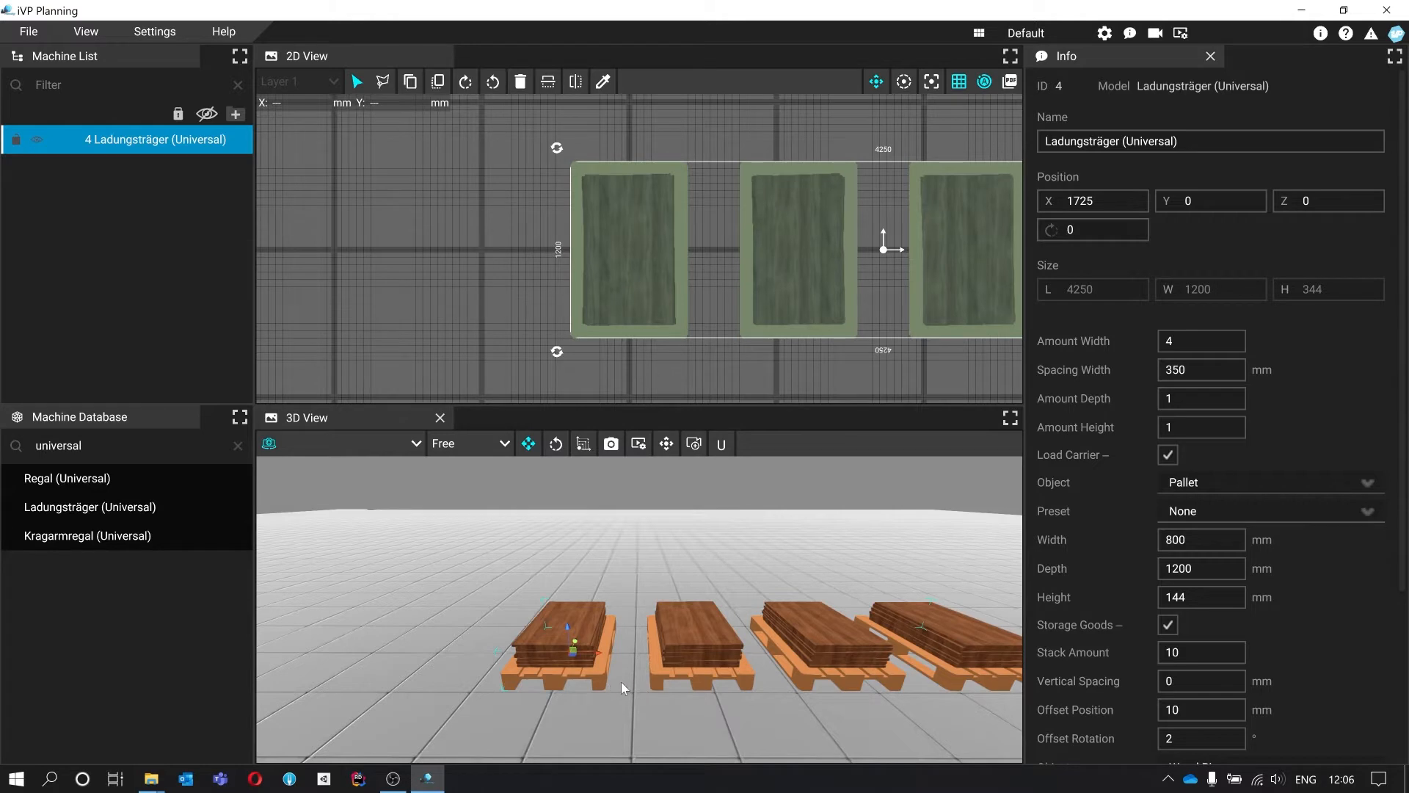
click(1173, 452)
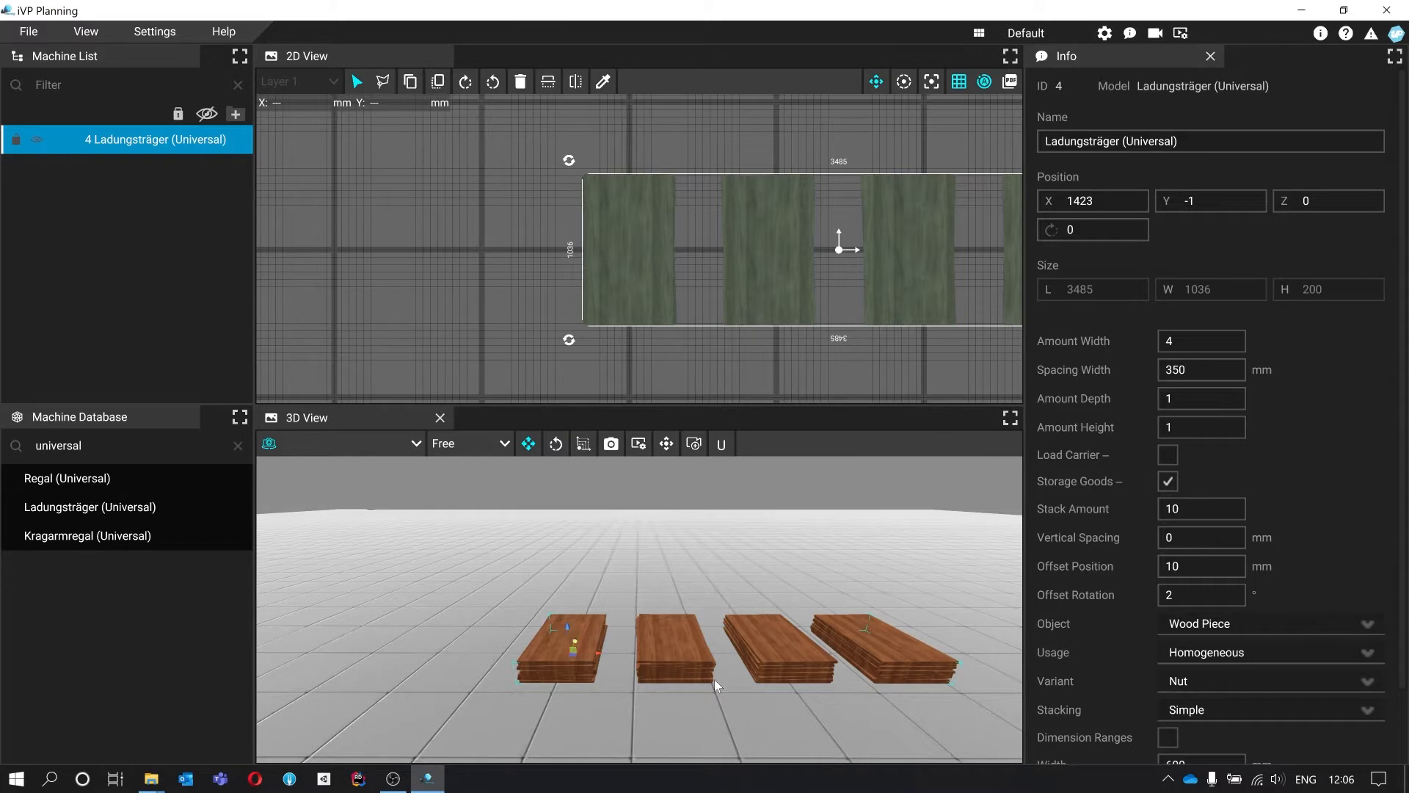
Leave a single empty pallet by disabling Storage Goods, setting Amount Width to 1 and enabling Load Carrier.
click(1169, 481)
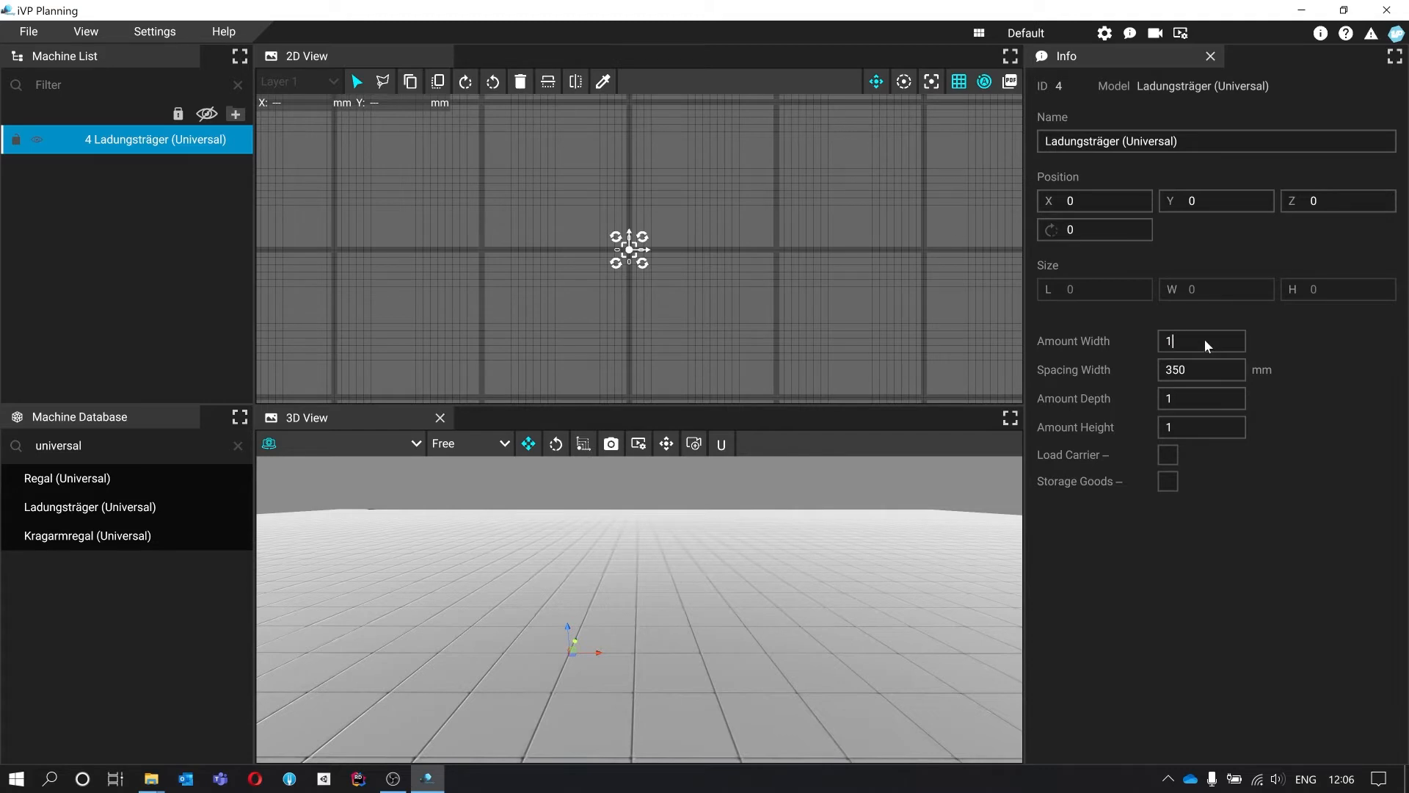
key(Return)
click(1167, 426)
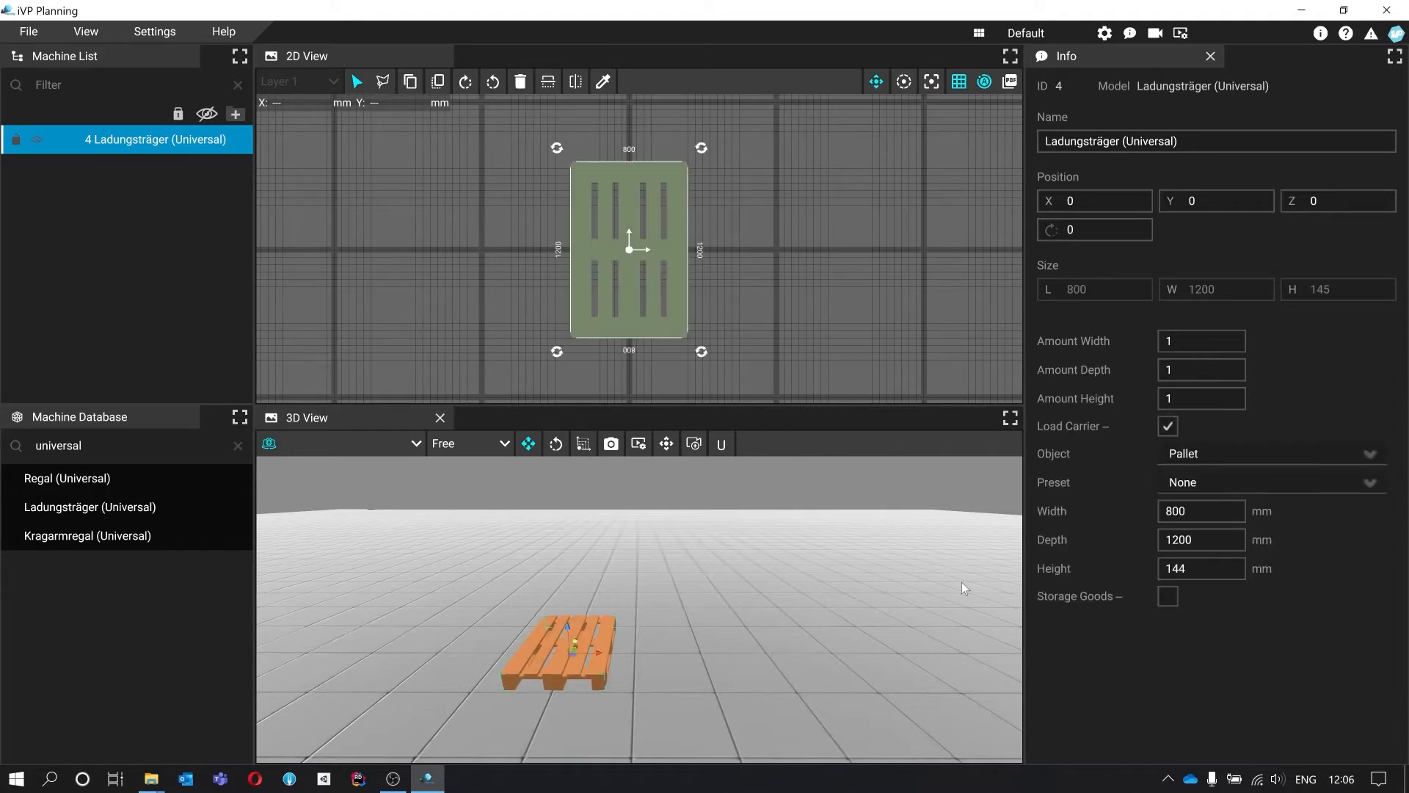
Change the load carrier's Object to Tray and examine the tray table from several sides.
right_drag(821, 664, 827, 635)
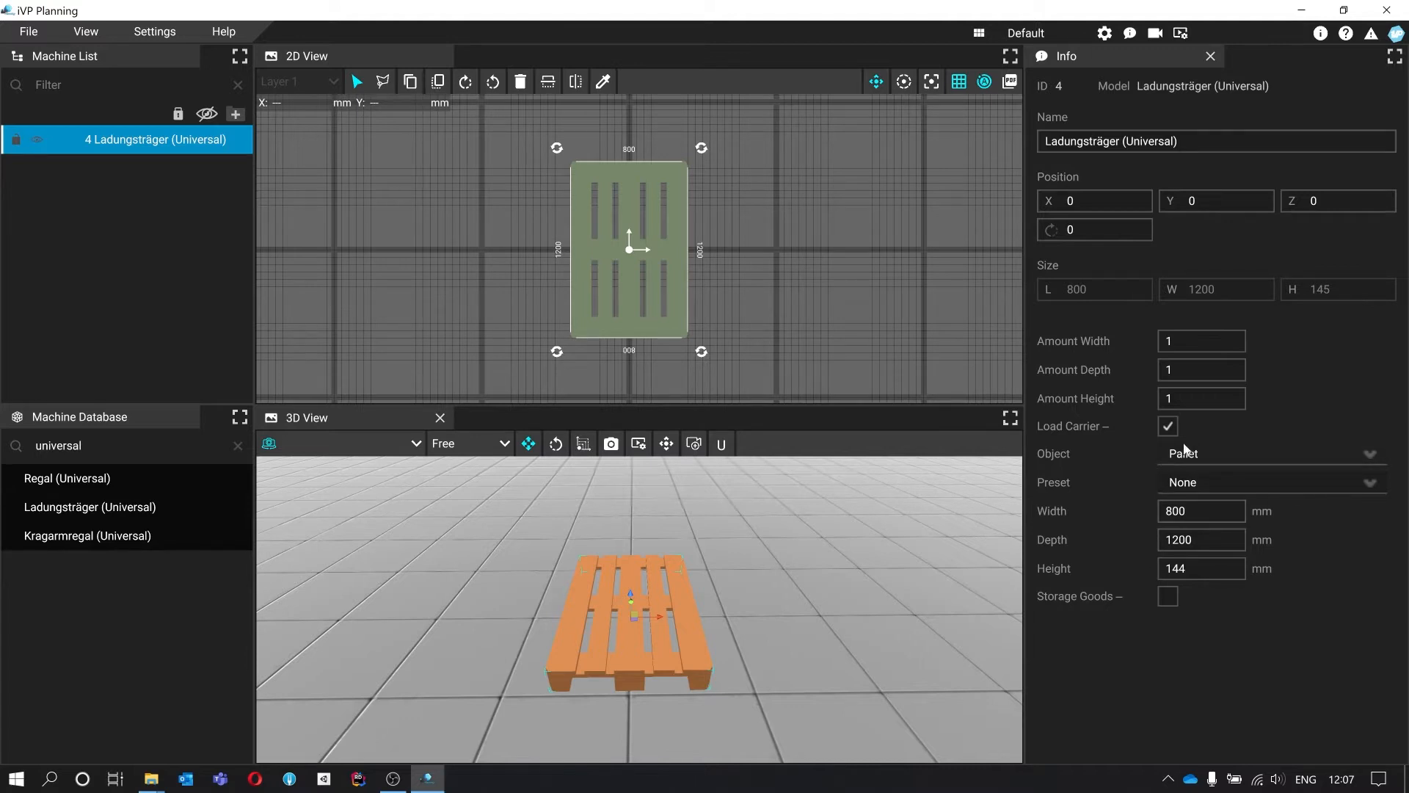
click(1358, 451)
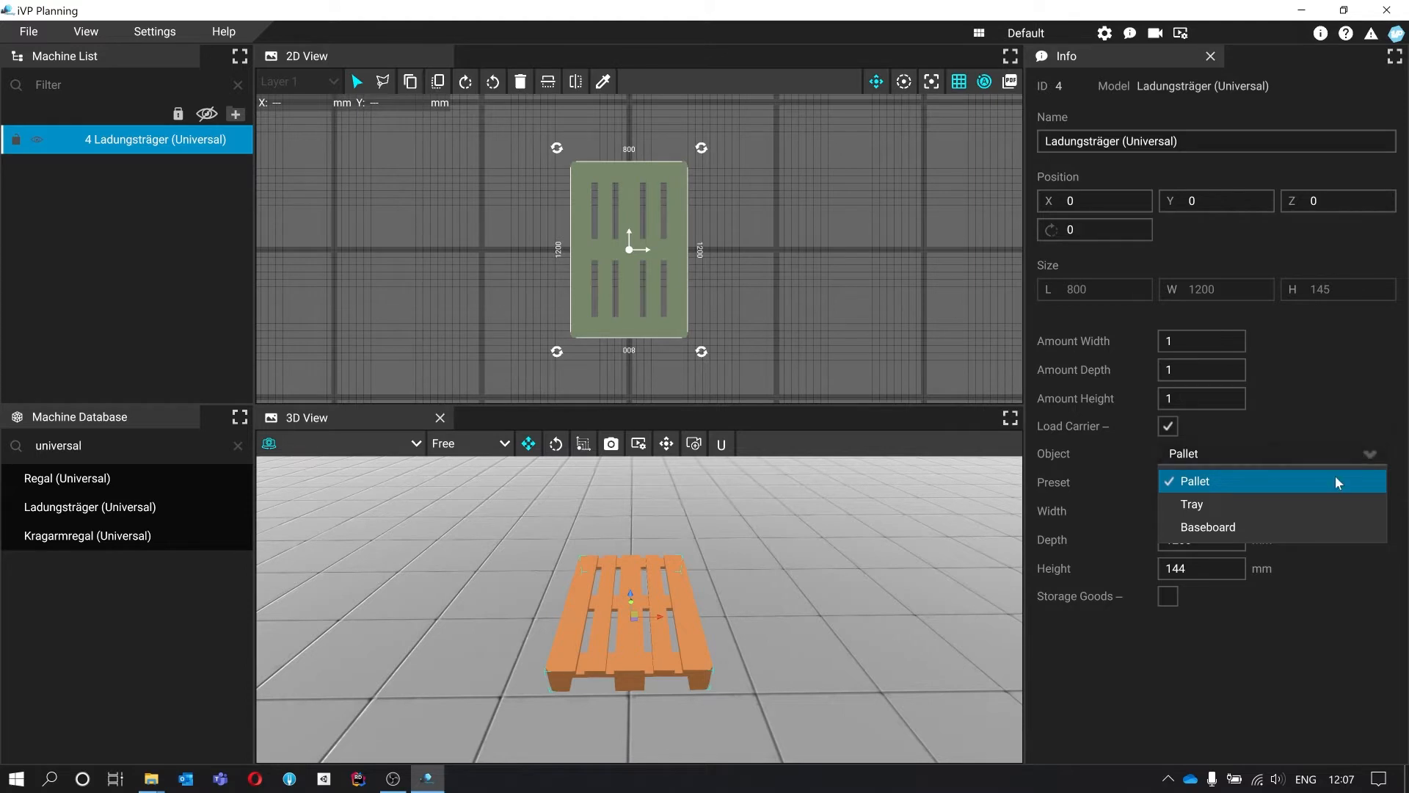
click(1311, 503)
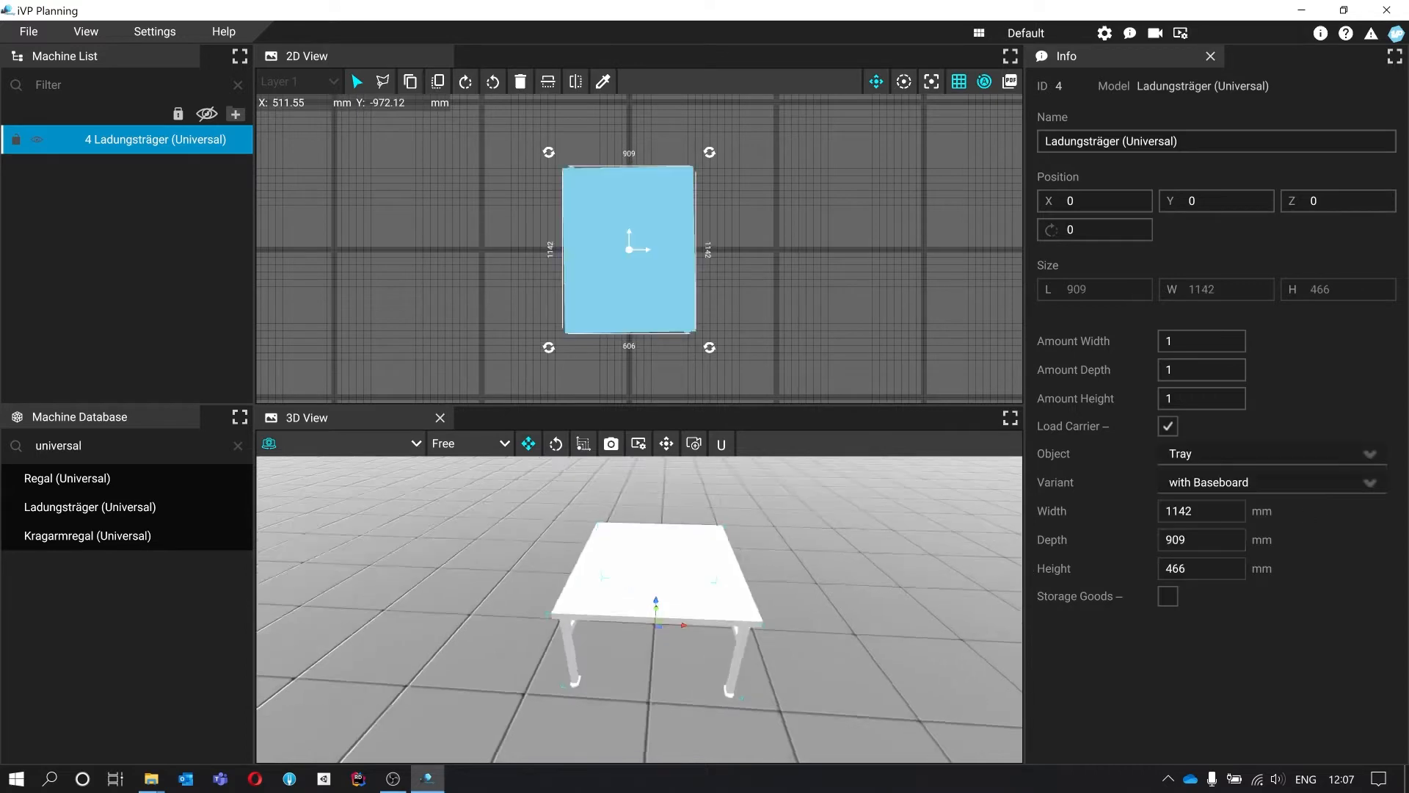
right_drag(639, 609, 668, 587)
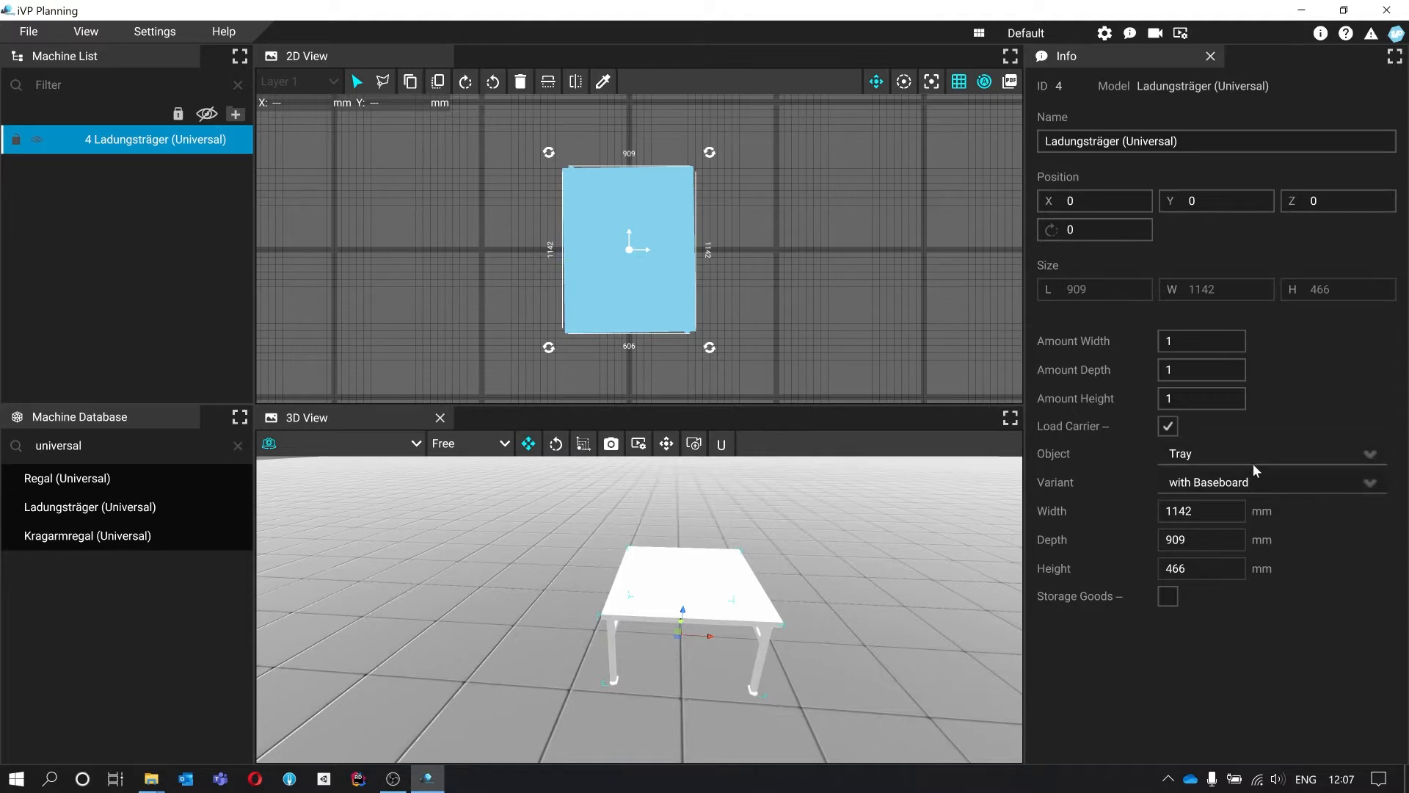
right_drag(701, 543, 609, 552)
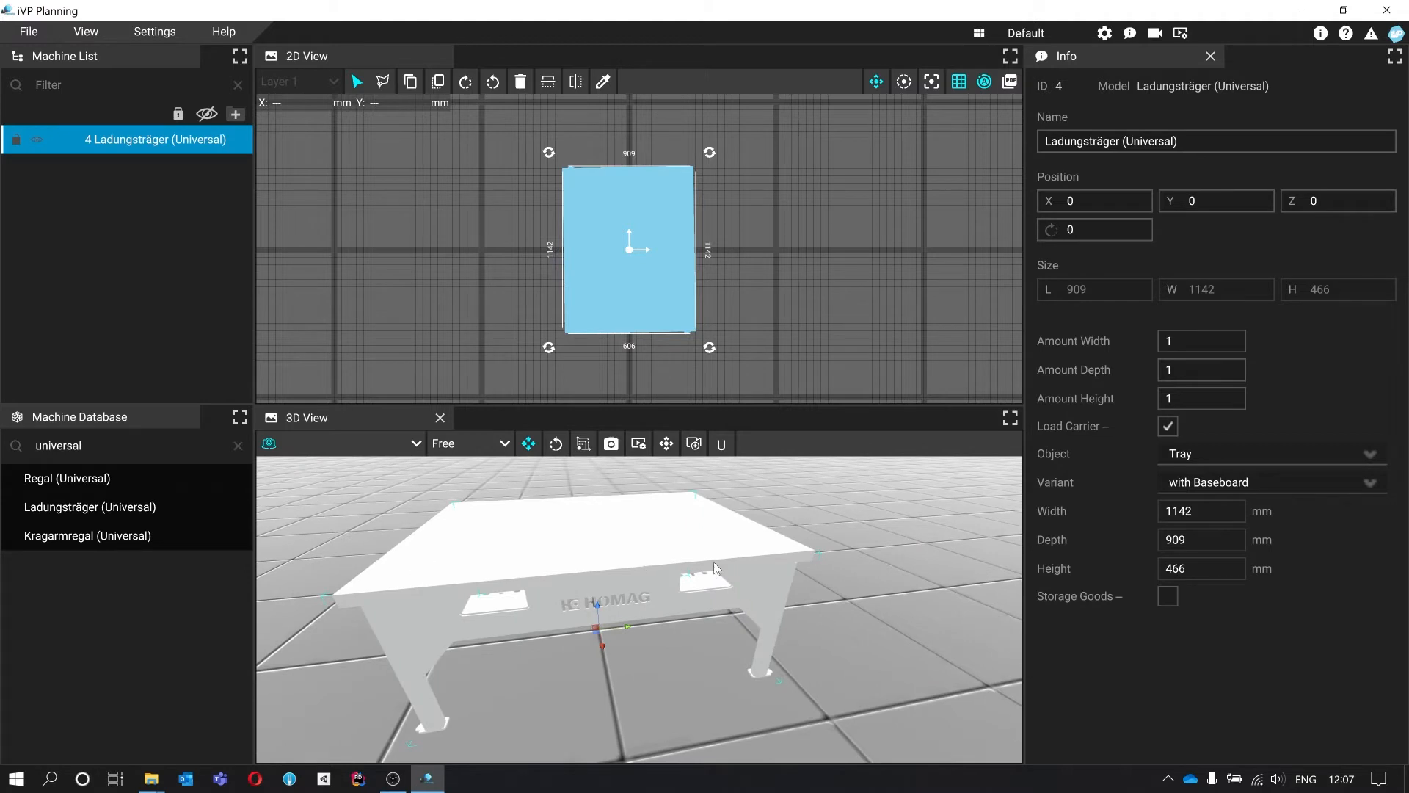
scroll(437, 571, down, 5)
right_drag(437, 571, 481, 514)
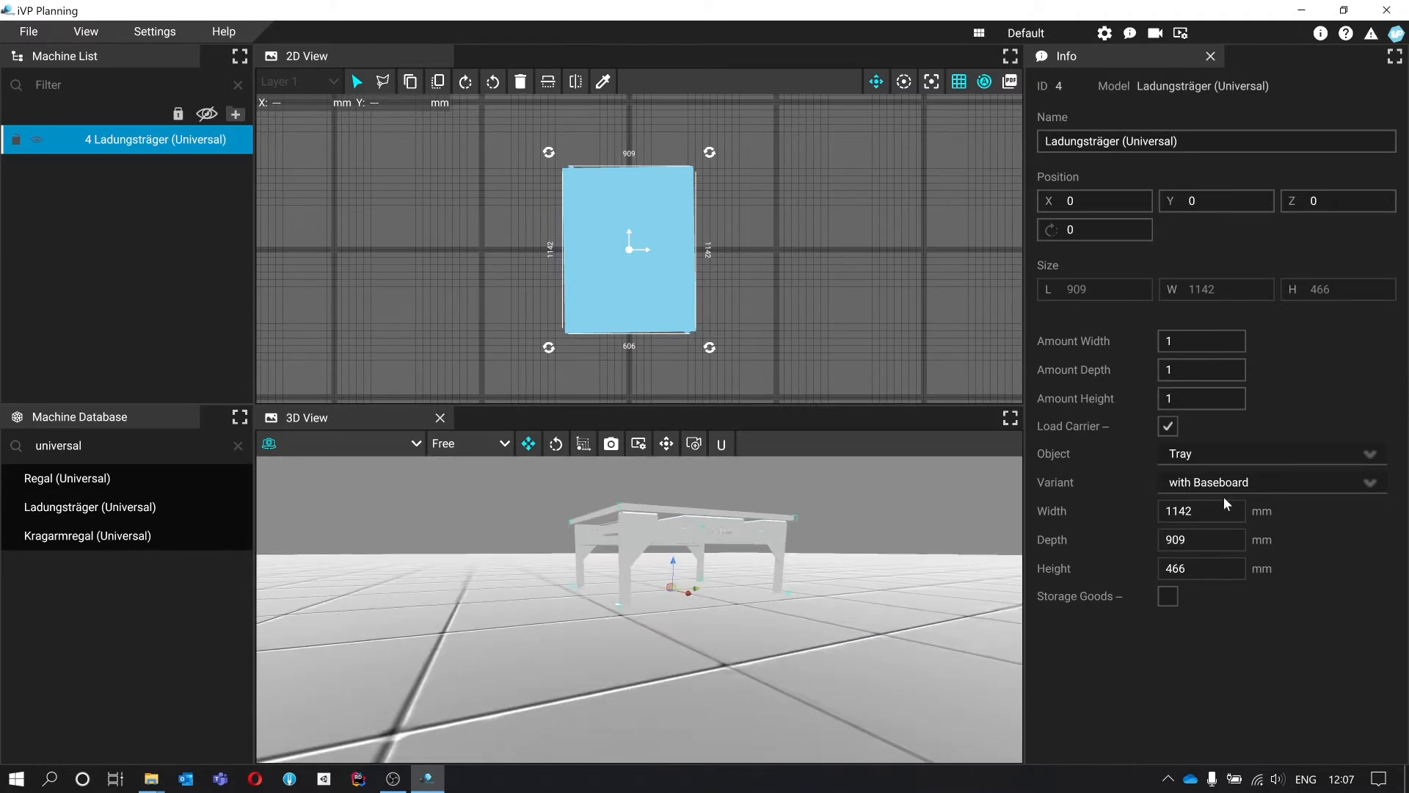
Set the tray's Variant to with Pallet and view the pallet on its stand from the side.
click(1255, 480)
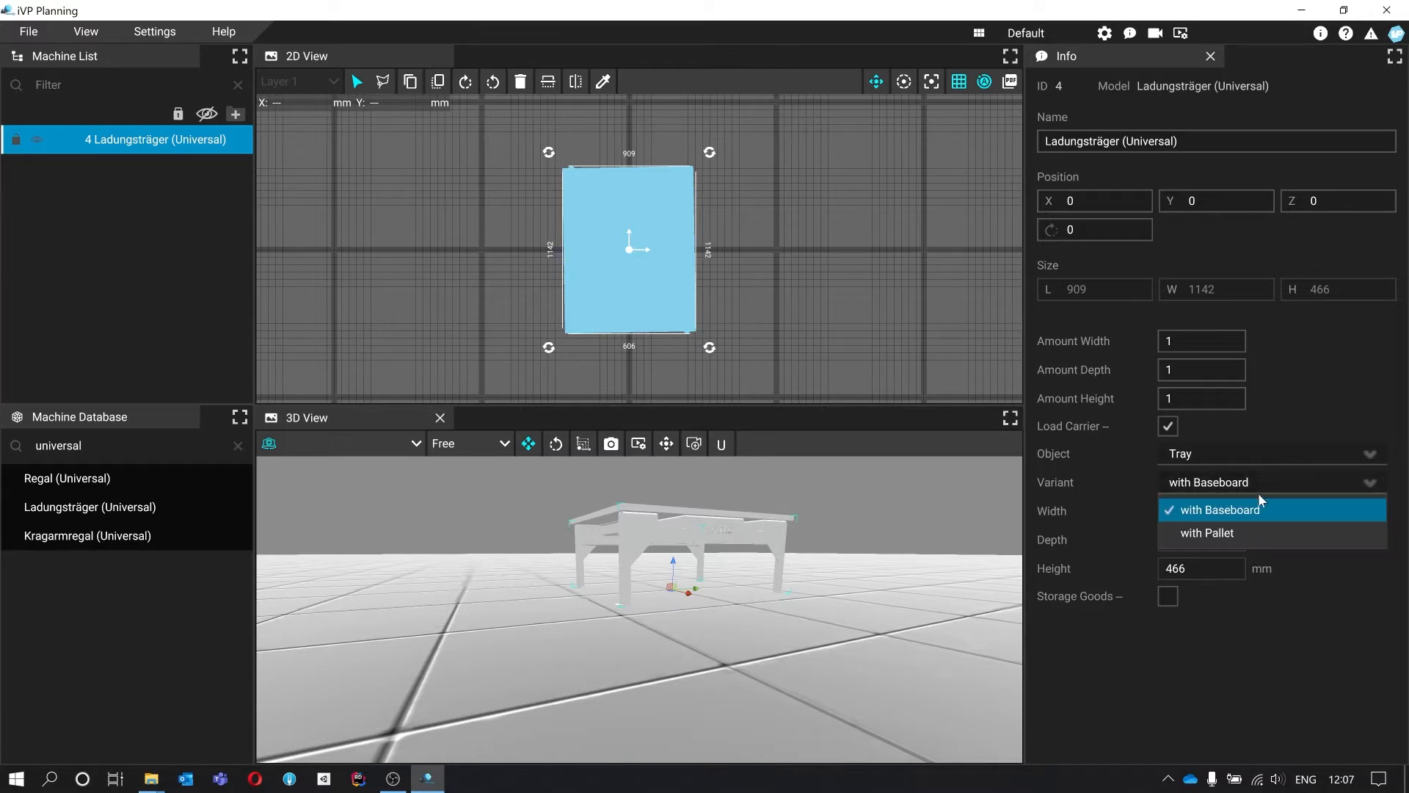
click(1255, 531)
right_drag(755, 566, 723, 576)
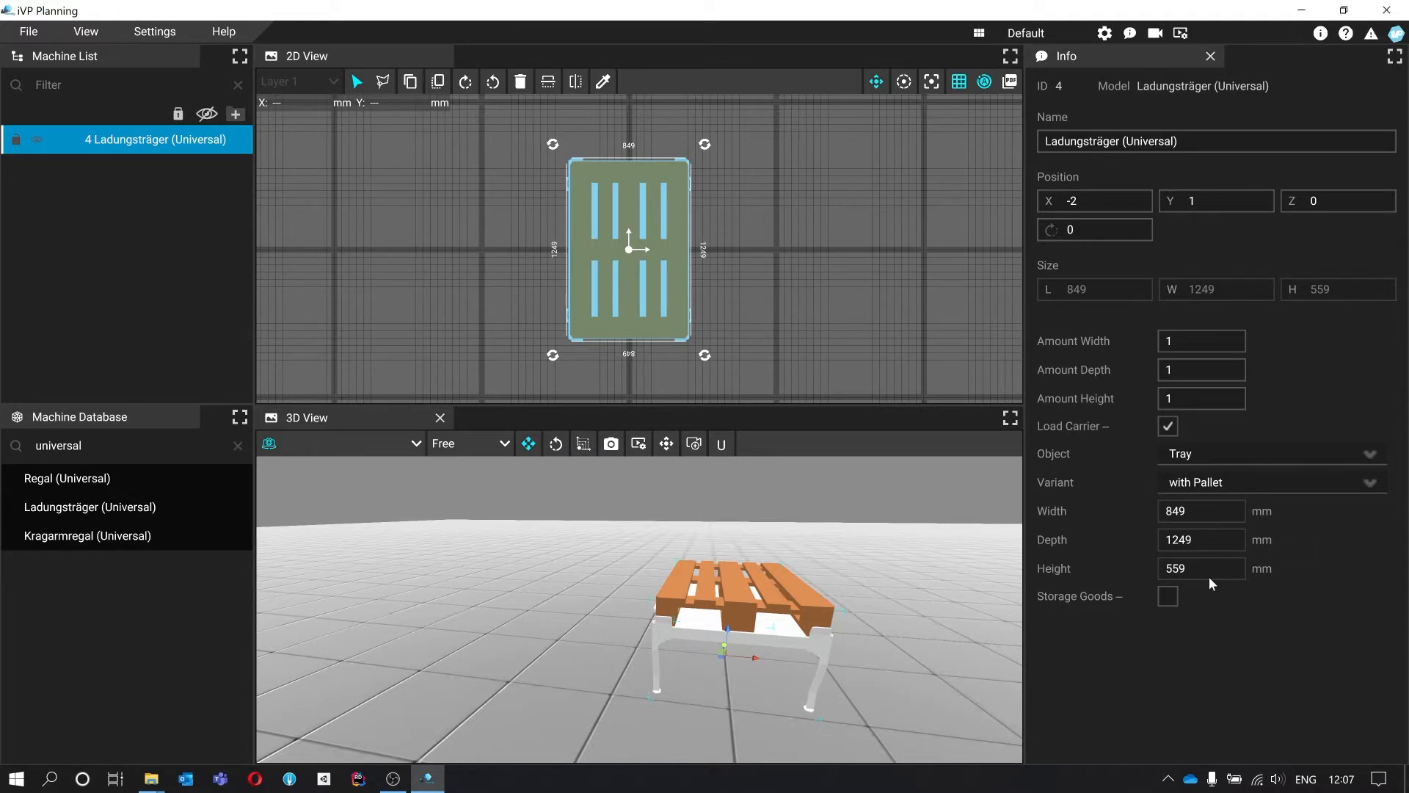
right_drag(844, 705, 901, 581)
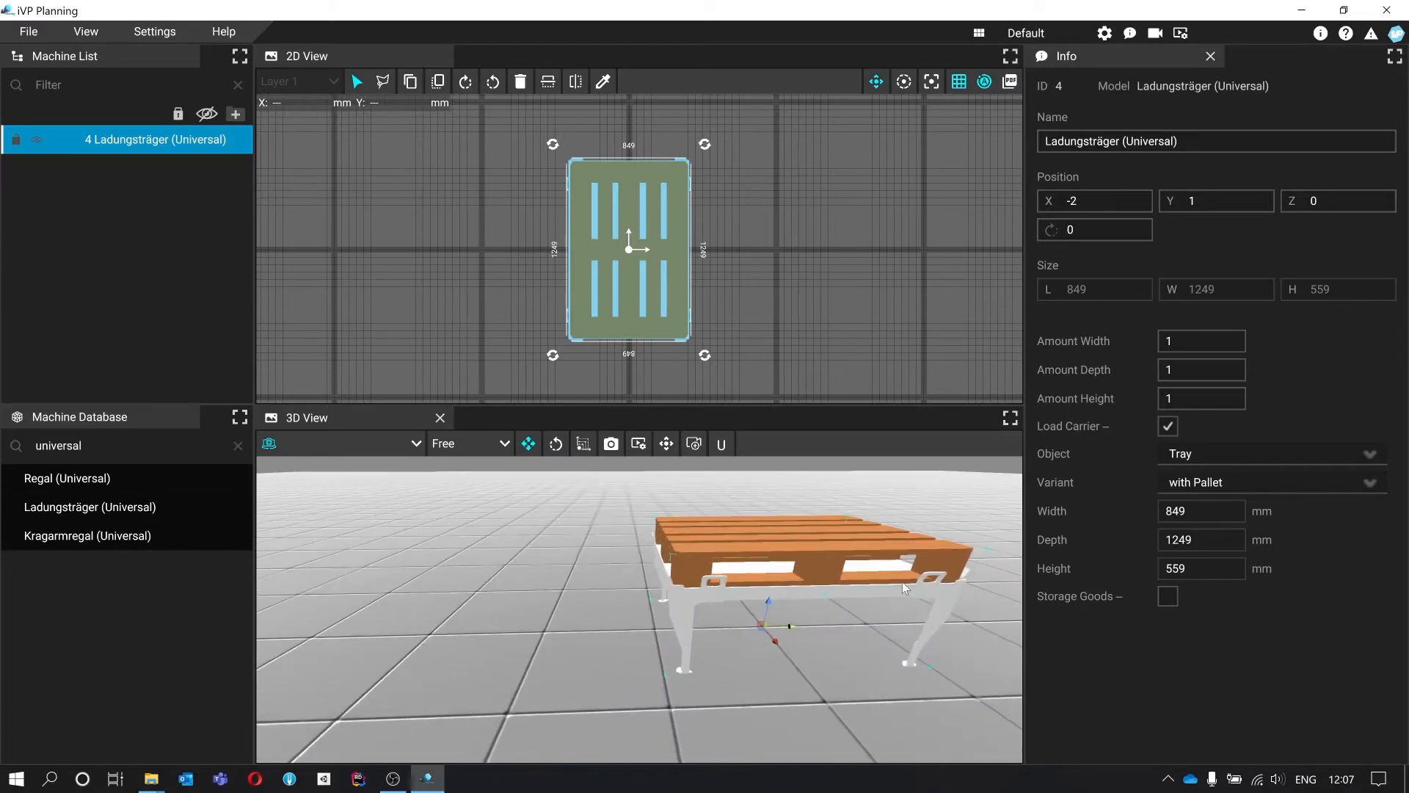
Switch the tray's Variant back to with Baseboard and change the load carrier's Object to Baseboard.
click(1251, 485)
click(1258, 508)
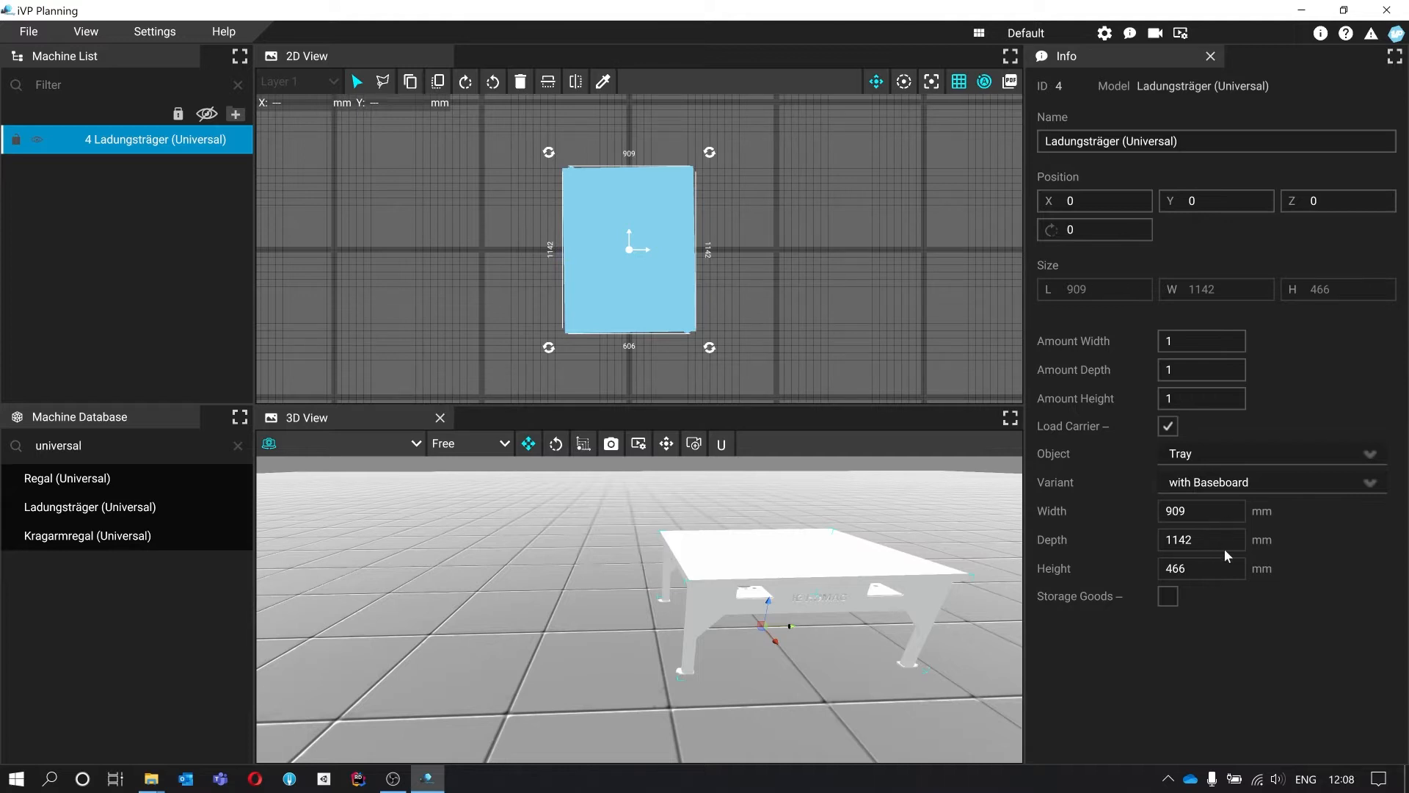
click(1270, 460)
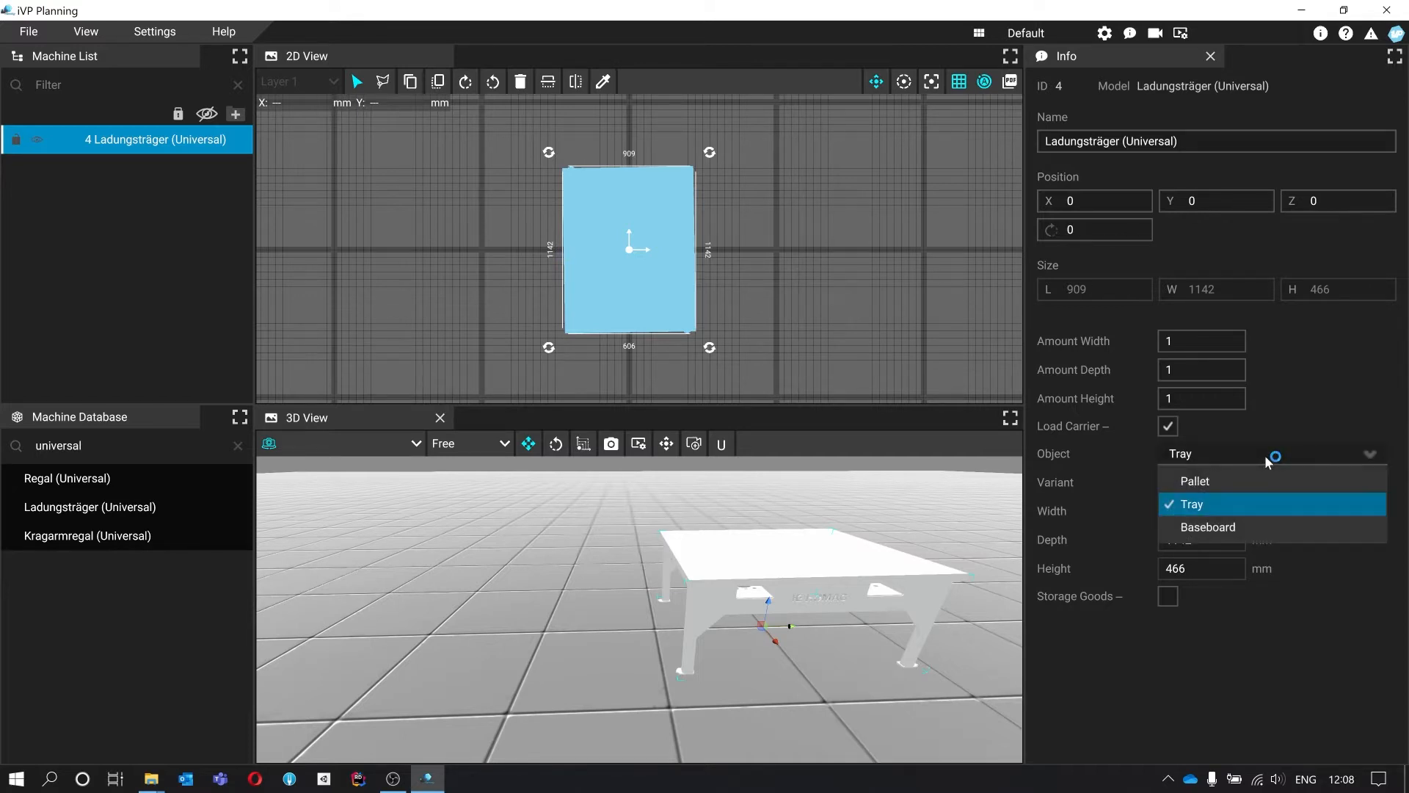
click(1253, 526)
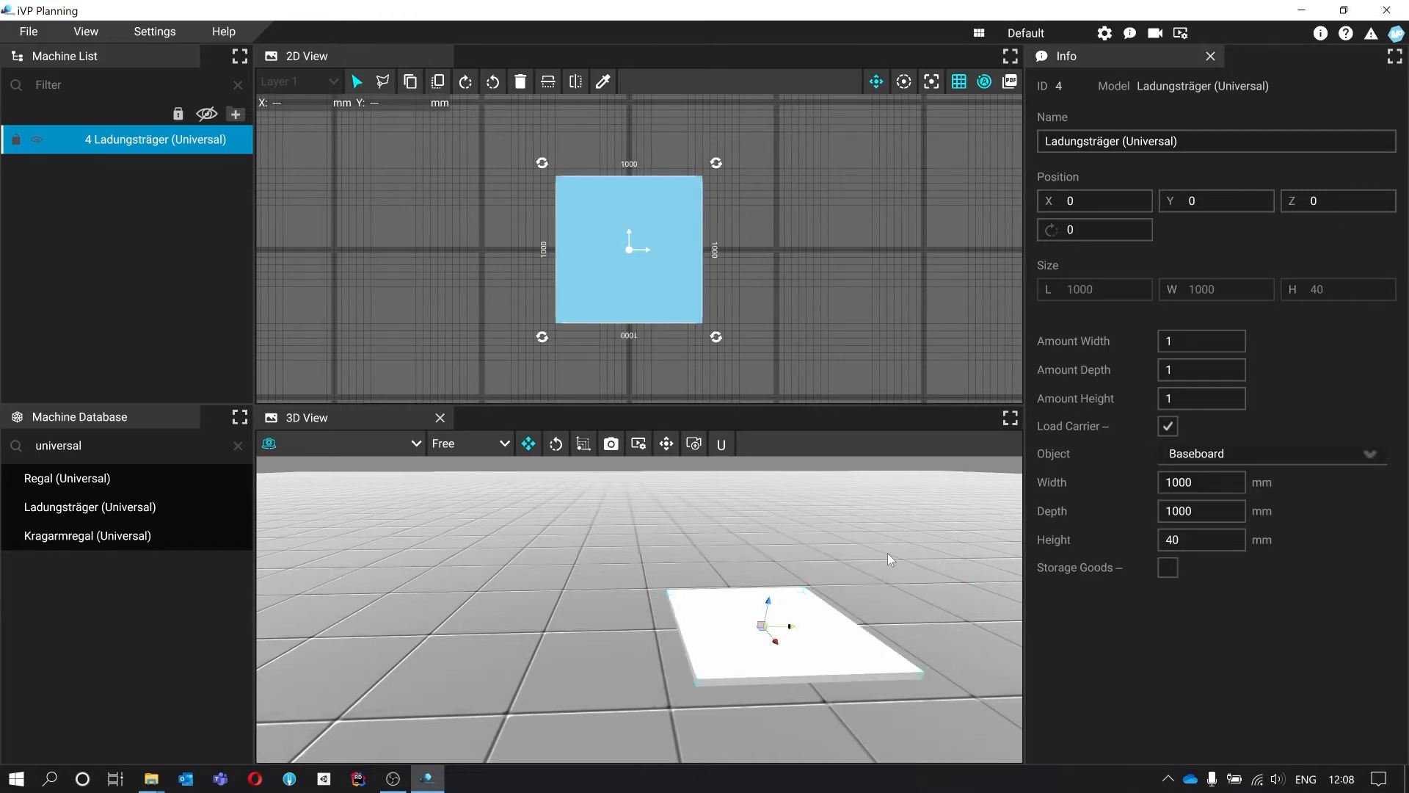
right_drag(888, 552, 973, 558)
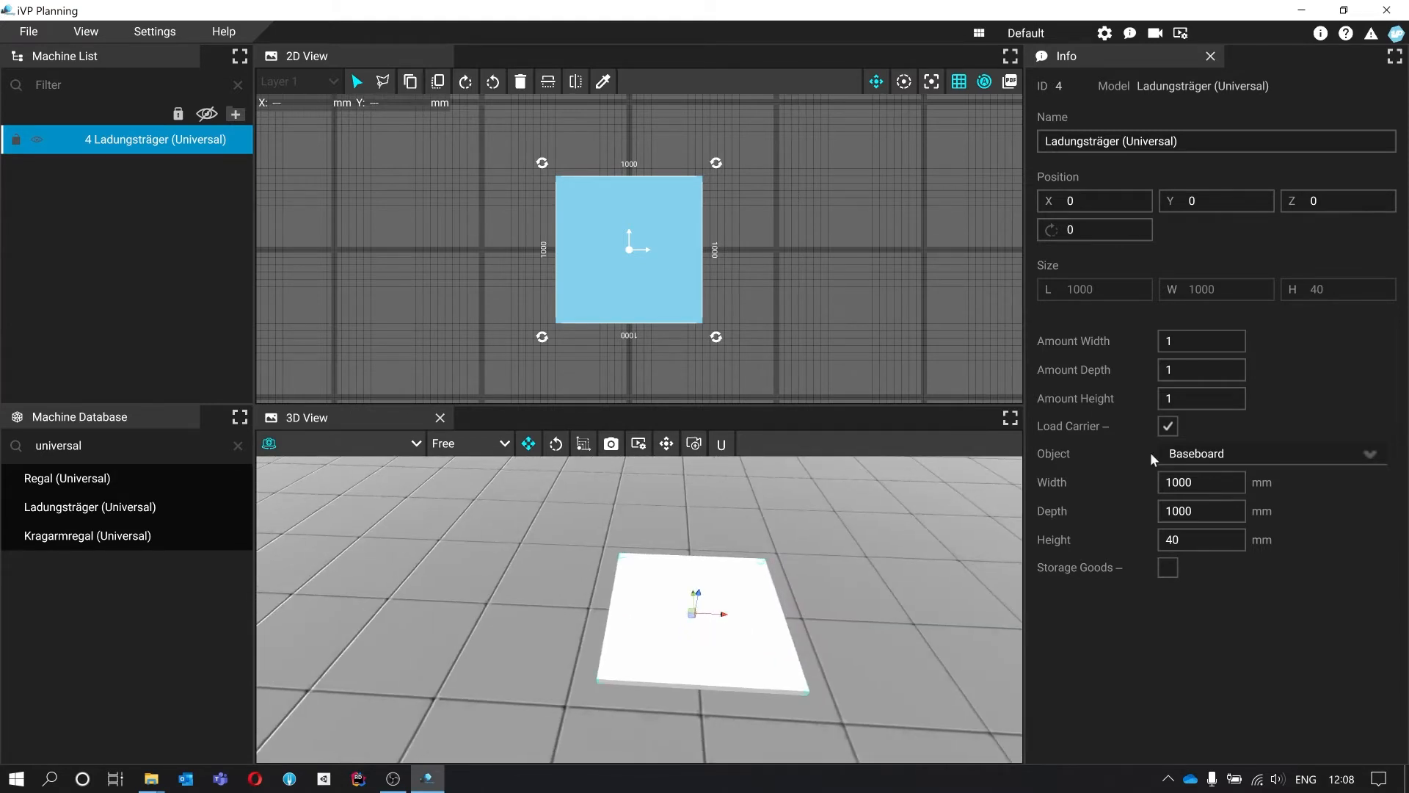
Set the baseboard's Width to 2000 mm and its Depth to 4000 mm.
double_click(1221, 486)
text(2000)
key(Return)
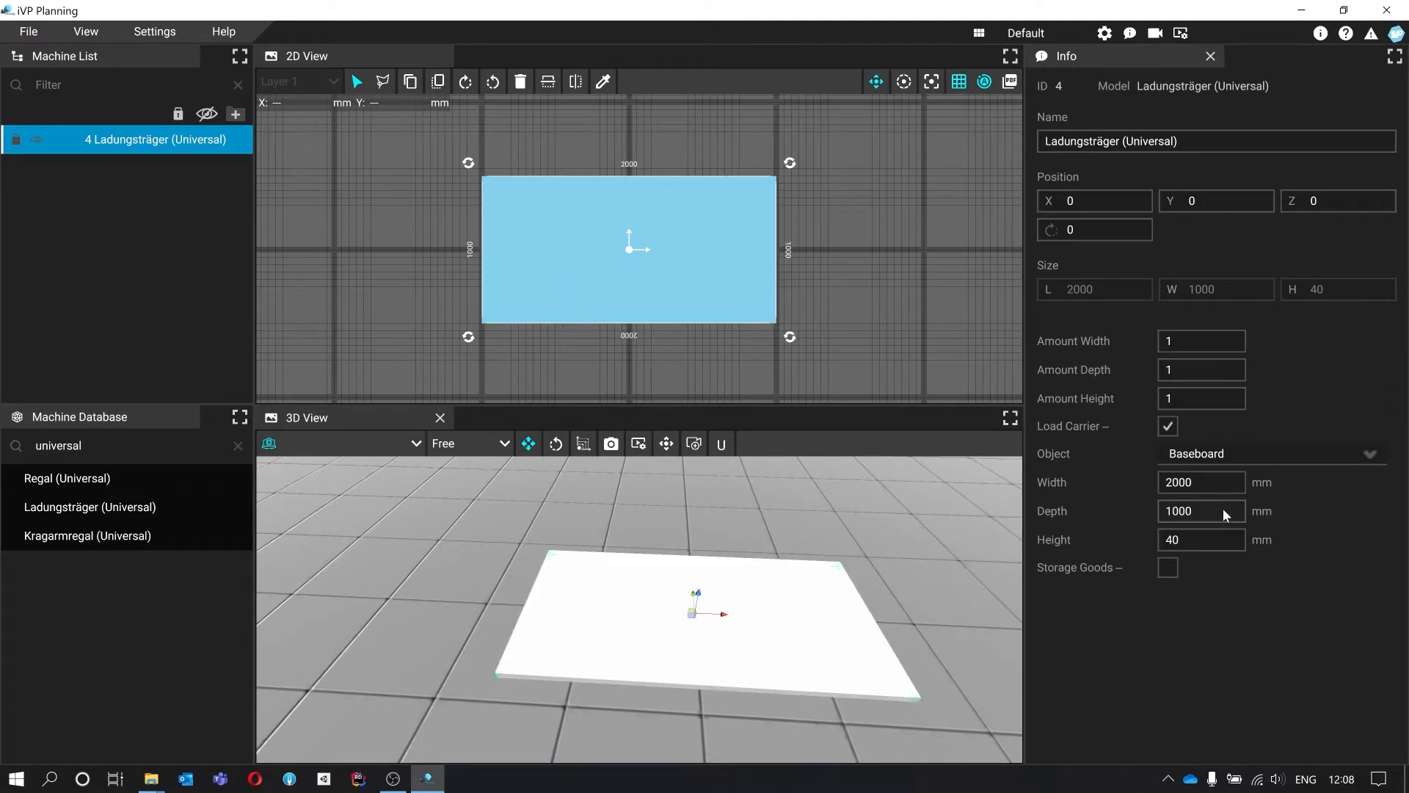
double_click(1223, 508)
text(4000)
key(Return)
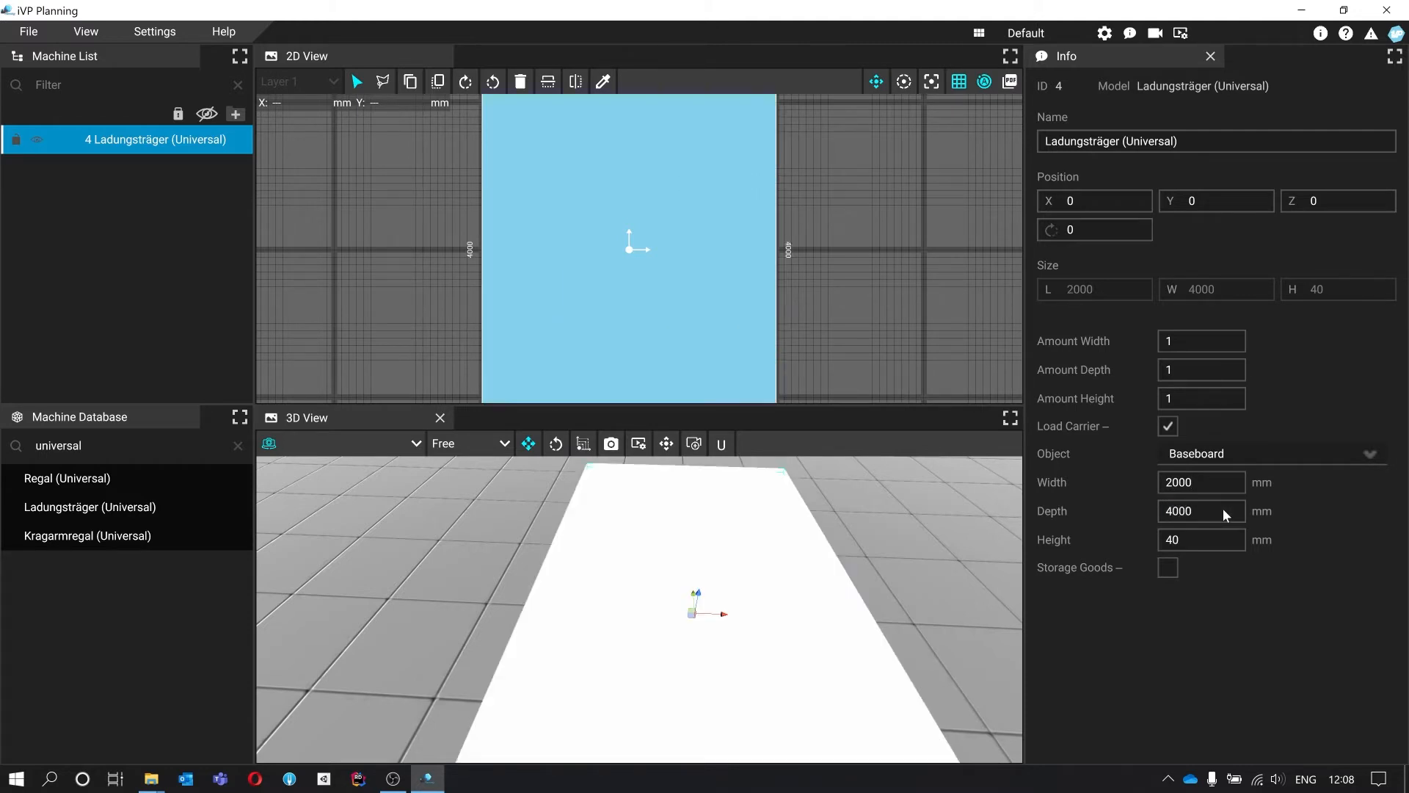
Set the baseboard's Height to 200 mm and inspect its thickness.
right_drag(941, 543, 811, 462)
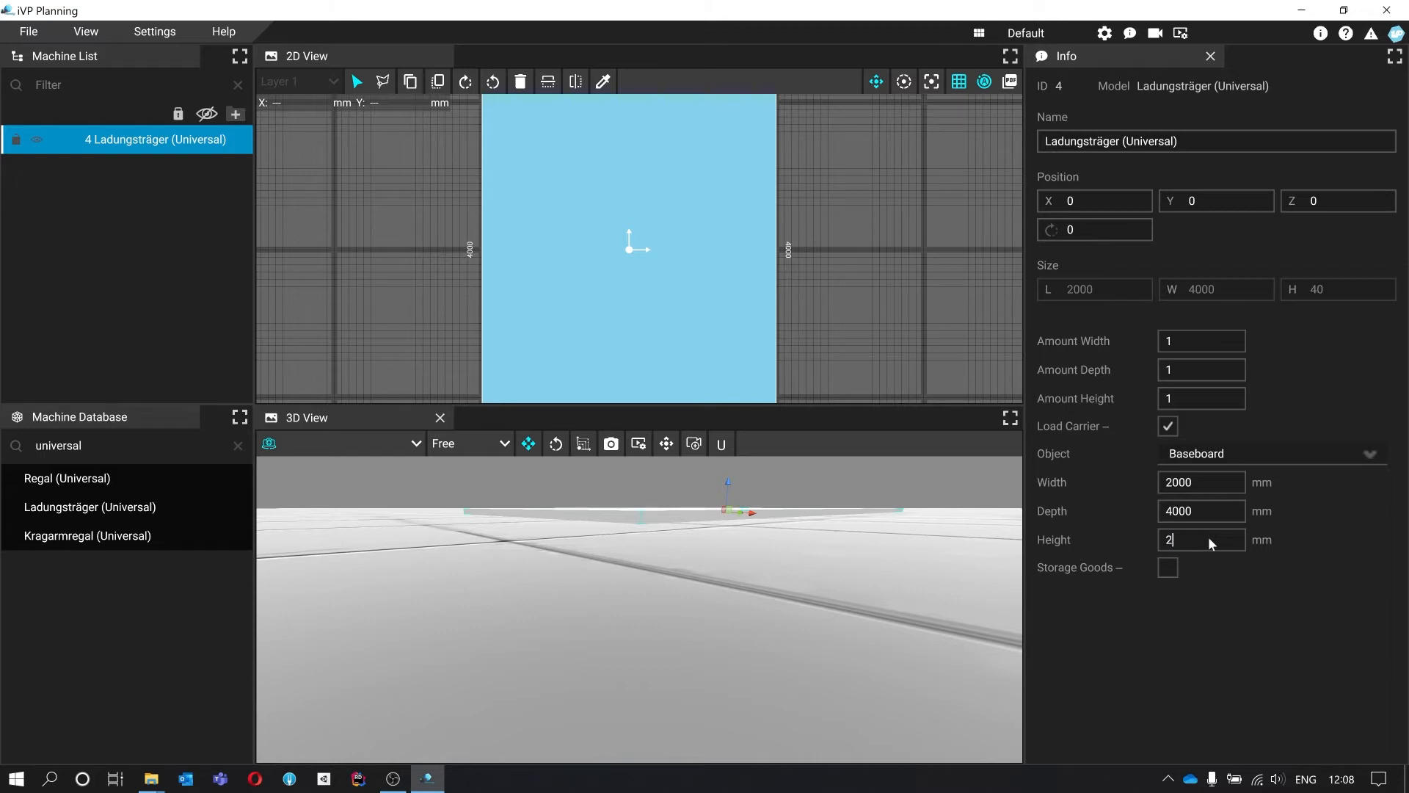
key(Return)
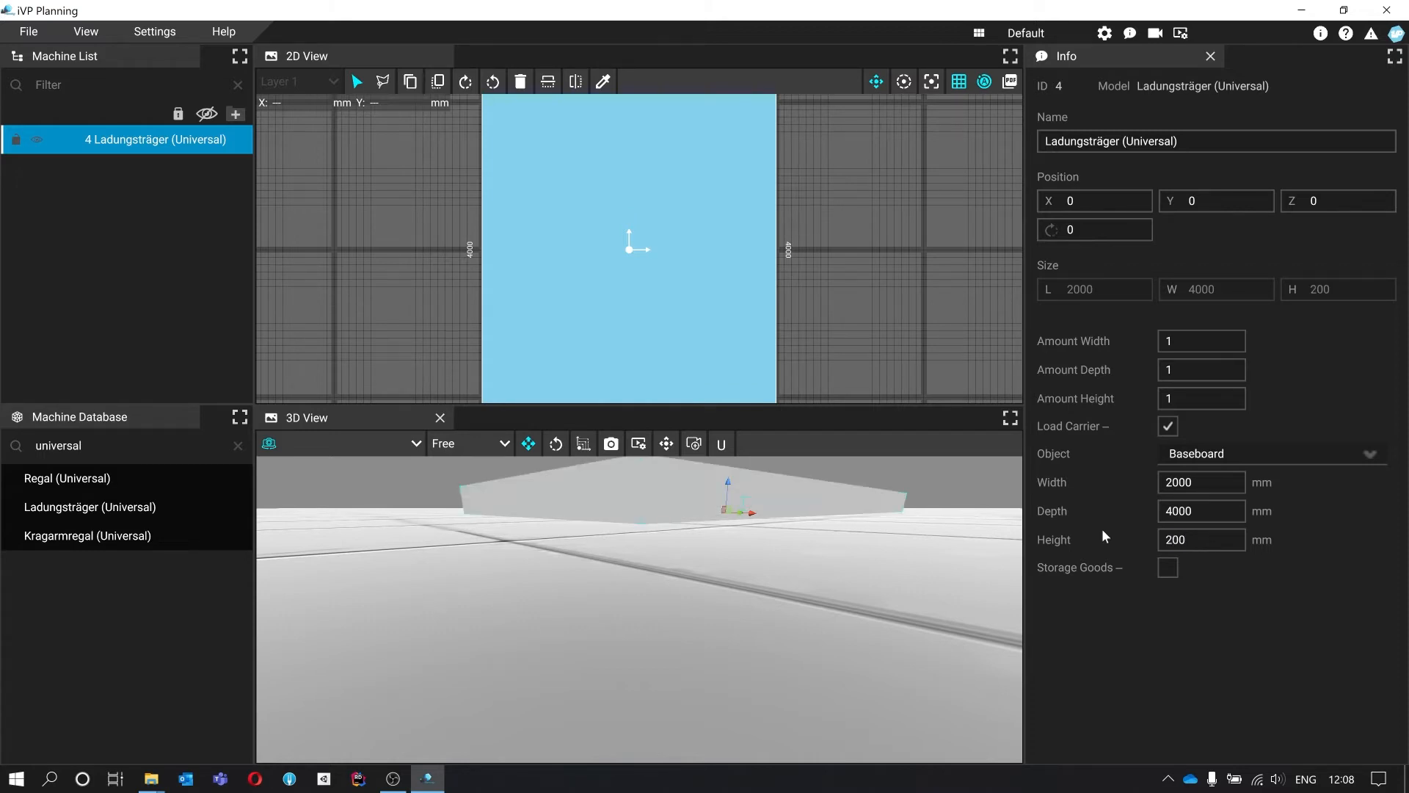
right_drag(701, 529, 565, 564)
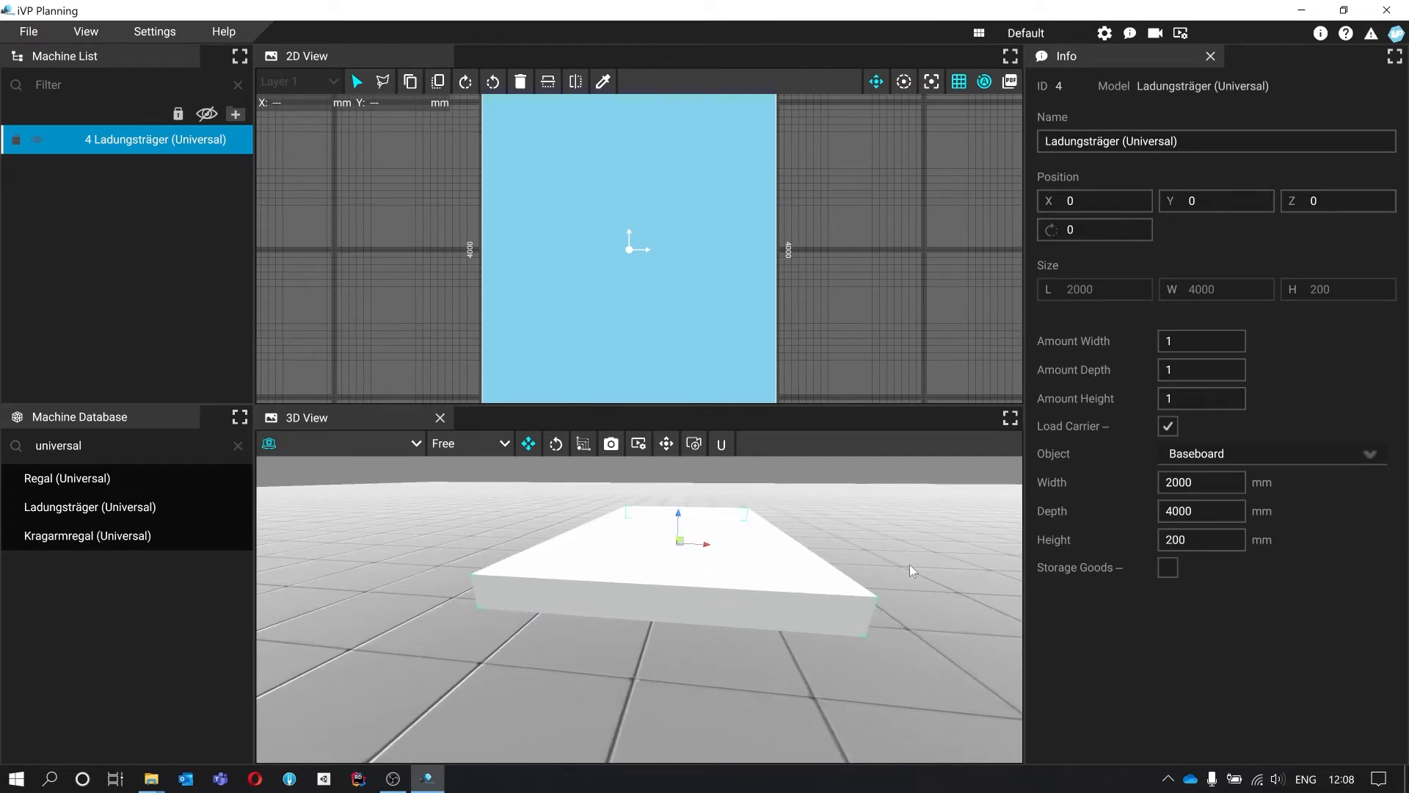
Enable Storage Goods to place a wood stack on the baseboard and view it from above.
click(1168, 566)
key(w)
right_drag(690, 587, 844, 536)
scroll(599, 620, down, 3)
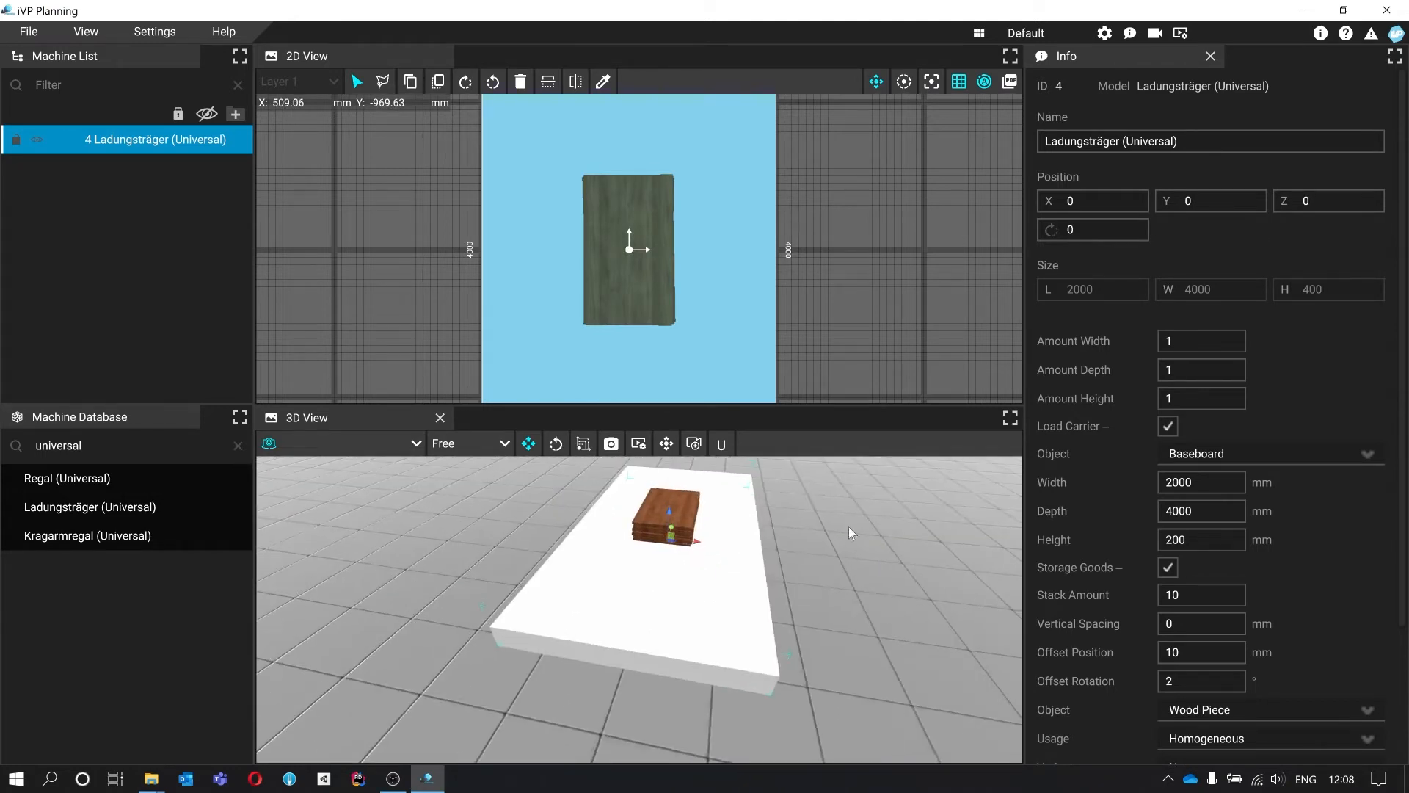
Change the load carrier's Object back to Pallet and disable Storage Goods.
click(1293, 461)
click(1289, 478)
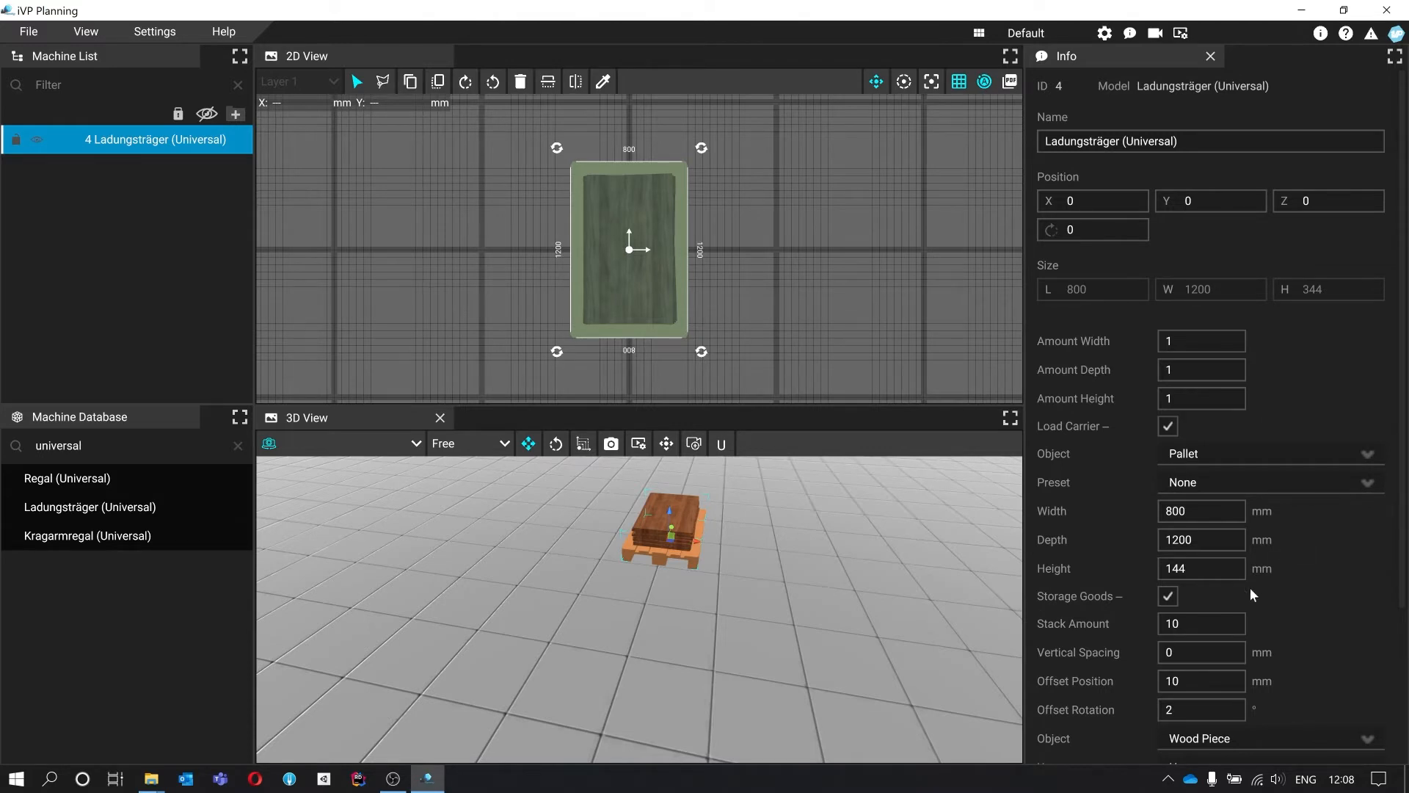
click(1168, 596)
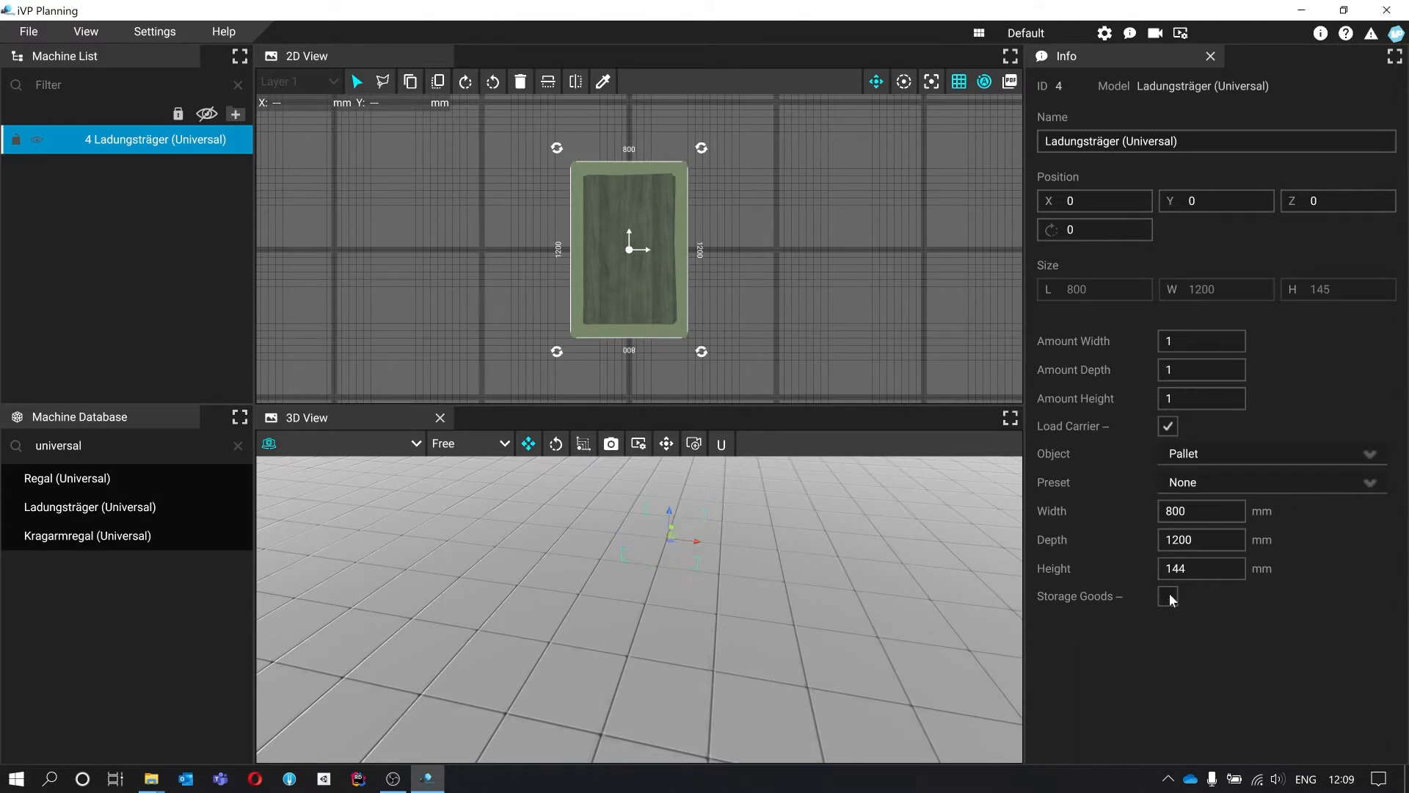
scroll(794, 557, up, 3)
right_drag(794, 556, 940, 530)
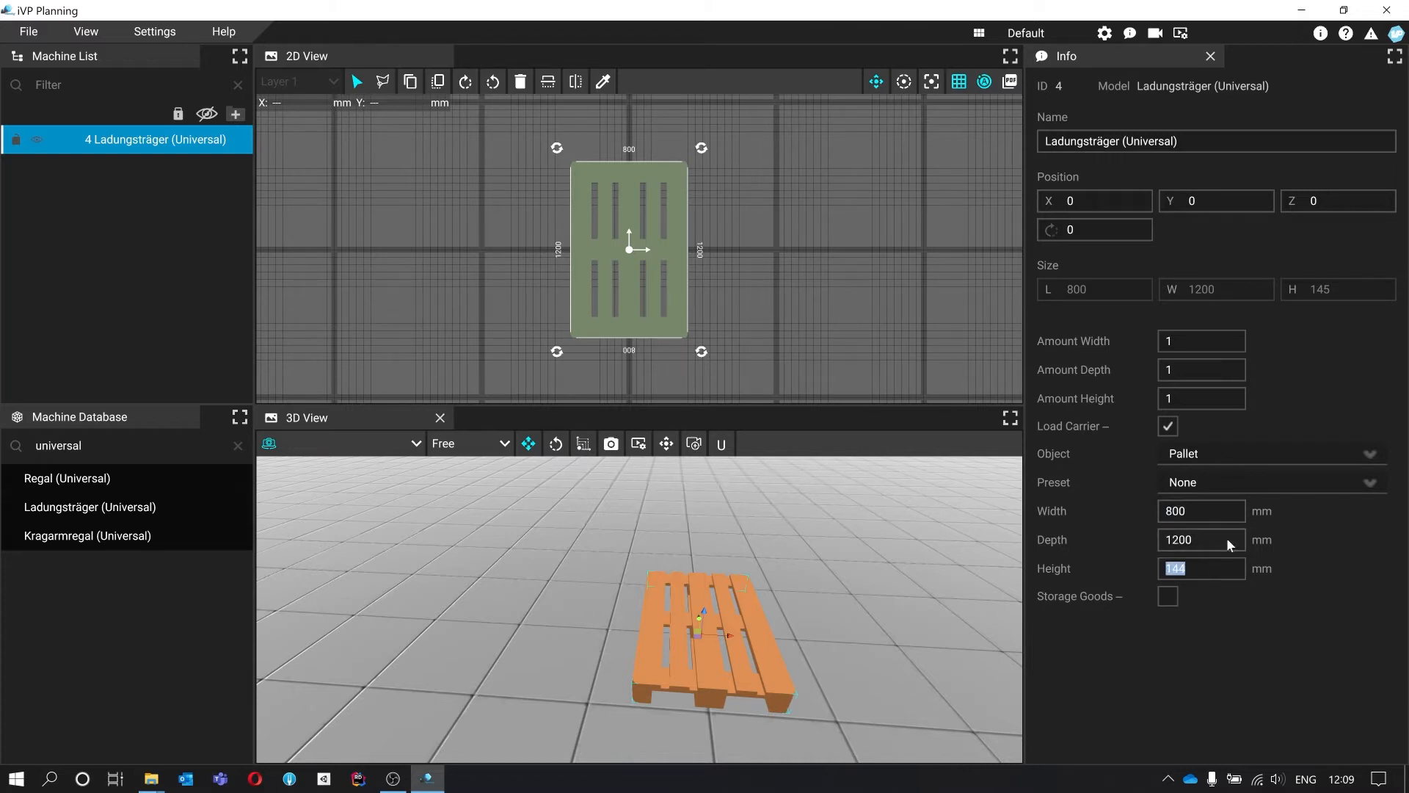
Try the China and US (crossways) pallet presets, ending with the Euro (crossways) preset.
click(1333, 477)
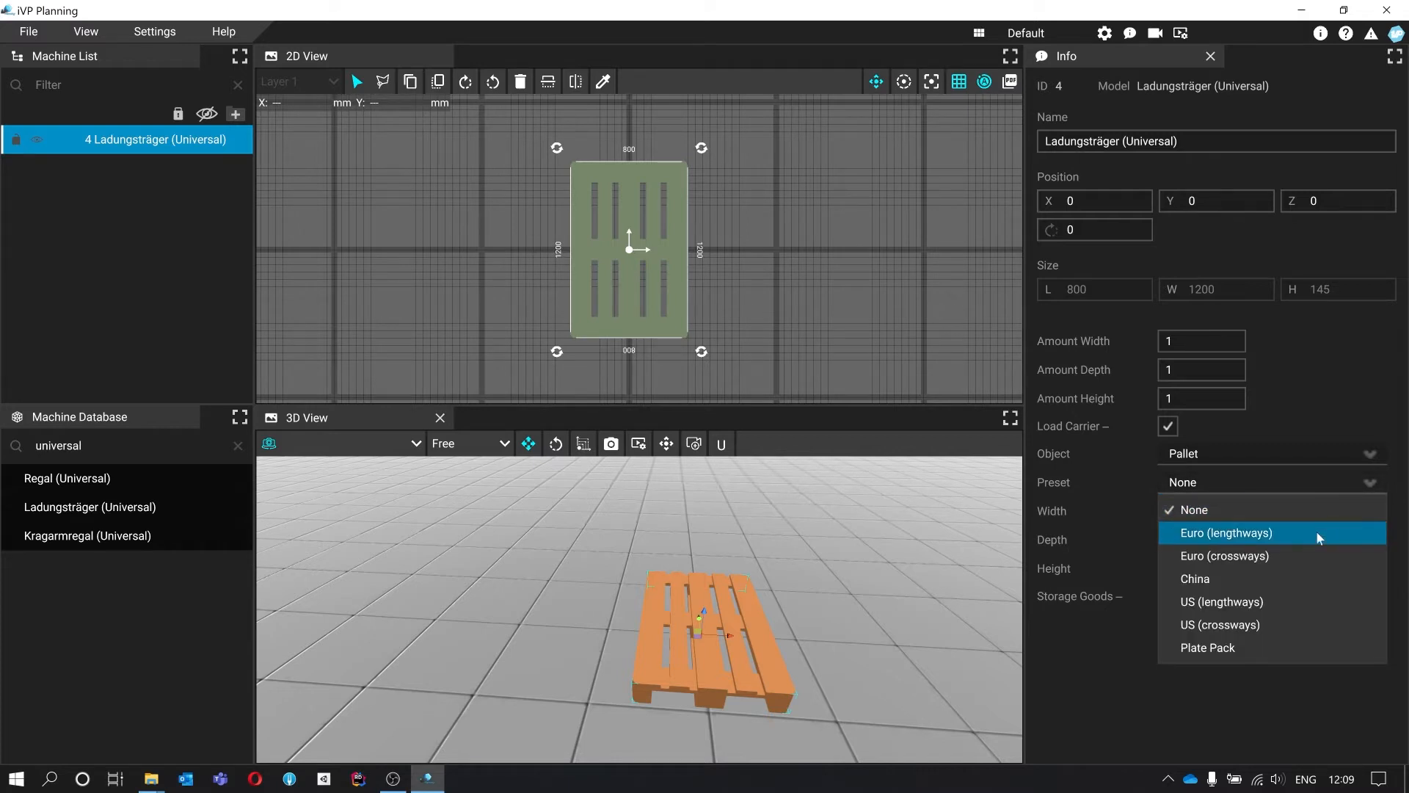
click(1307, 579)
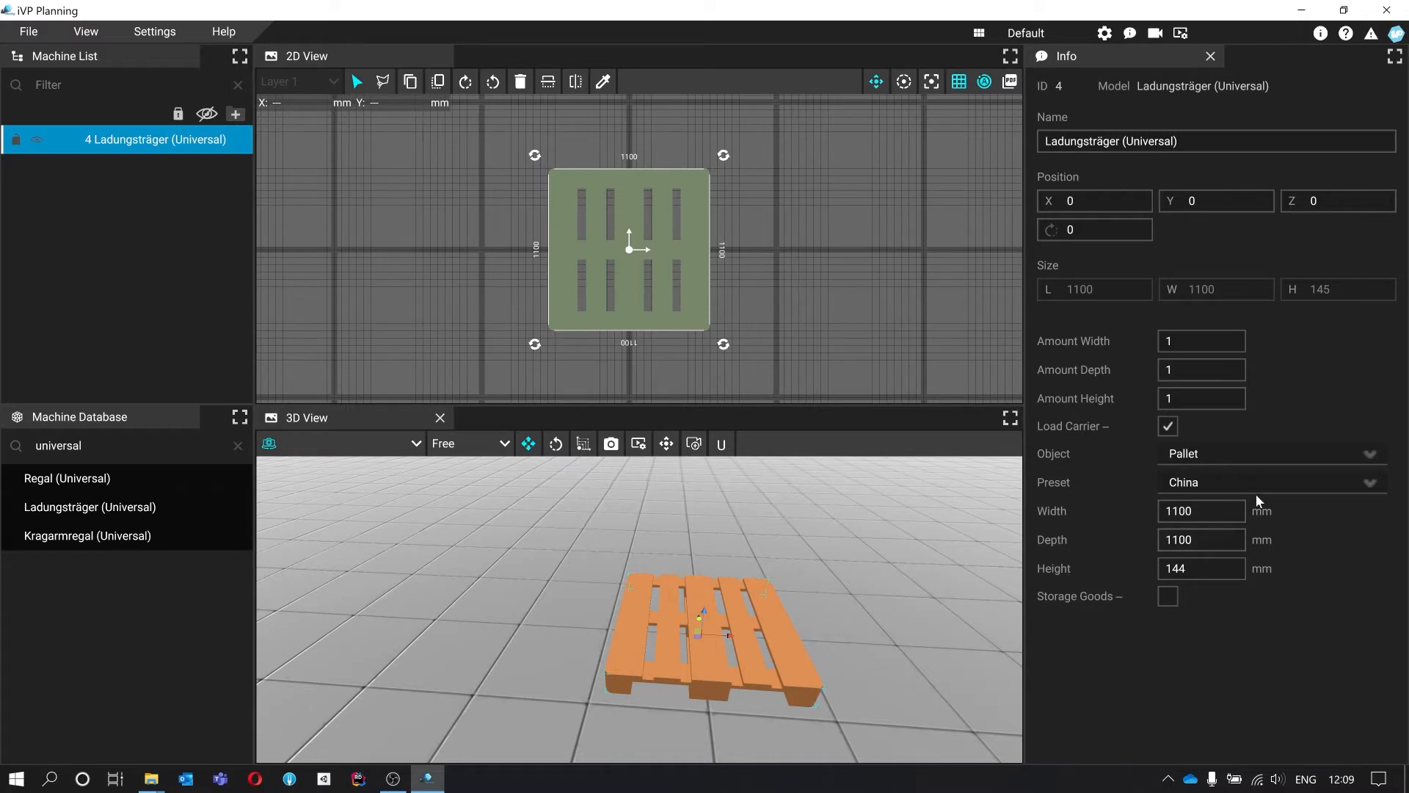
click(1270, 482)
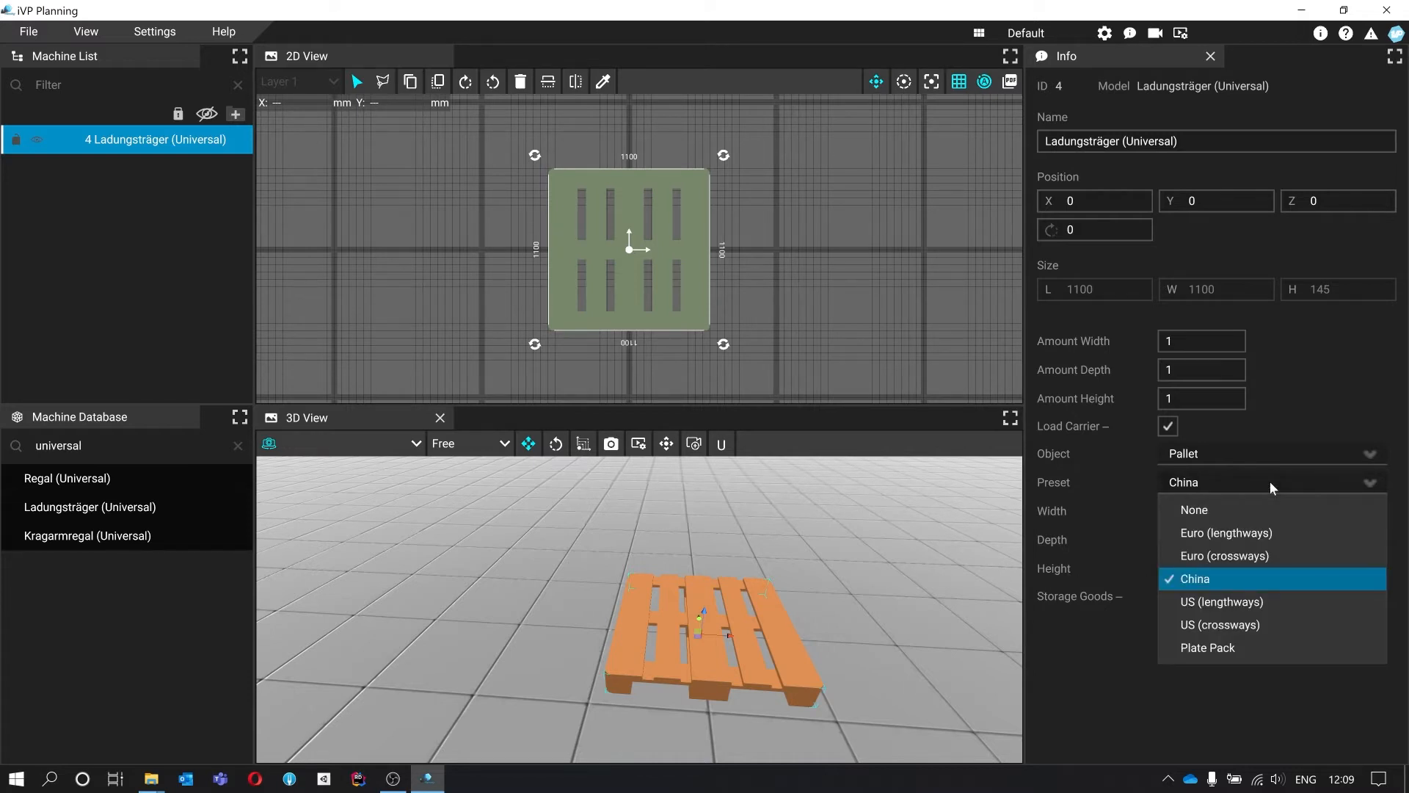
click(1284, 627)
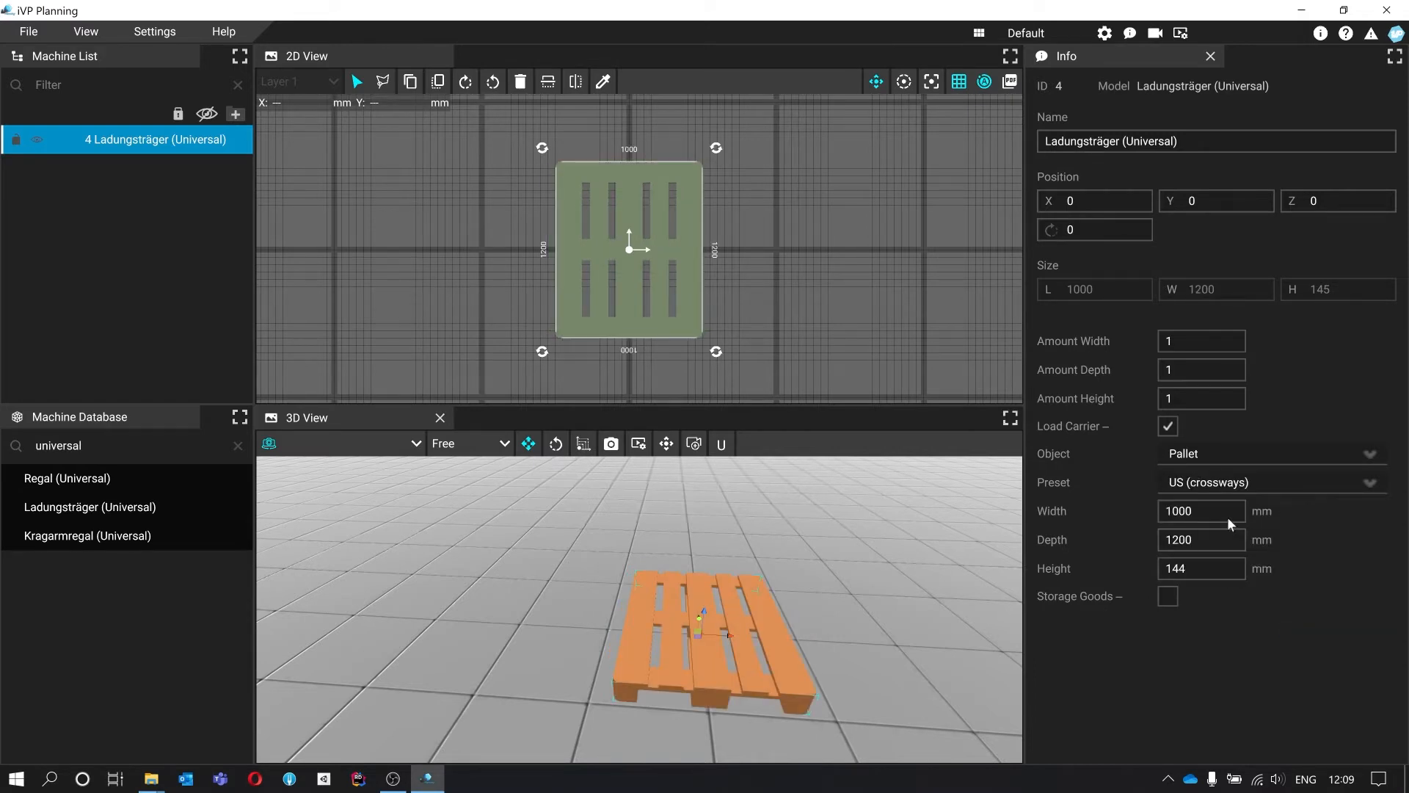
click(1289, 482)
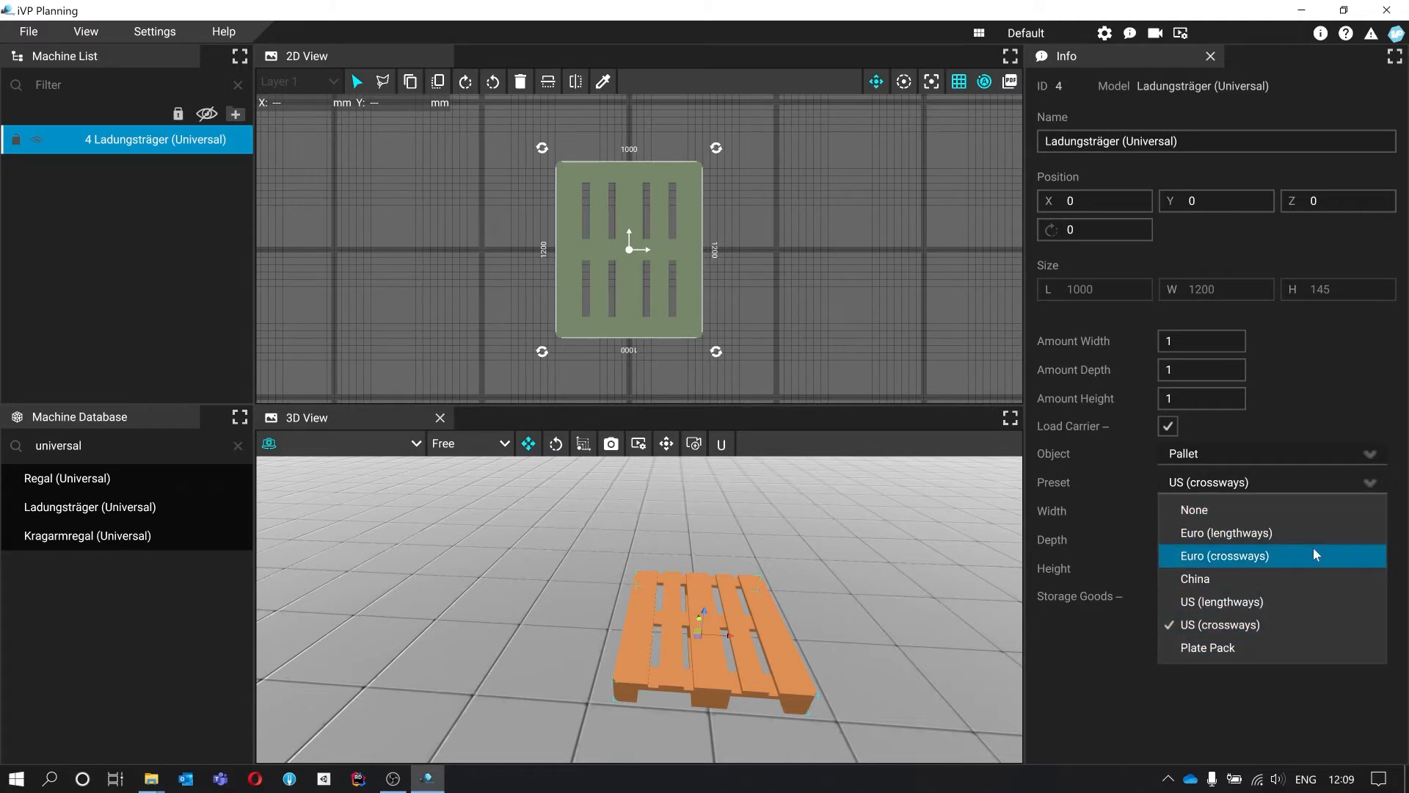
click(1309, 549)
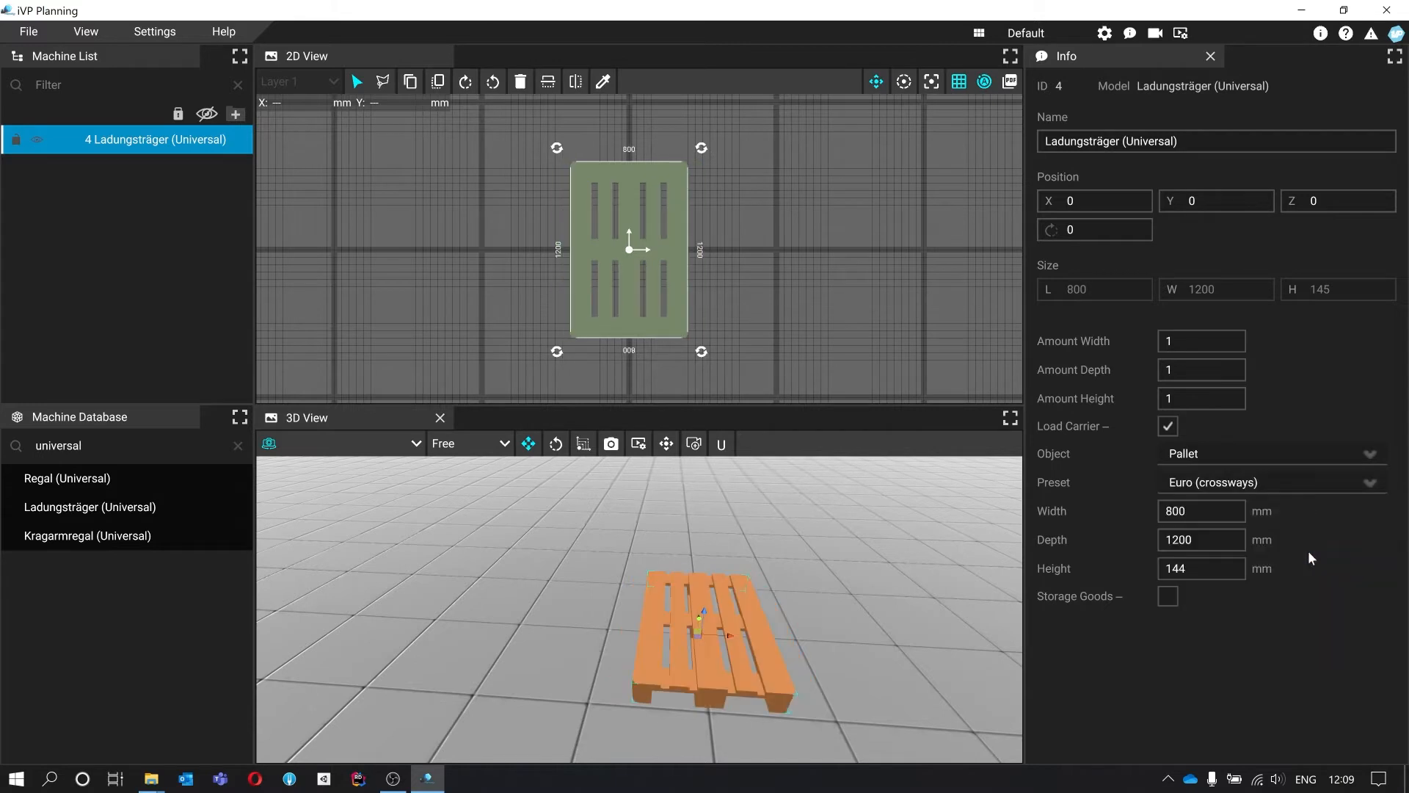
Override the pallet's preset depth manually and restore the Euro (crossways) preset.
double_click(1220, 539)
text(1998)
key(Return)
click(1239, 478)
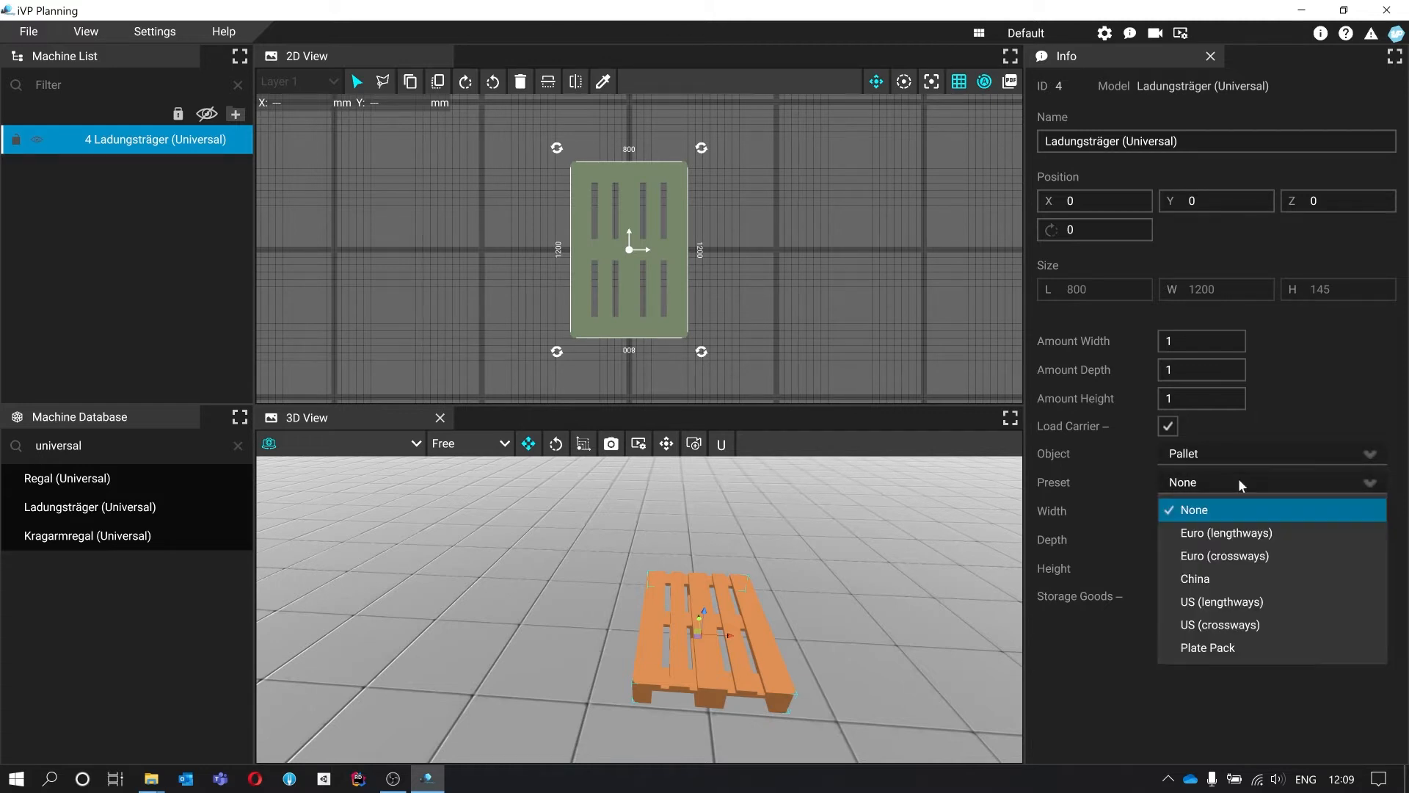
click(1240, 557)
middle_drag(909, 585, 878, 579)
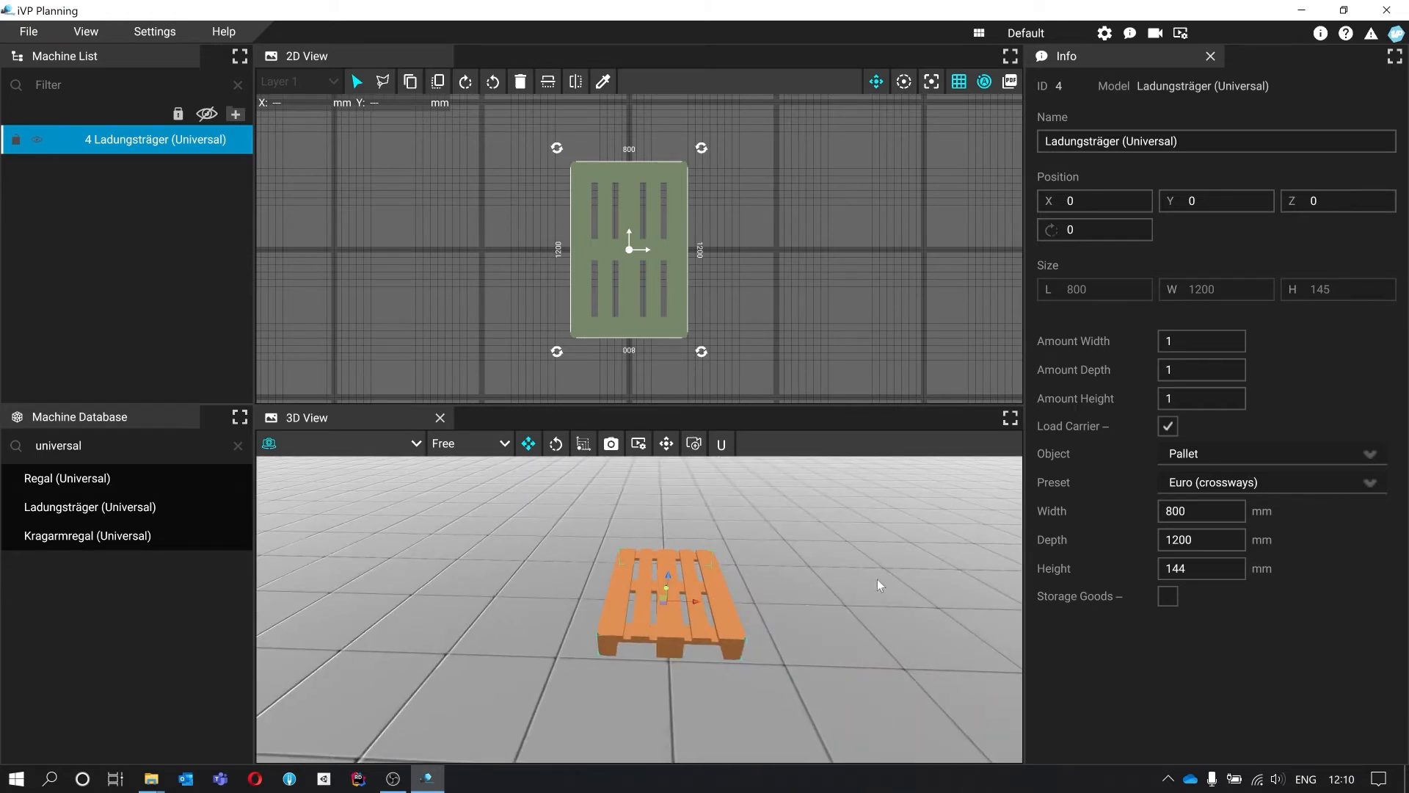
Enable Storage Goods on the Euro (crossways) pallet and view the wood stack with its settings.
click(1168, 596)
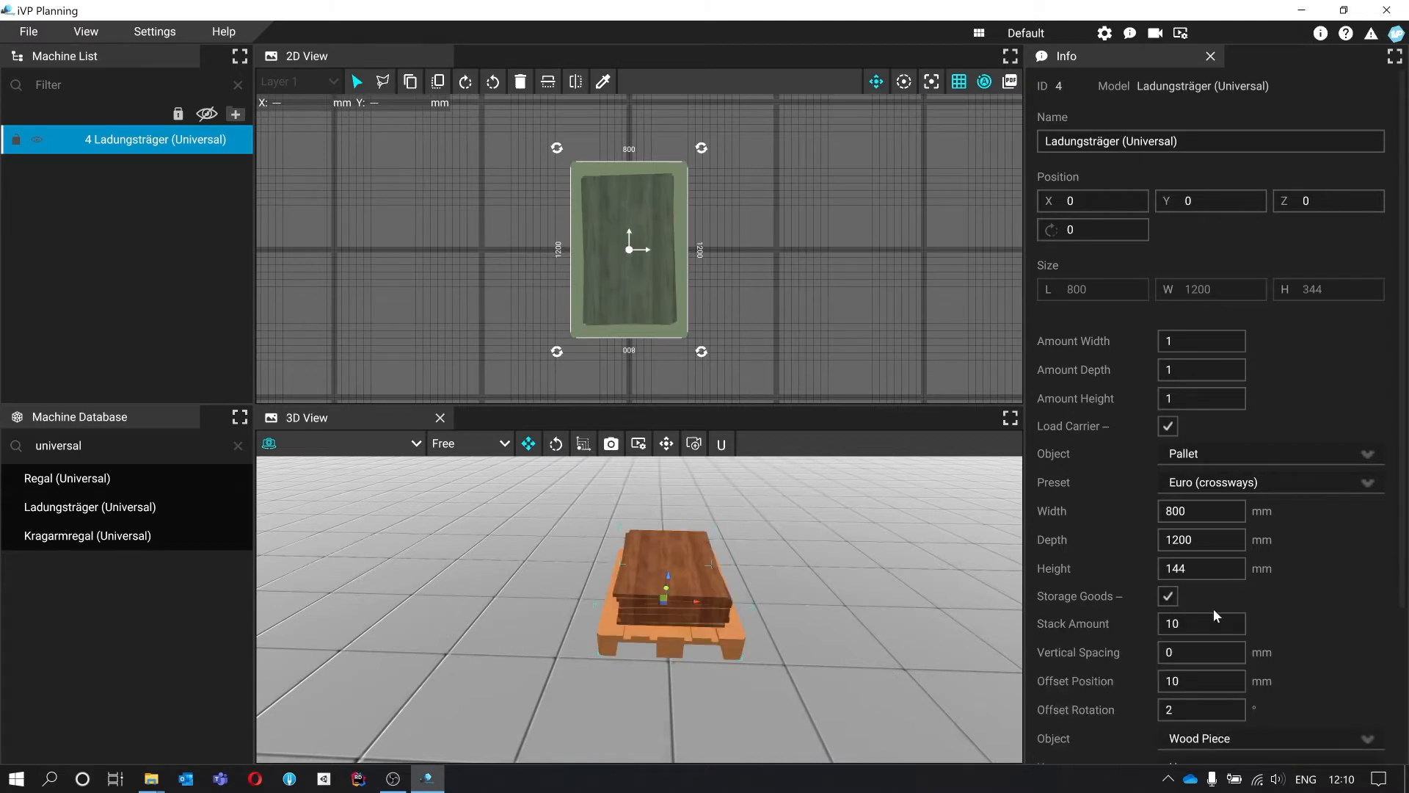
scroll(1236, 610, down, 3)
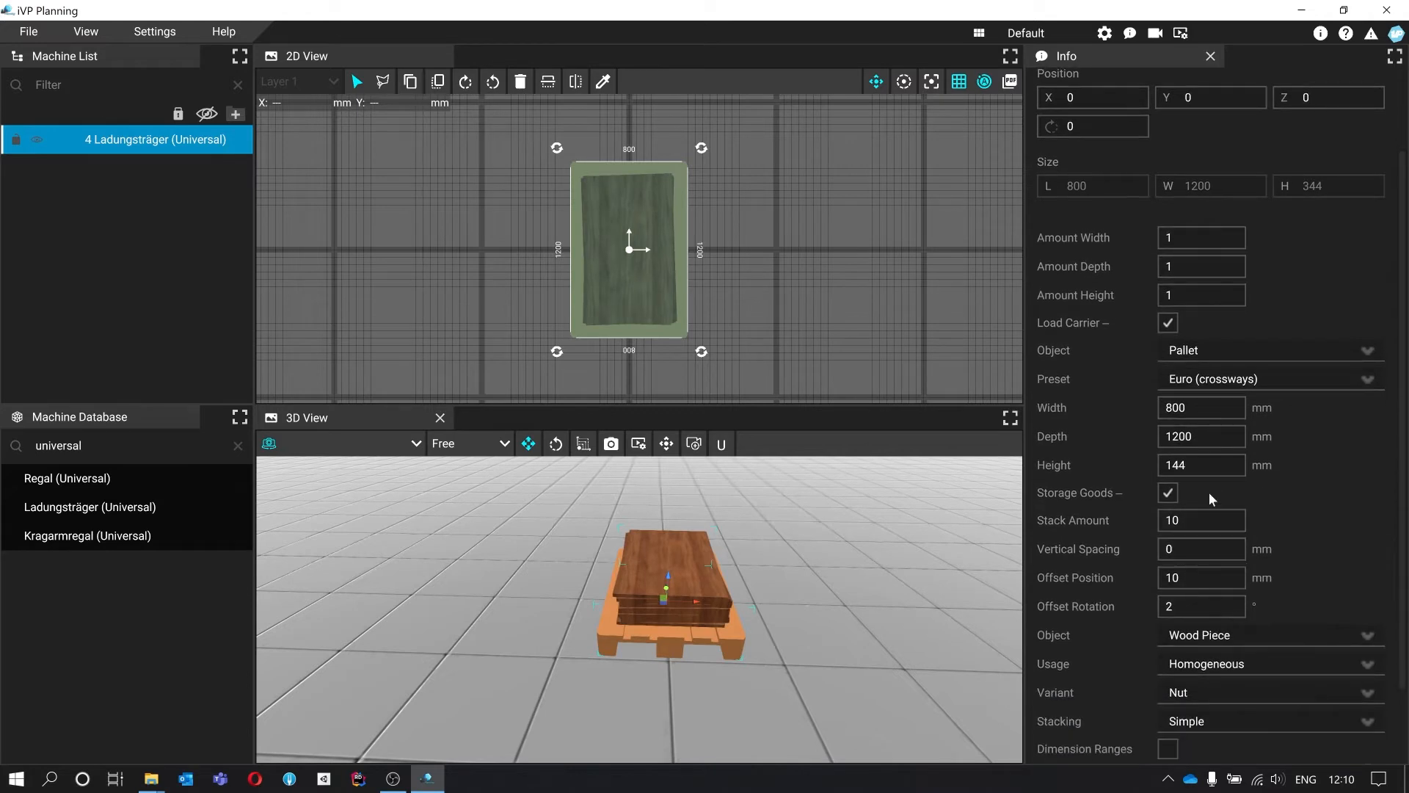
scroll(1167, 518, down, 1)
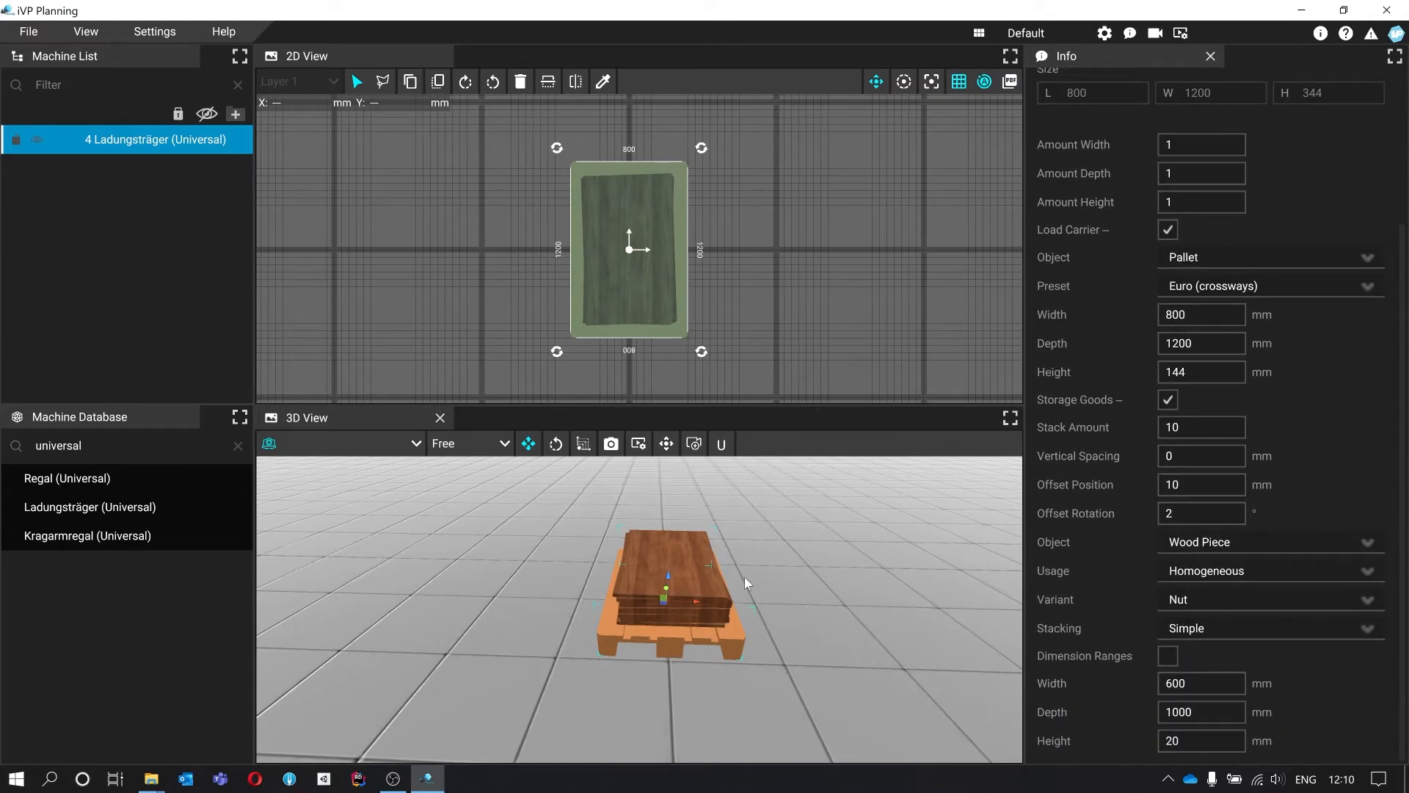
right_drag(894, 537, 857, 535)
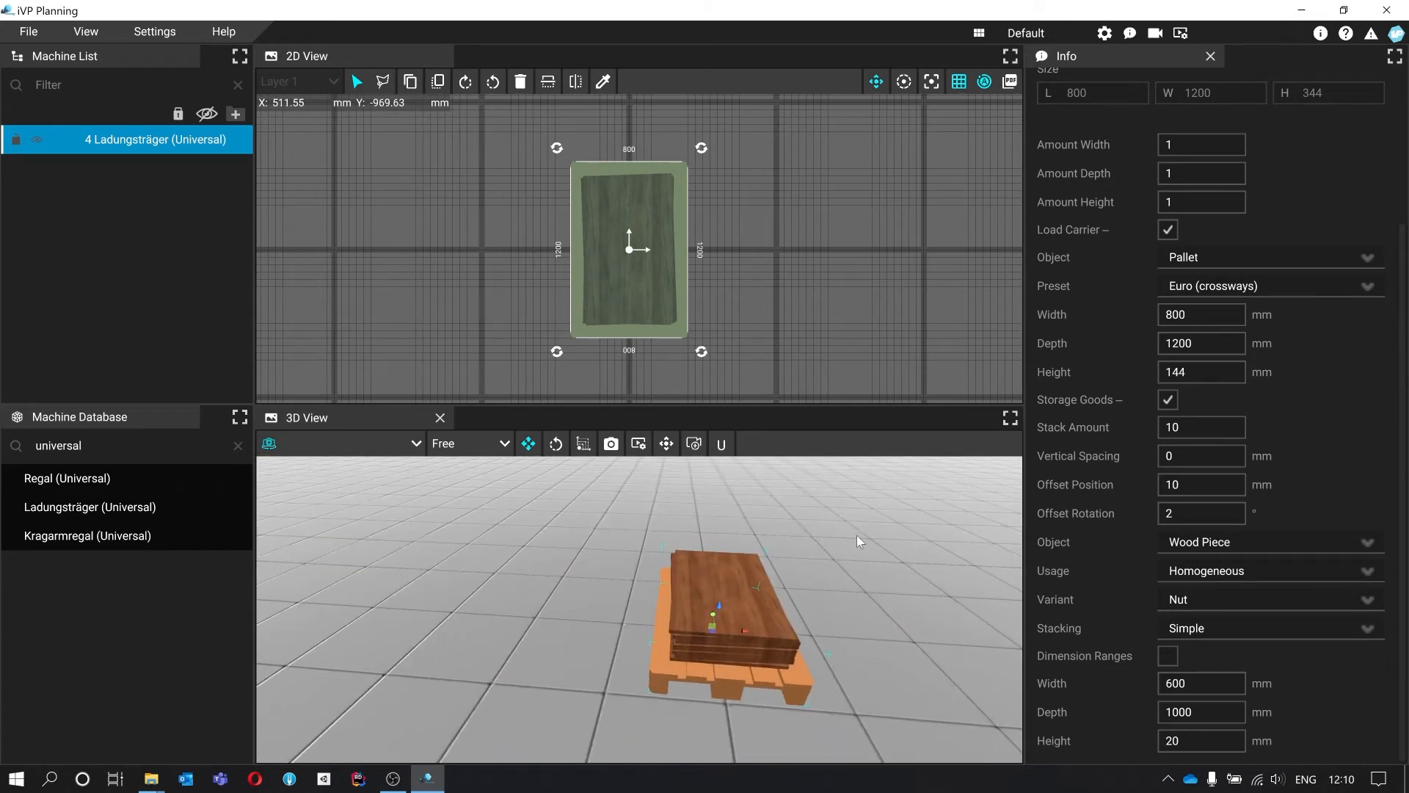
Try Box as the storage goods object, view the whole stack, and switch the object back to Wood Piece.
click(1265, 542)
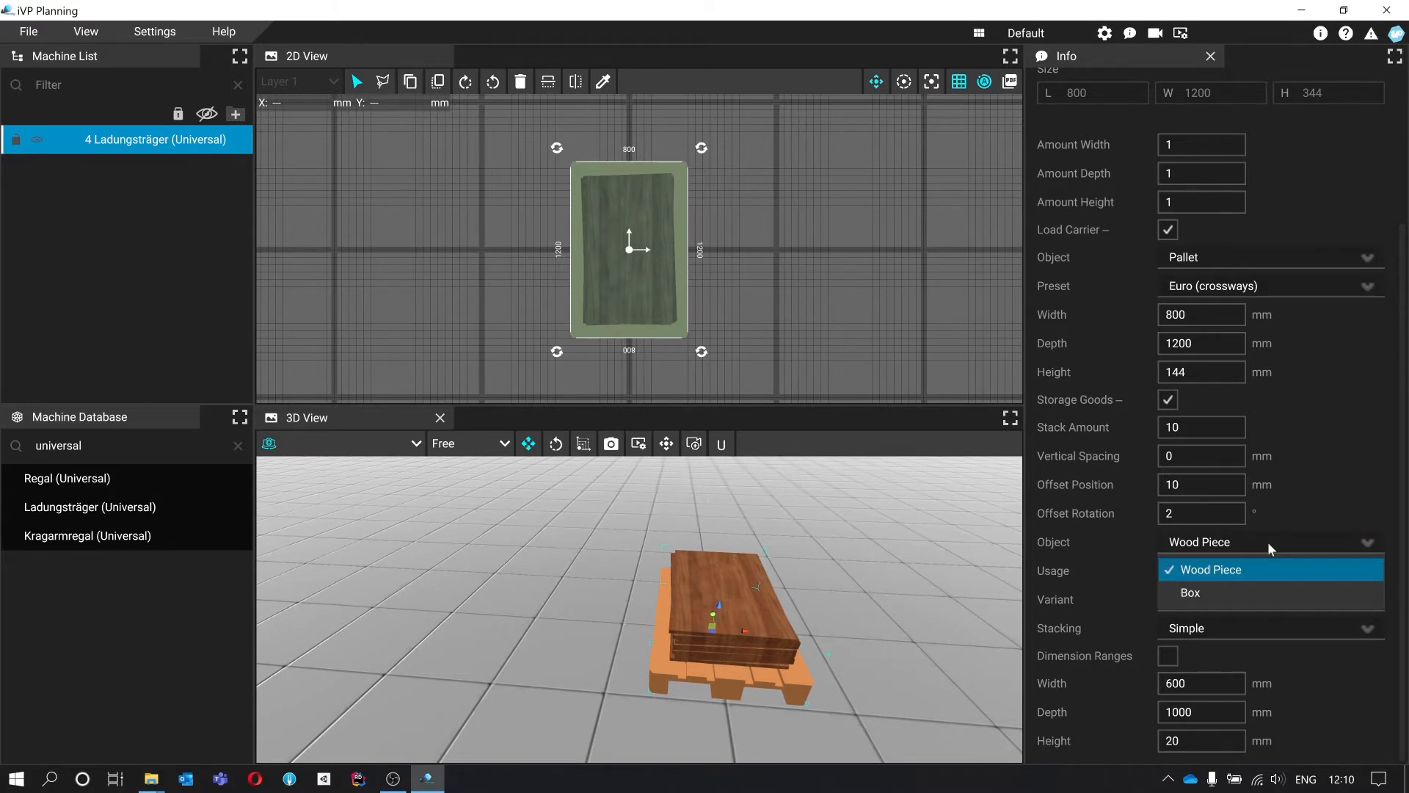
click(1270, 592)
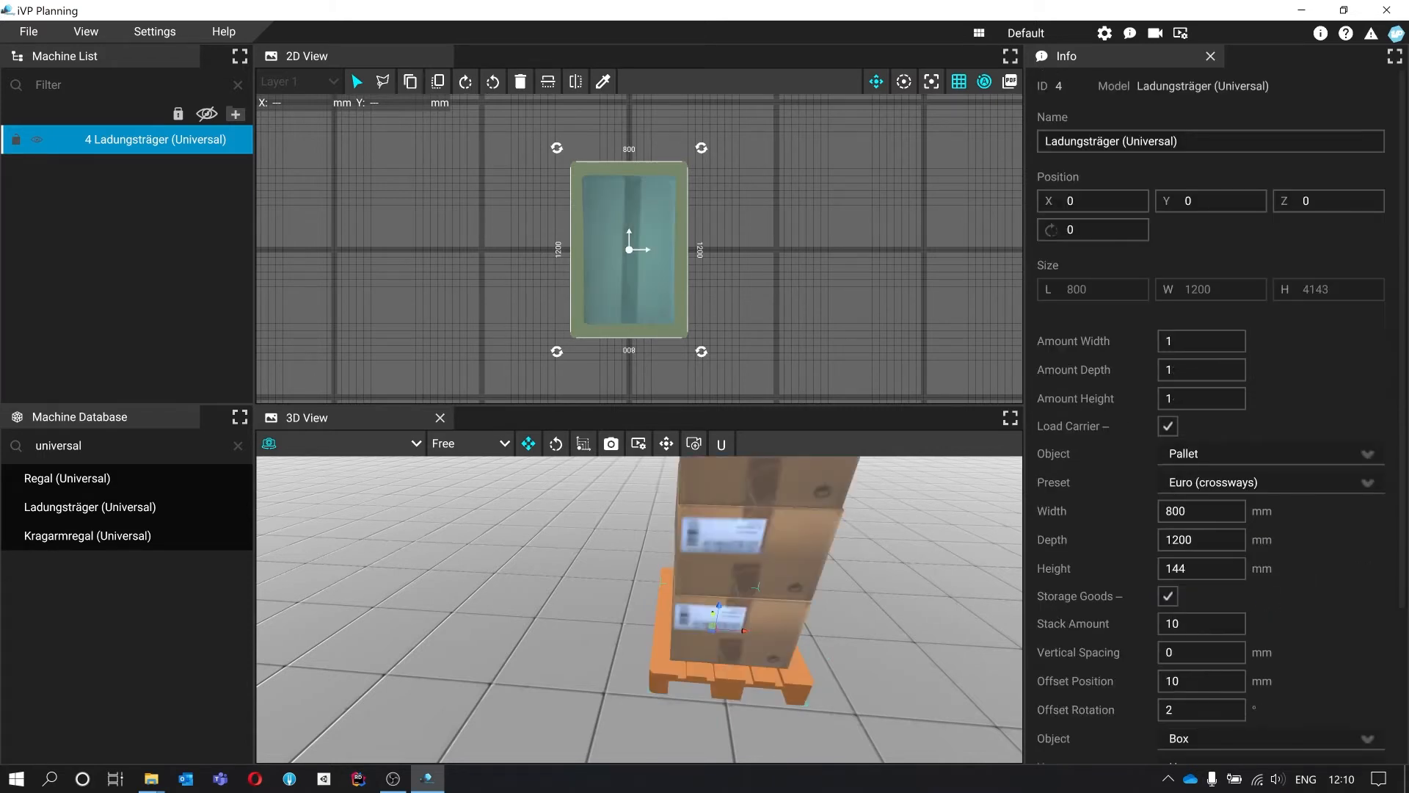
key(s)
right_drag(771, 609, 790, 550)
key(a)
scroll(1308, 624, down, 3)
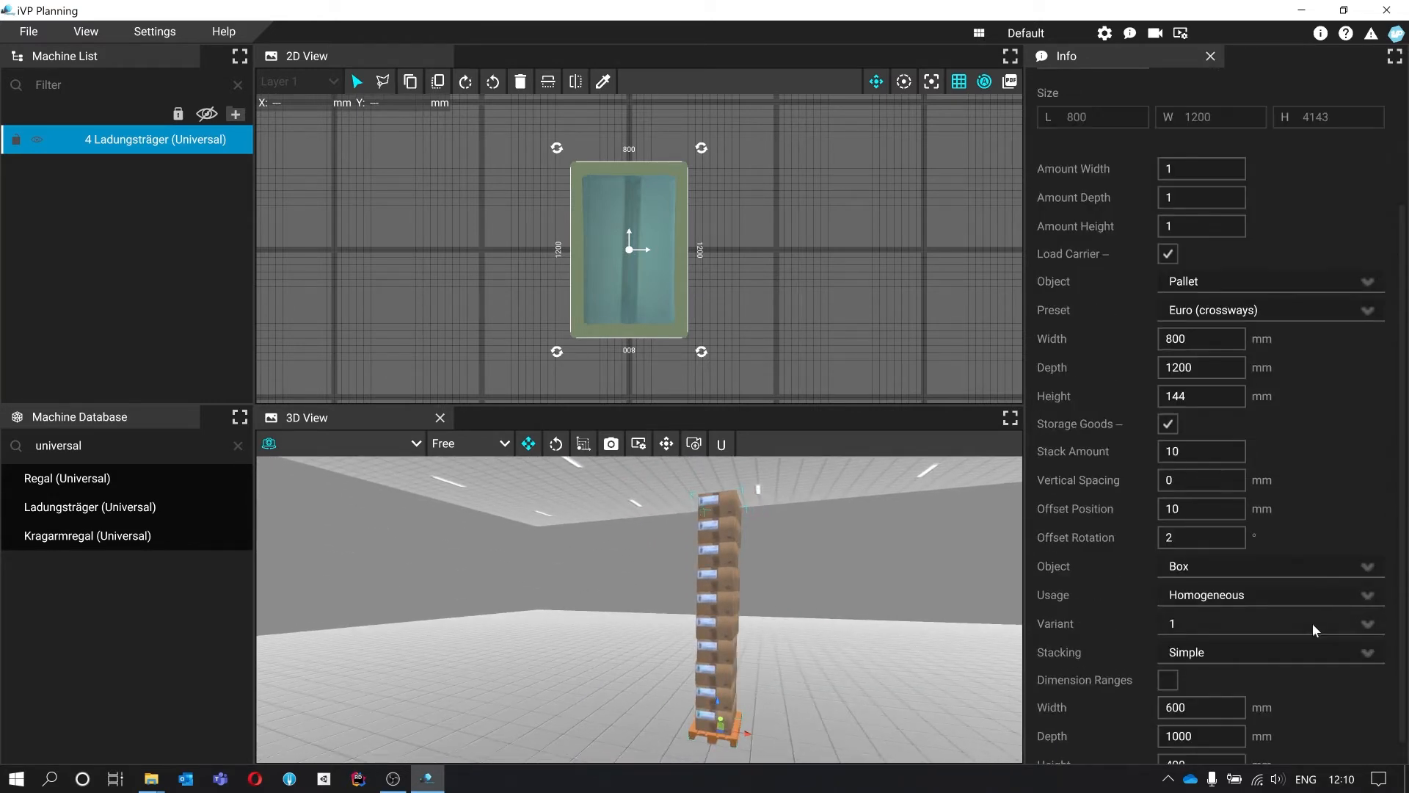
click(1323, 565)
click(1314, 589)
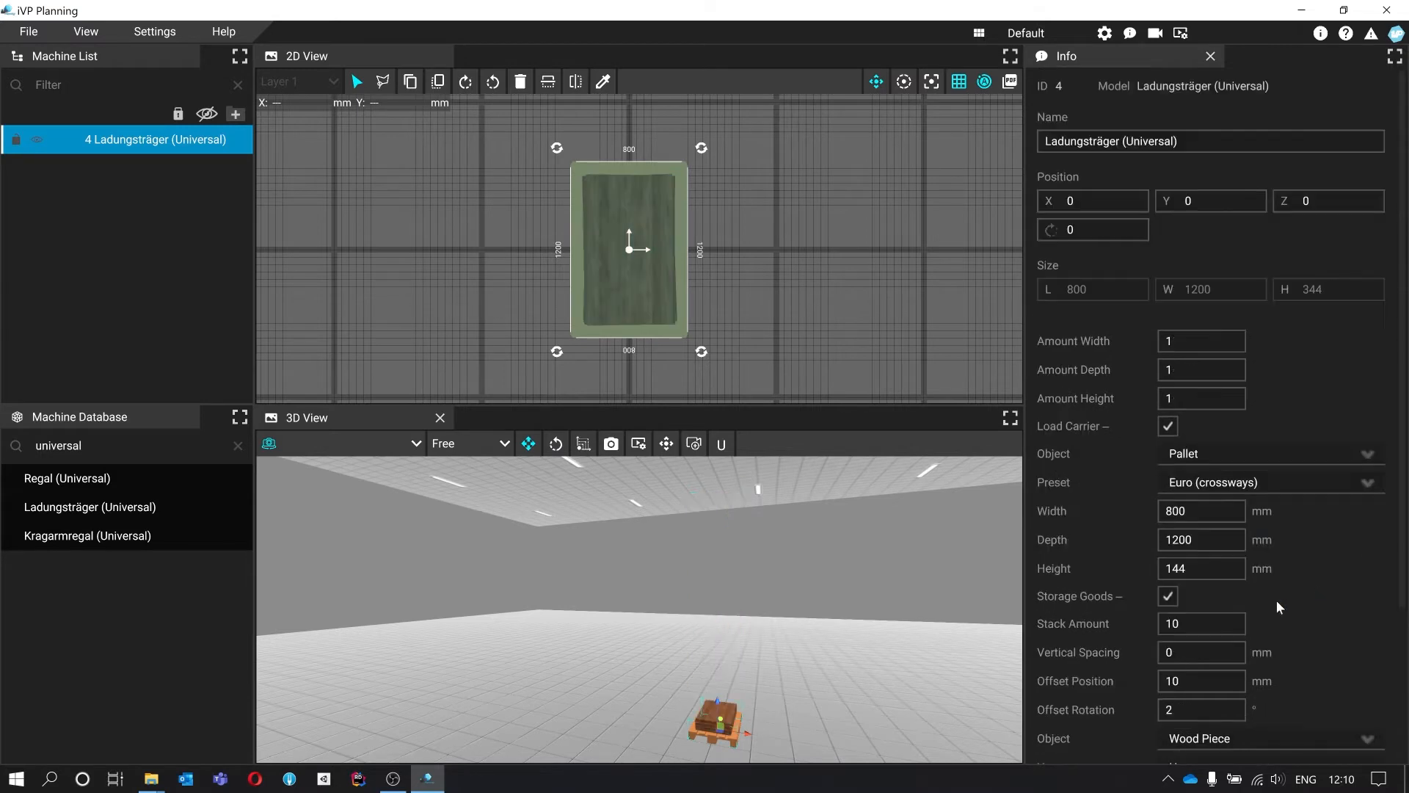
Set the wood stack's Stack Amount to 30 and view the stack from several sides.
key(w)
right_drag(891, 649, 896, 734)
key(s)
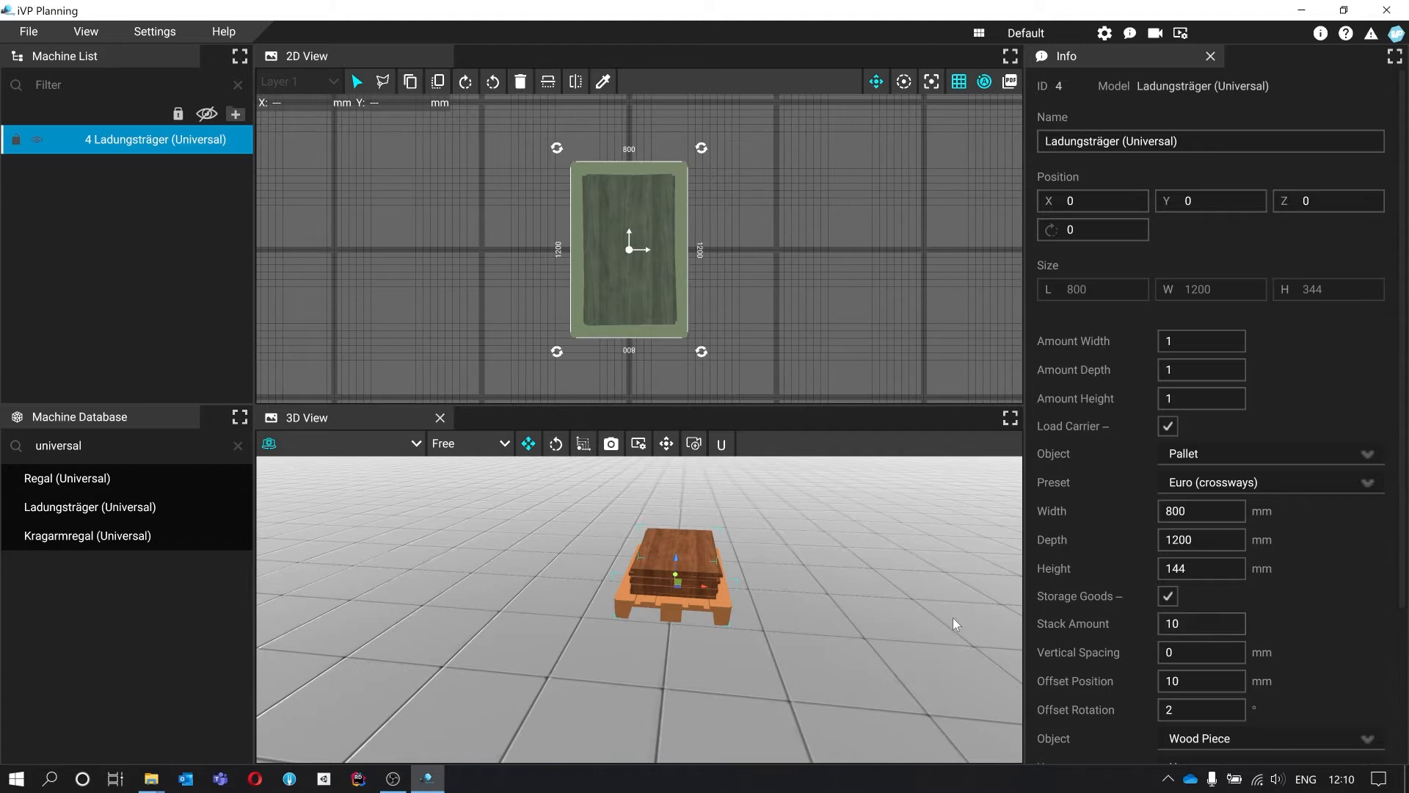
key(d)
right_drag(952, 618, 866, 616)
key(w)
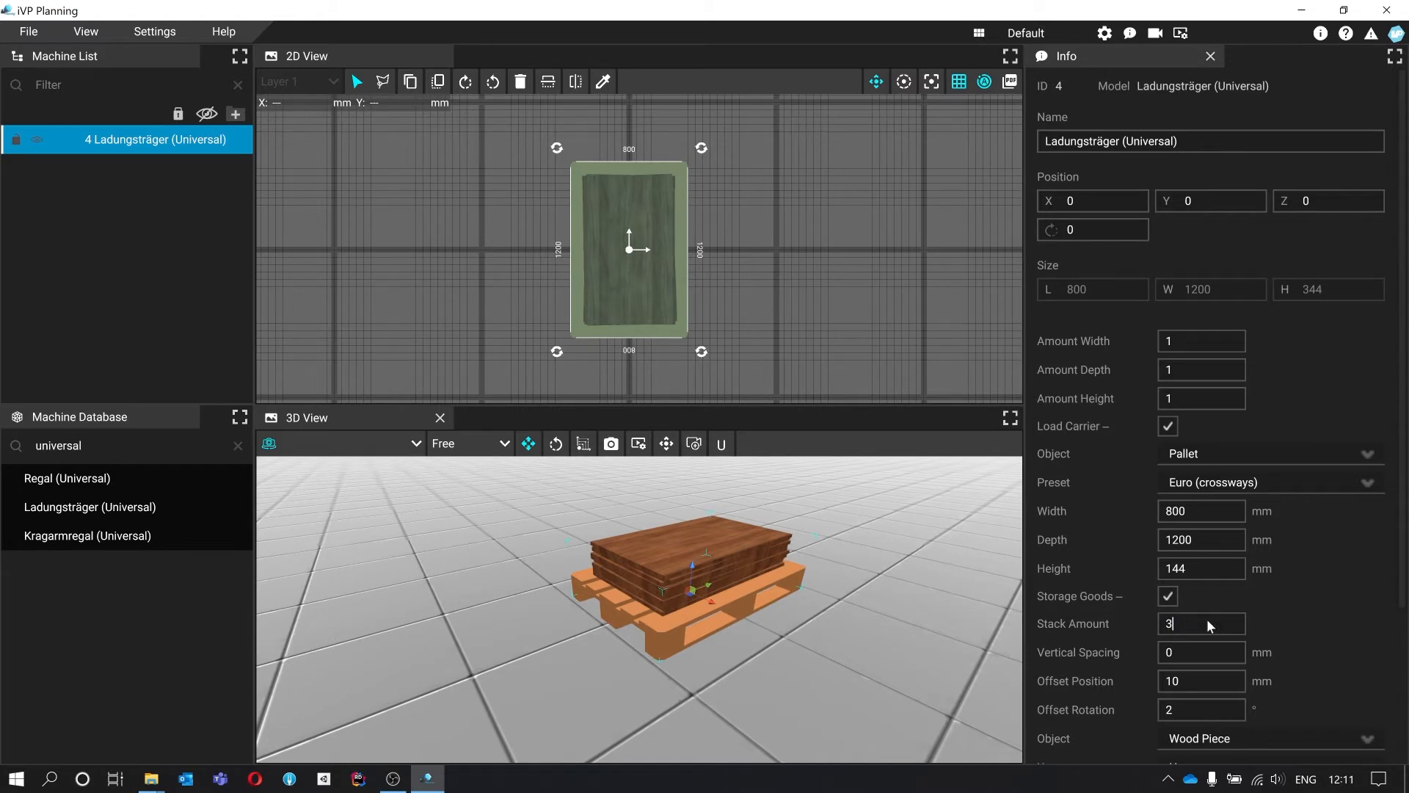
key(Return)
key(s)
right_drag(947, 635, 831, 615)
key(a)
key(w)
key(d)
Try a Vertical Spacing of 25 mm between the wood pieces and reset it to 0 mm.
scroll(1250, 647, down, 1)
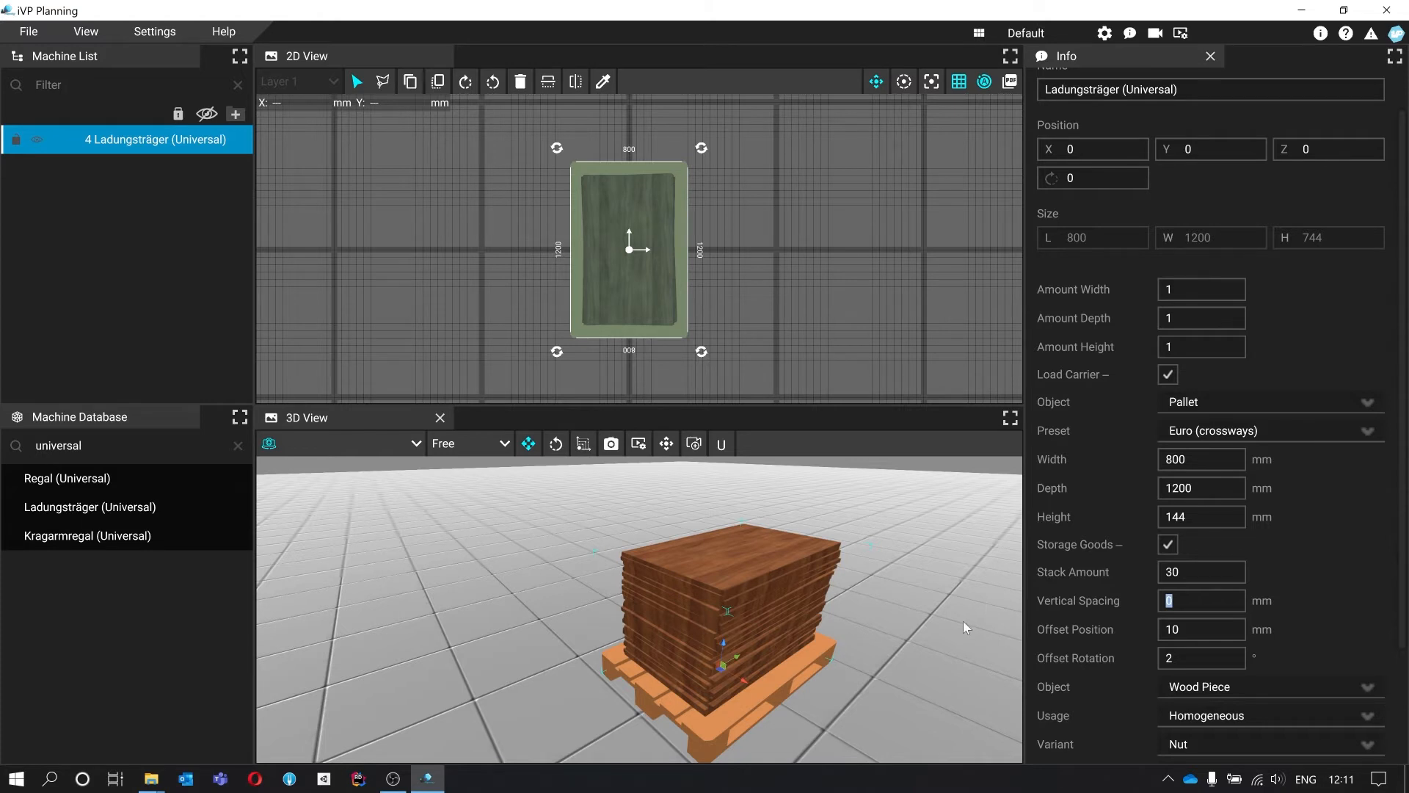
text(25)
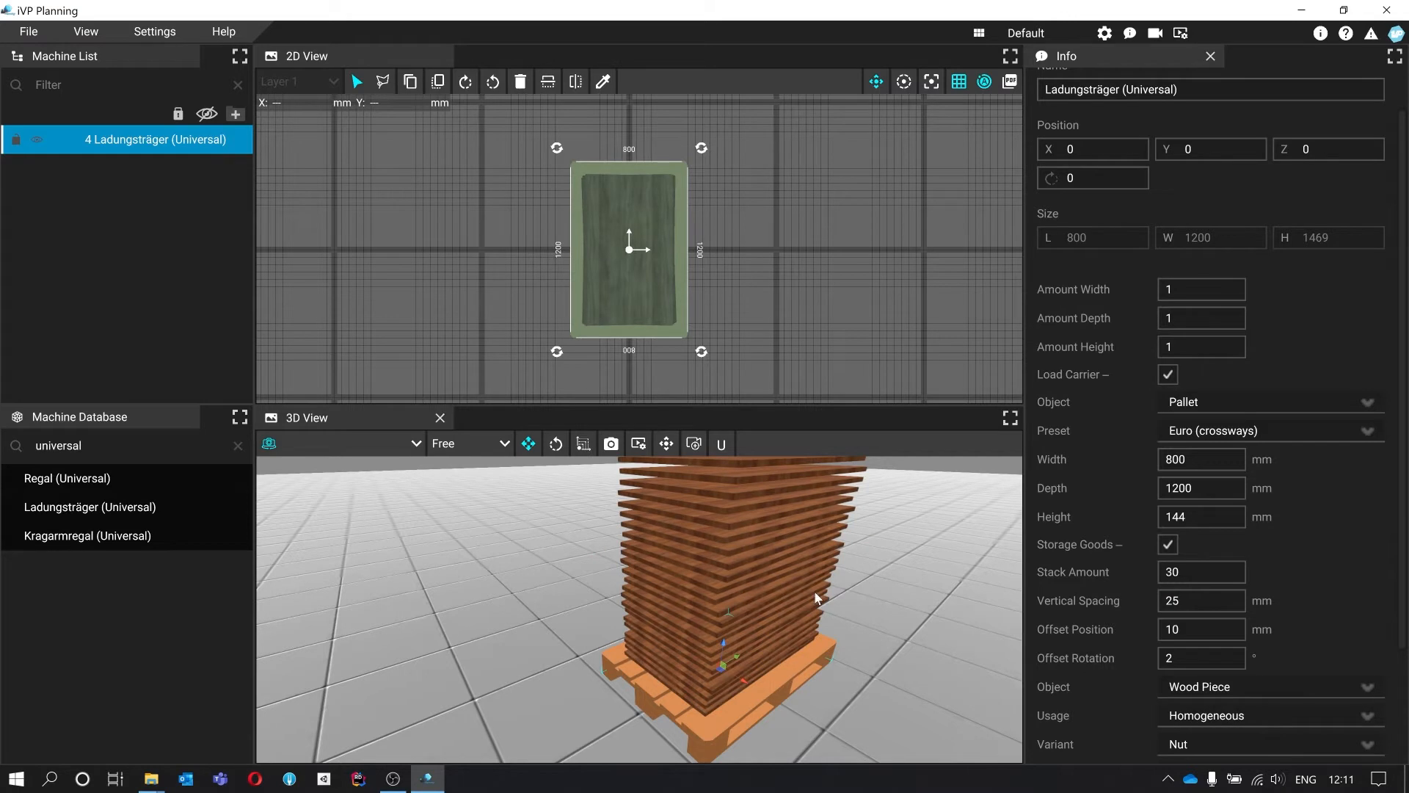
mouse_move(817, 599)
right_down()
mouse_move(771, 624)
mouse_move(797, 623)
mouse_move(774, 653)
mouse_move(756, 620)
mouse_move(789, 615)
mouse_move(774, 591)
mouse_move(827, 585)
right_up()
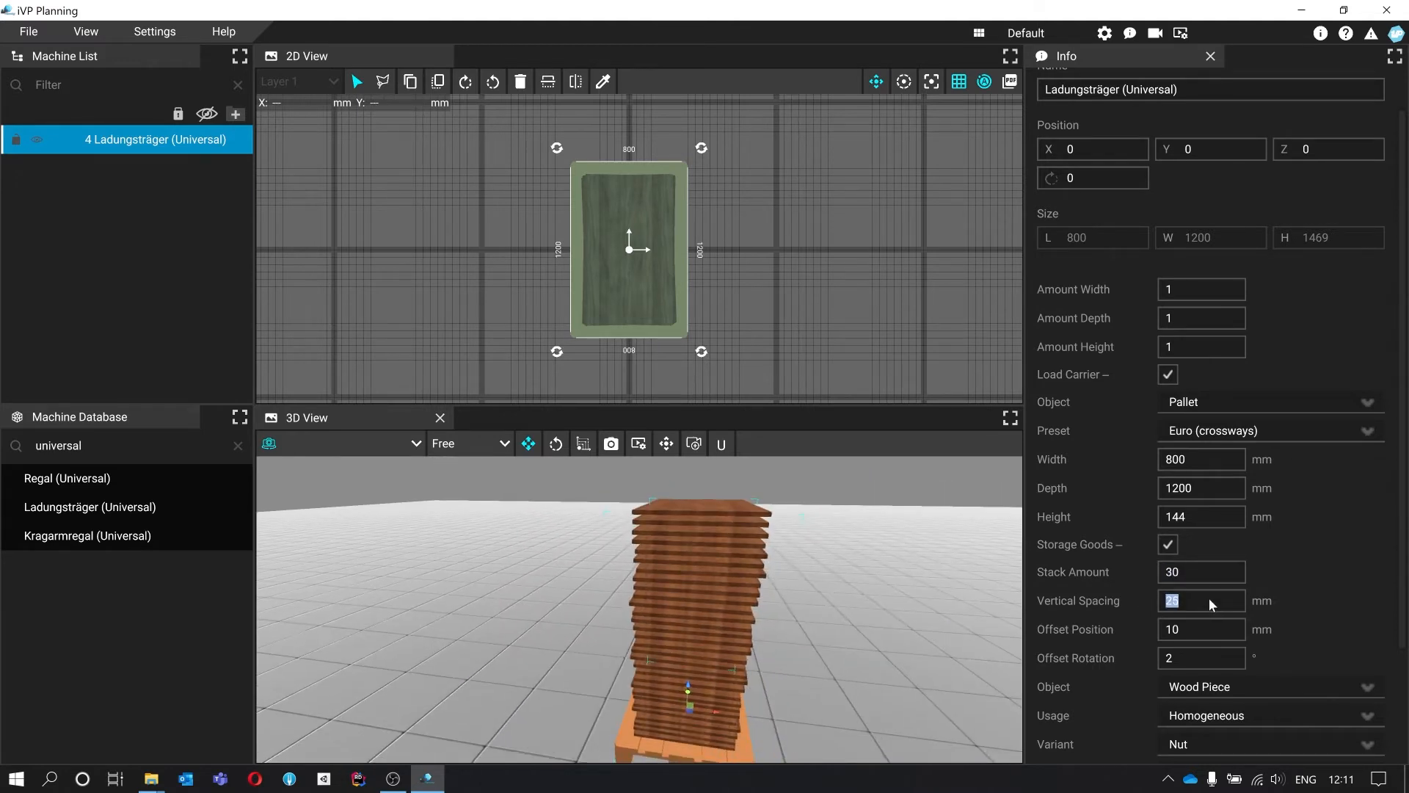
key(Return)
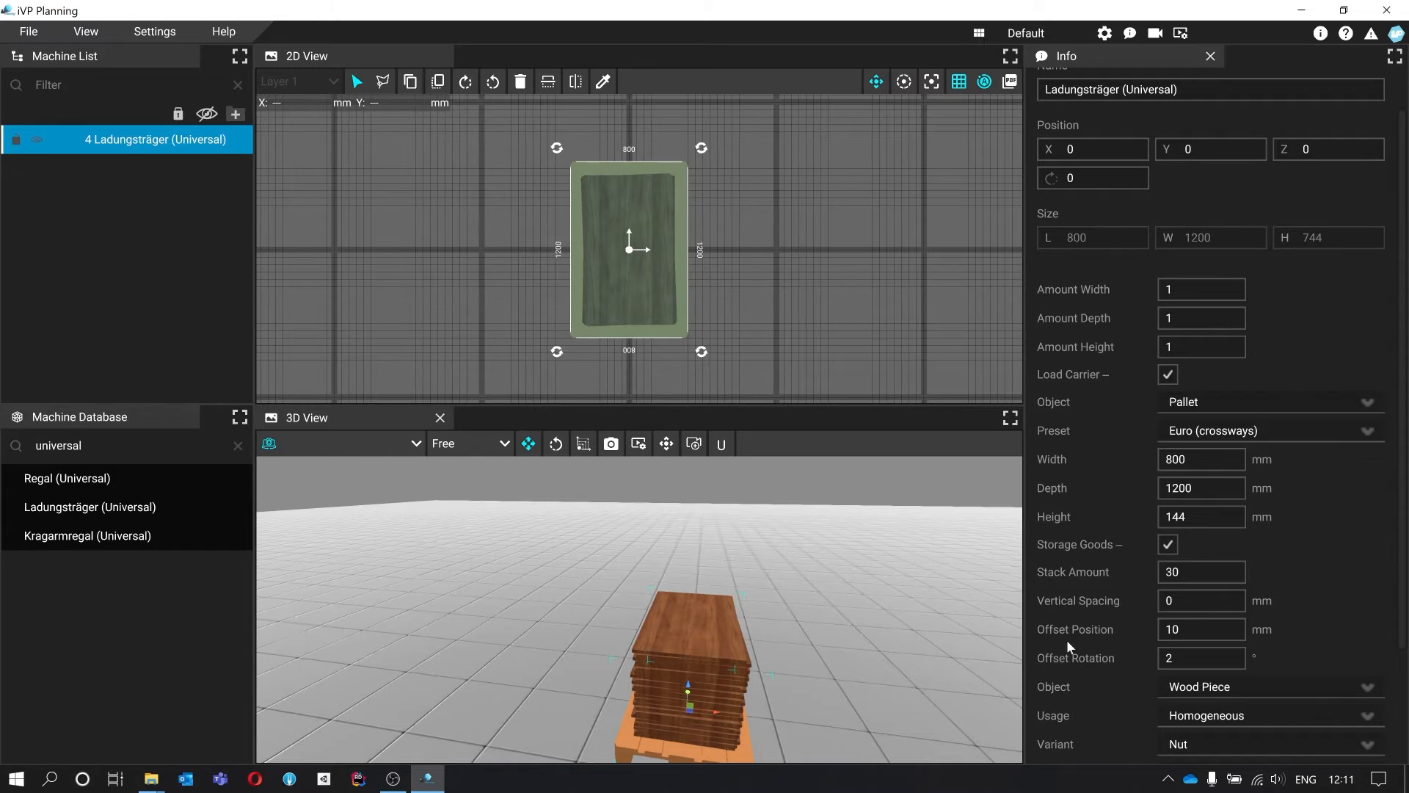
Set the storage goods' Offset Position to 0 mm and Offset Rotation to 0°, and inspect the stack up close.
click(1216, 659)
right_drag(703, 529, 633, 571)
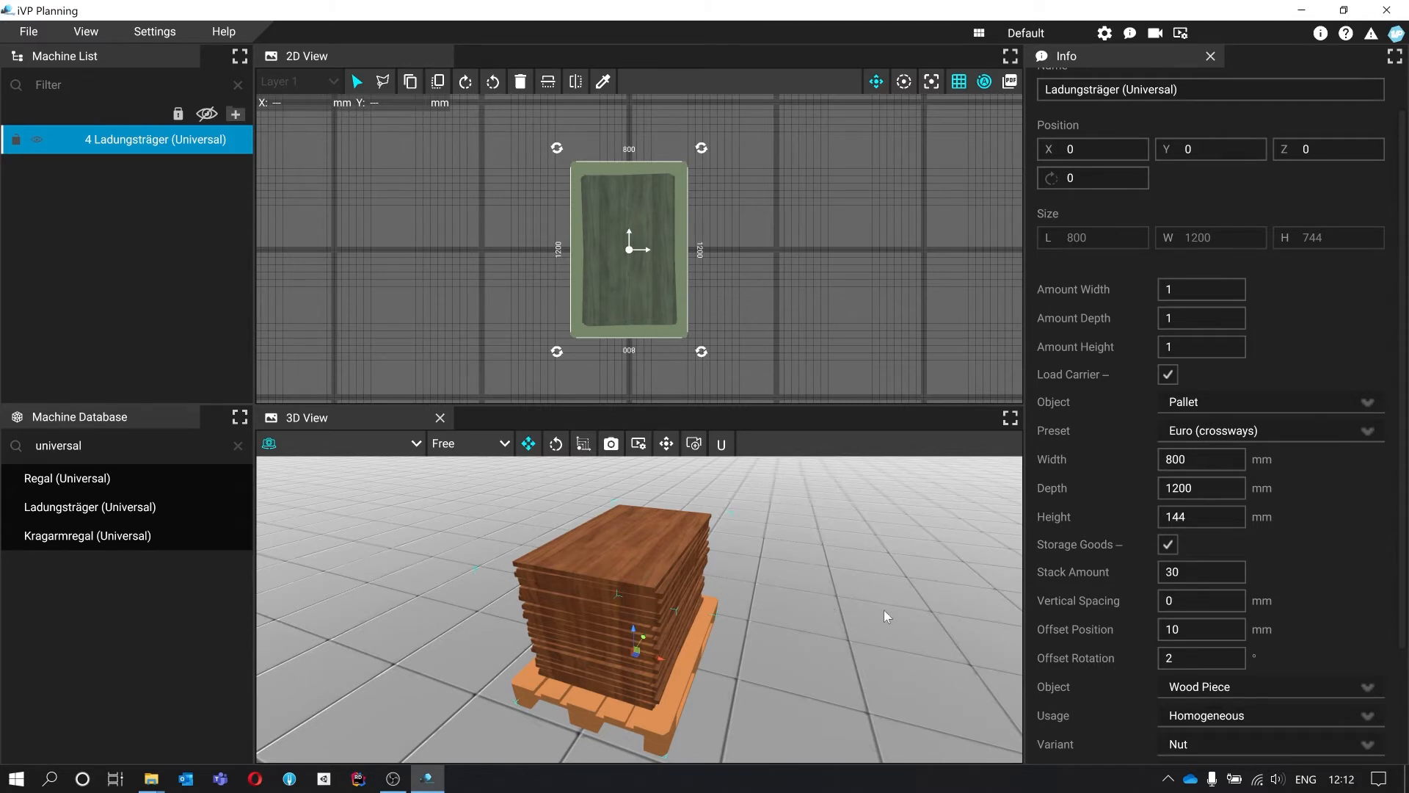
double_click(1229, 631)
text(0)
double_click(1222, 653)
text(0)
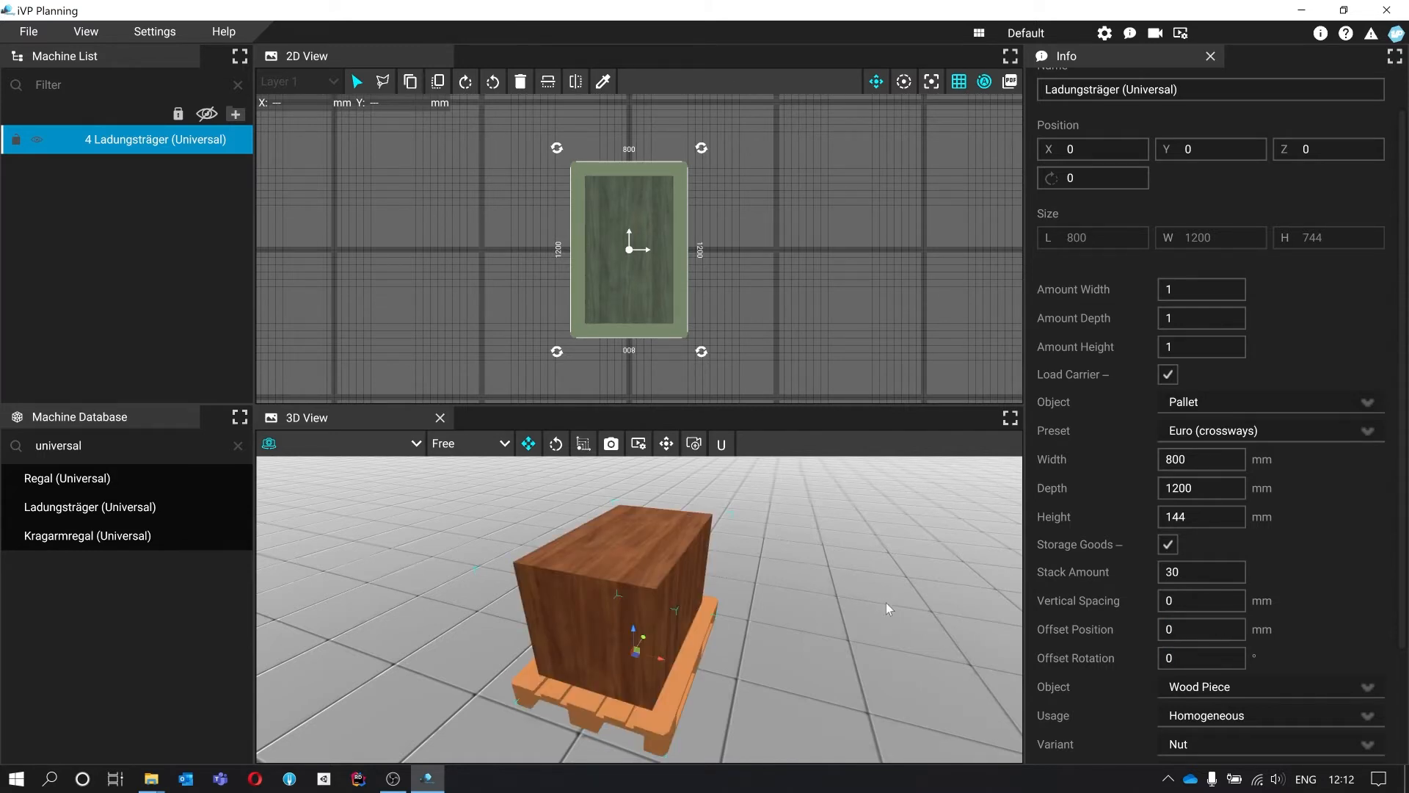
right_drag(892, 592, 760, 562)
scroll(761, 555, up, 3)
key(s)
key(w)
key(d)
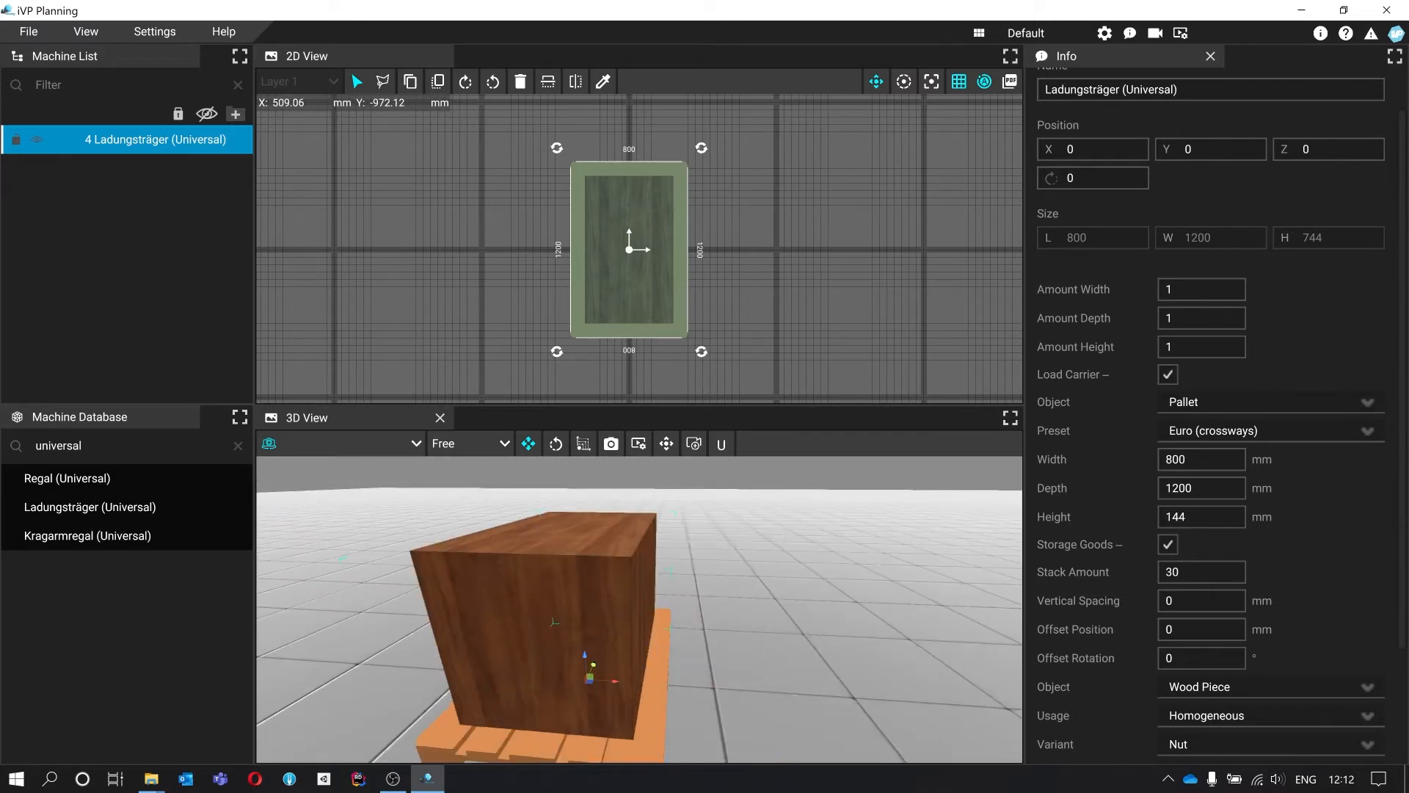
Set the storage goods' Offset Position to 10 mm and inspect the stack's edges from several angles.
key(s)
right_drag(946, 596, 958, 599)
key(a)
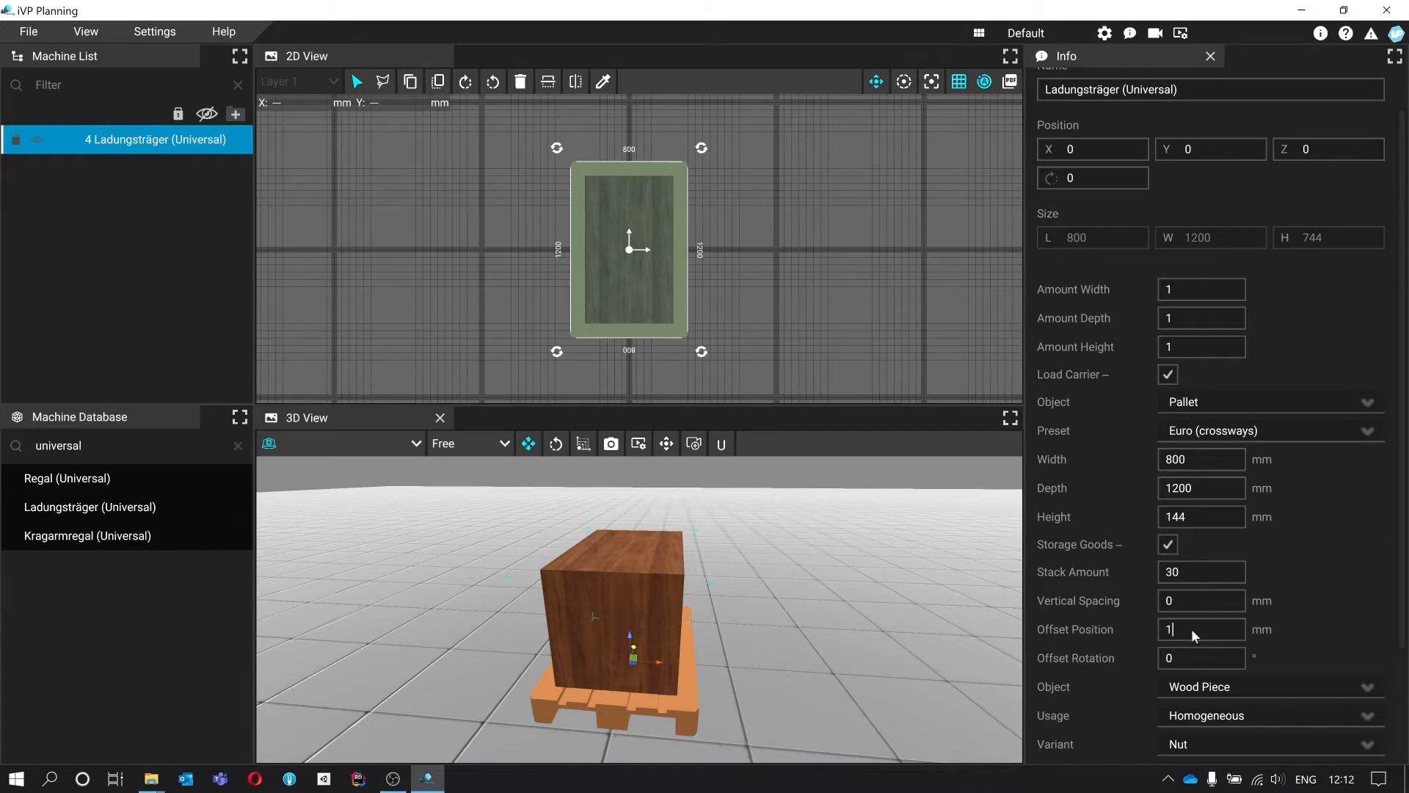
key(Return)
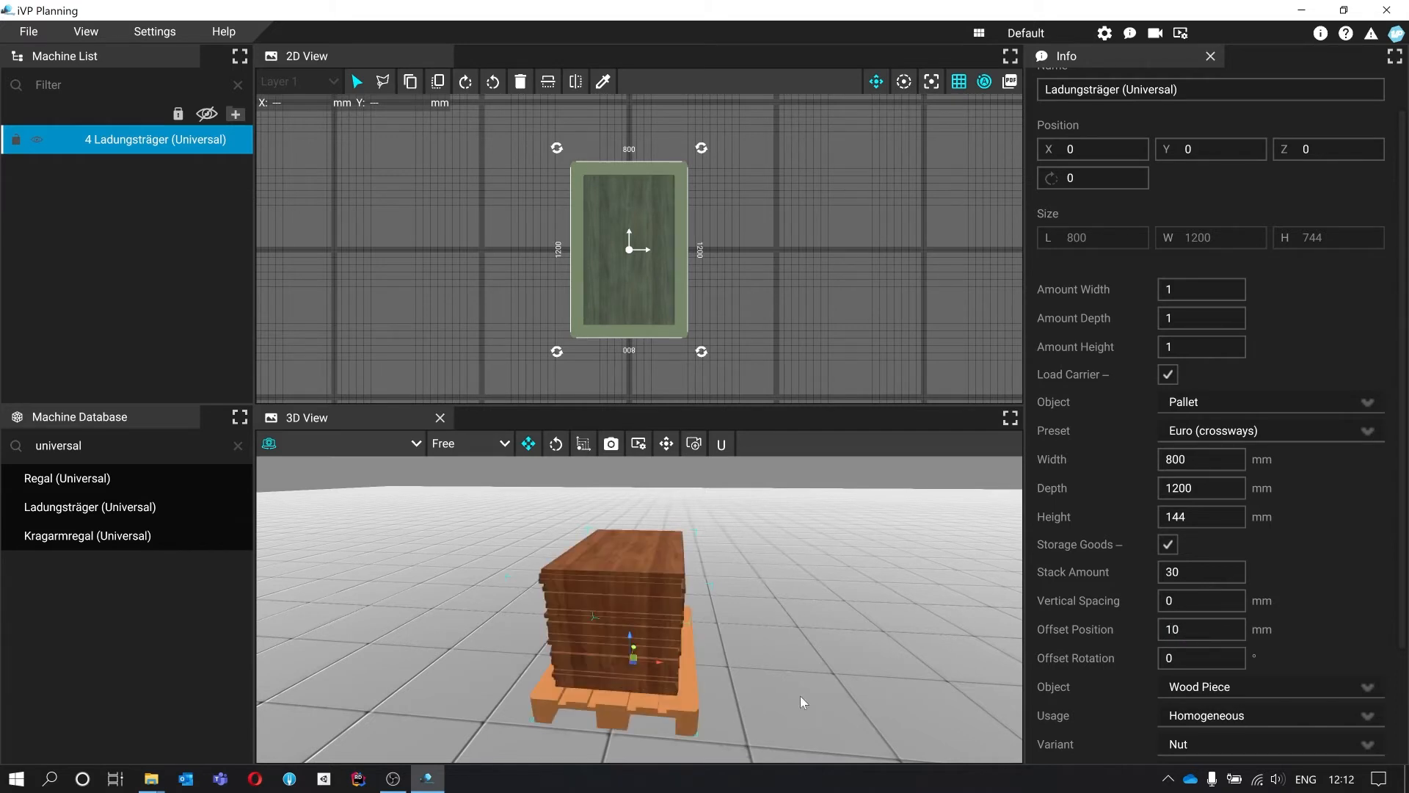
key(w)
key(a)
right_drag(800, 696, 770, 703)
key(d)
key(w)
key(s)
key(e)
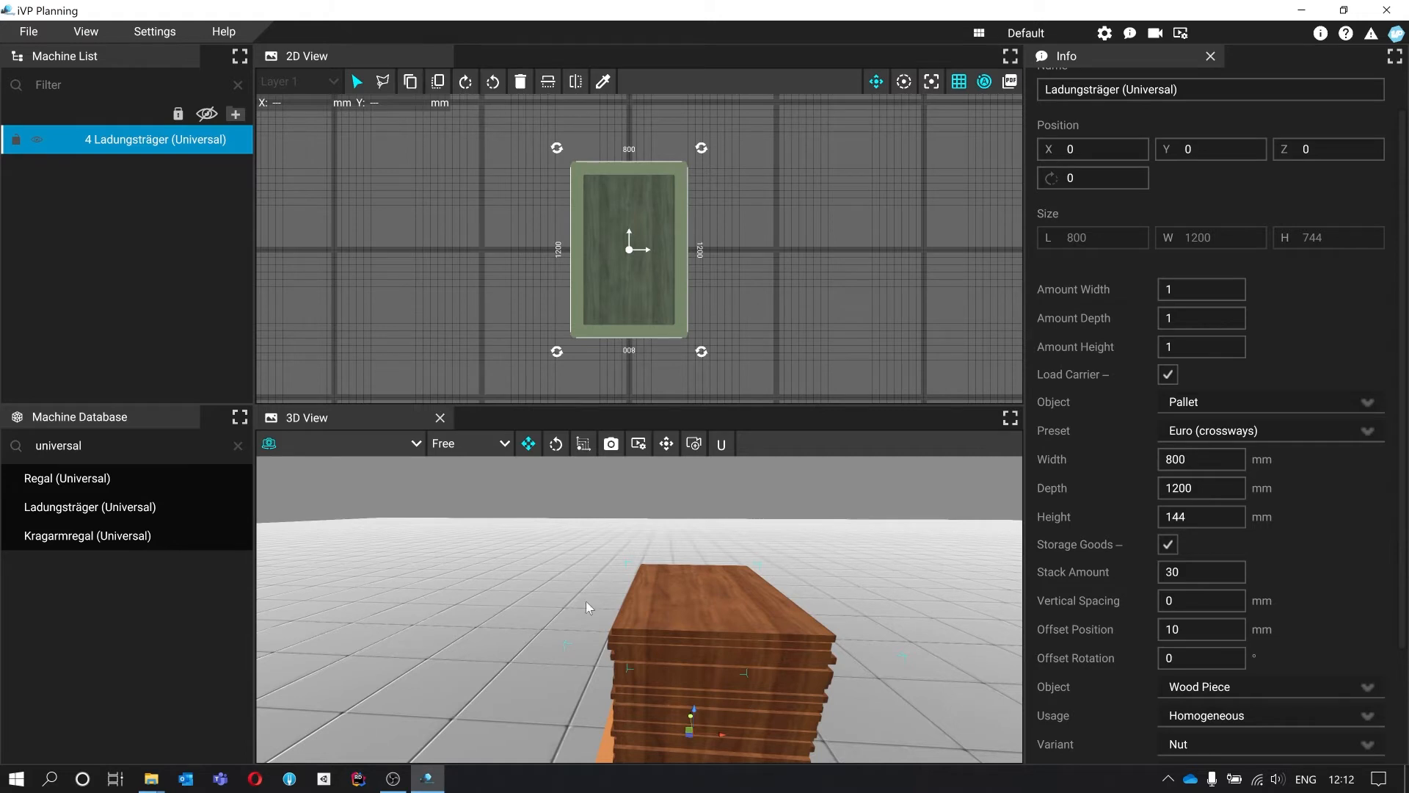
key(a)
right_drag(713, 623, 884, 620)
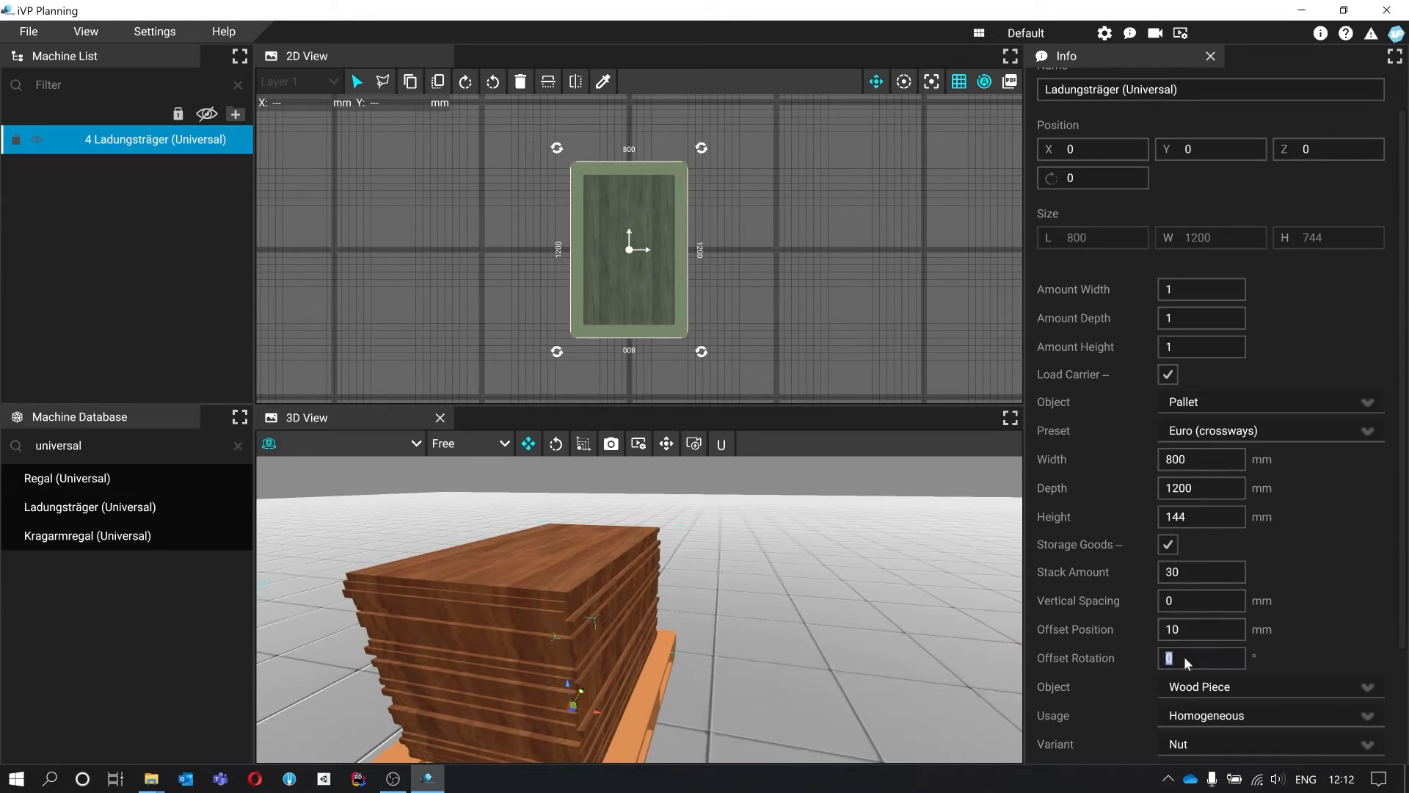
Try an Offset Rotation of 90° on the wood pieces and view the stack from different sides.
key(s)
right_drag(822, 608, 796, 636)
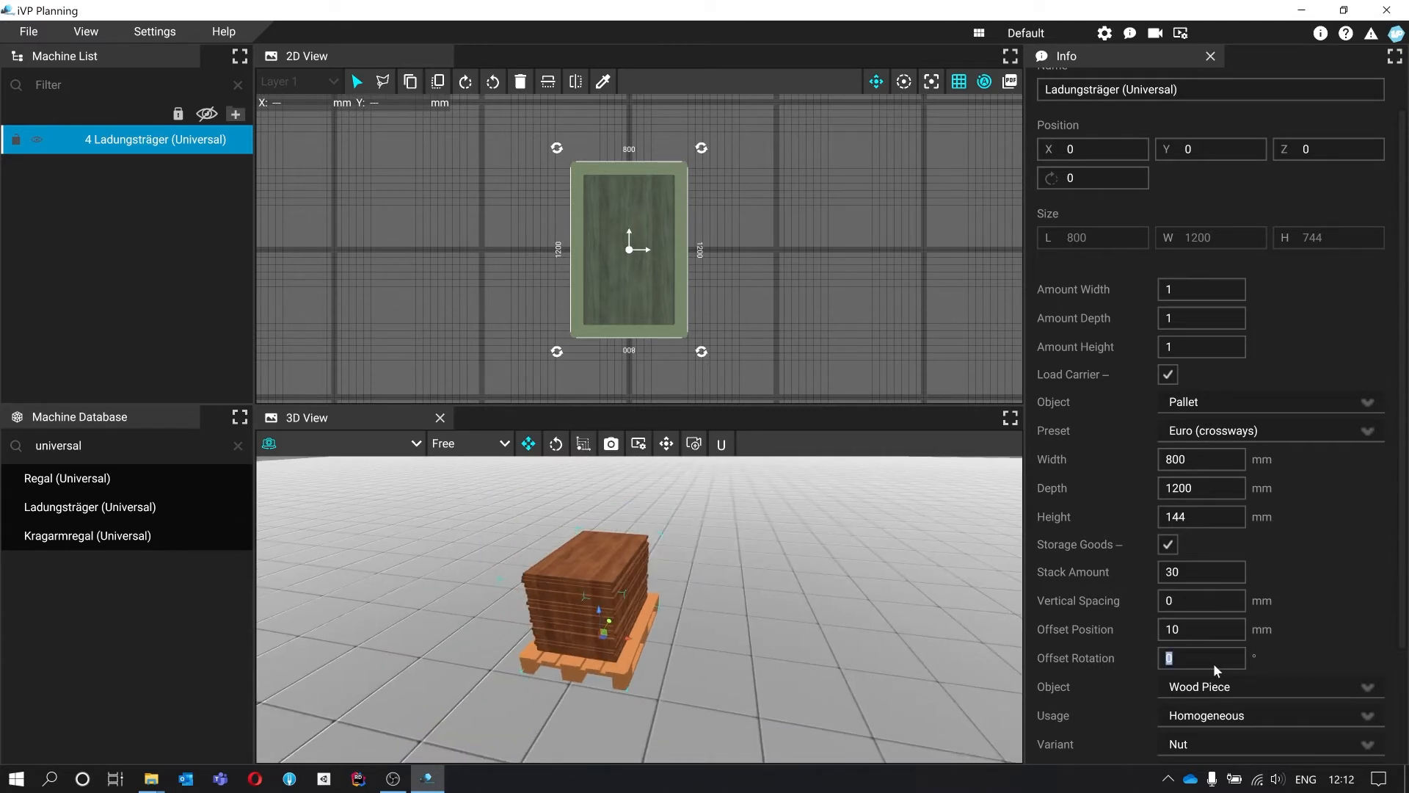
text(90)
key(Return)
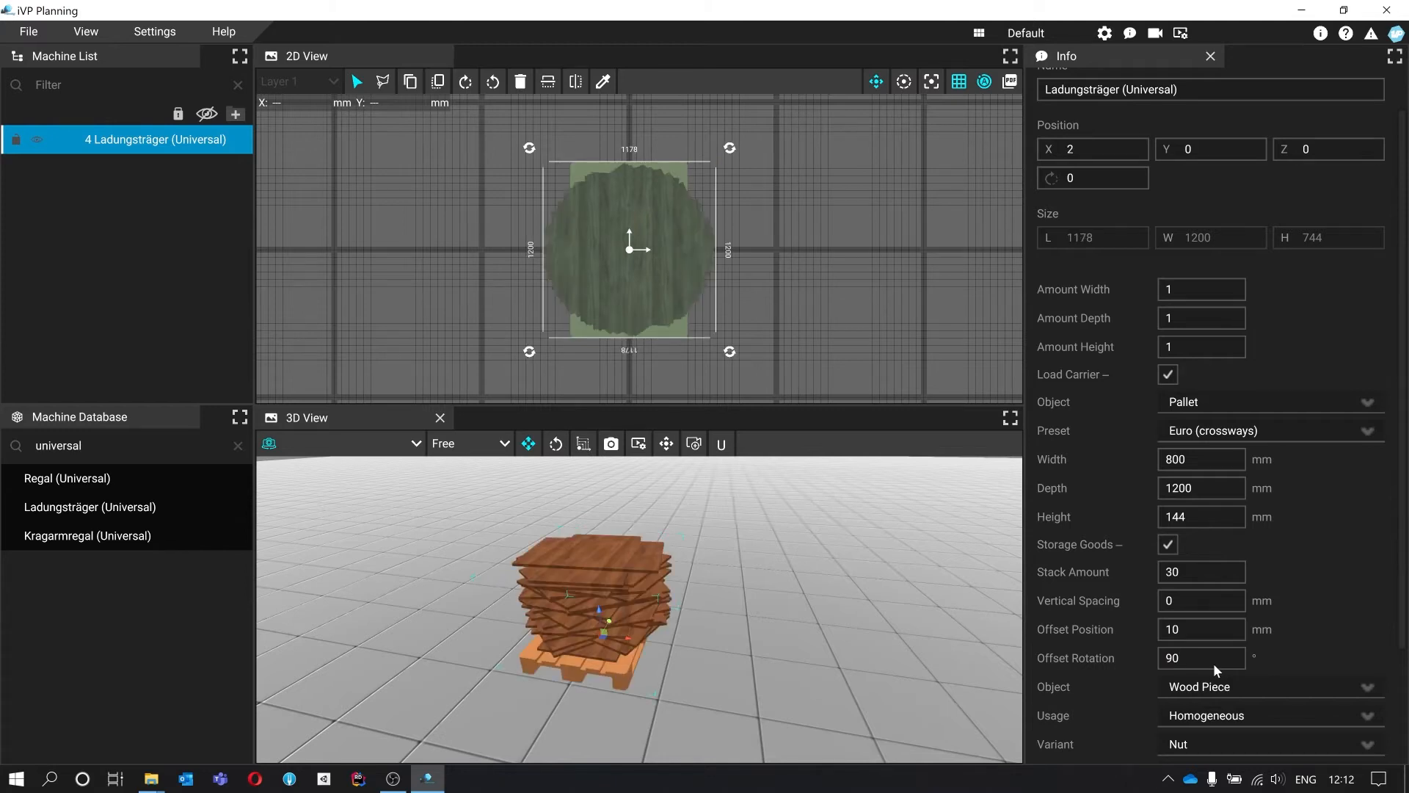
key(w)
key(a)
right_drag(704, 587, 638, 591)
key(s)
key(d)
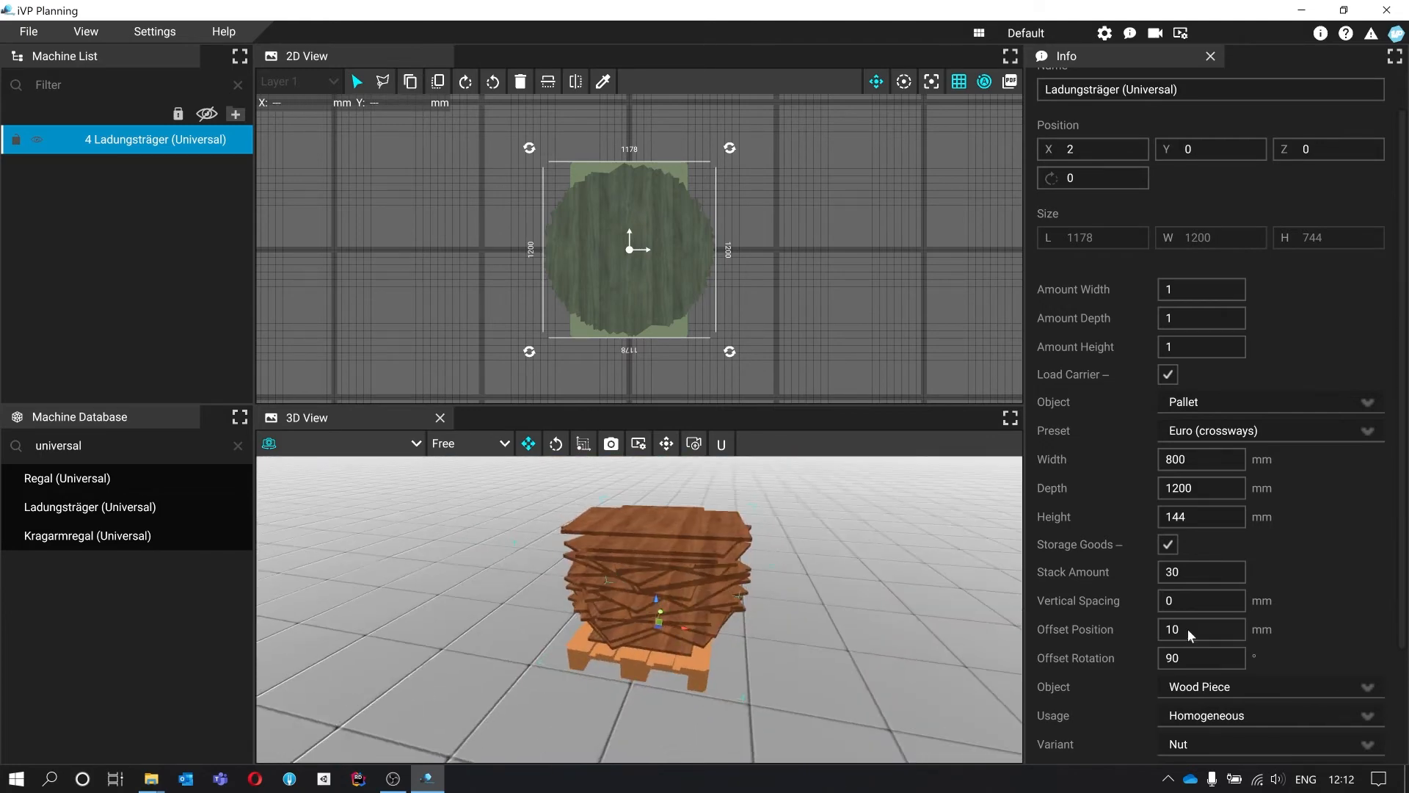
Set the wood pieces' Offset Rotation to 2° and view the stack from the front.
double_click(1221, 657)
text(2)
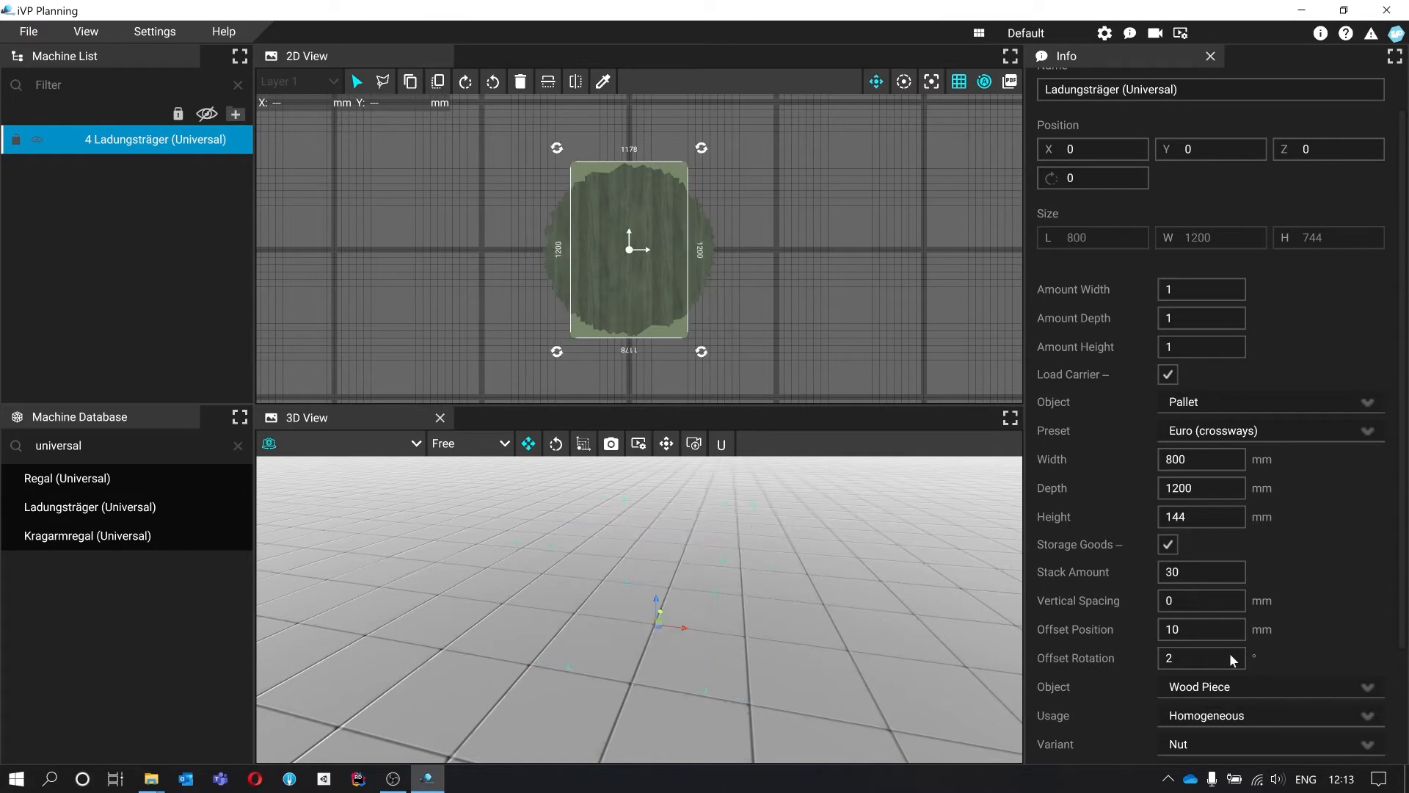
right_drag(790, 568, 1026, 591)
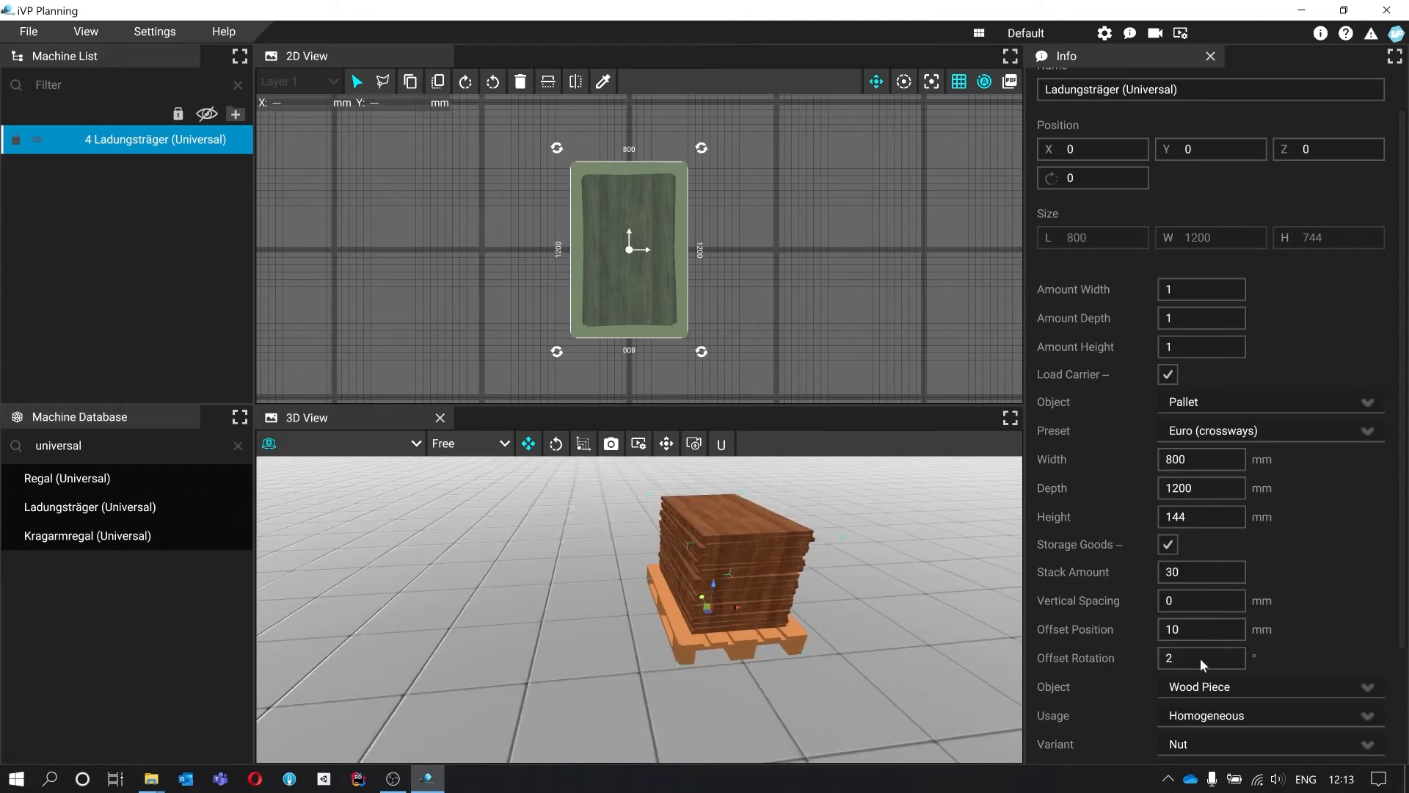
right_drag(844, 588, 741, 586)
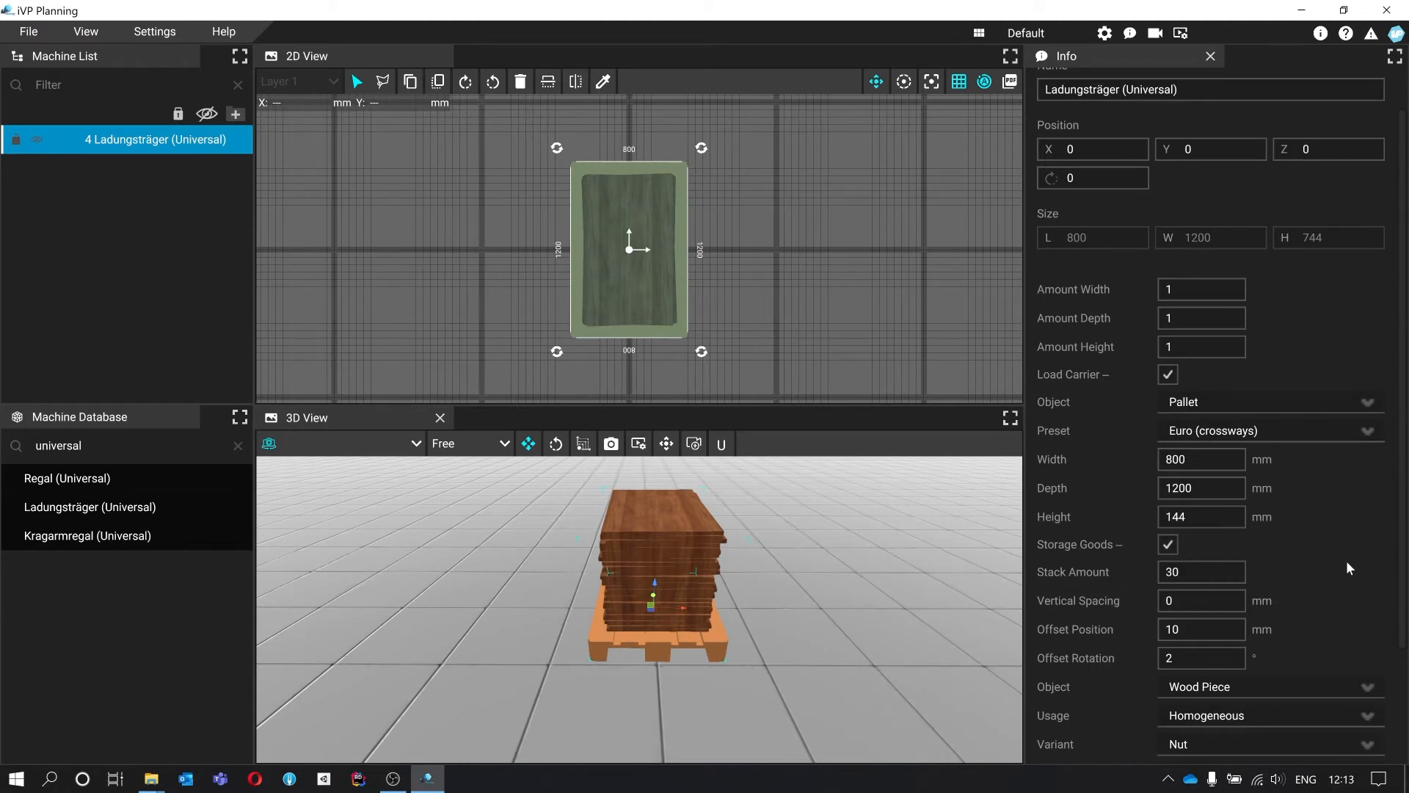
Examine the available choices for the storage goods' Object and Usage, keeping Wood Piece and Homogeneous.
scroll(1358, 549, down, 1)
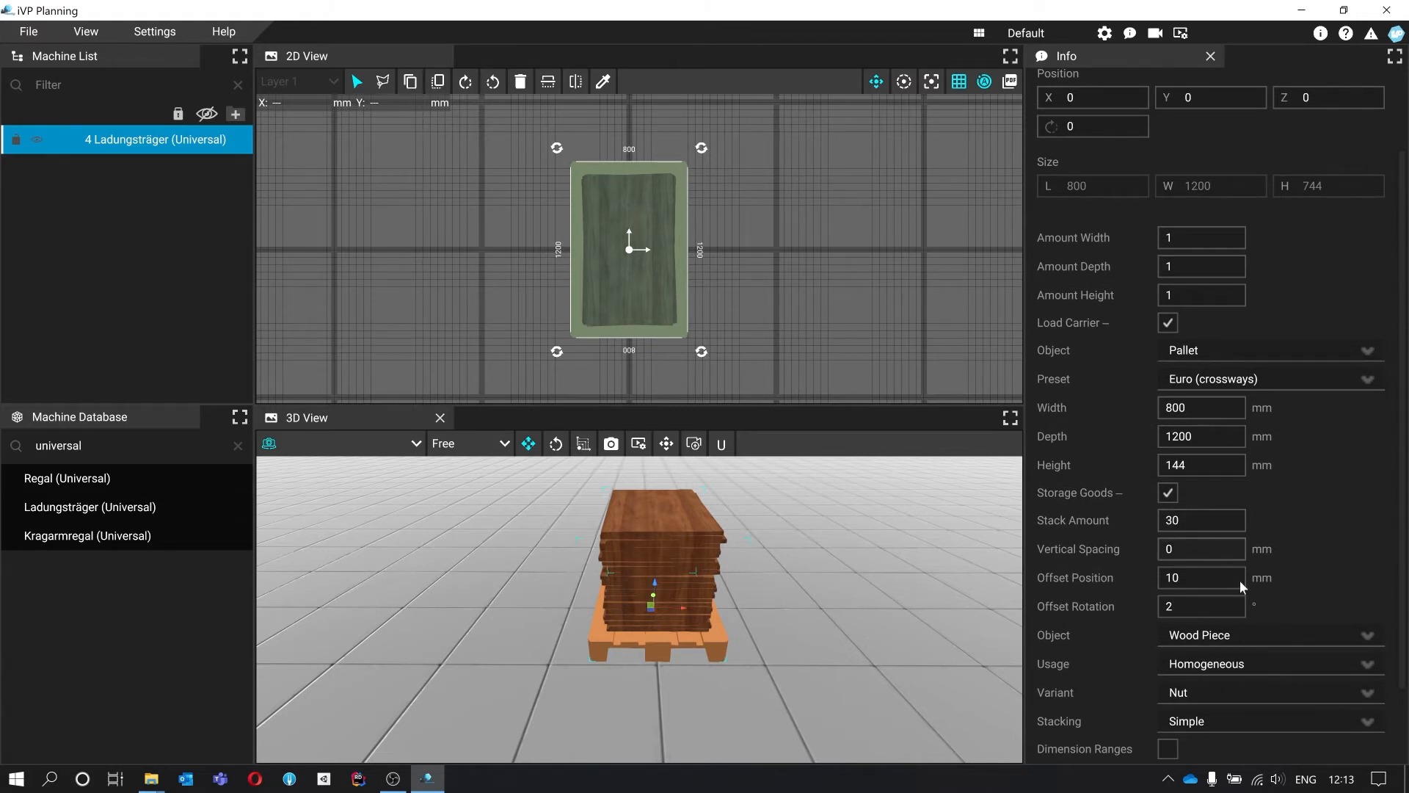
click(1225, 633)
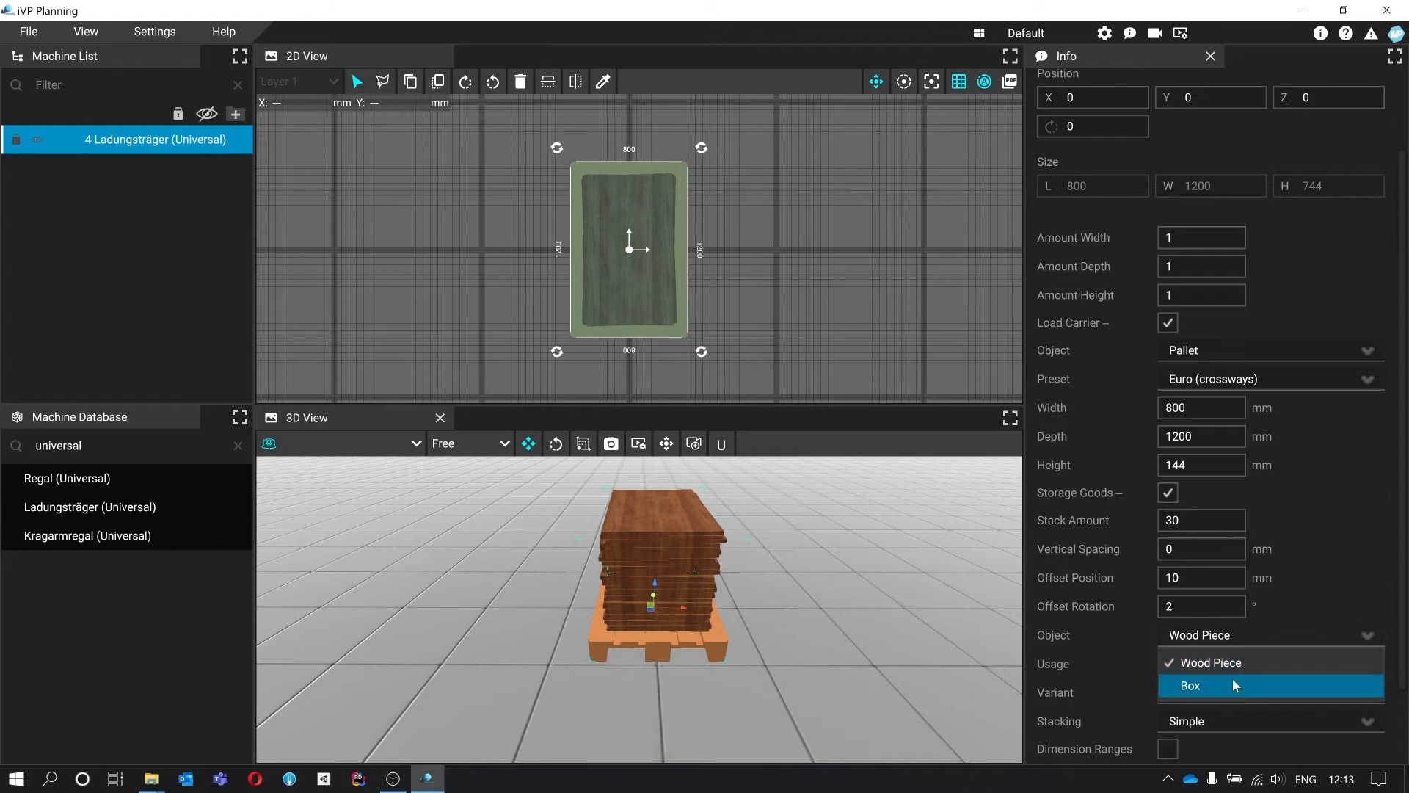
click(1252, 634)
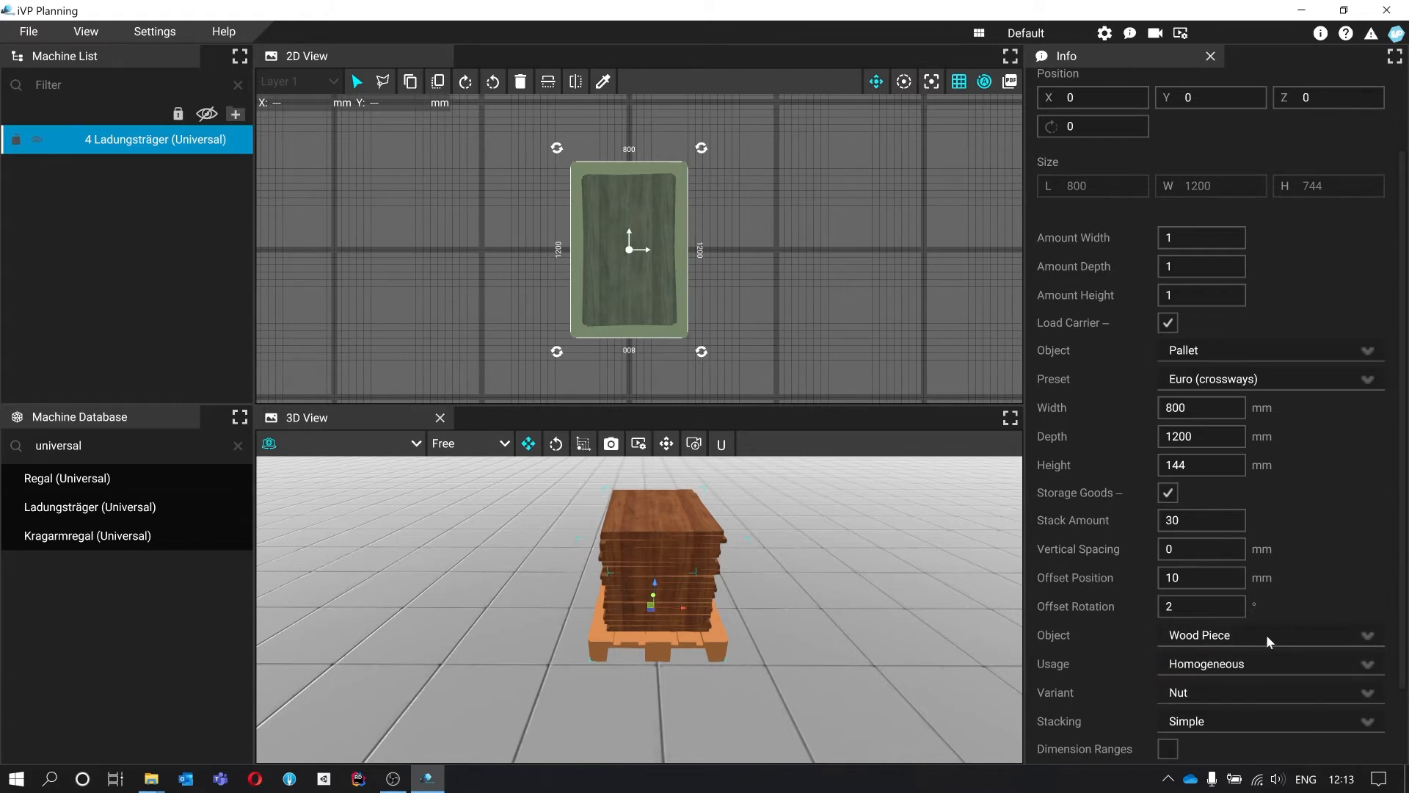
scroll(1268, 636, down, 3)
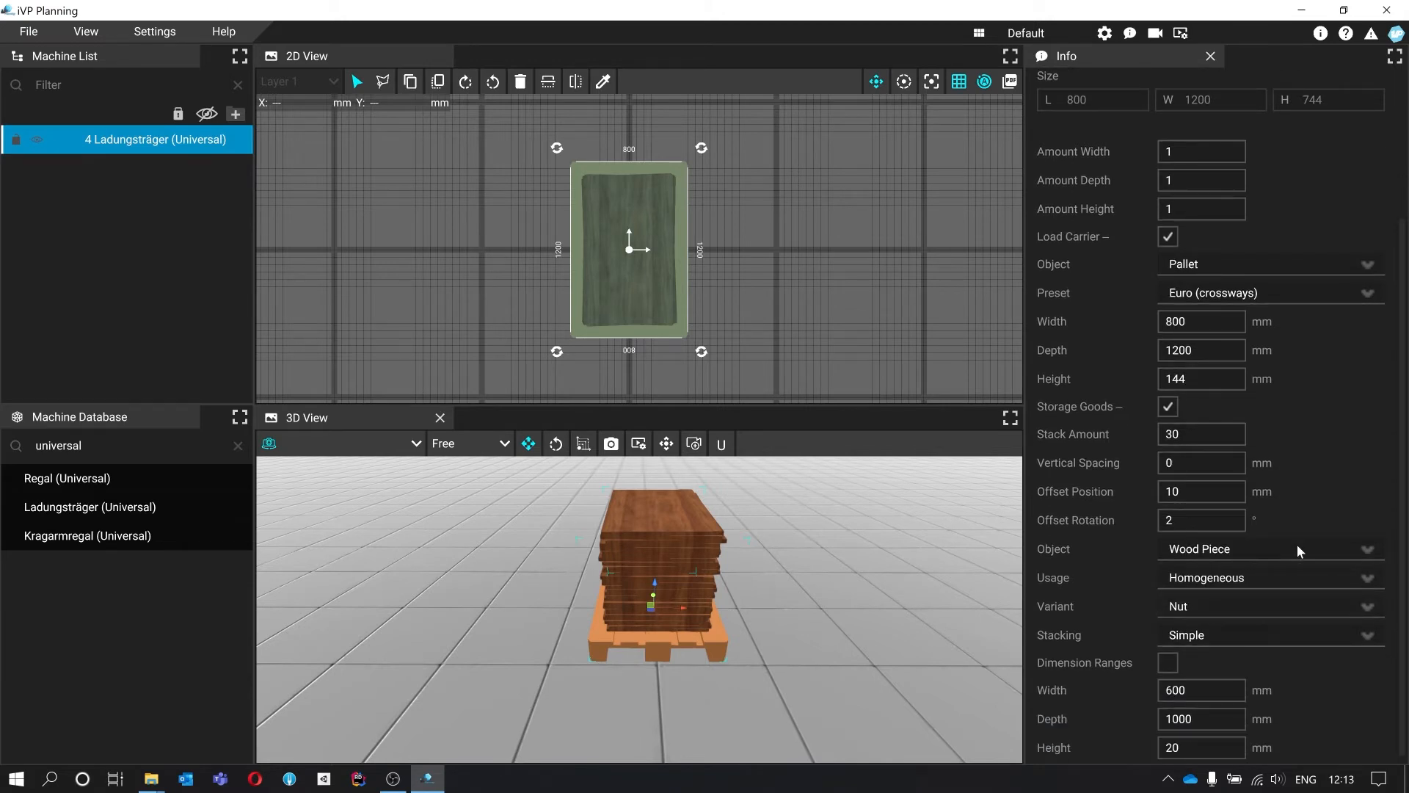
click(1298, 546)
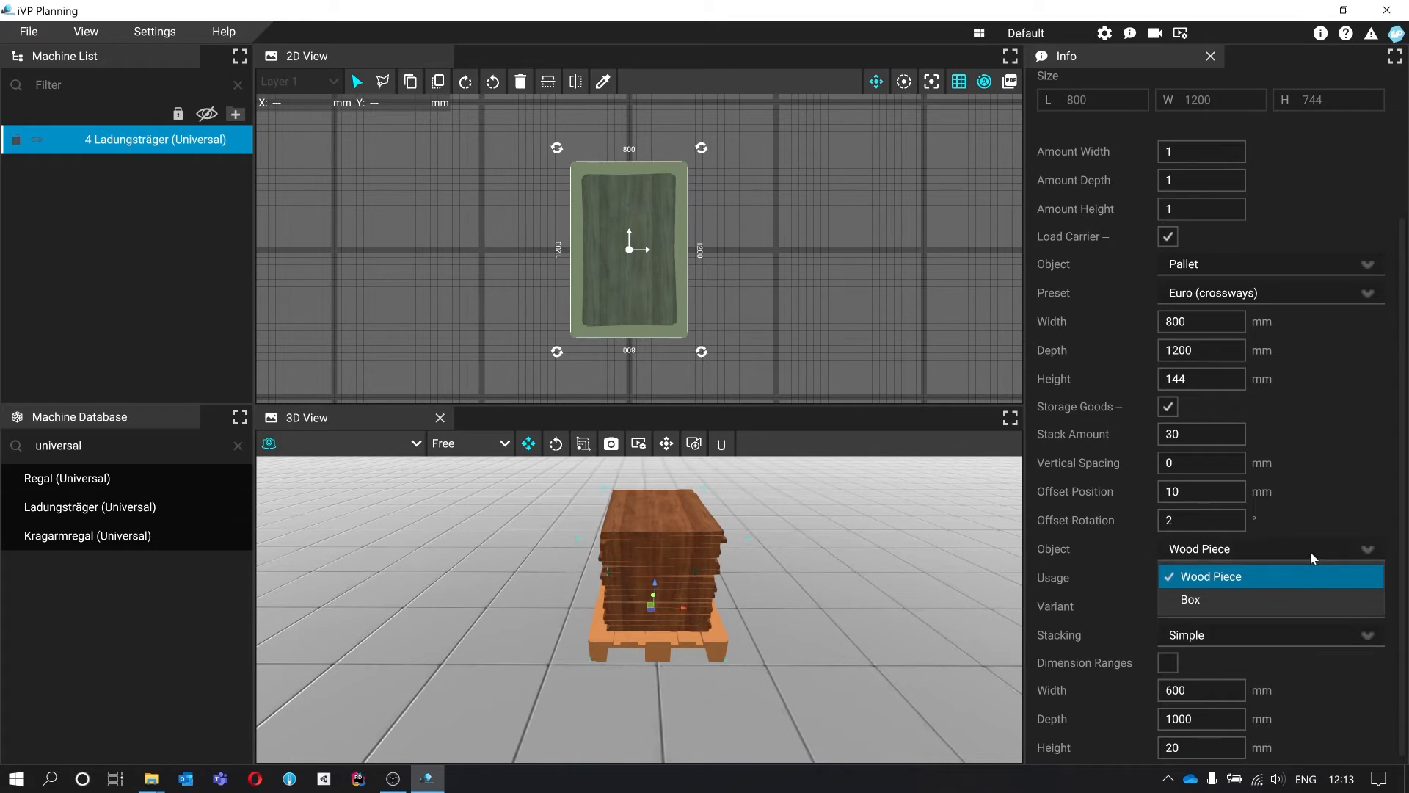
click(1310, 552)
scroll(1328, 517, down, 1)
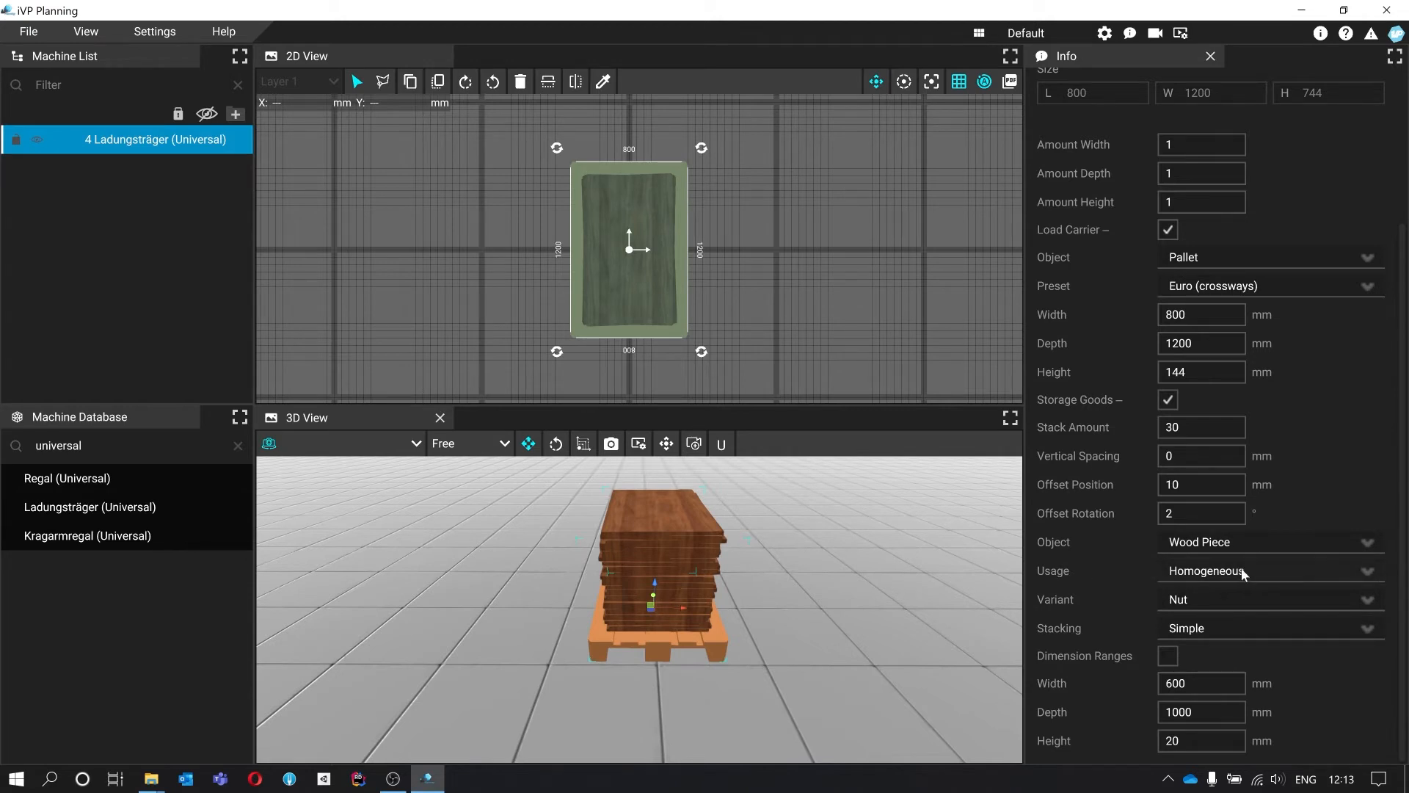
click(1282, 574)
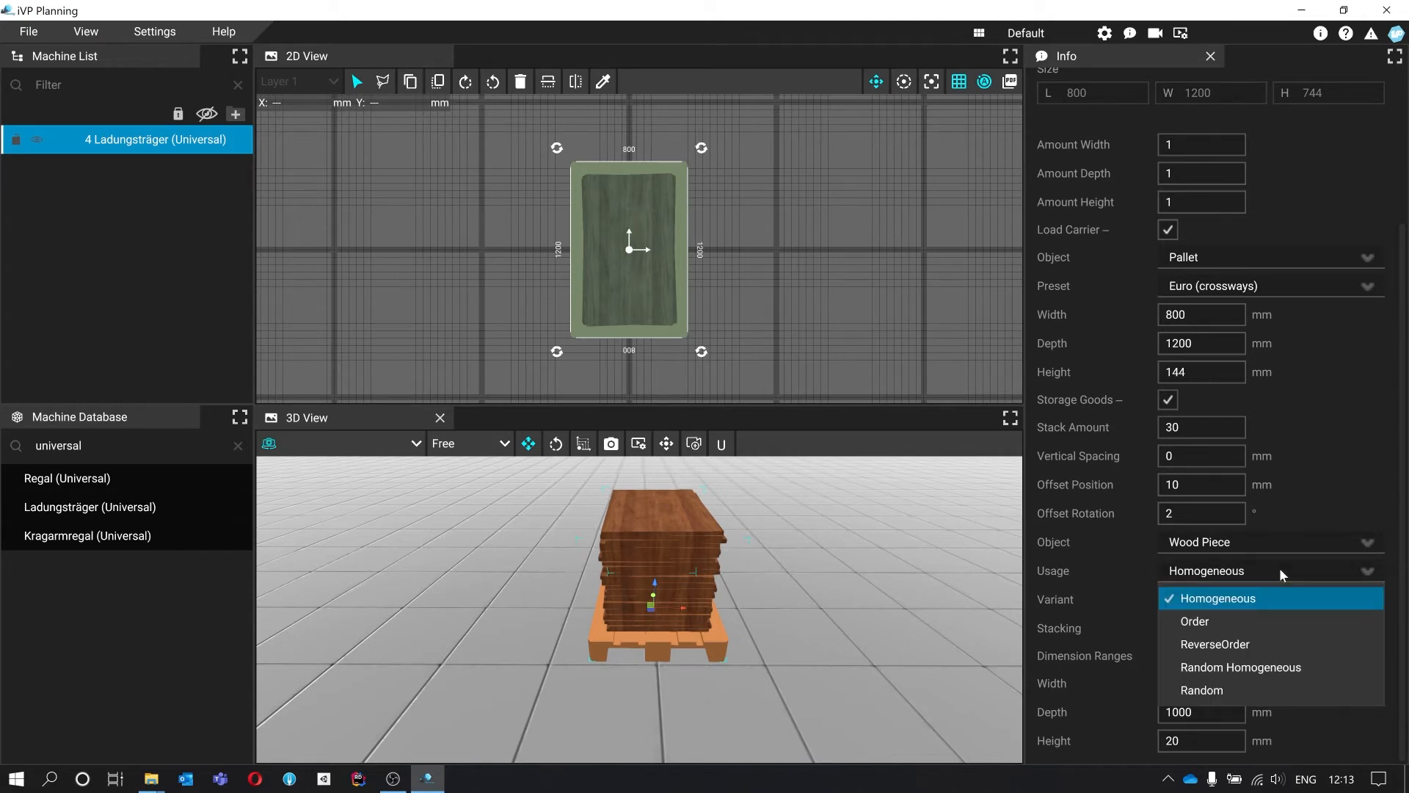
click(1281, 574)
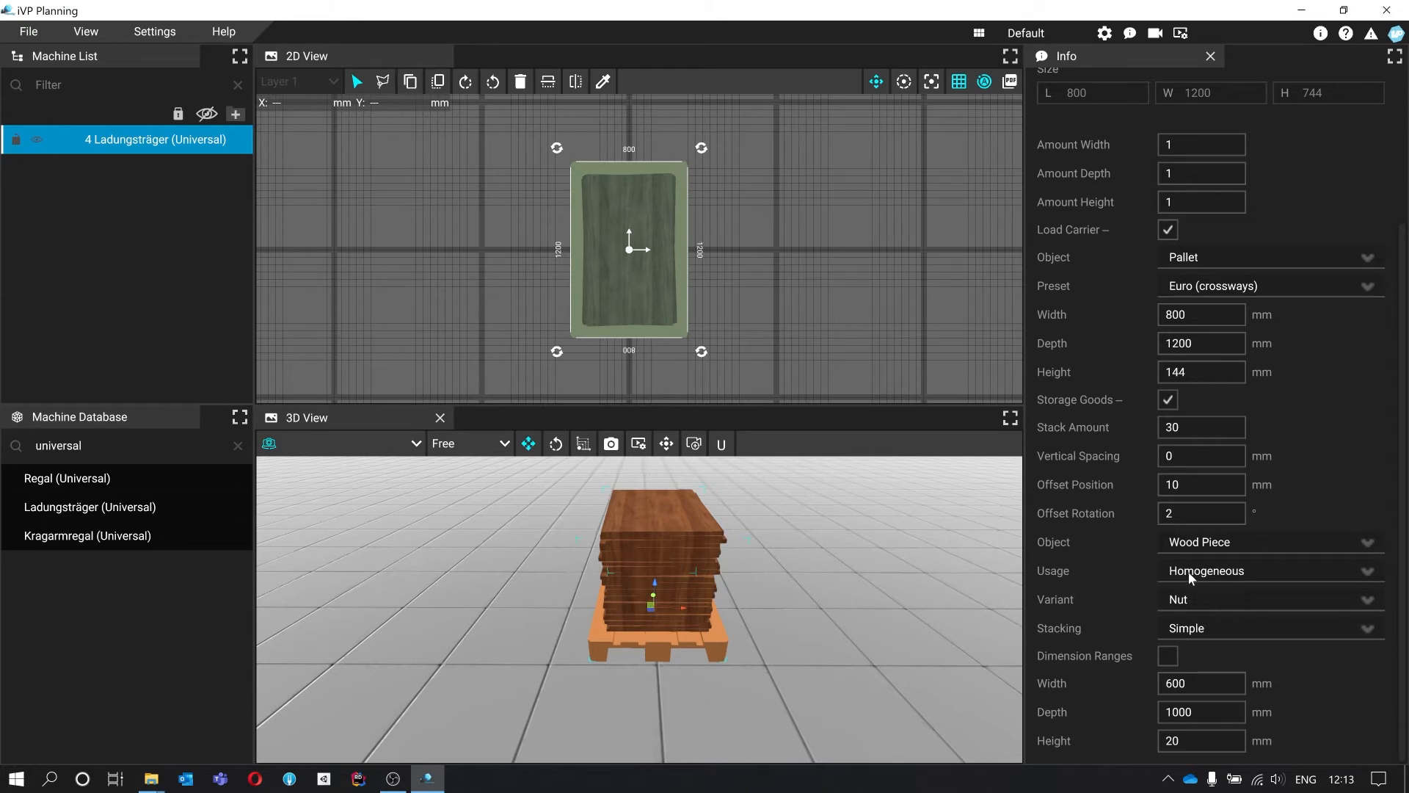
Try Oak and settle on Beech as the wood pieces' Variant, reviewing the other available choices.
middle_drag(916, 600, 810, 565)
scroll(811, 565, up, 3)
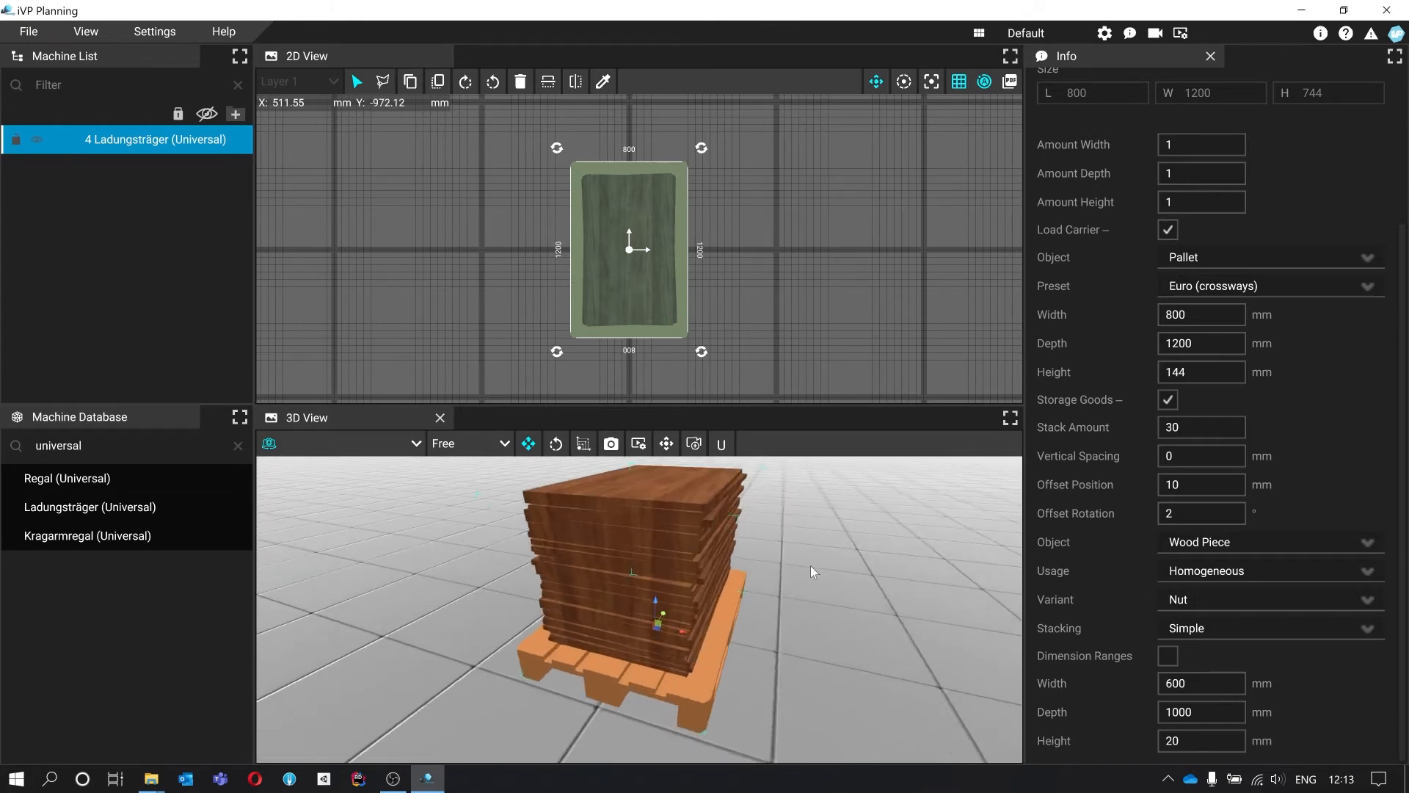
click(1264, 599)
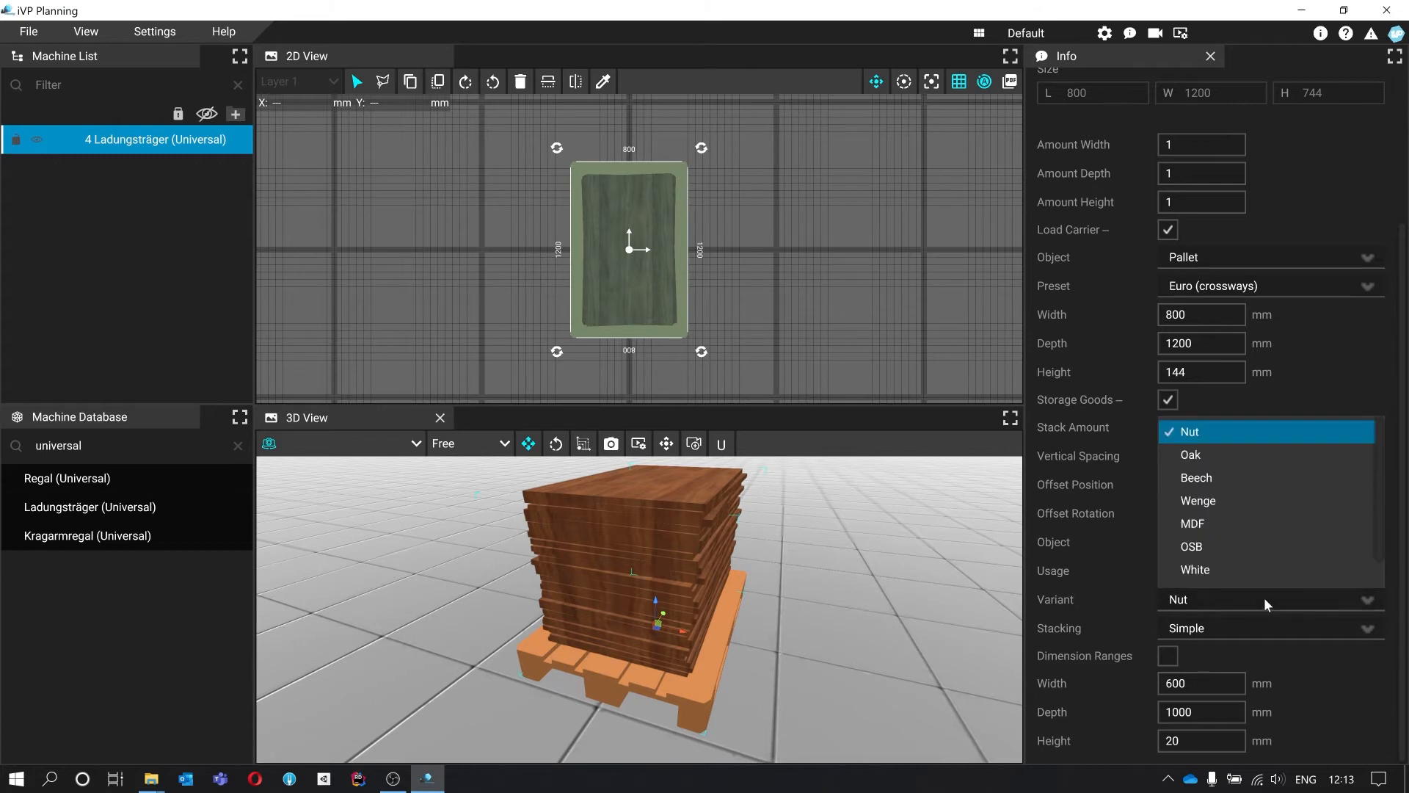
click(1281, 458)
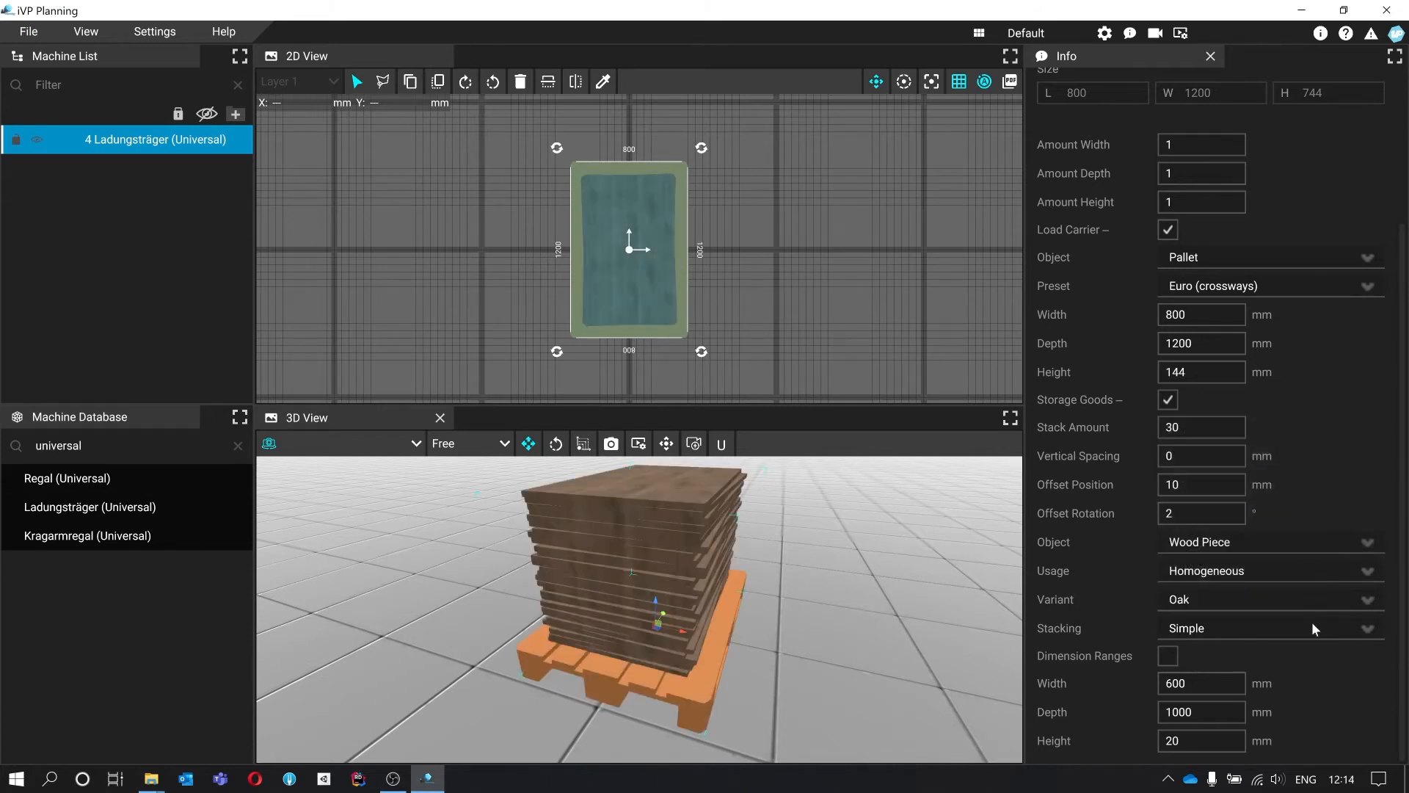
click(1292, 602)
click(1262, 477)
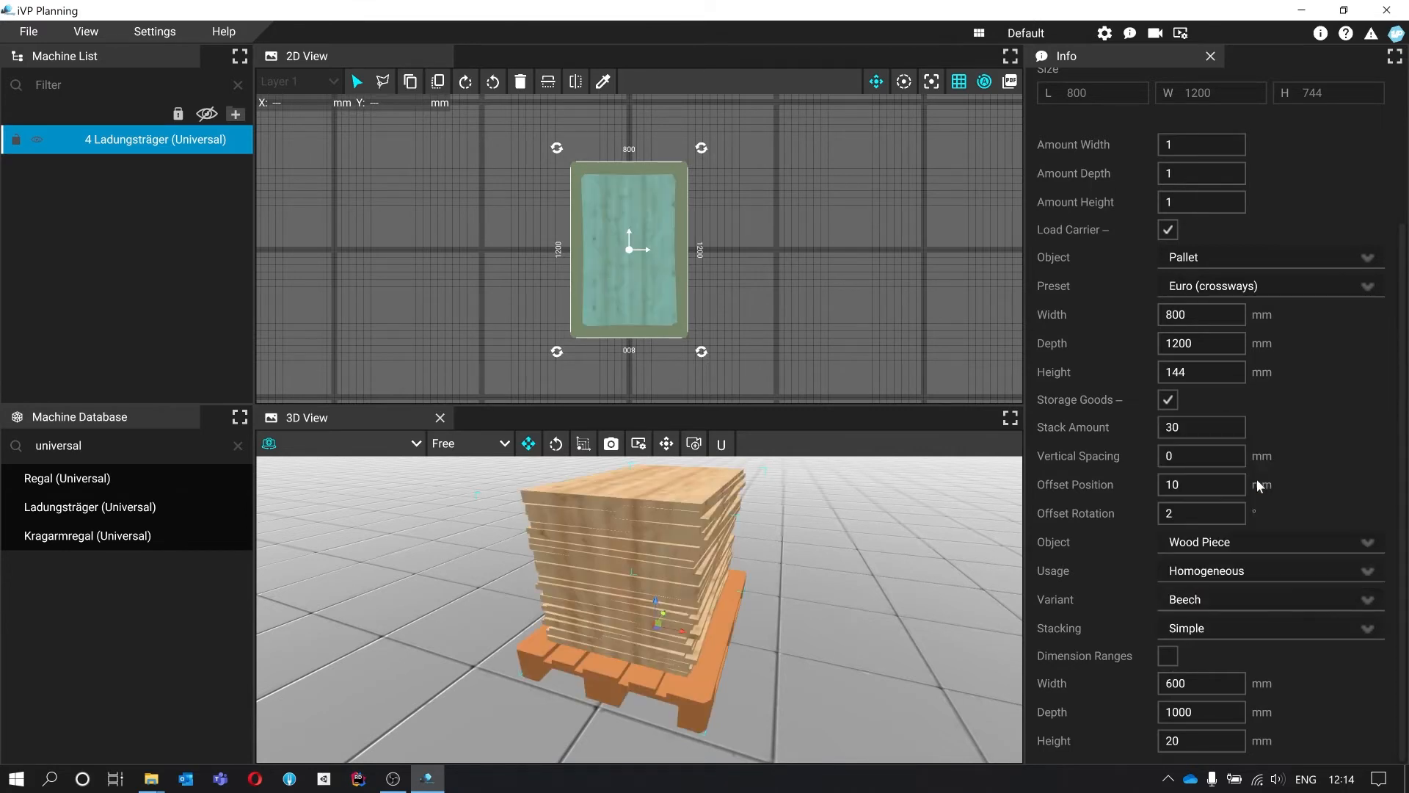
click(1256, 599)
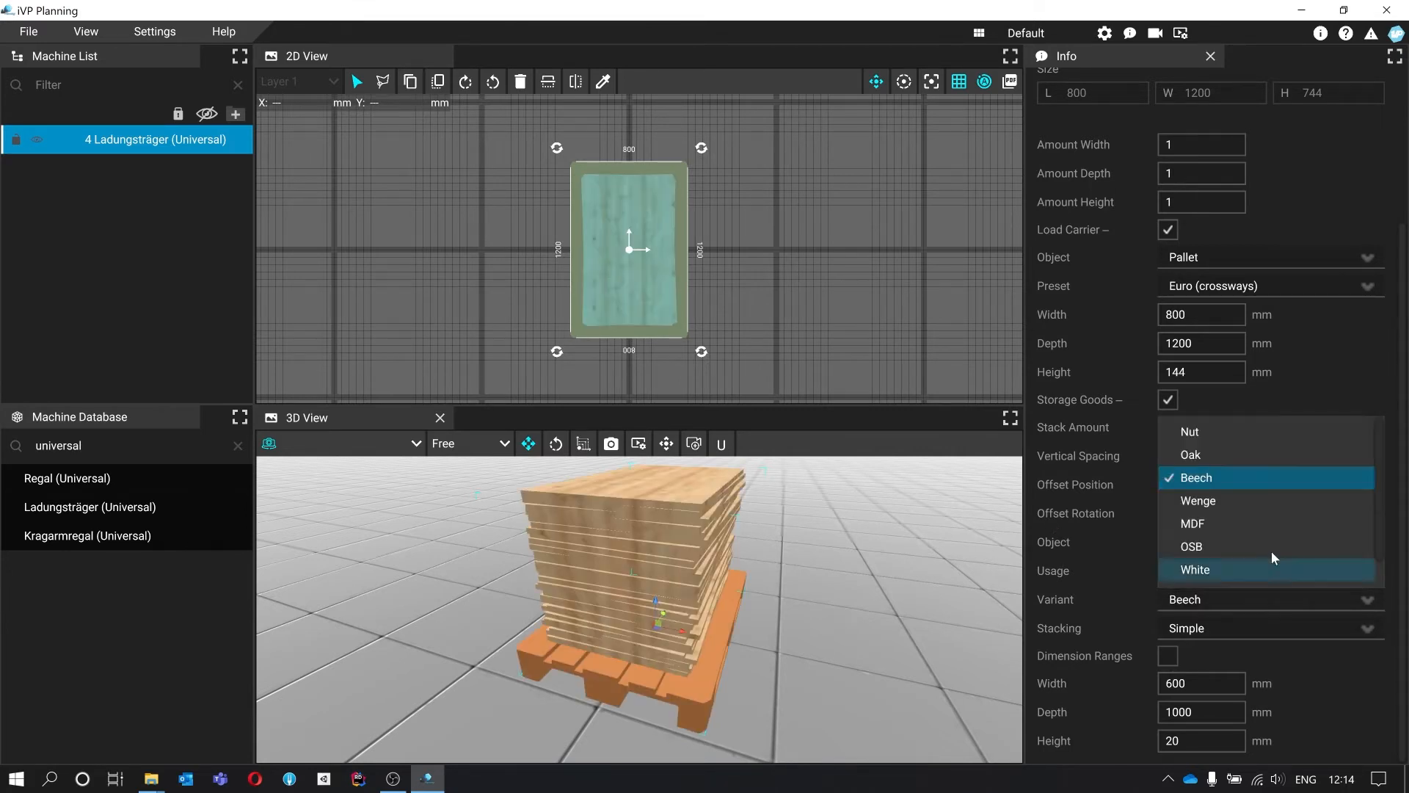
scroll(1274, 528, down, 1)
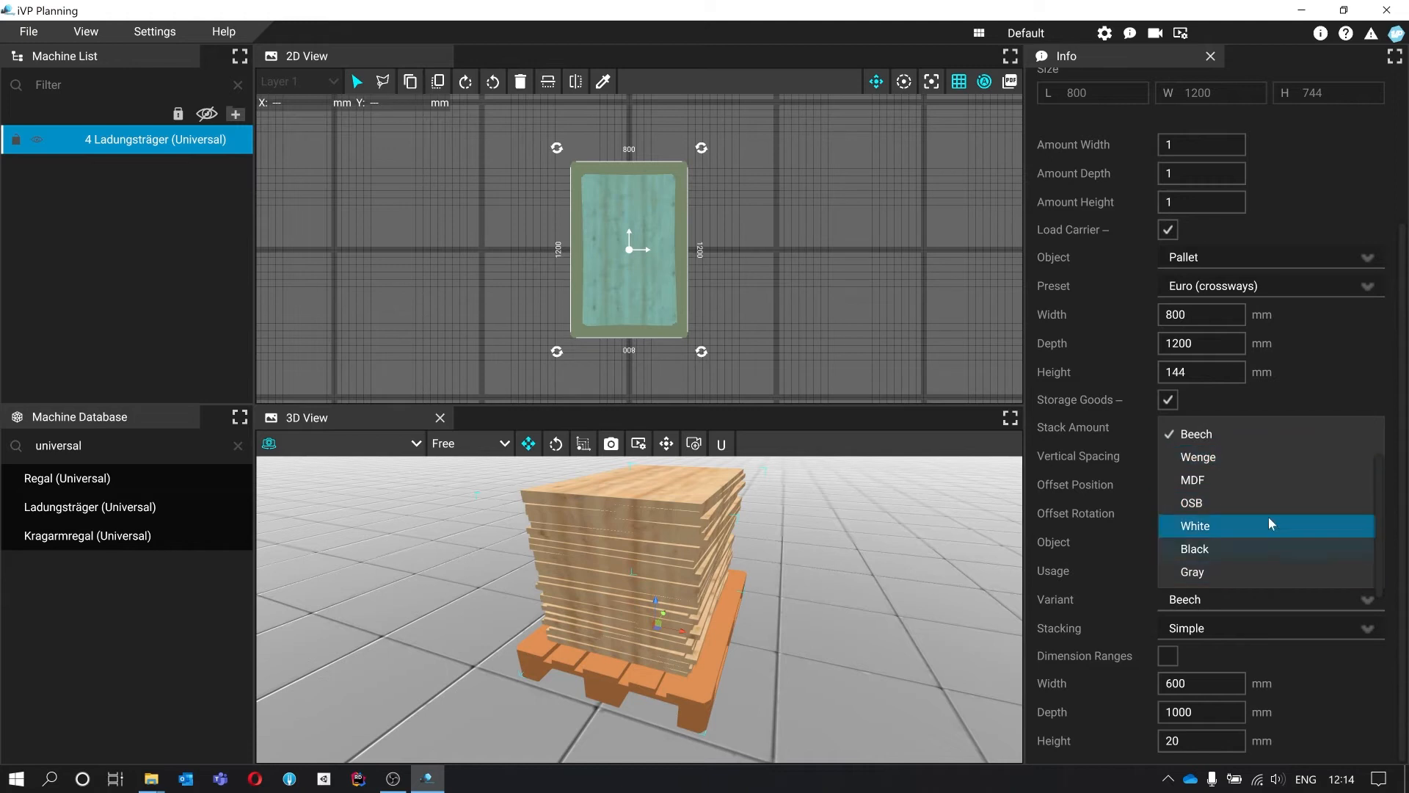
scroll(1265, 552, up, 1)
click(1261, 602)
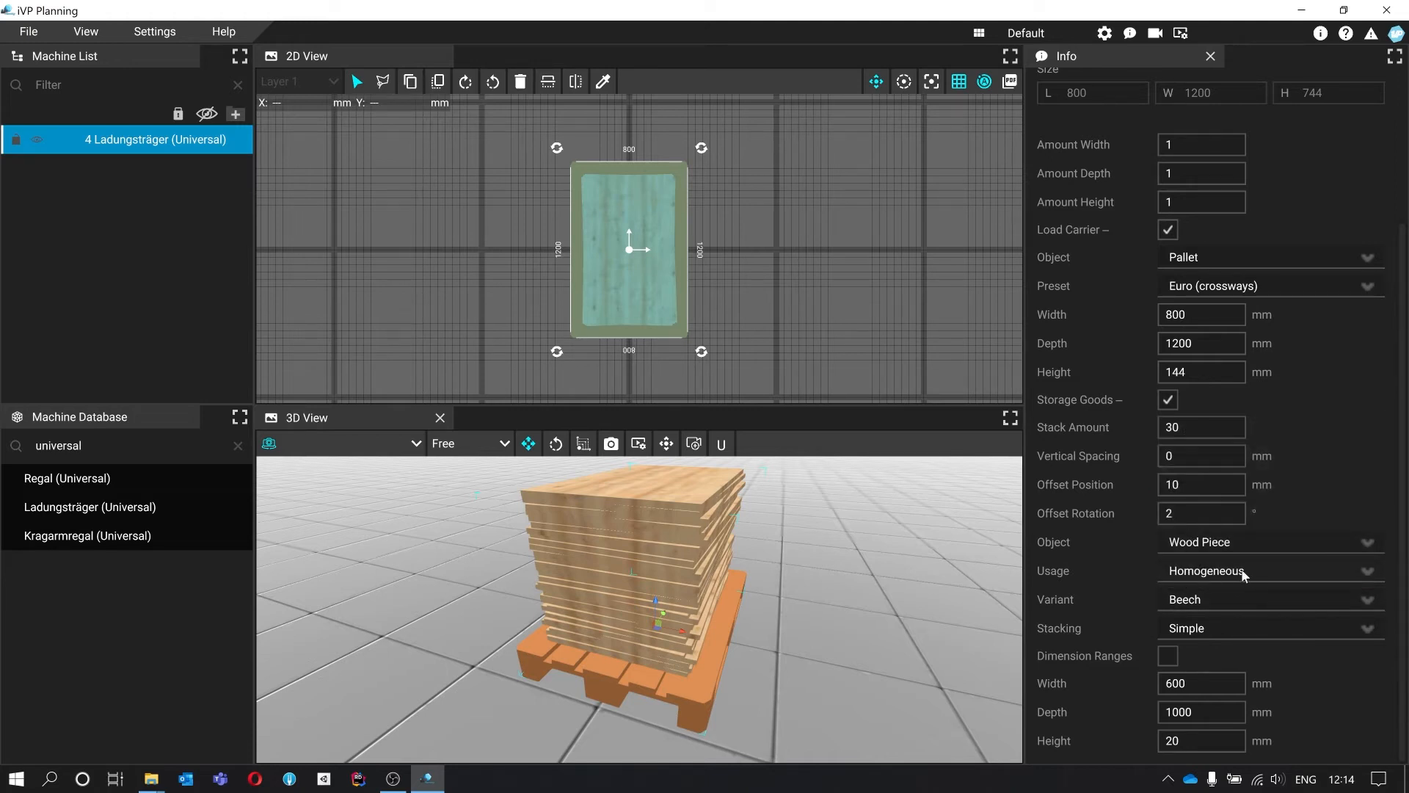
Try the Random usage for the wood pieces and inspect the mixed stack from another angle.
click(1242, 569)
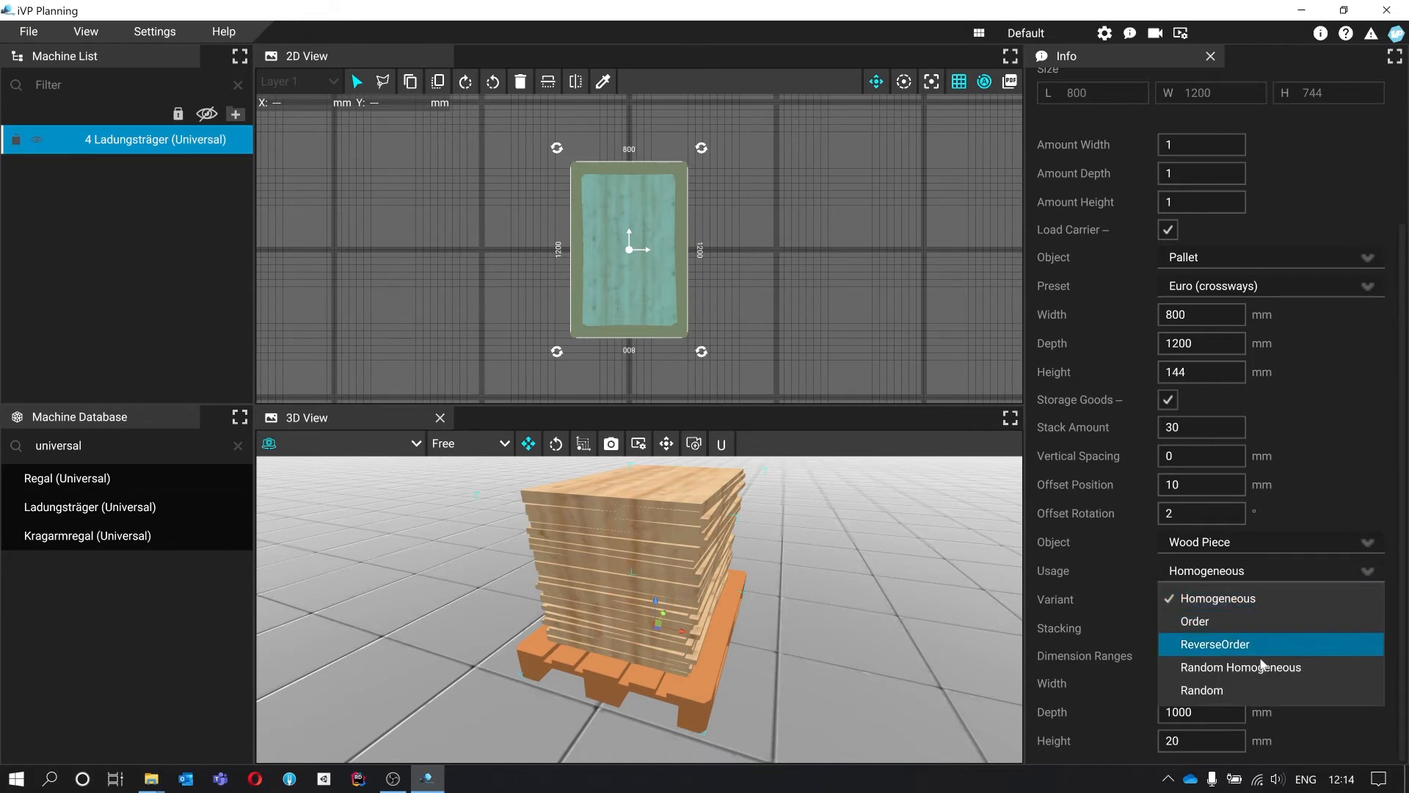
click(1257, 692)
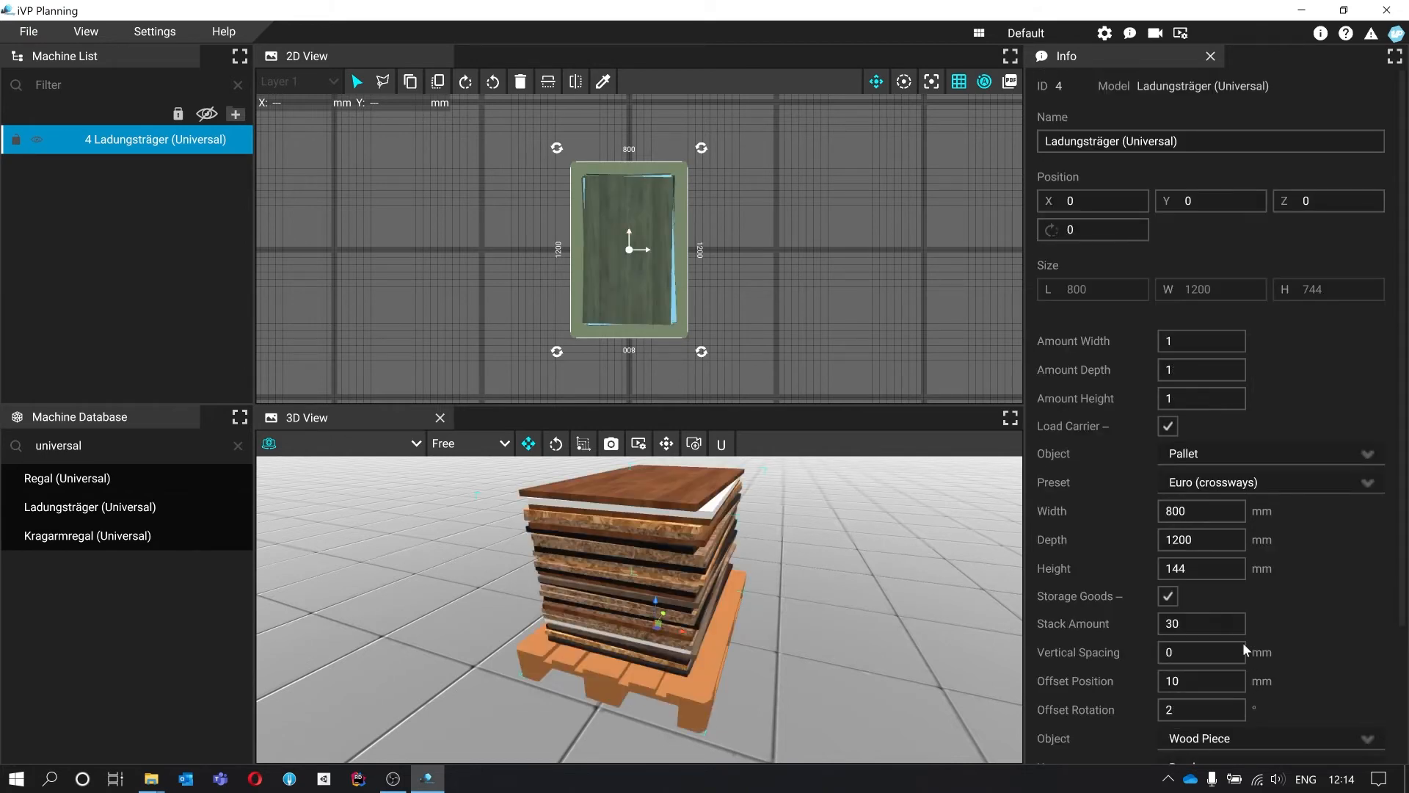
right_drag(838, 565, 807, 573)
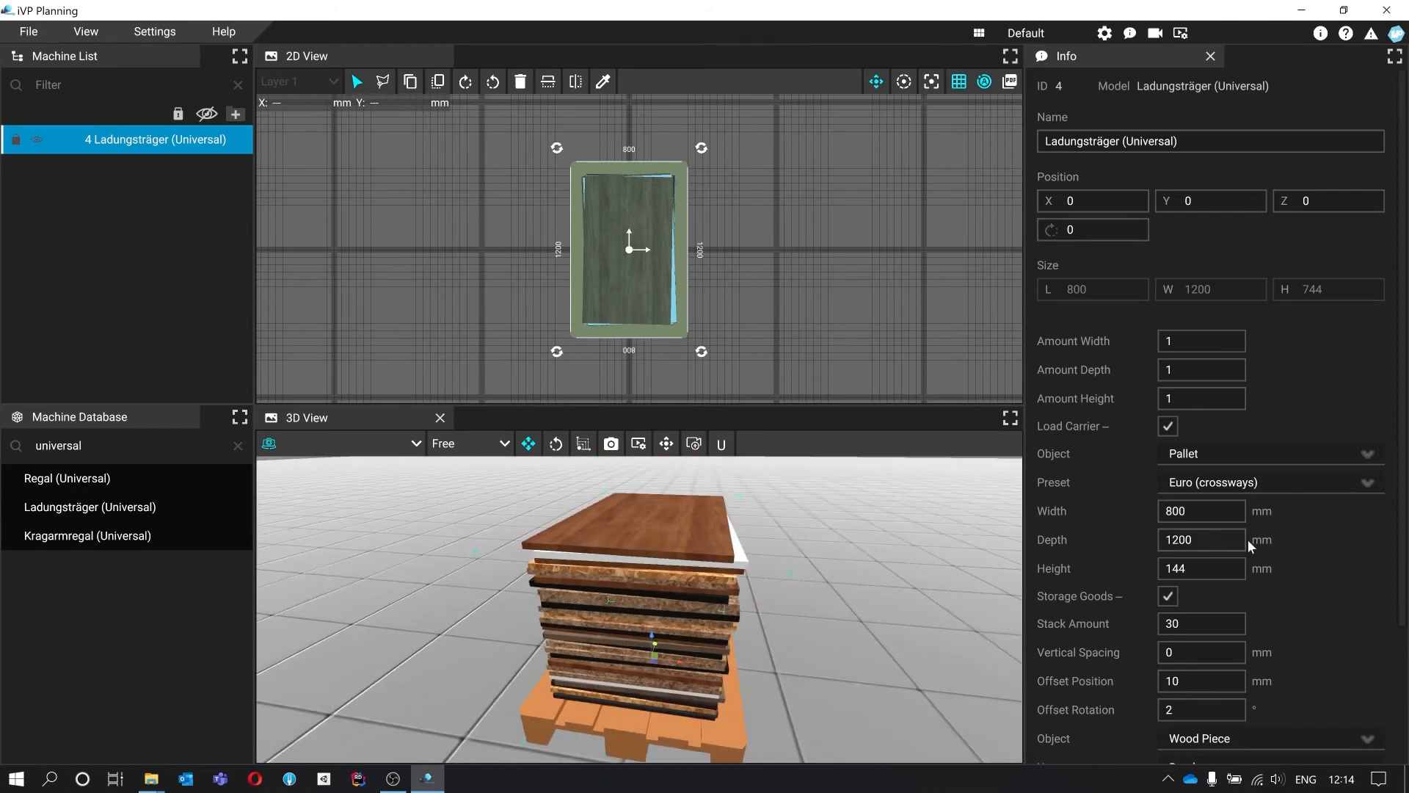
Try the Random Homogeneous usage with an Amount Width of 4 and compare the pallets in 3D.
scroll(1282, 538, down, 5)
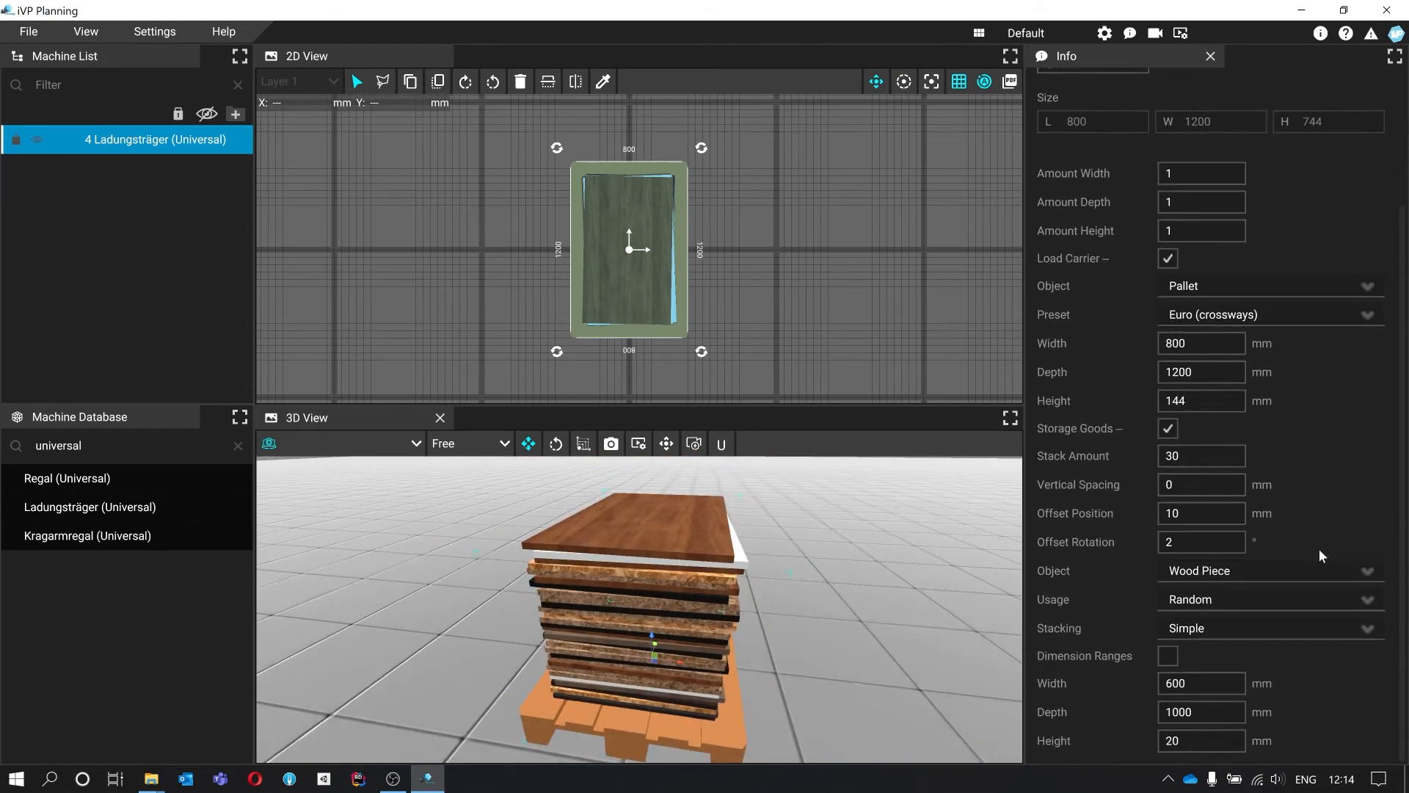
click(1327, 597)
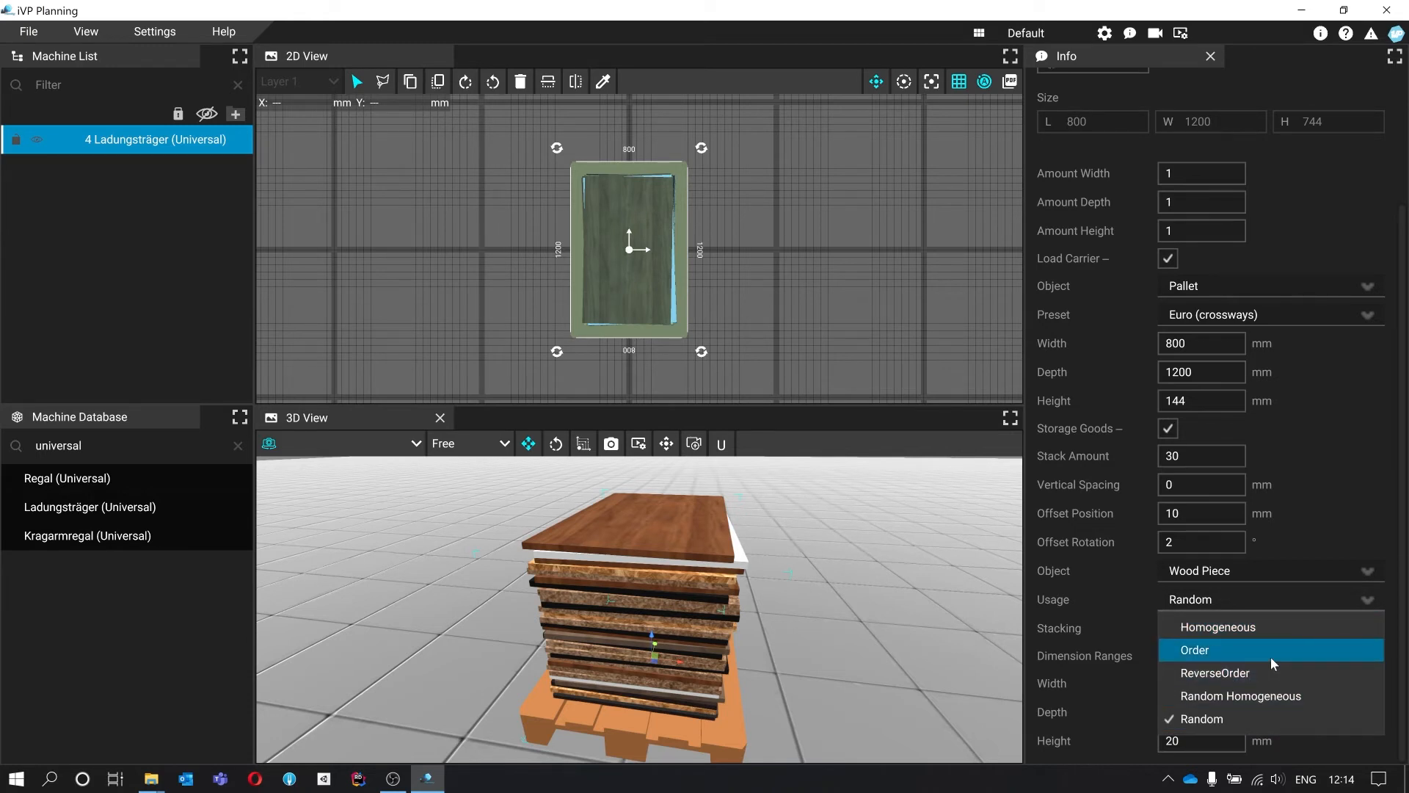
click(1276, 702)
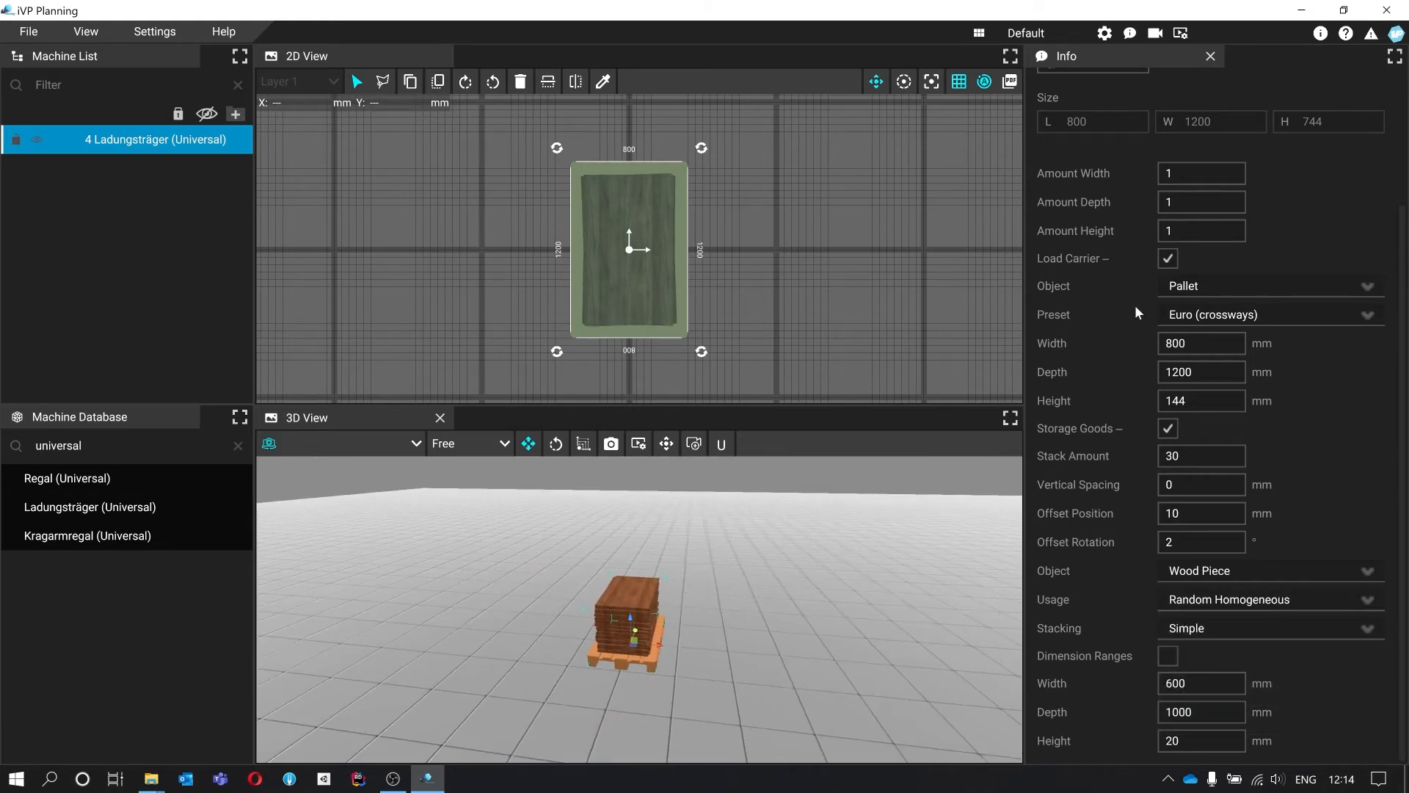
click(1207, 169)
text(4)
key(Return)
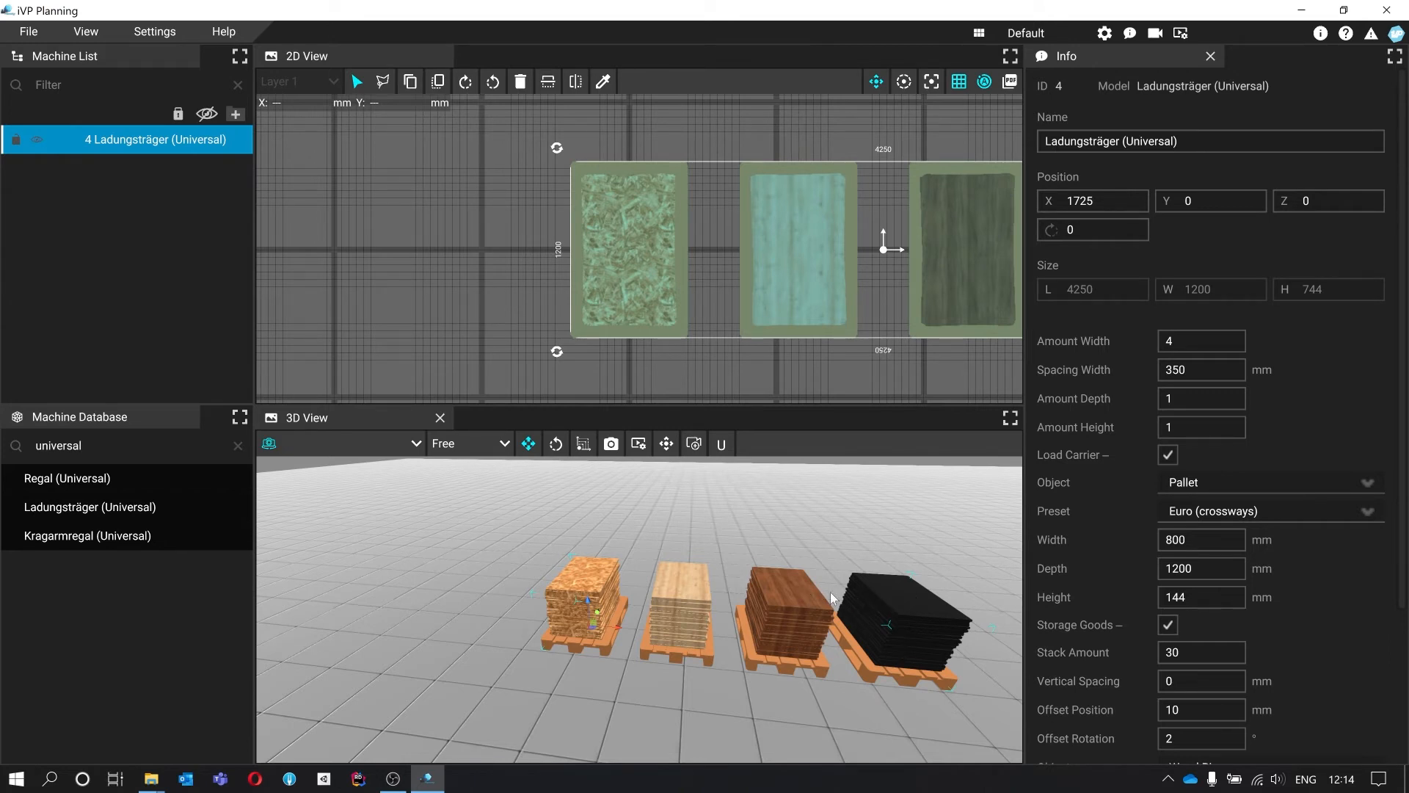
mouse_move(830, 592)
right_down()
mouse_move(772, 608)
mouse_move(833, 579)
right_up()
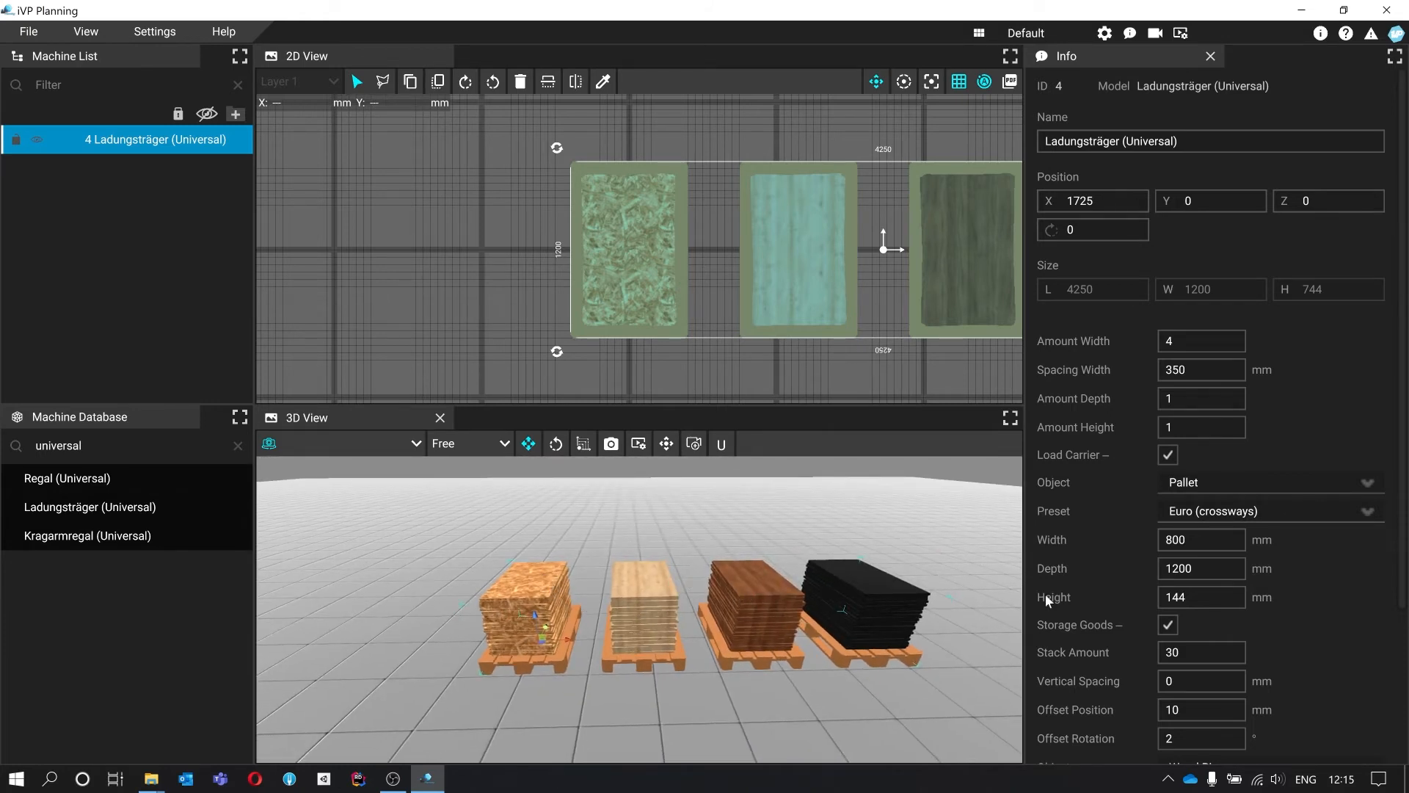
Set the wood pieces' Usage back to Homogeneous and keep Beech as the Variant.
scroll(1240, 567, down, 2)
scroll(1254, 567, down, 2)
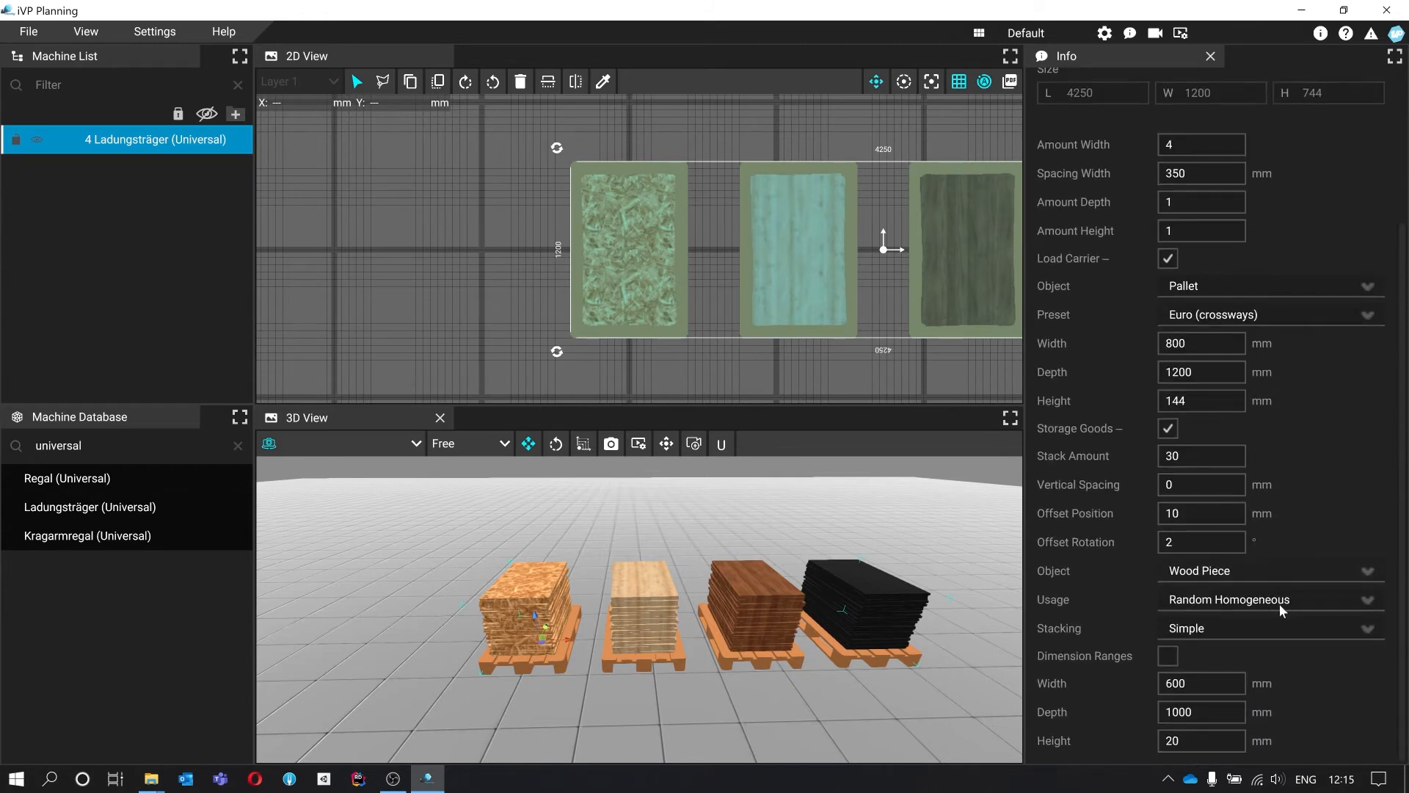
click(1224, 602)
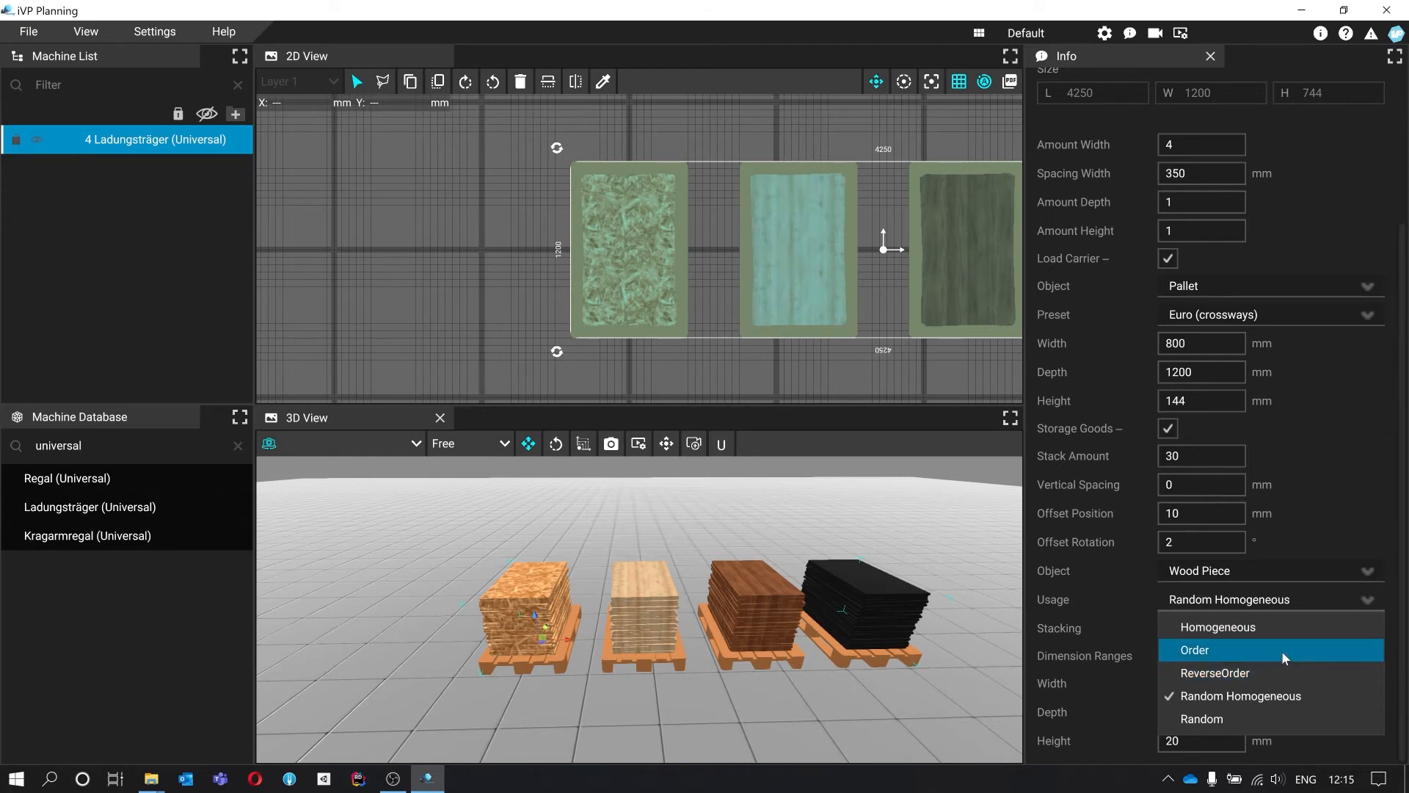
click(1314, 627)
scroll(1326, 587, down, 3)
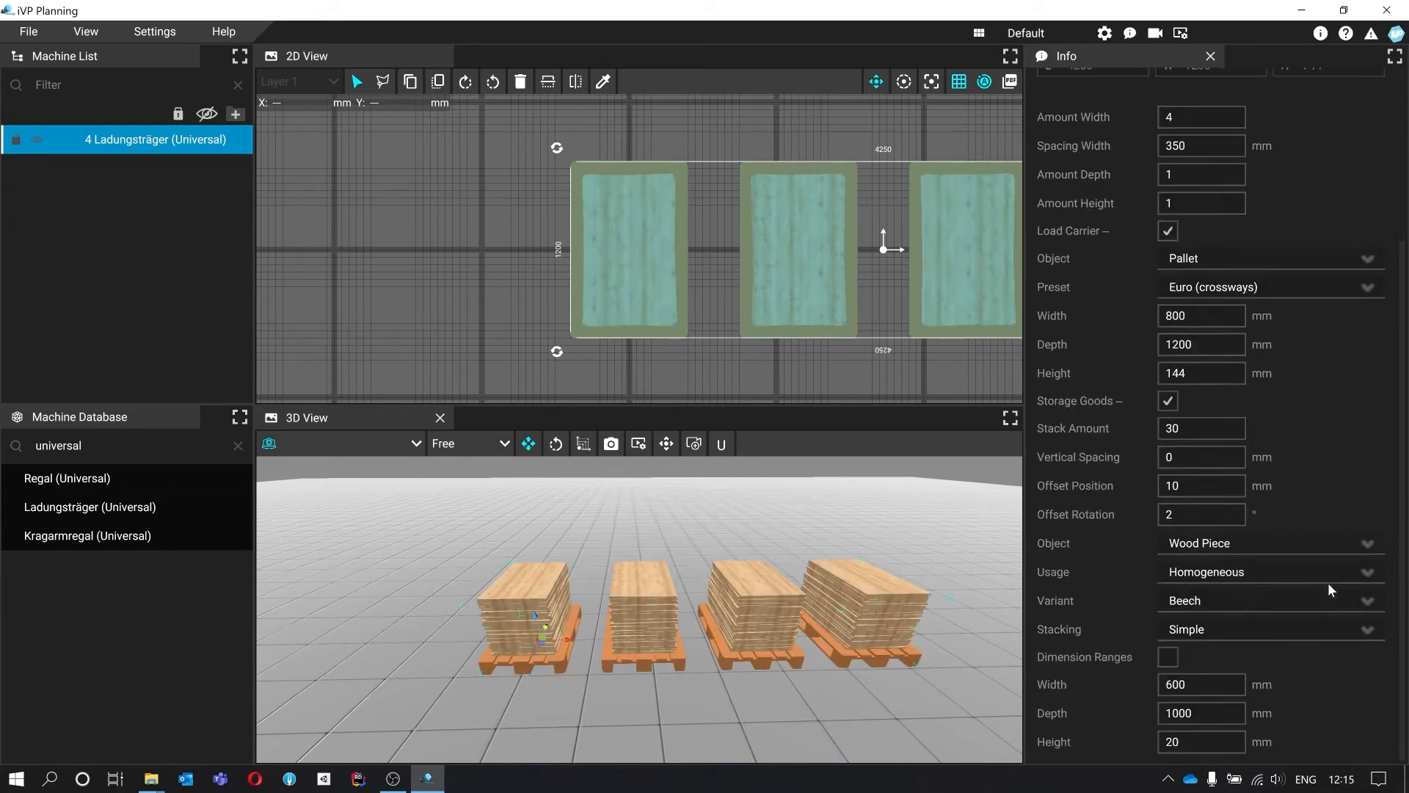
click(1218, 598)
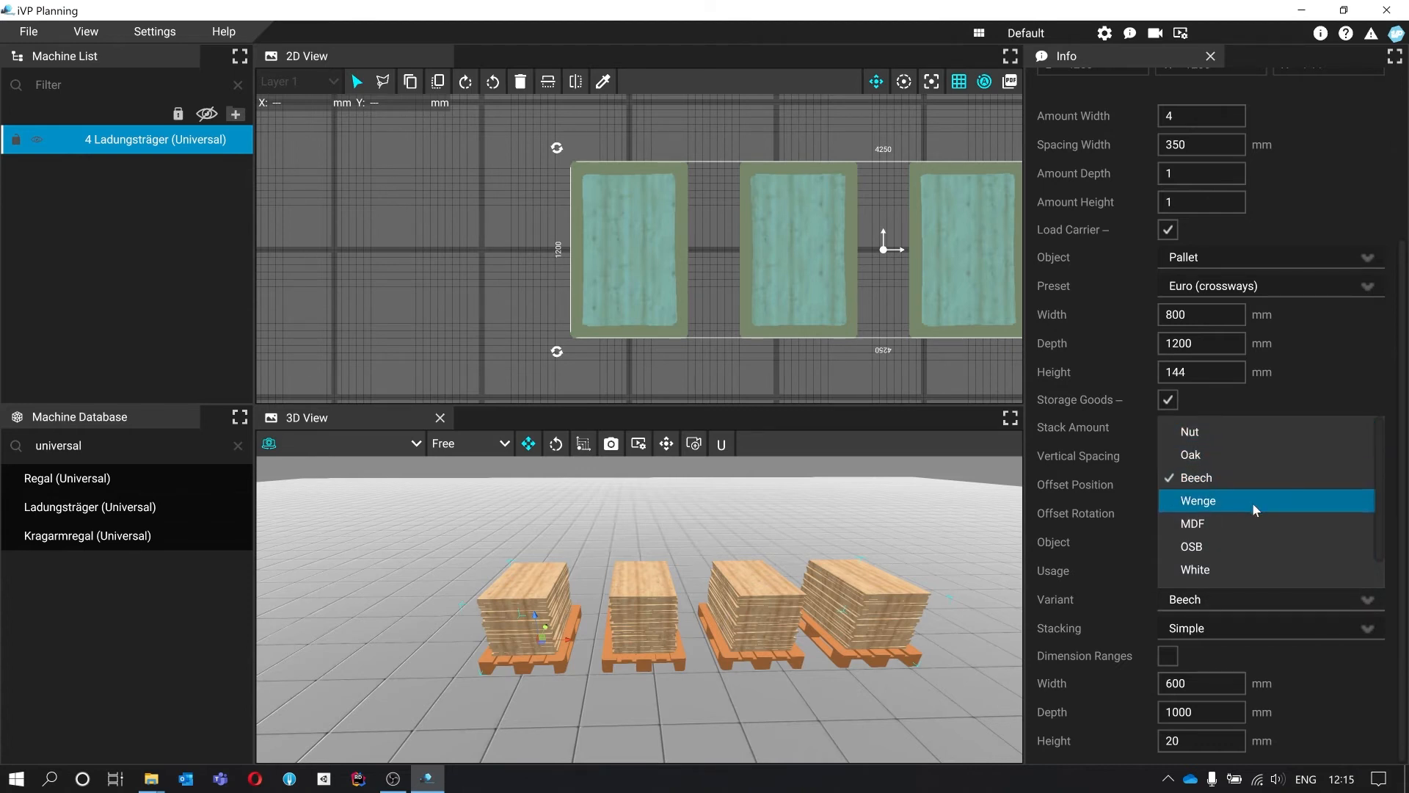
click(1311, 476)
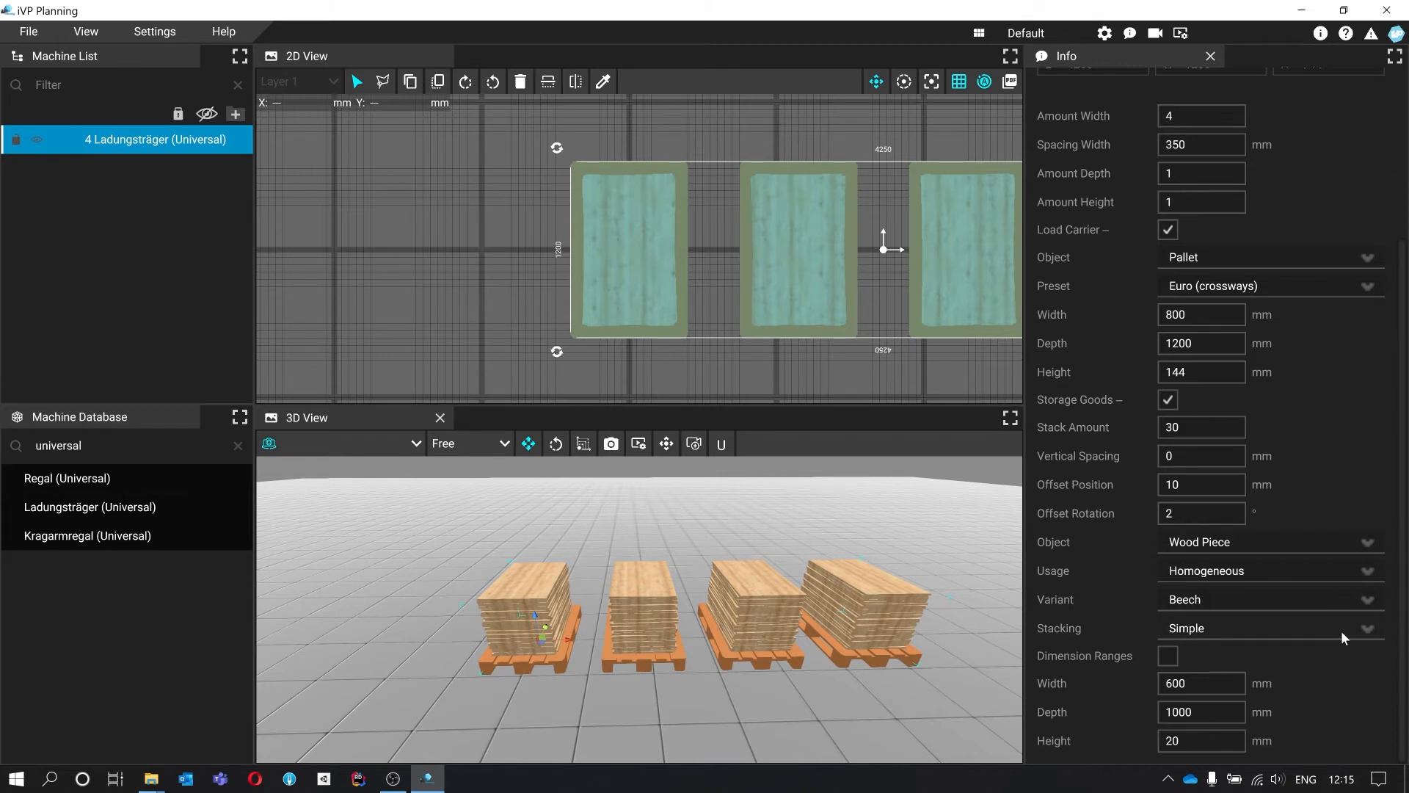
Try Chaotic stacking for the wood pieces, inspecting the stacks up close and the dimension range settings.
key(w)
right_drag(690, 610, 704, 646)
key(s)
key(d)
key(s)
key(a)
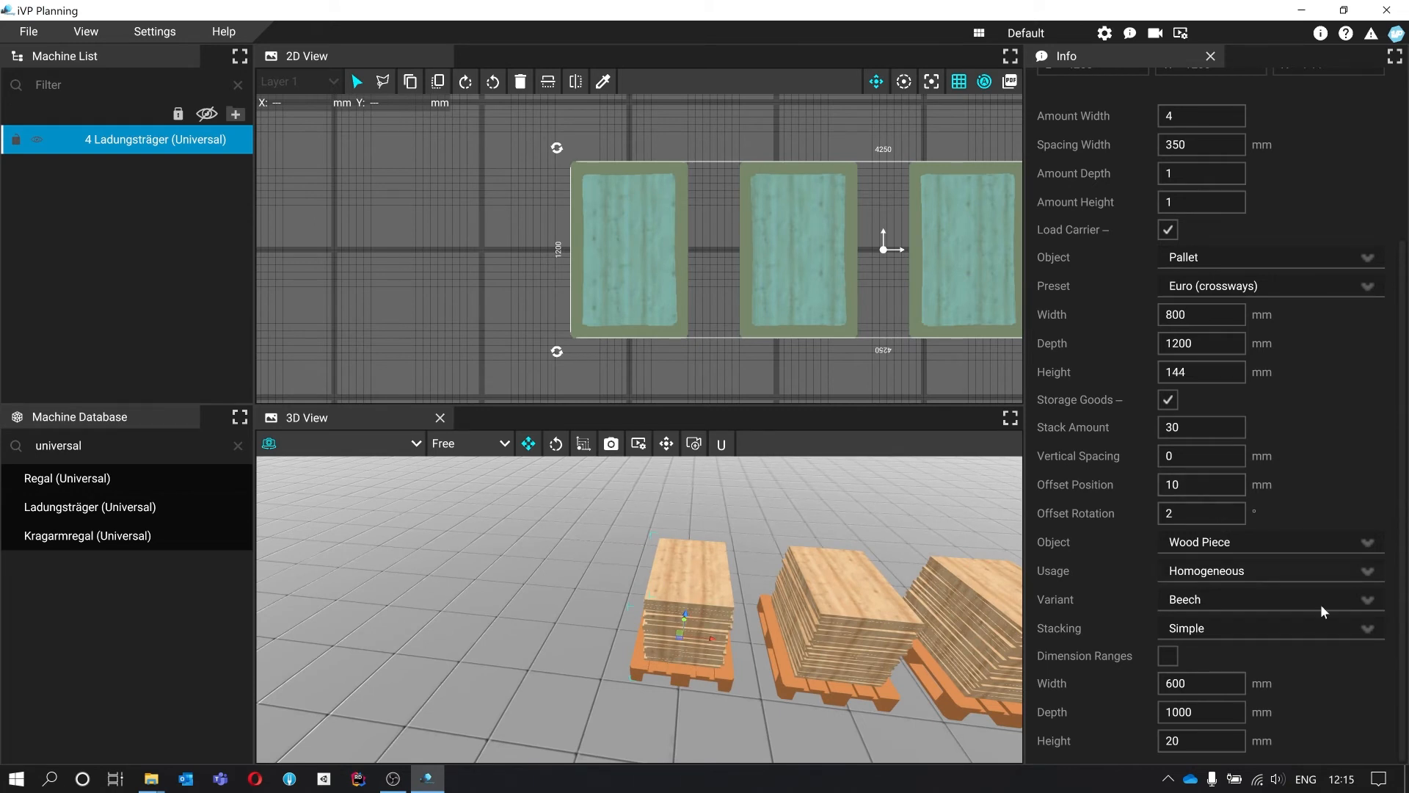
click(1327, 629)
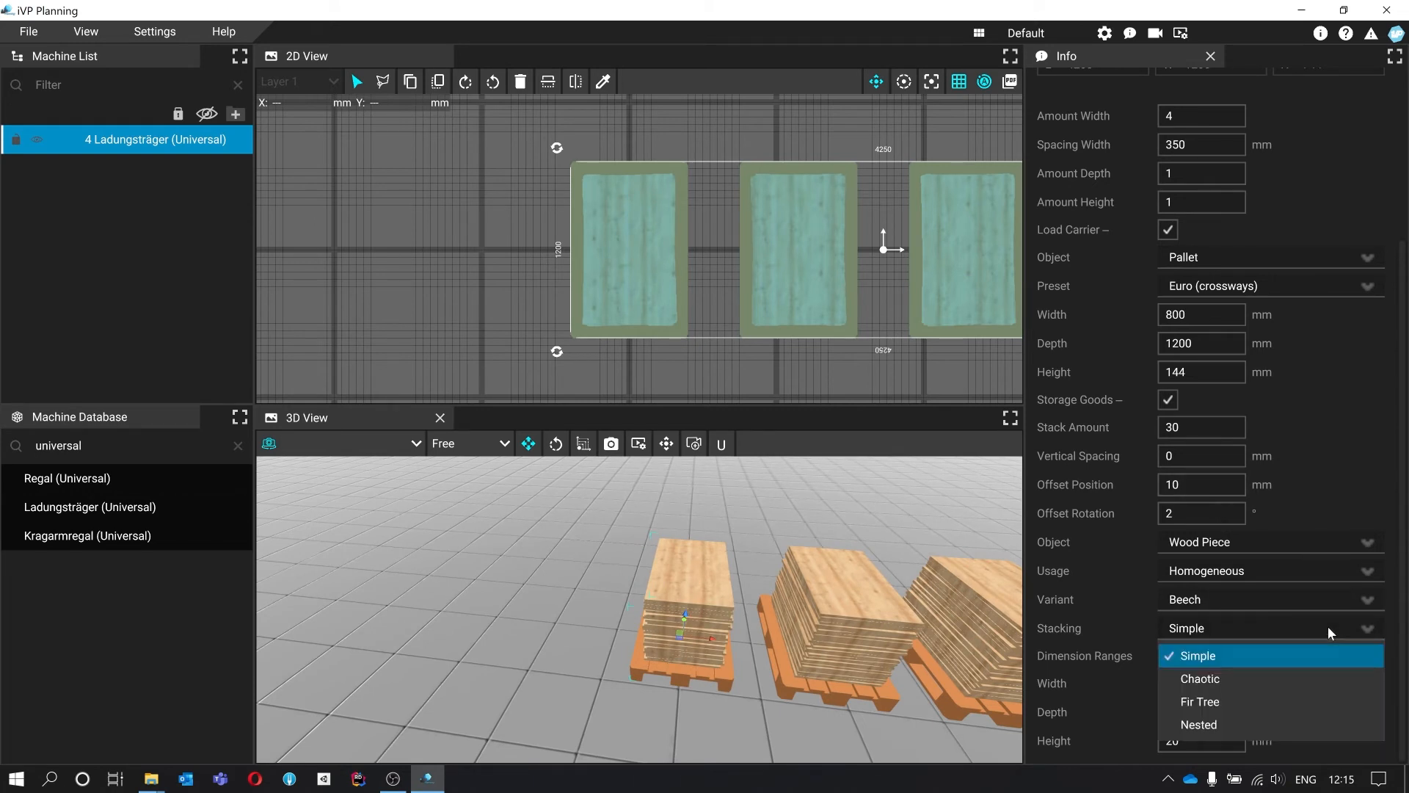
click(1318, 676)
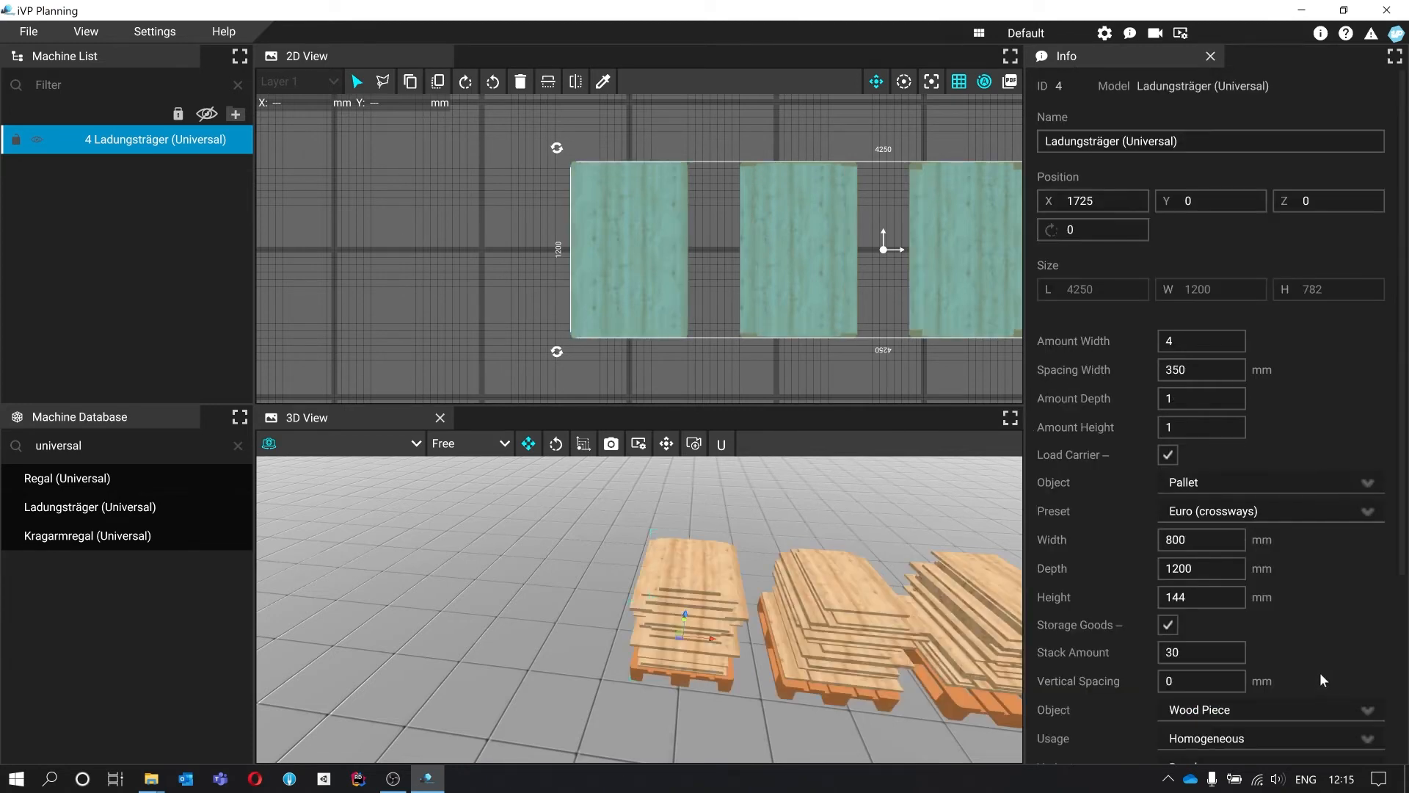
right_drag(639, 609, 1027, 597)
scroll(1266, 580, down, 2)
scroll(1274, 575, down, 3)
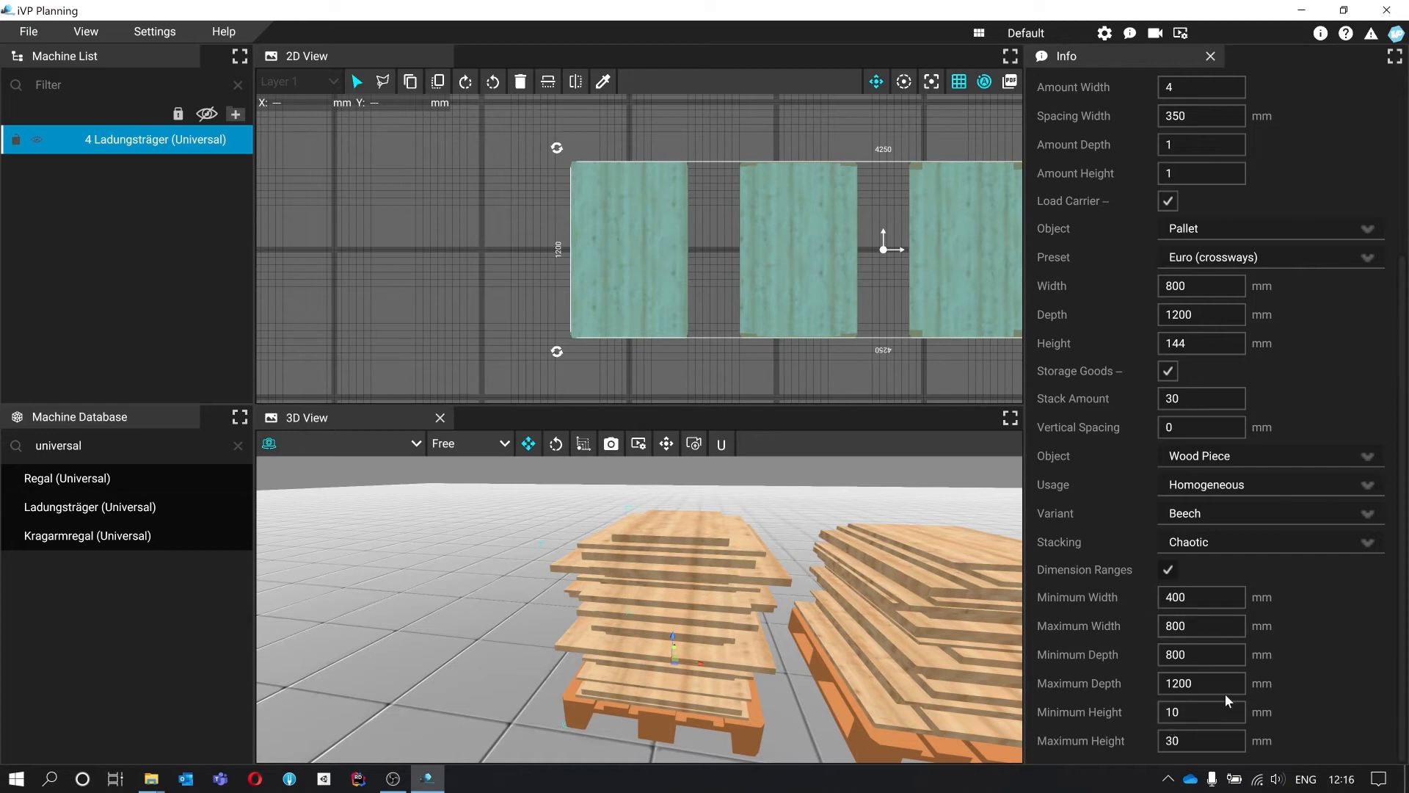
Return the Stacking to Simple, set the wood pieces' Width to 1000 mm, and view the stacks from the front.
click(1267, 540)
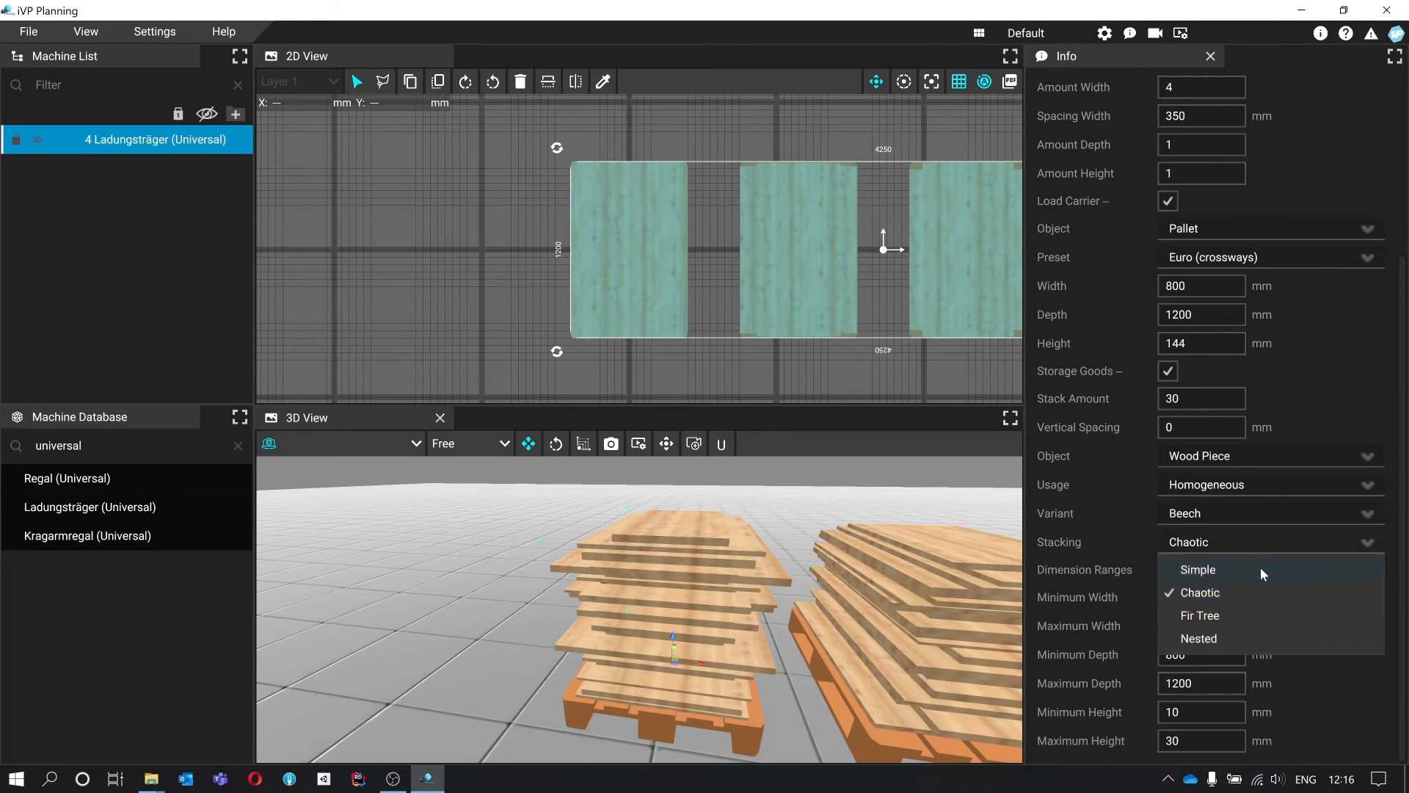
click(1261, 567)
scroll(1263, 598, down, 3)
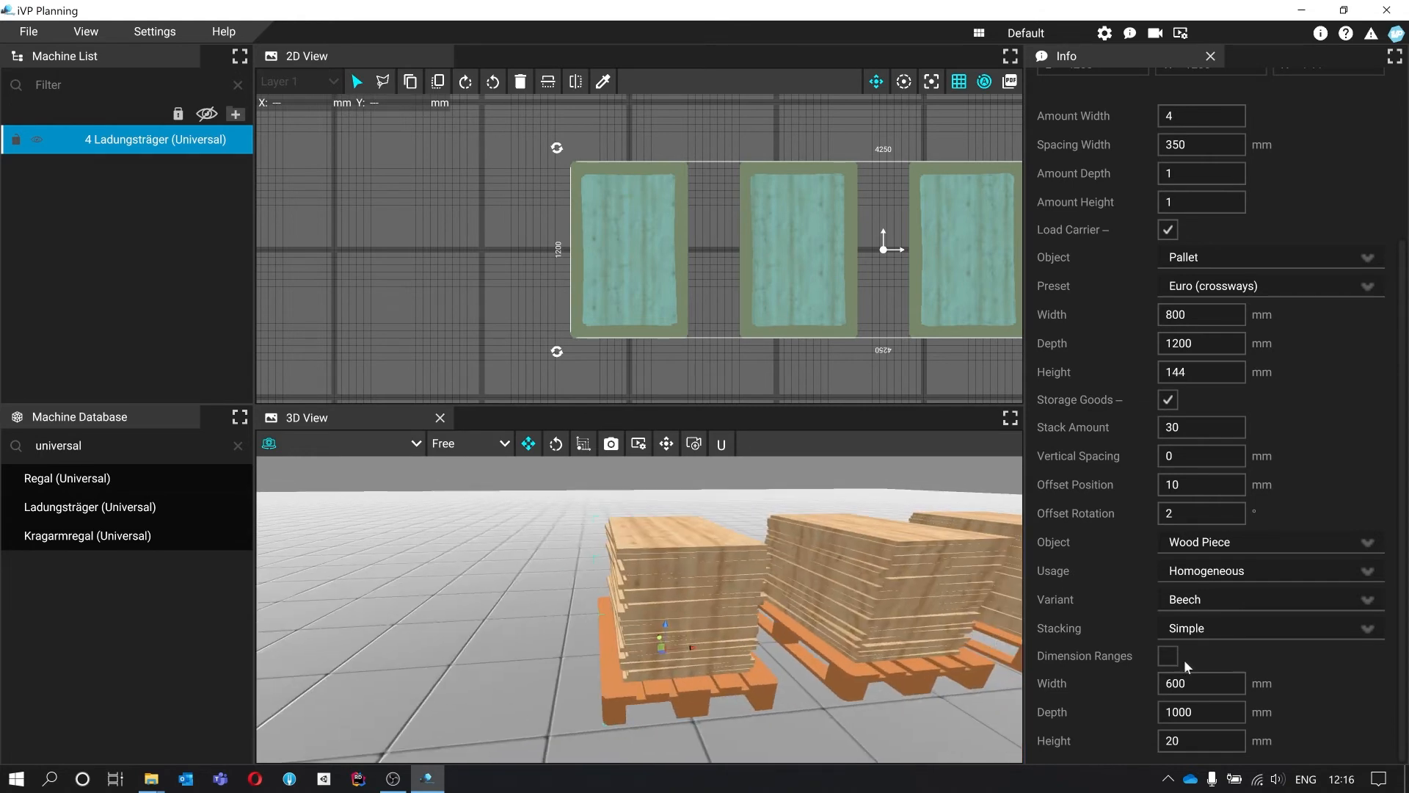
double_click(1213, 688)
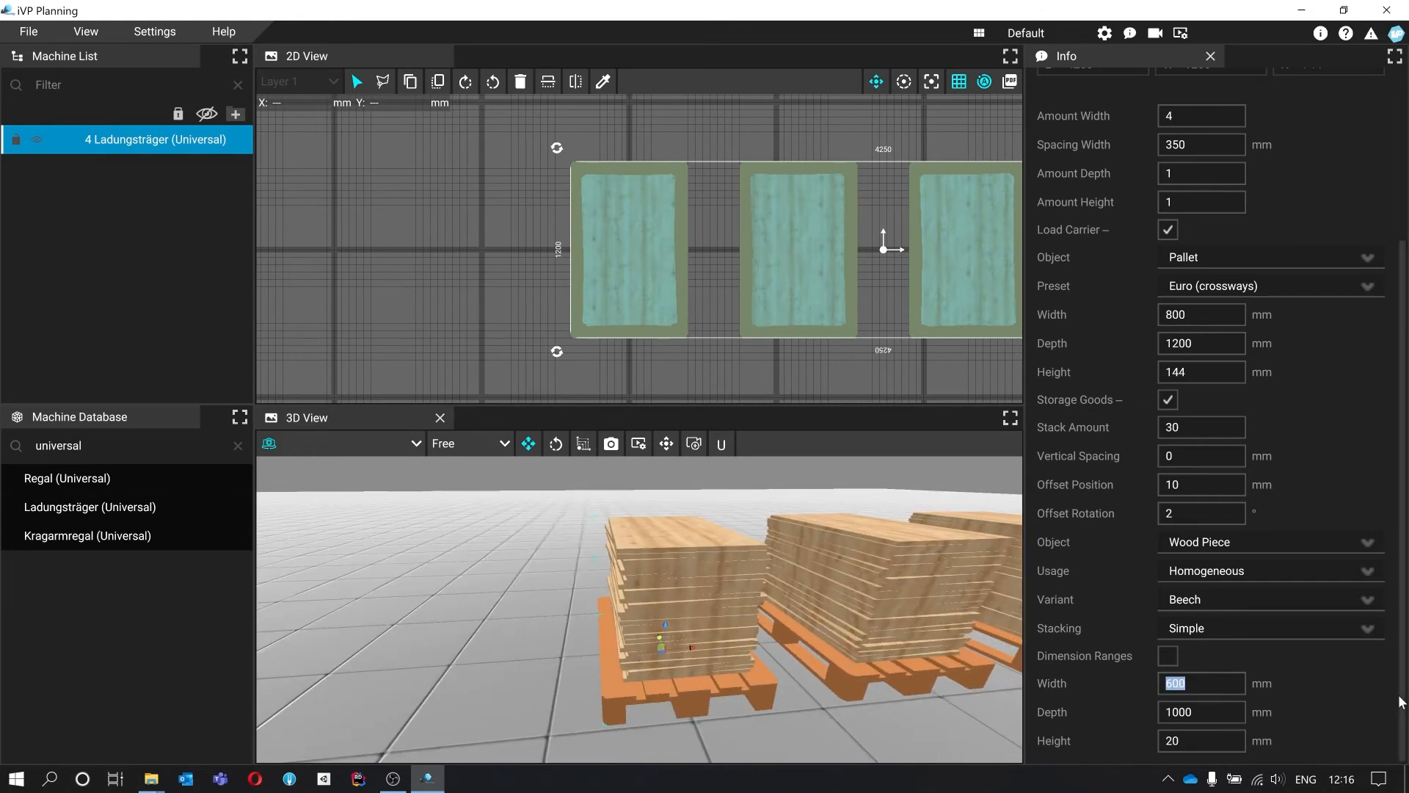
text(1000)
key(Return)
middle_drag(788, 640, 873, 633)
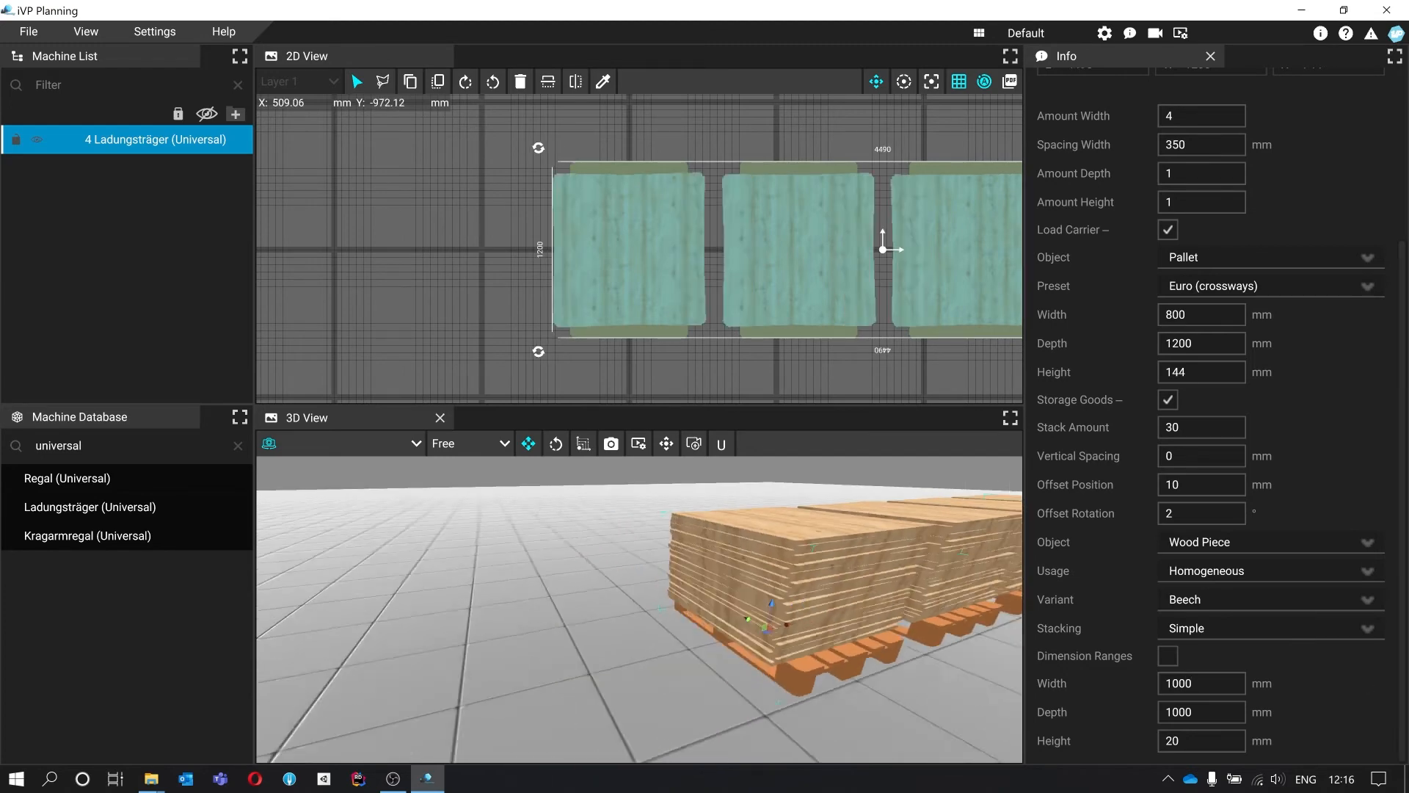
right_drag(873, 633, 580, 631)
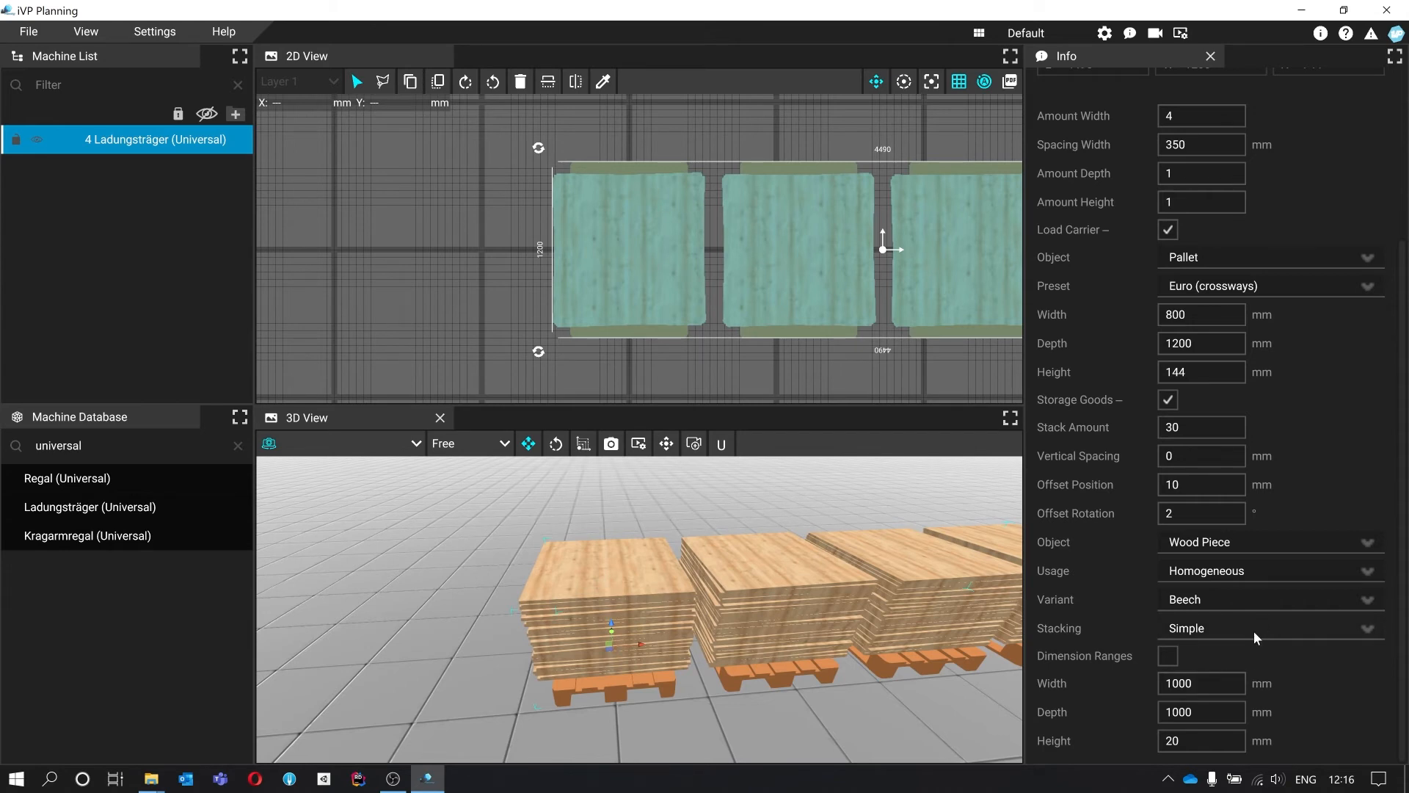
Enable Dimension Ranges for the wood pieces and set their Stacking to Chaotic.
click(1168, 656)
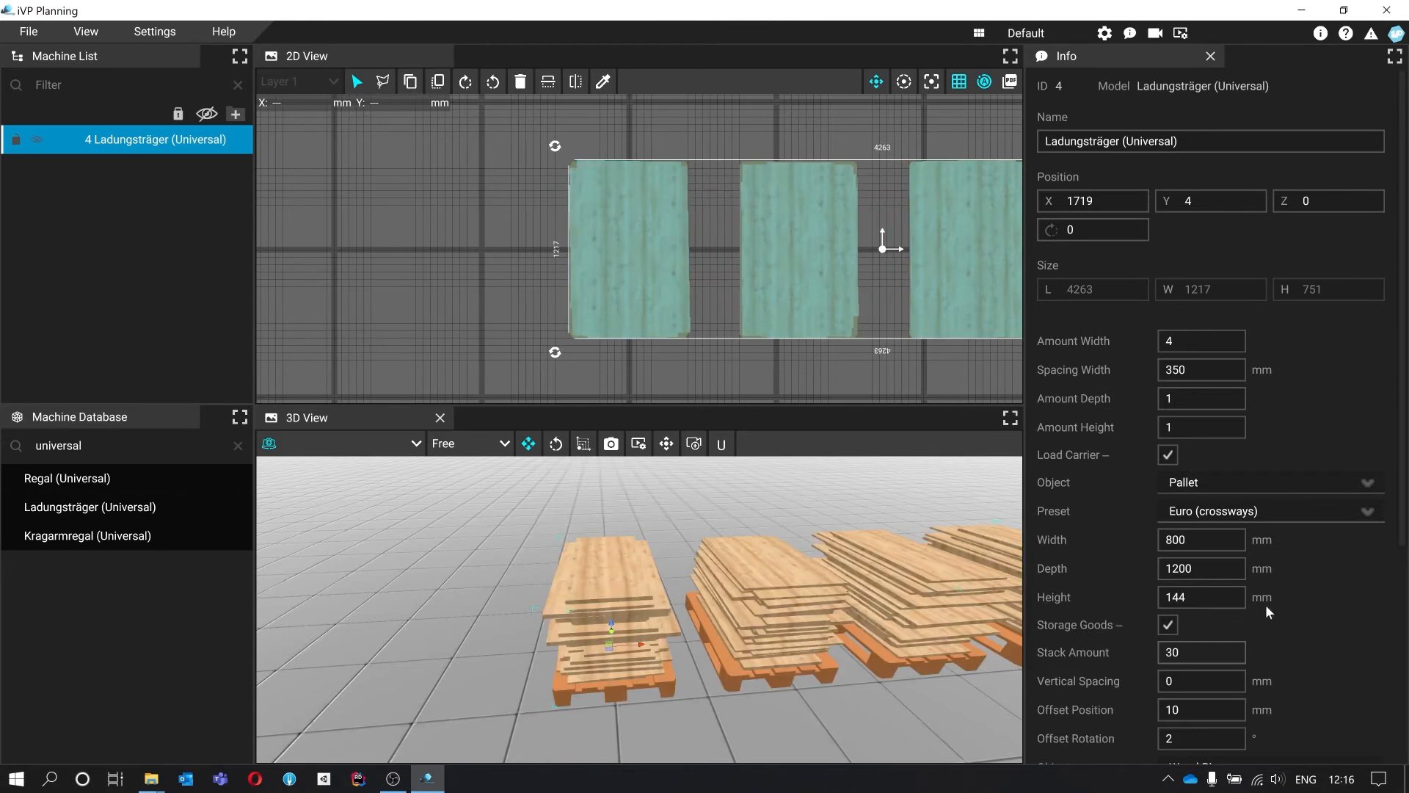
scroll(1267, 605, down, 6)
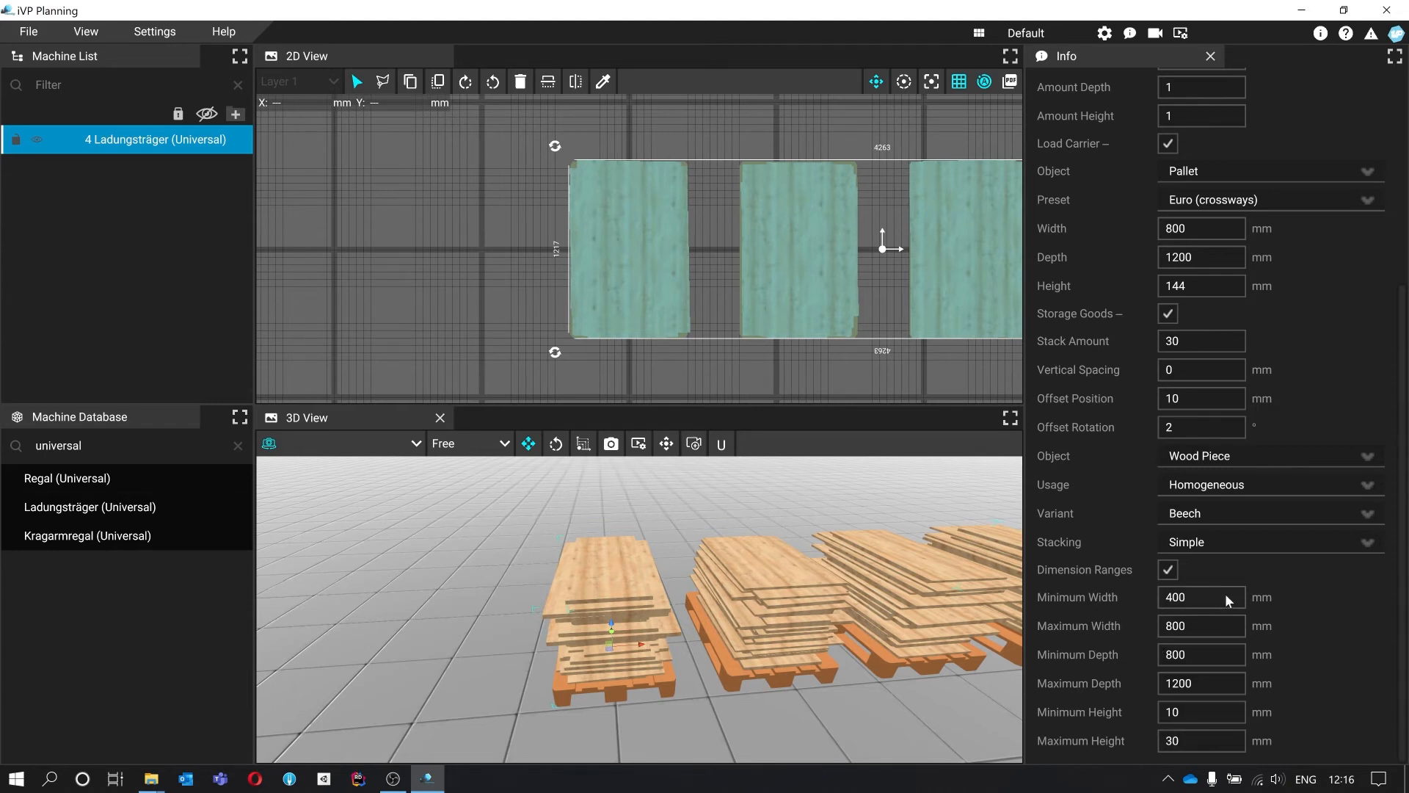
click(1253, 541)
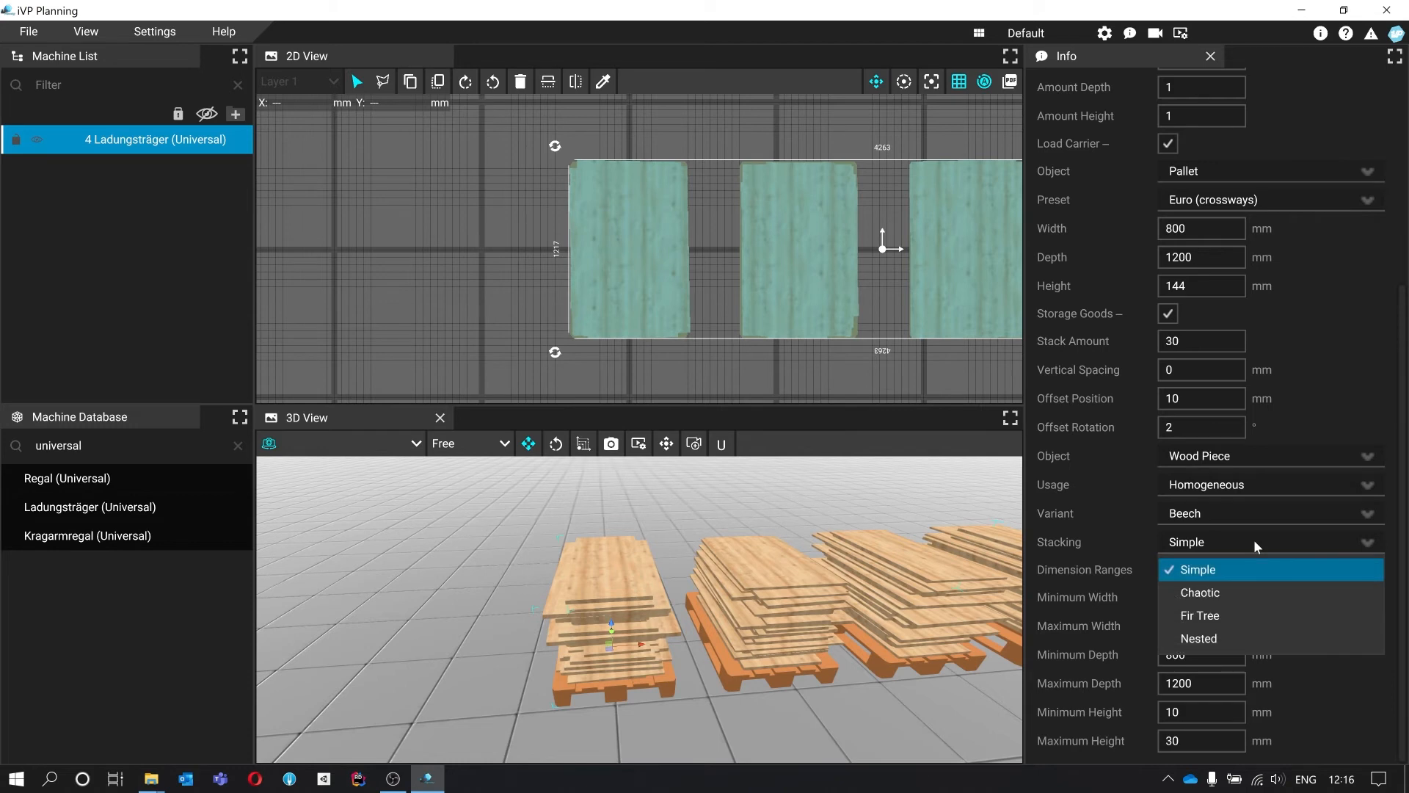
click(1252, 587)
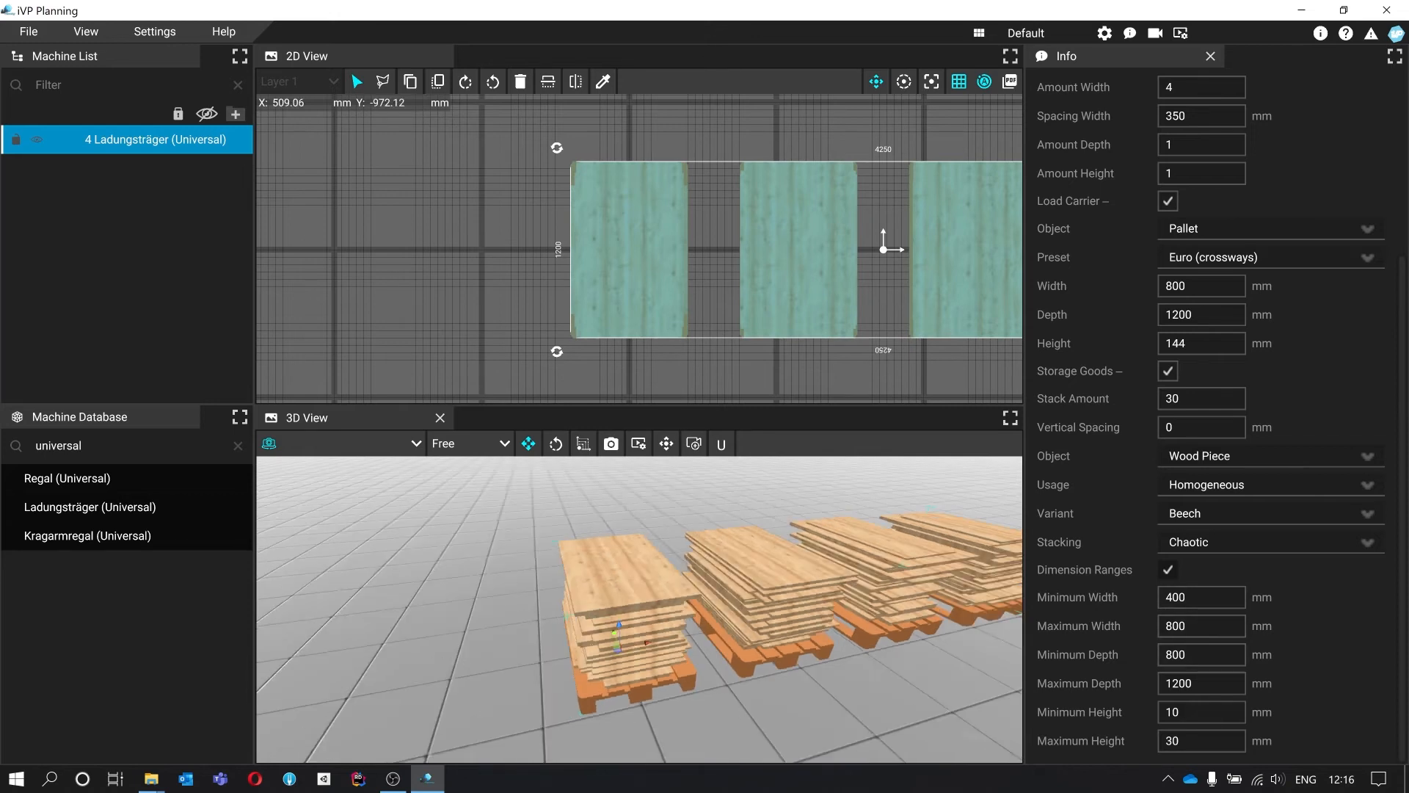
Set the load carrier's Amount Width to 1.
scroll(1174, 117, up, 2)
scroll(1184, 232, up, 1)
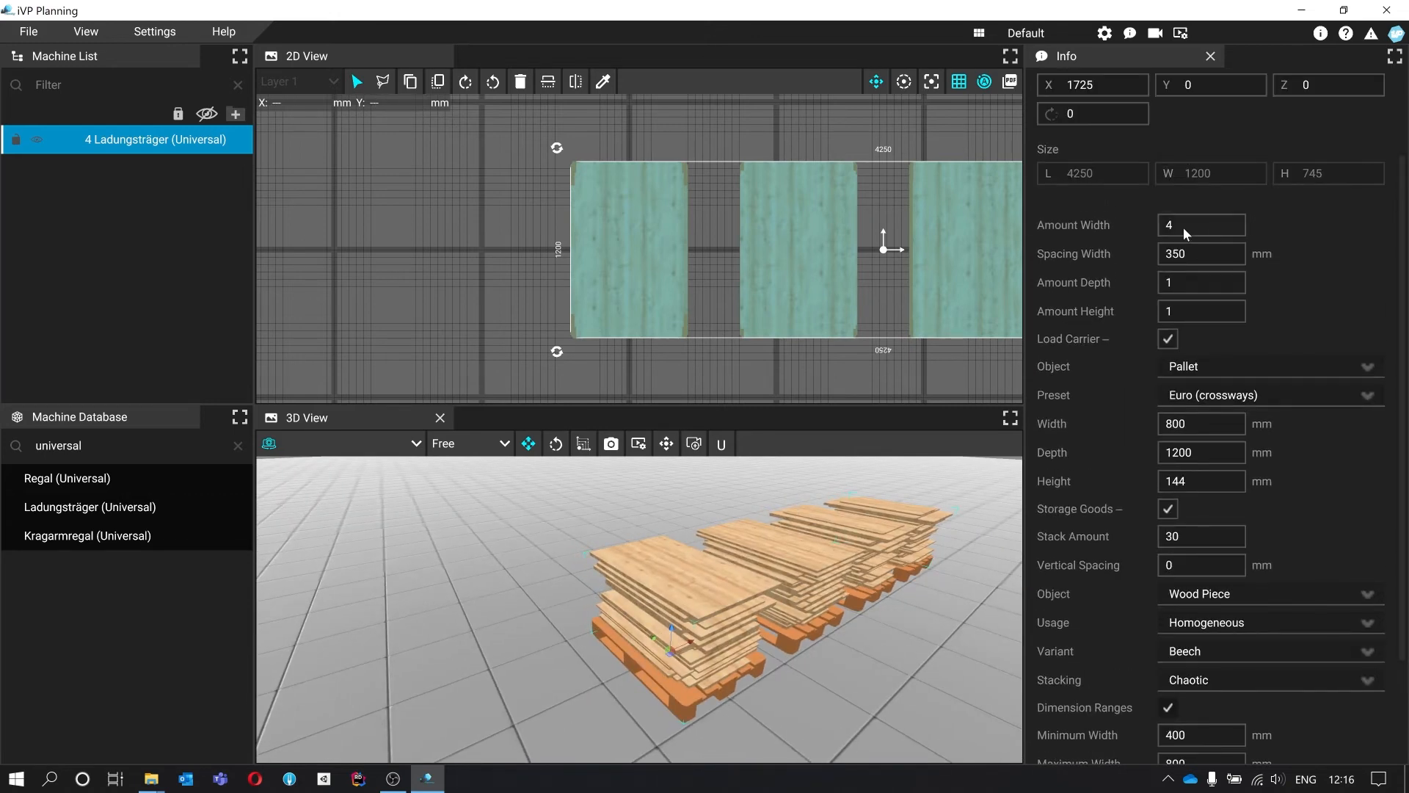
text(1)
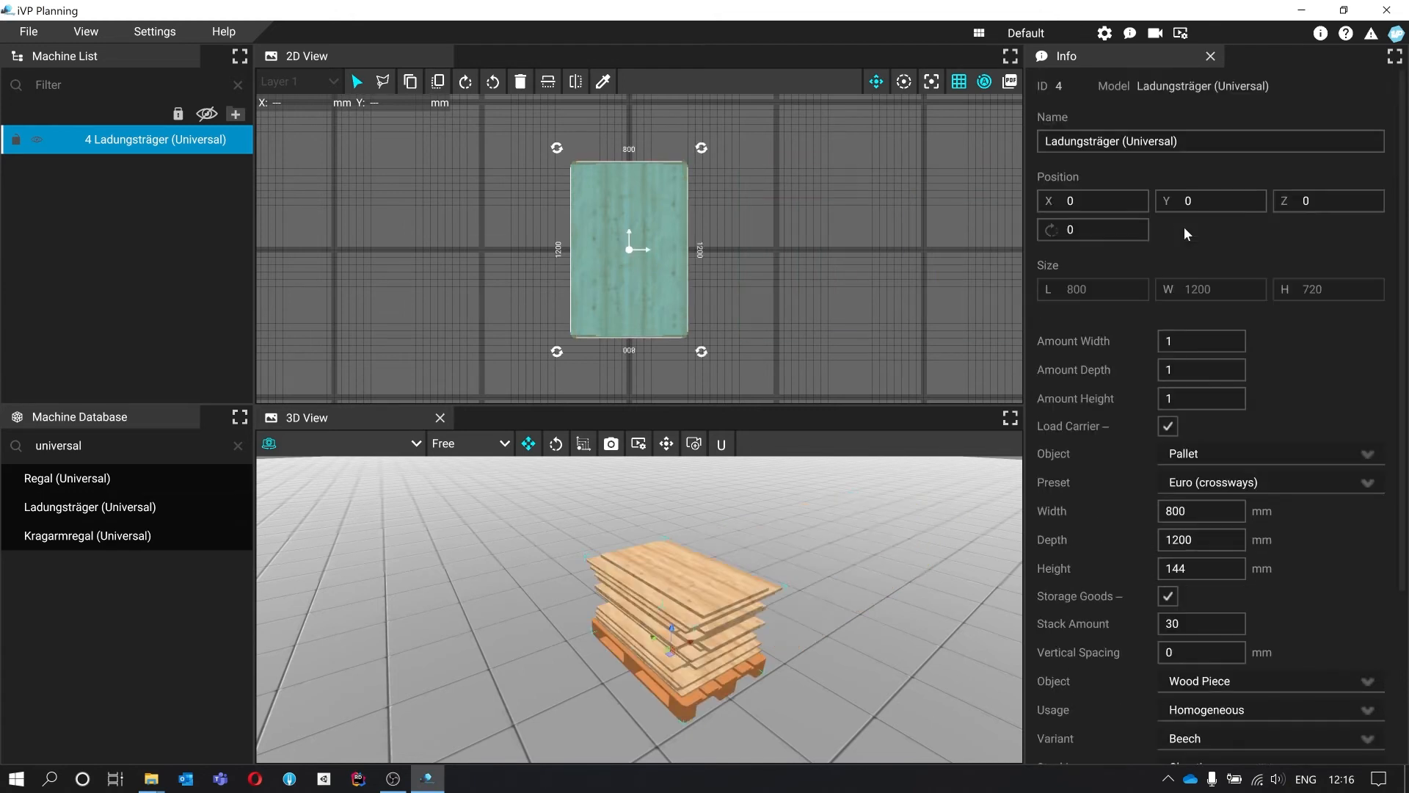
Set the wood pieces' Minimum Width to 800 mm in the dimension ranges.
right_drag(749, 572, 643, 532)
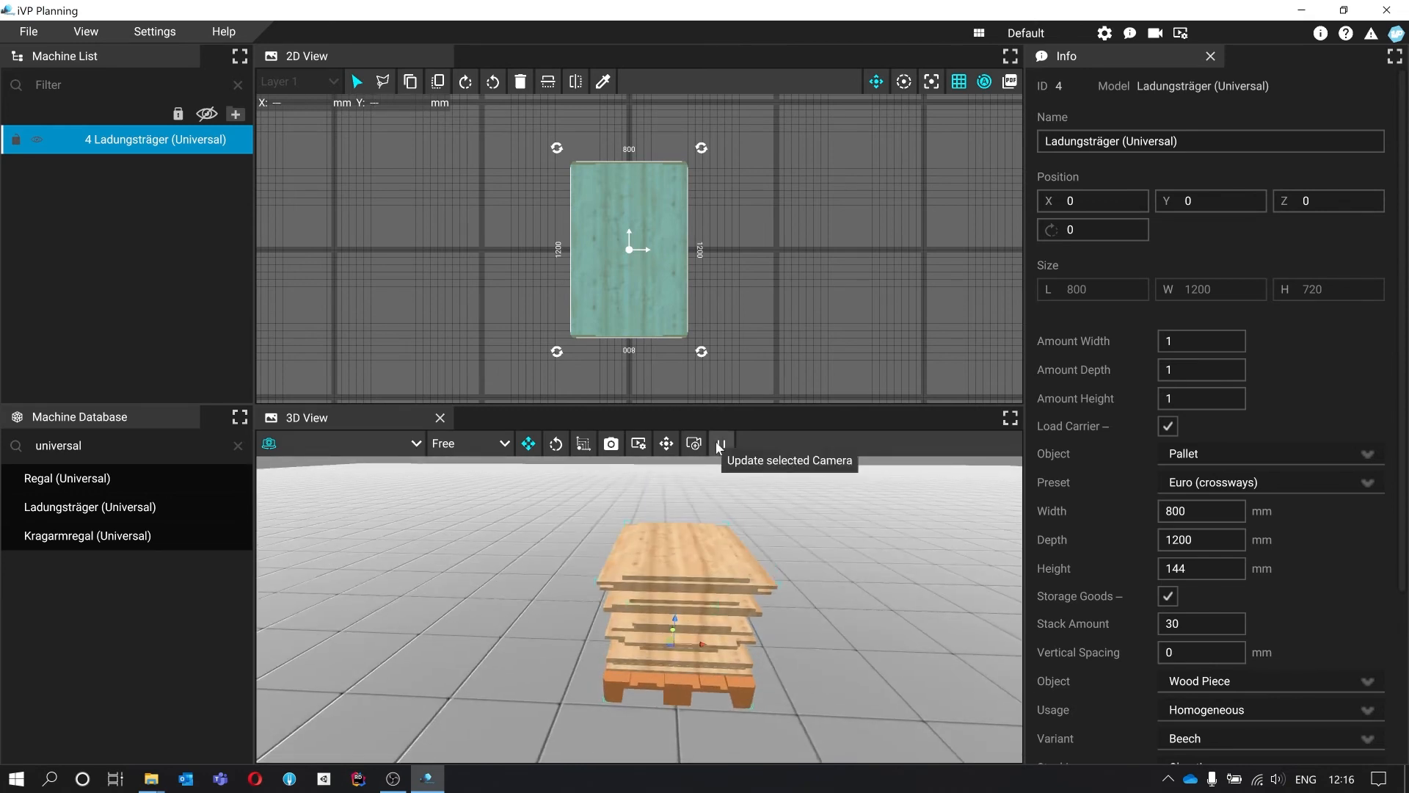
scroll(1229, 571, down, 3)
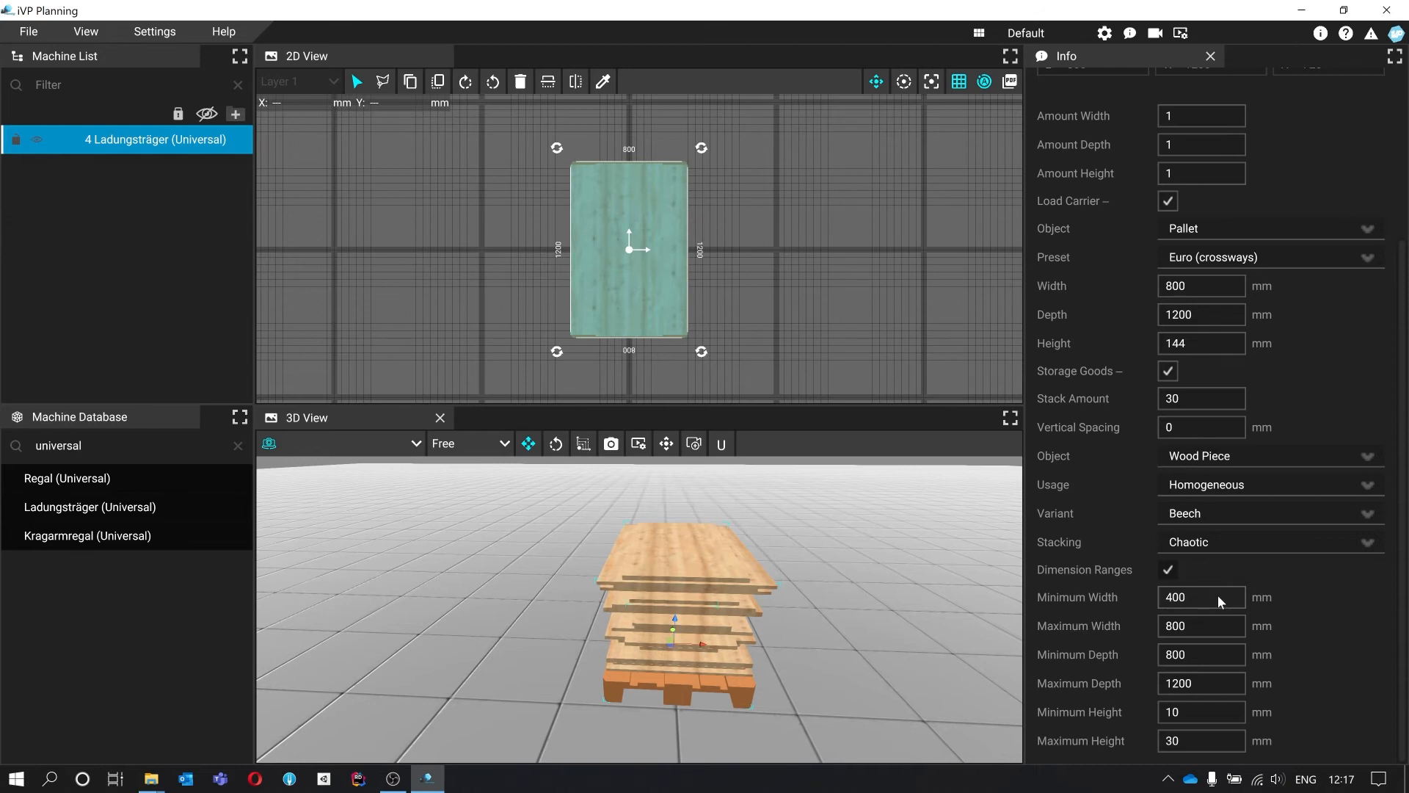
double_click(1219, 597)
text(800)
Set the wood pieces' Minimum Depth to 400 mm and Maximum Depth to 1600 mm.
double_click(1215, 646)
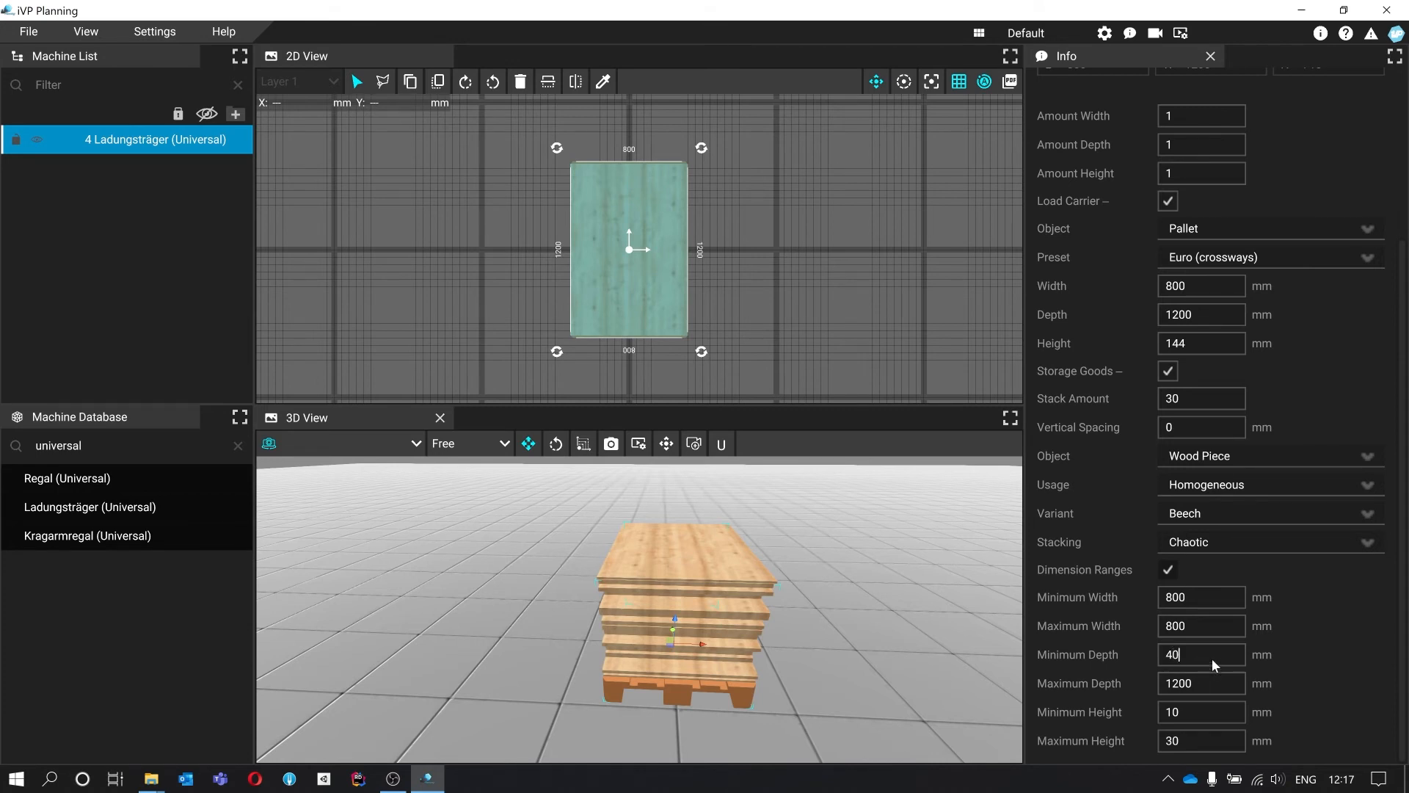
double_click(1216, 679)
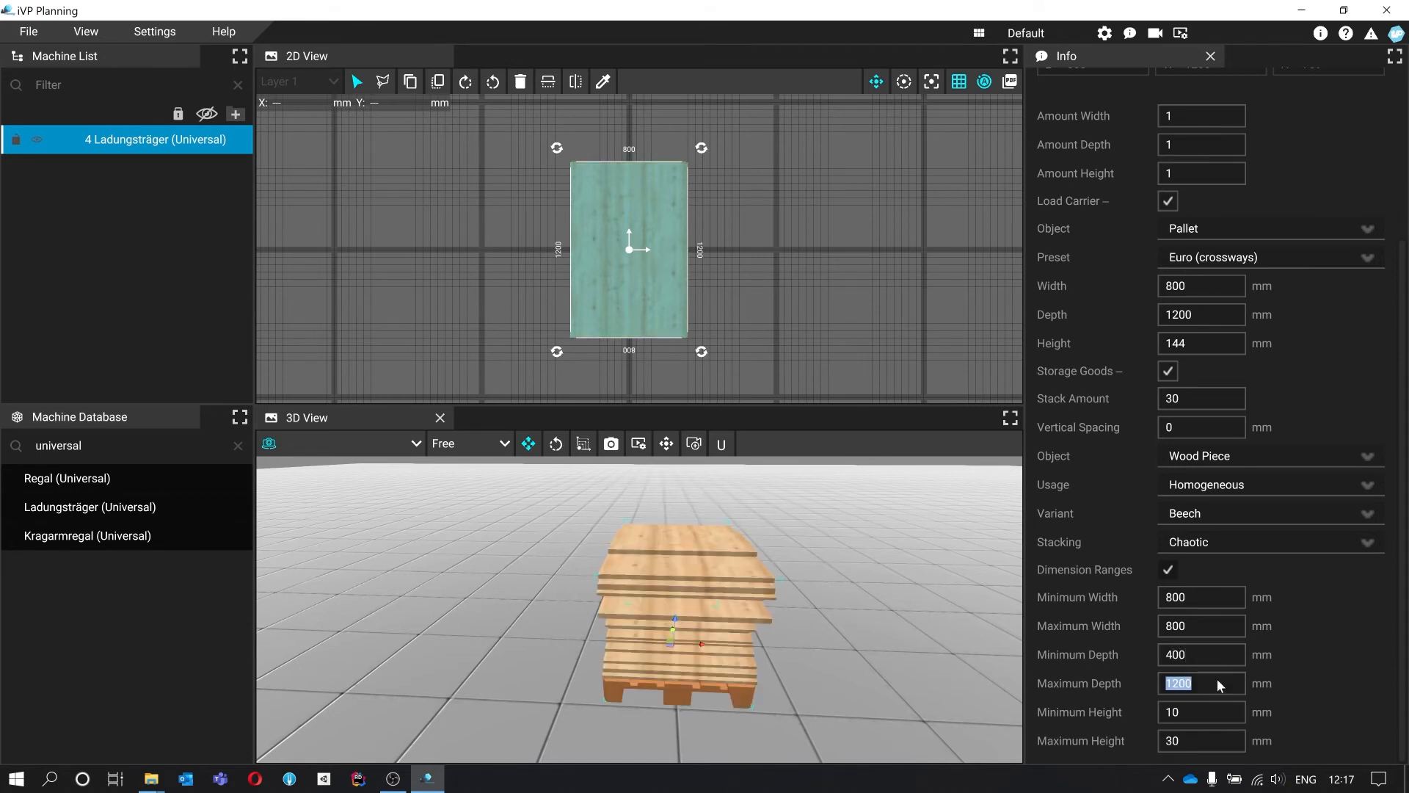
text(16)
key(Return)
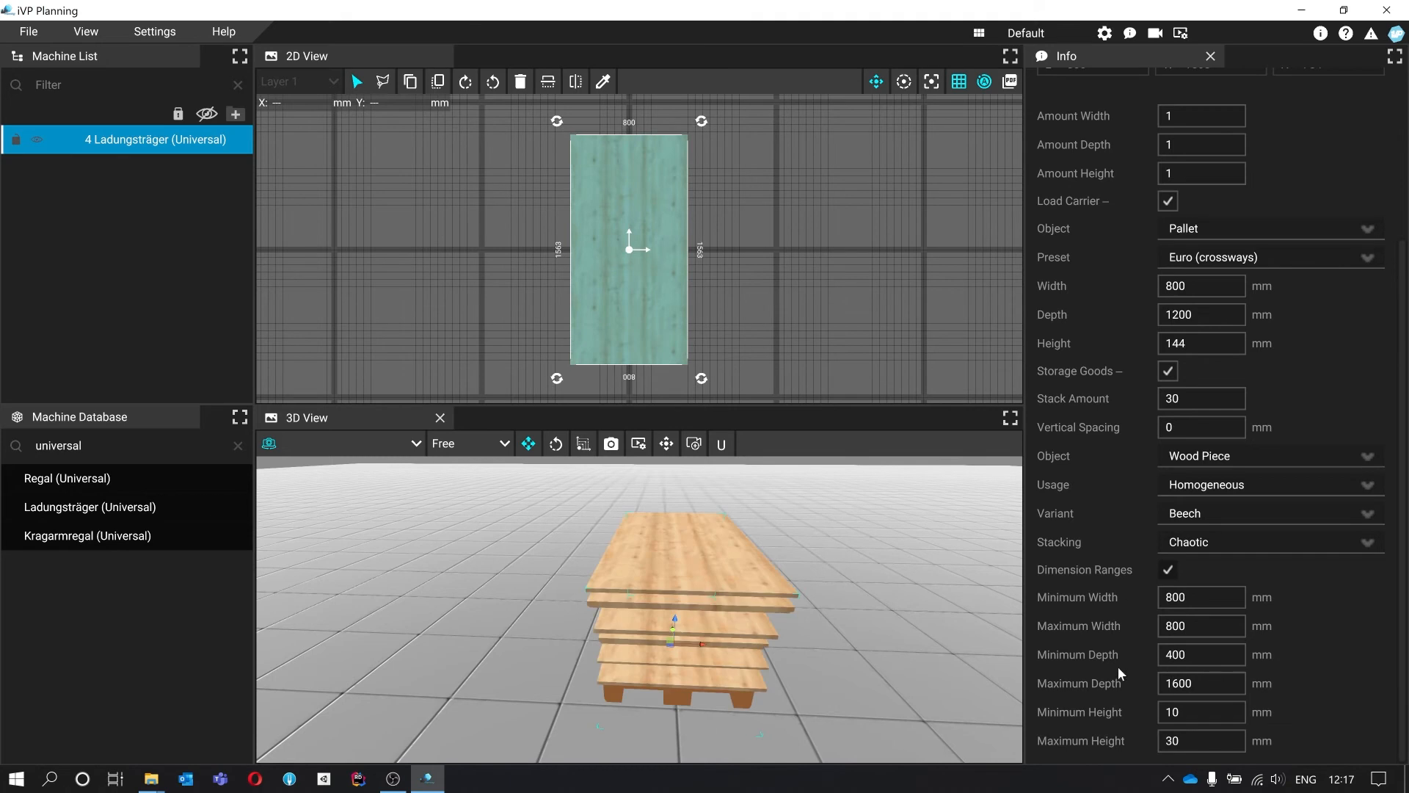
Set the wood pieces' Maximum Height to 100 mm and view the chaotic stack from the side.
mouse_move(733, 612)
right_down()
mouse_move(550, 572)
mouse_move(550, 547)
mouse_move(602, 539)
mouse_move(639, 577)
mouse_move(753, 593)
right_up()
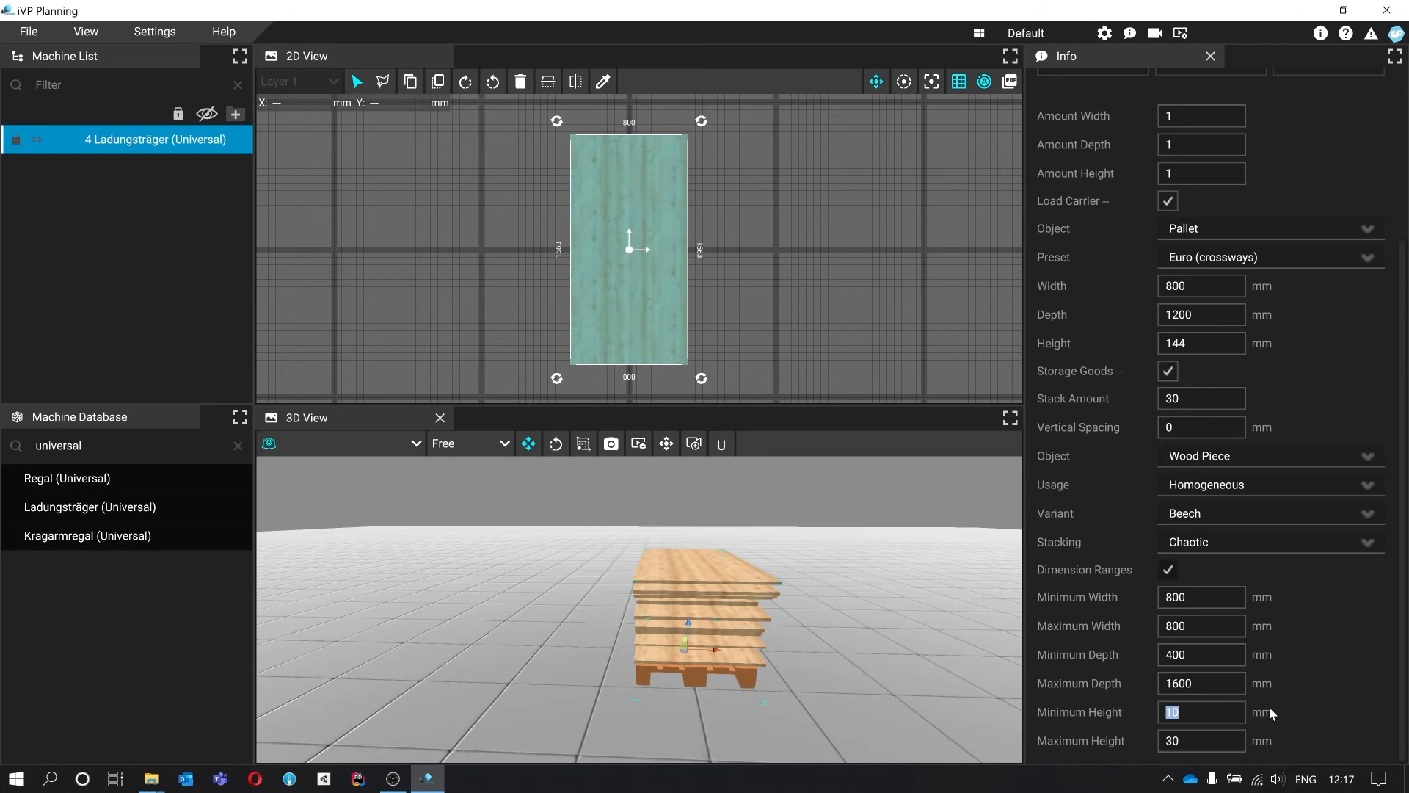
click(1218, 738)
text(100)
right_drag(676, 558, 706, 524)
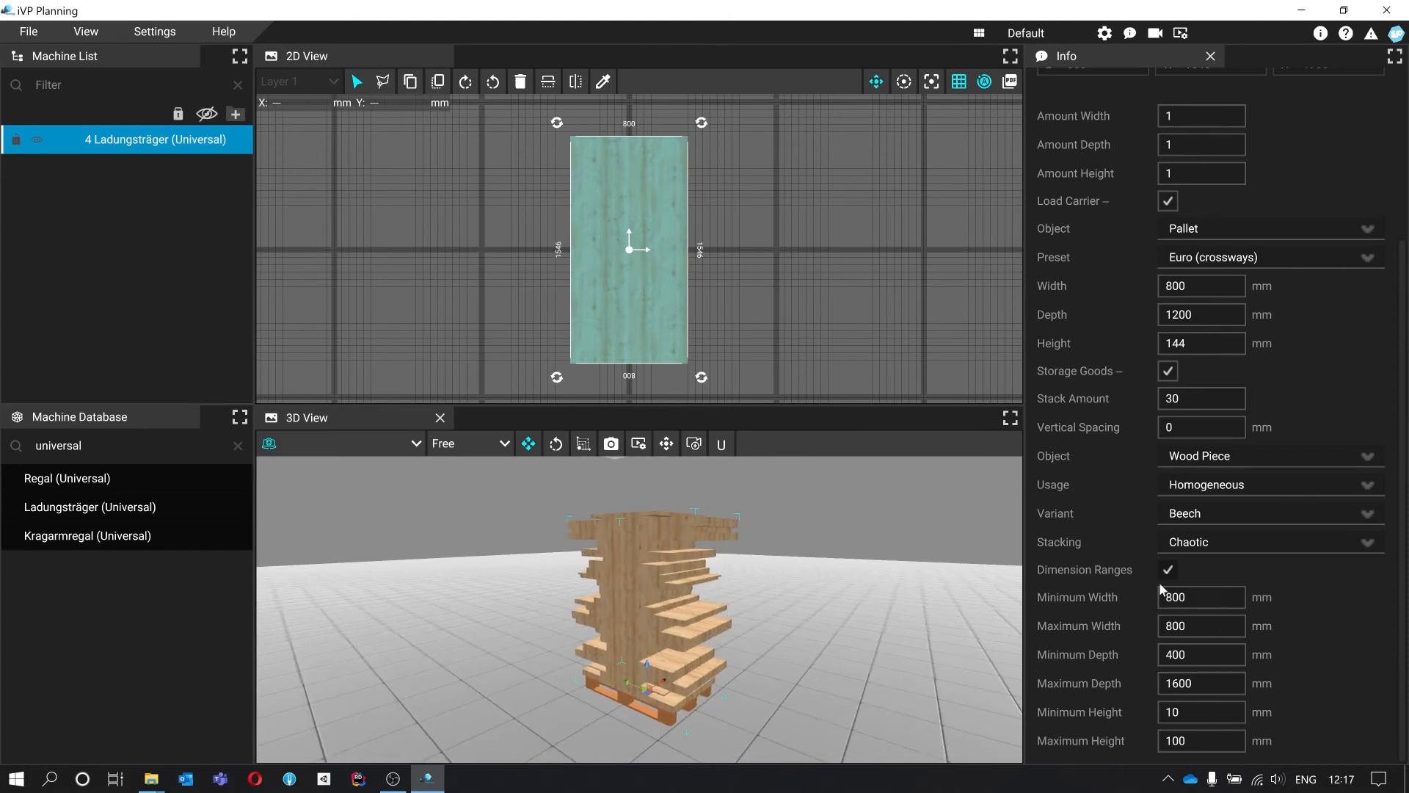
right_drag(654, 540, 670, 542)
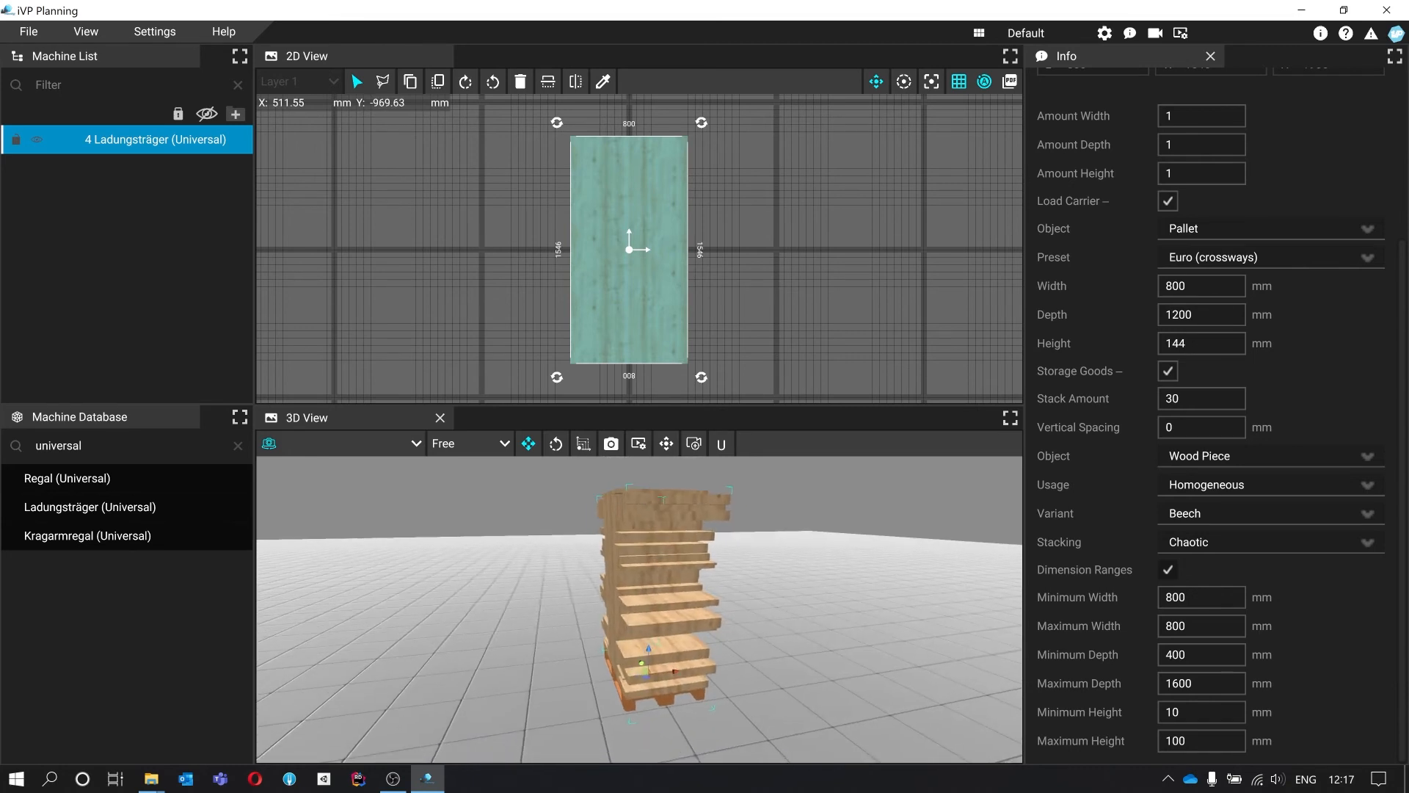
Try Fir Tree stacking for the wood pieces and inspect the stack from several sides.
click(1293, 543)
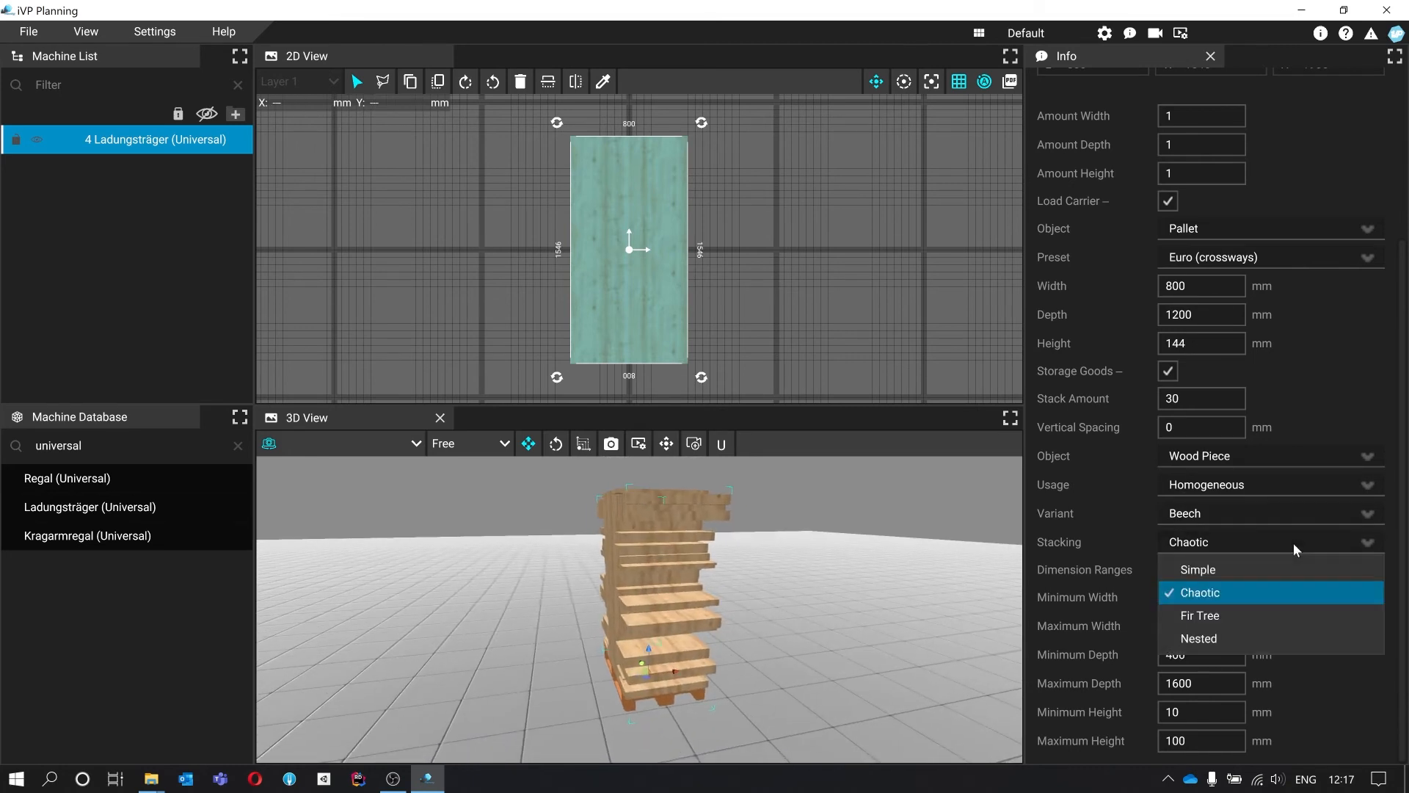
click(1276, 624)
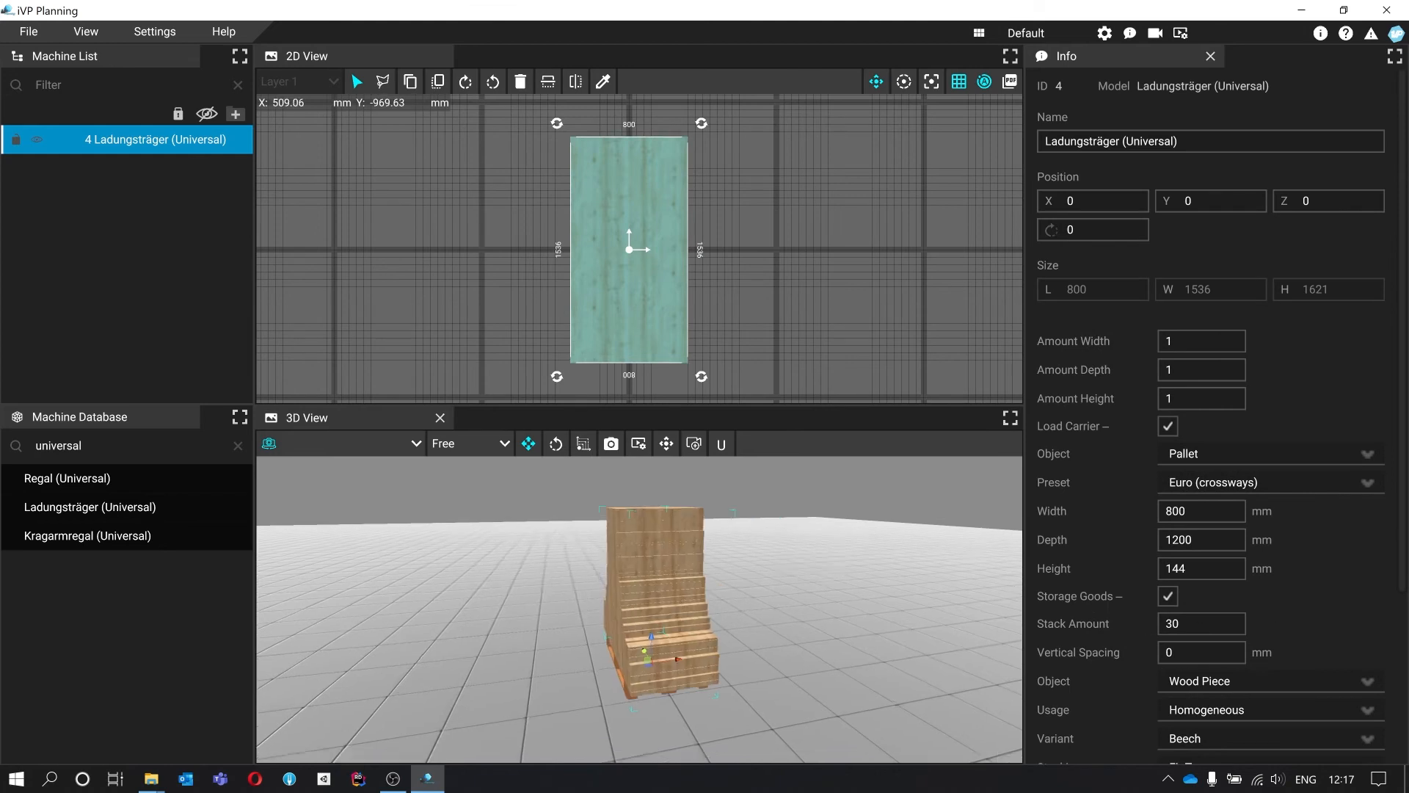
right_drag(705, 558, 844, 571)
scroll(1177, 519, down, 2)
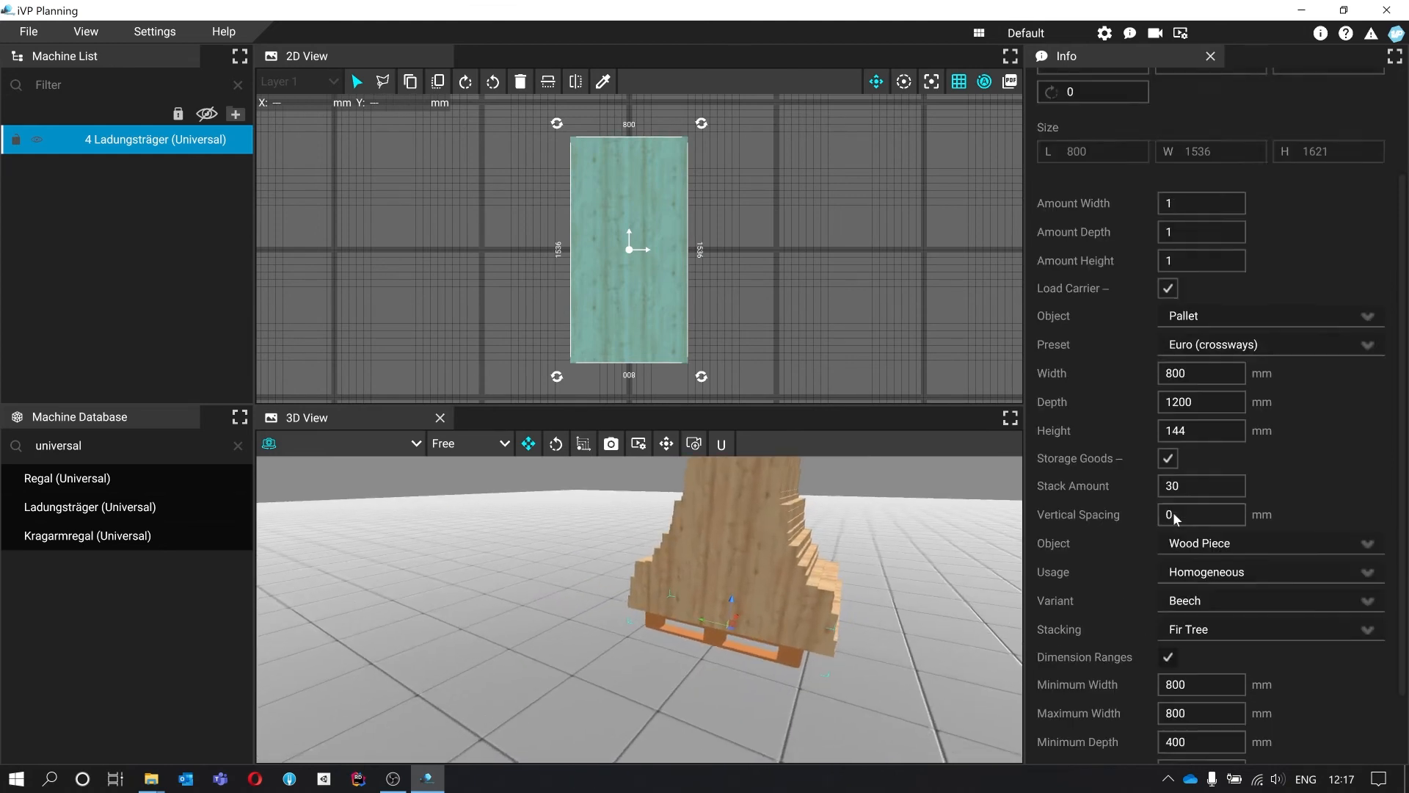
scroll(1176, 519, down, 2)
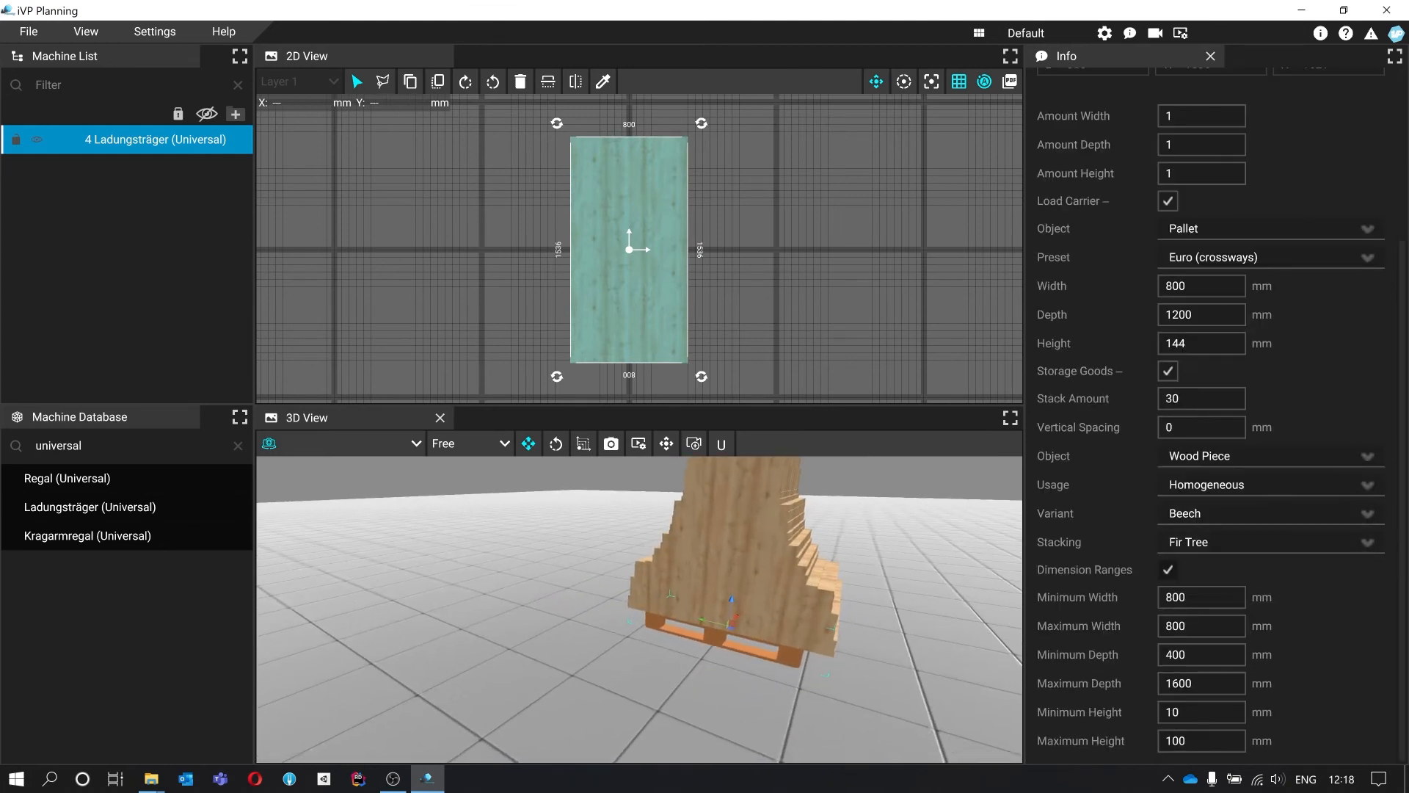
right_drag(705, 528, 734, 638)
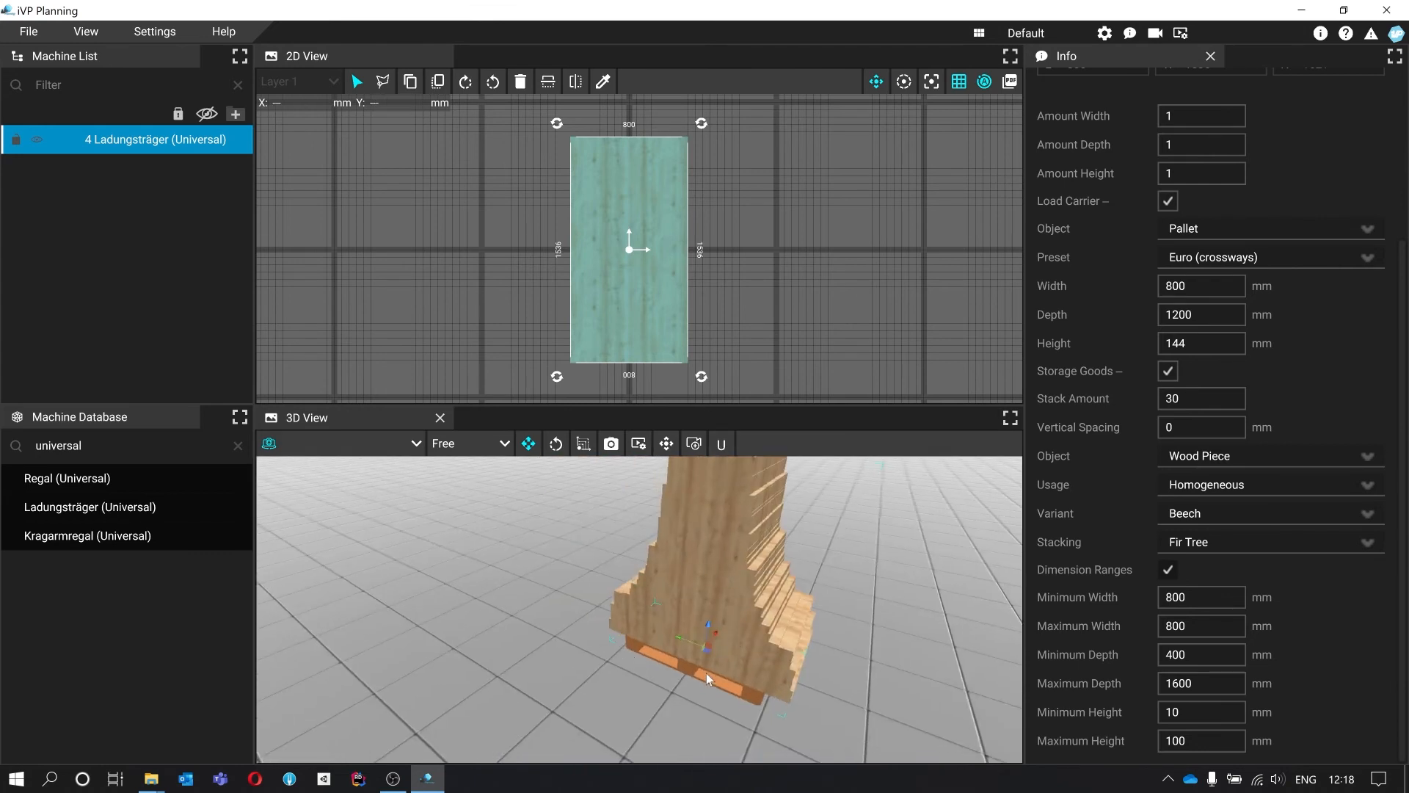
mouse_move(858, 702)
right_down()
mouse_move(842, 720)
mouse_move(863, 697)
mouse_move(741, 698)
mouse_move(837, 698)
mouse_move(860, 679)
mouse_move(863, 696)
mouse_move(807, 696)
mouse_move(848, 688)
right_up()
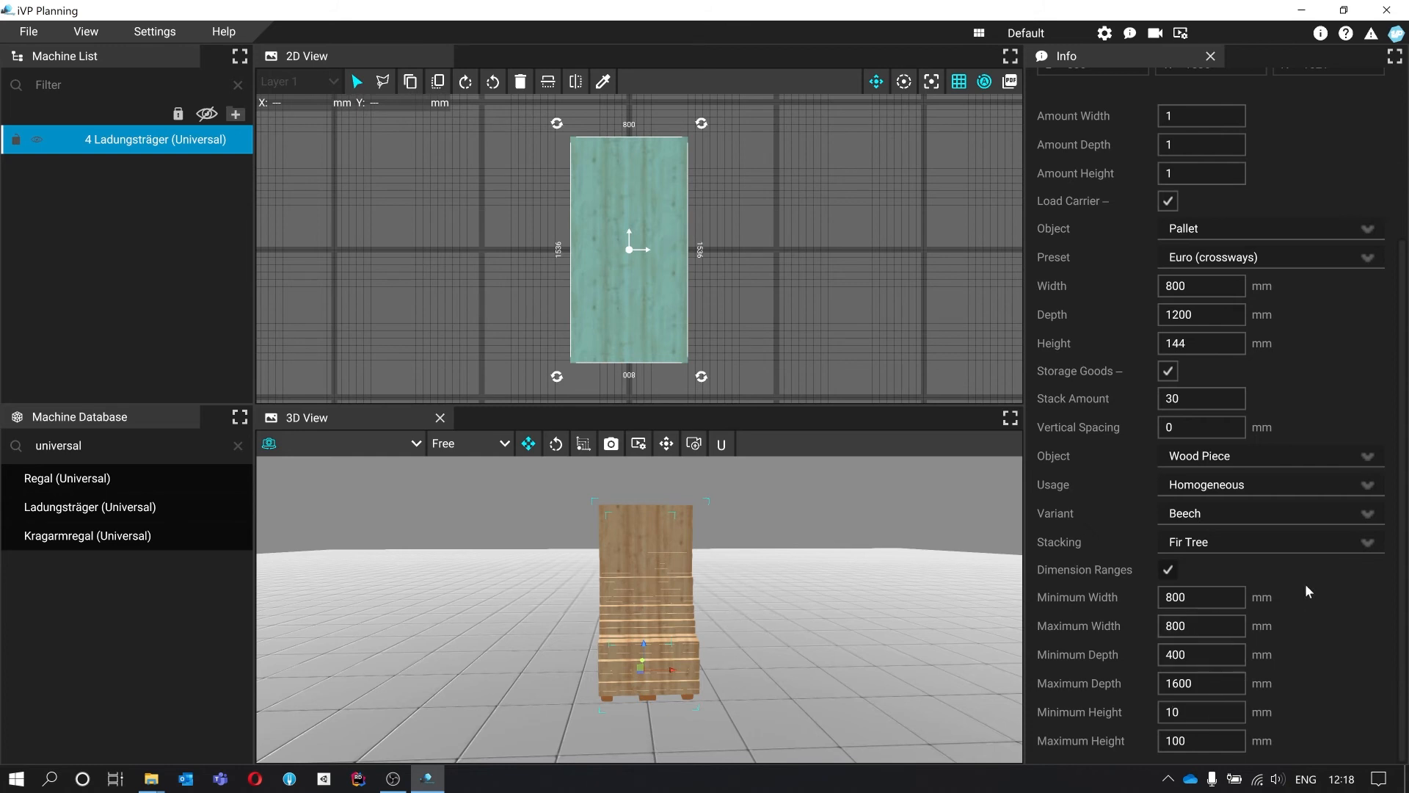
Change the wood pieces' Stacking to Nested and inspect the arrangement on the pallet from above.
click(1319, 543)
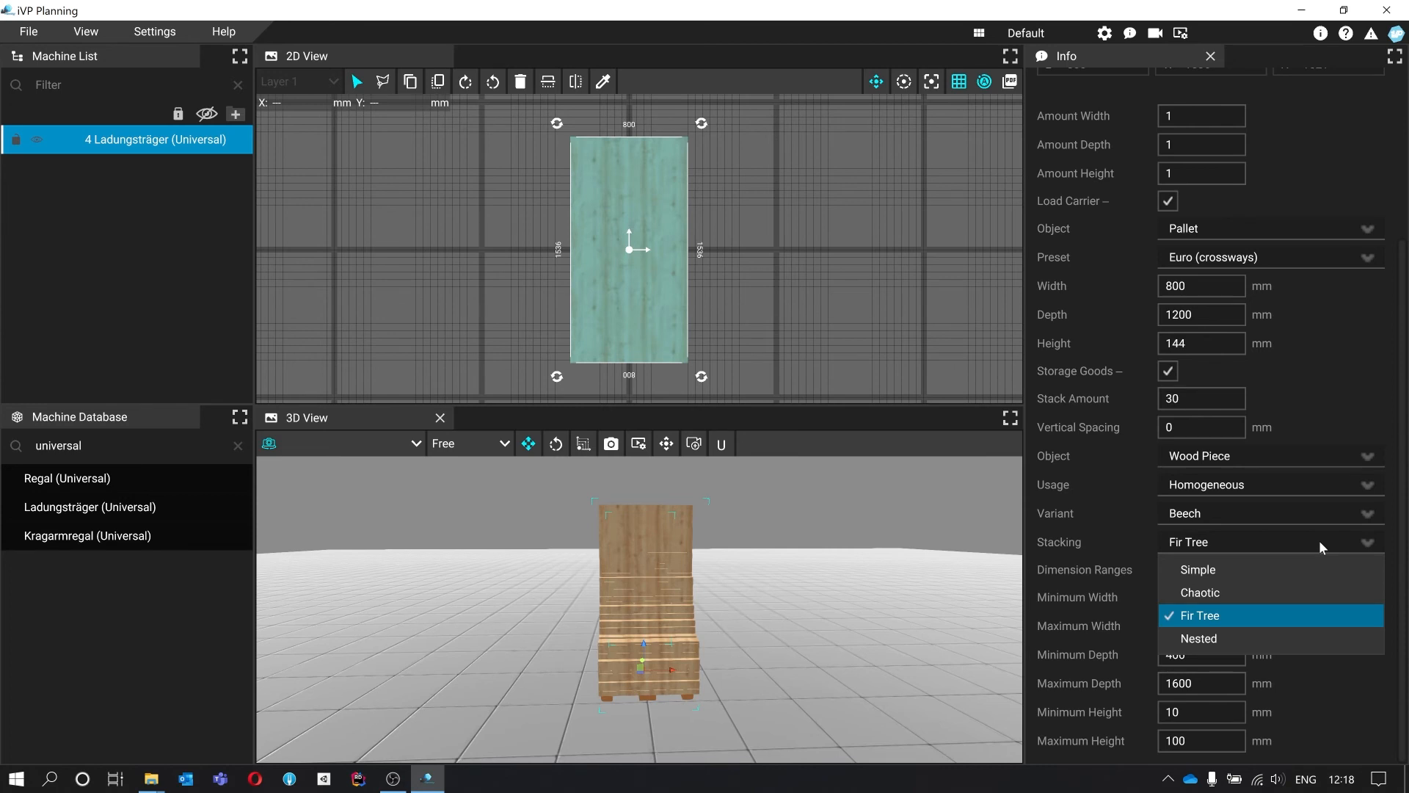
click(1296, 640)
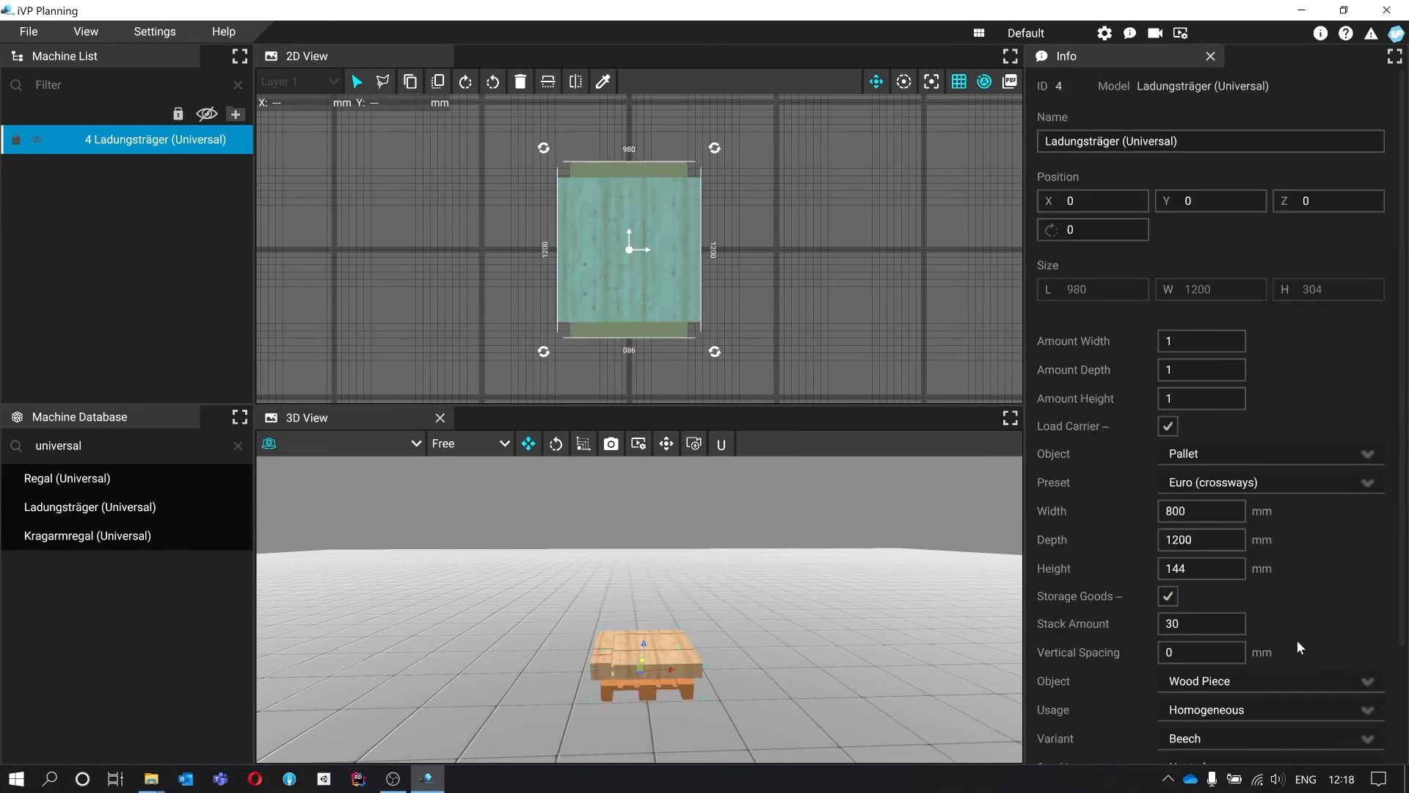
scroll(769, 637, up, 5)
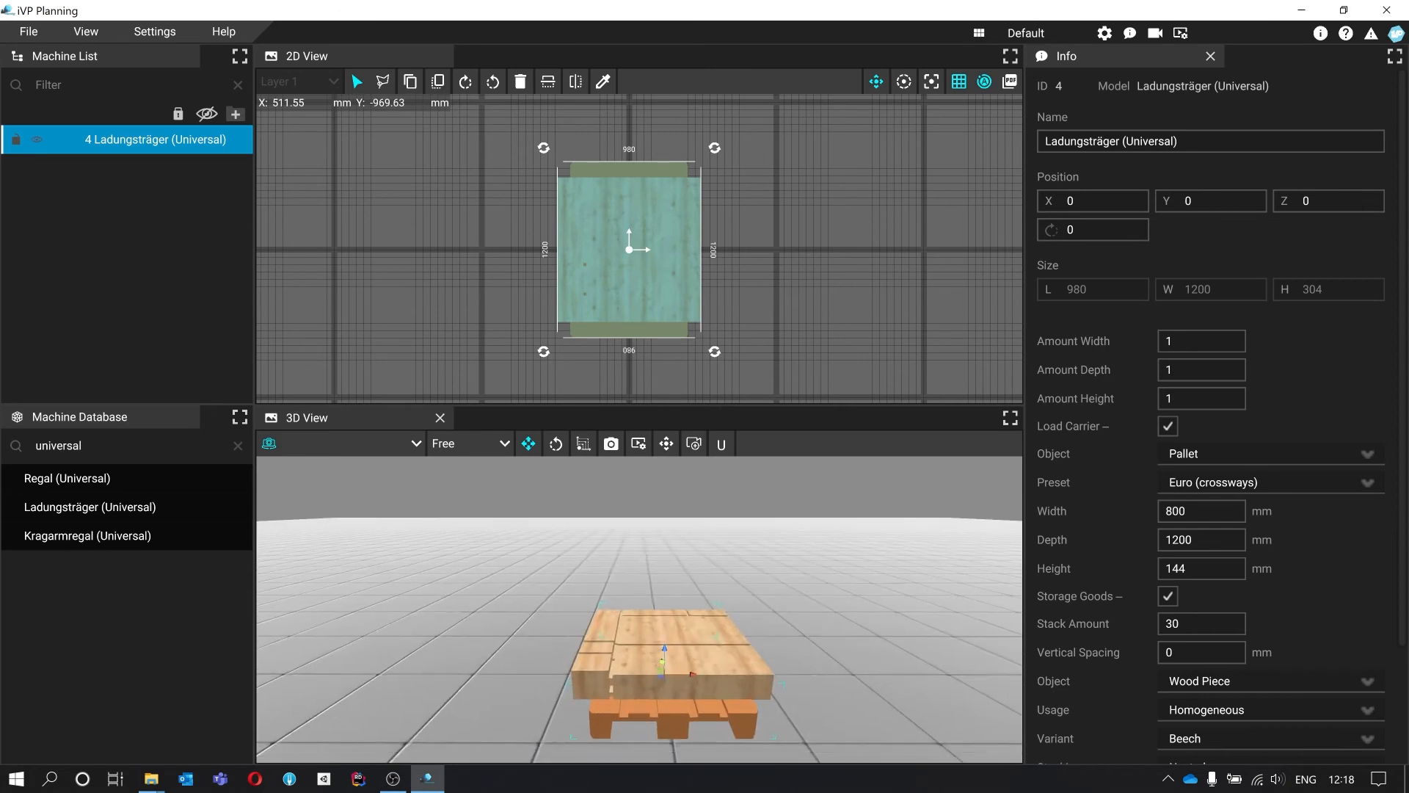
right_drag(768, 637, 716, 595)
scroll(750, 612, up, 6)
Try a Width of 2000 mm for the nested wood pieces and inspect how they lie on the pallet.
scroll(716, 595, down, 4)
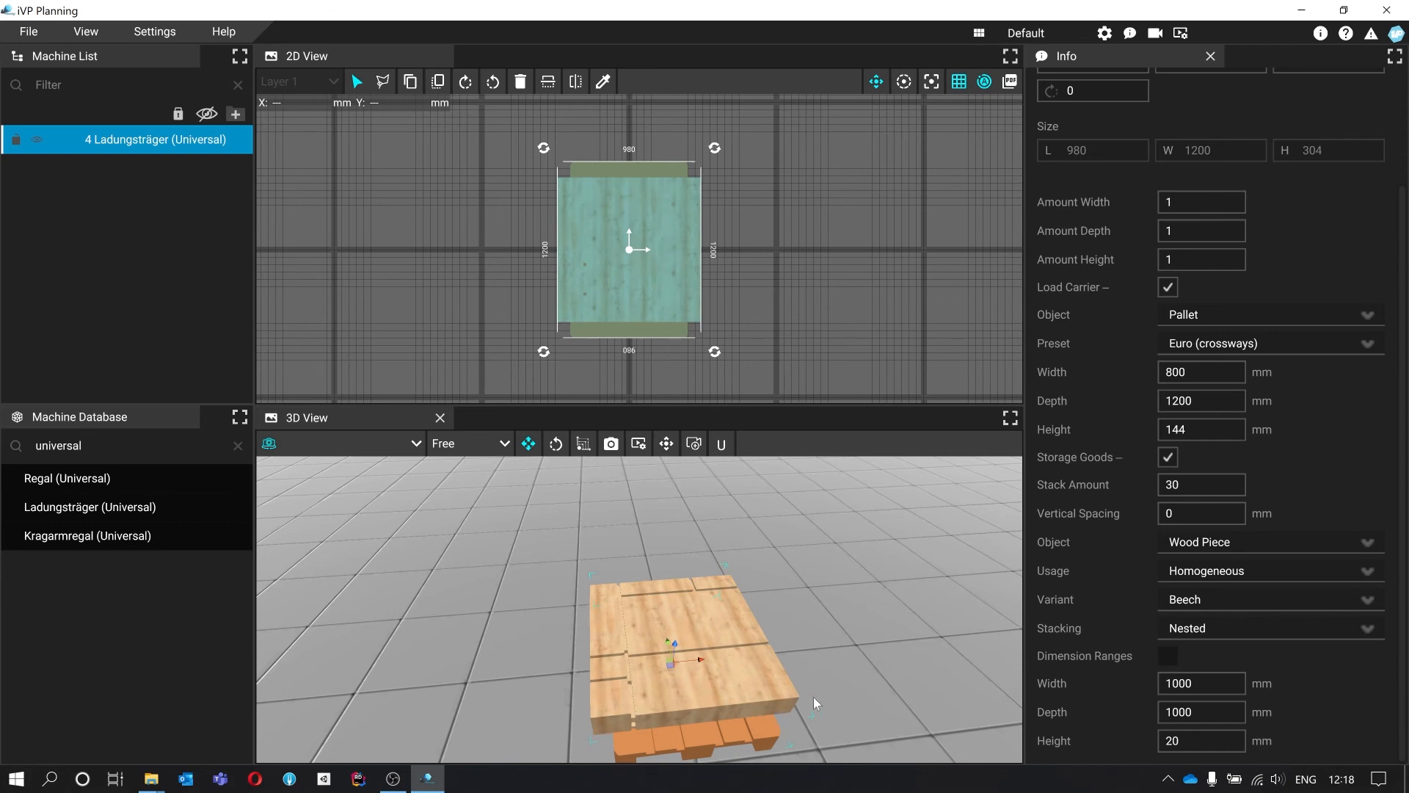
double_click(1232, 686)
text(2000)
key(Return)
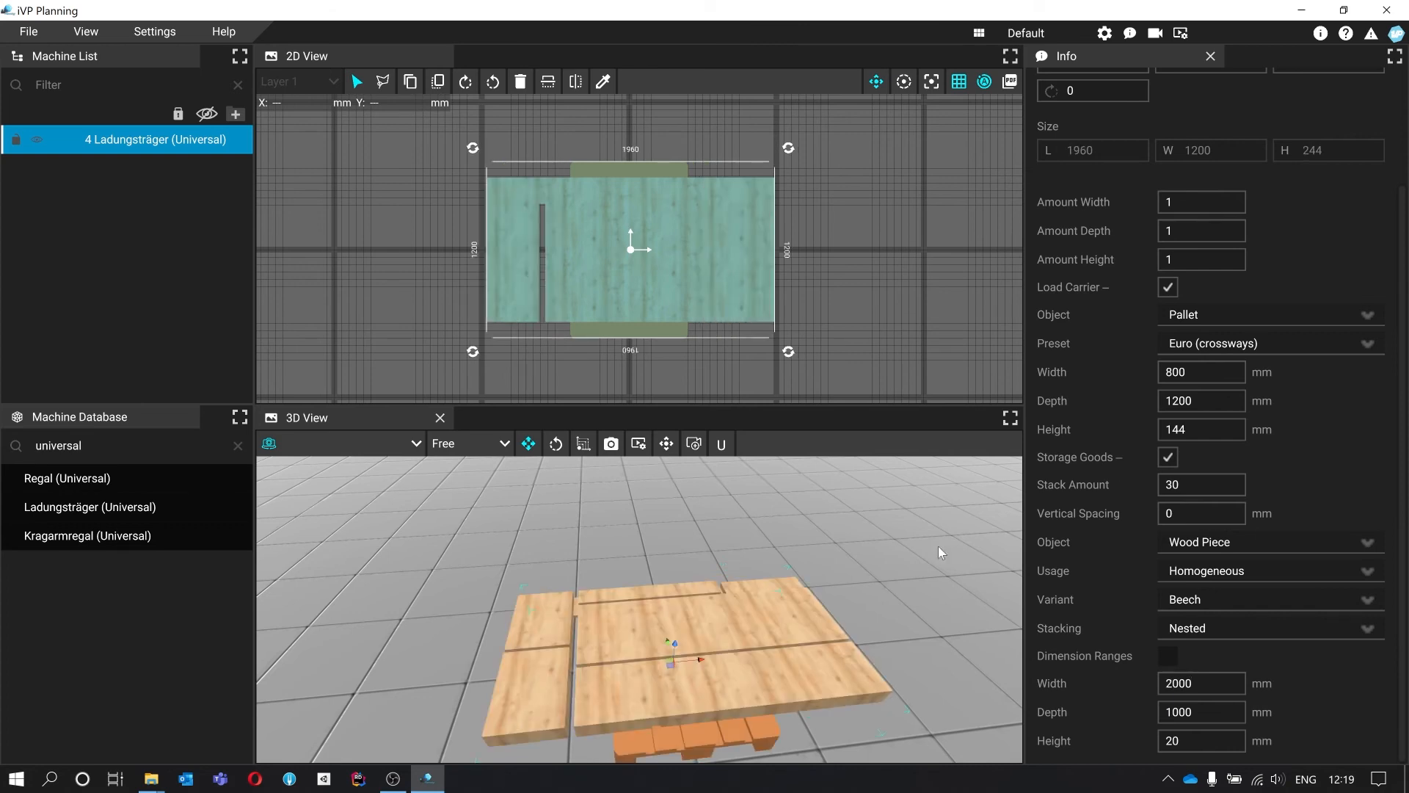
scroll(938, 547, up, 3)
right_drag(758, 469, 741, 566)
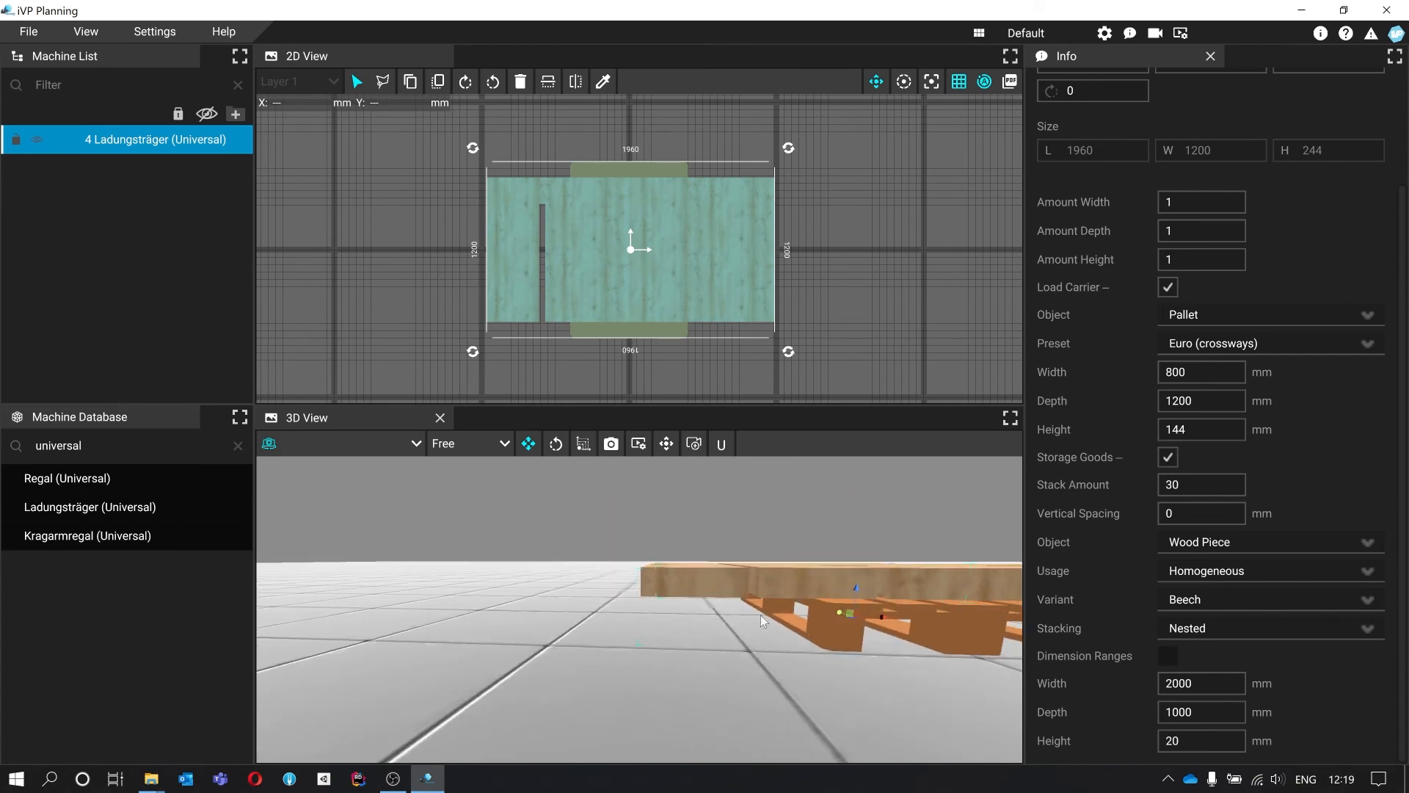
right_drag(850, 631, 617, 672)
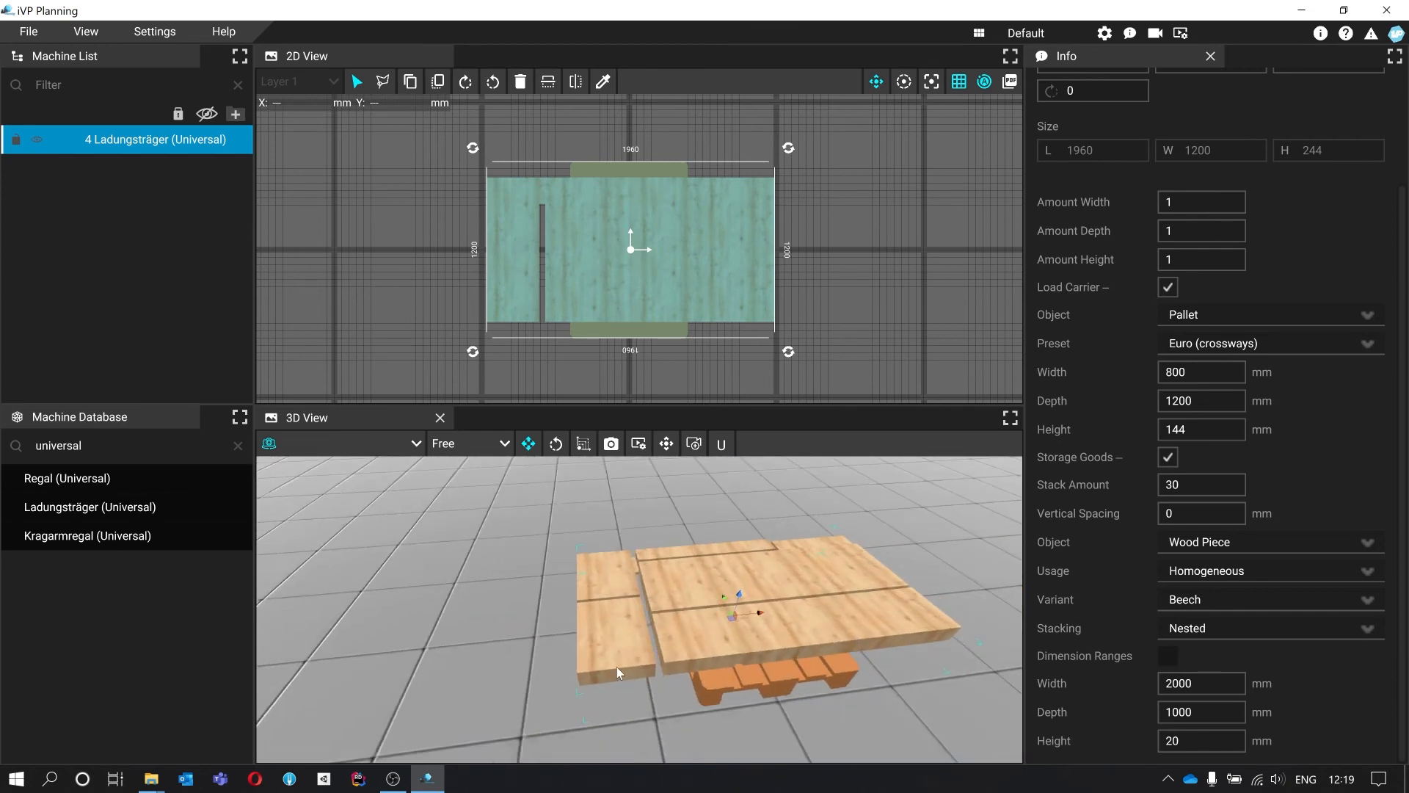
Set the nested wood pieces' Width to 800 mm and Depth to 1200 mm.
right_drag(944, 665, 571, 512)
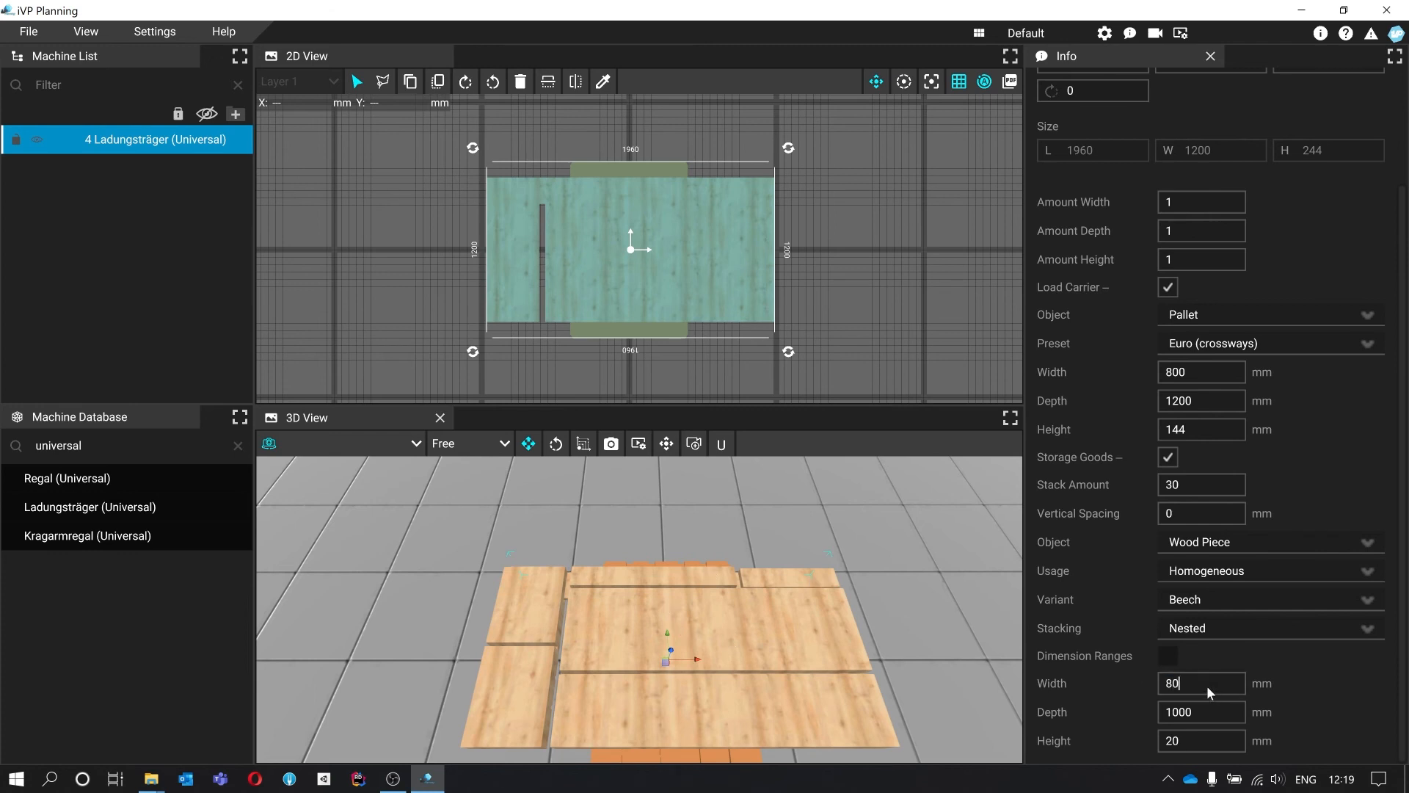
key(Return)
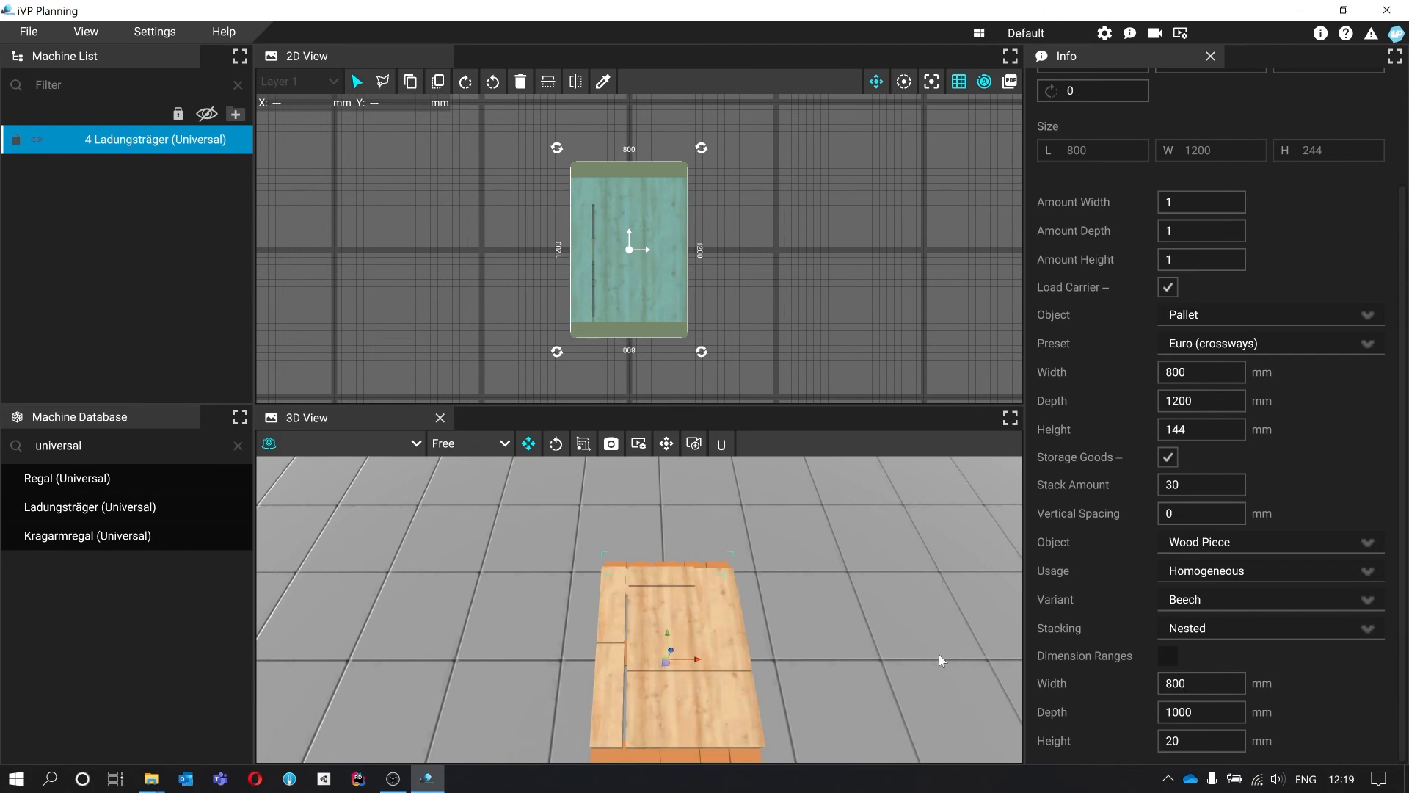
right_drag(939, 654, 1082, 640)
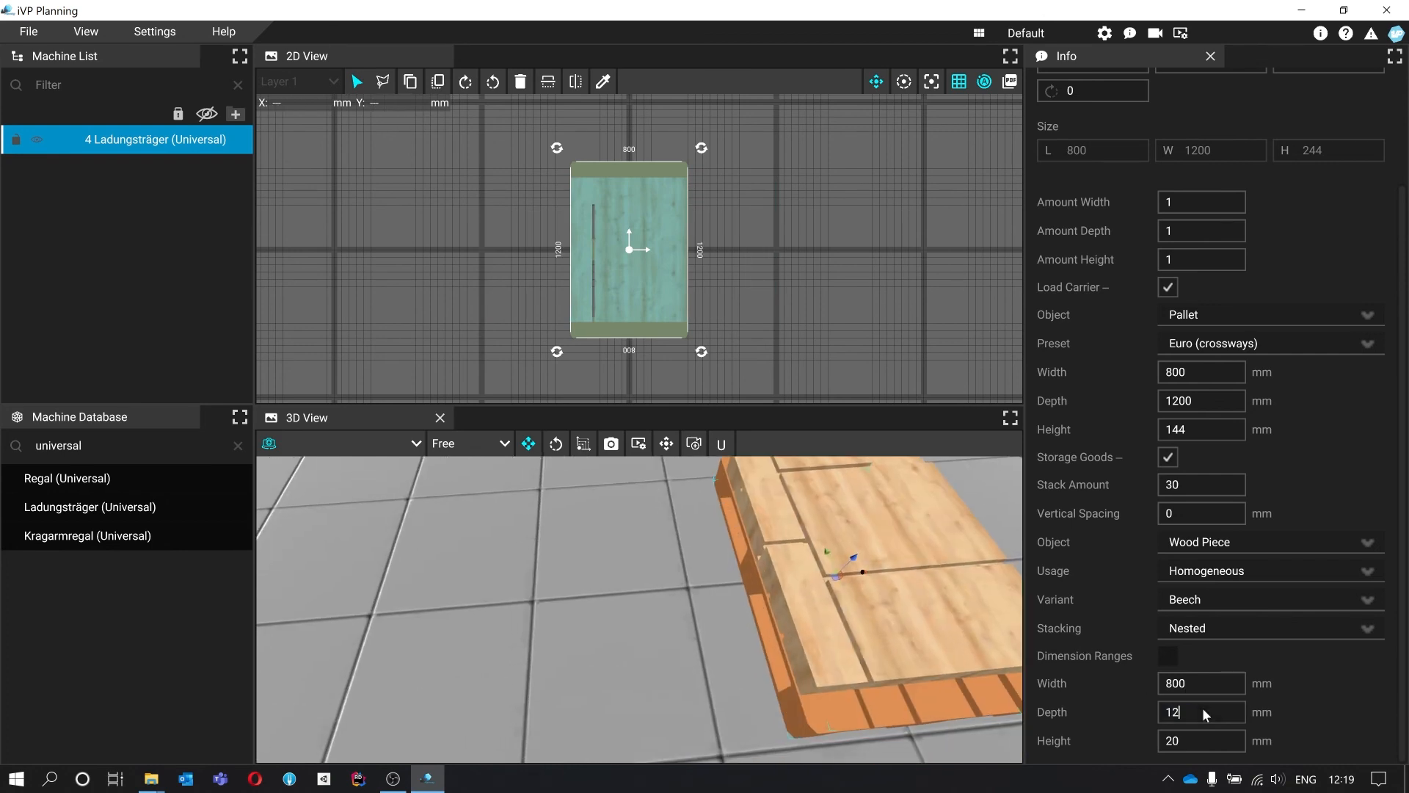
key(Return)
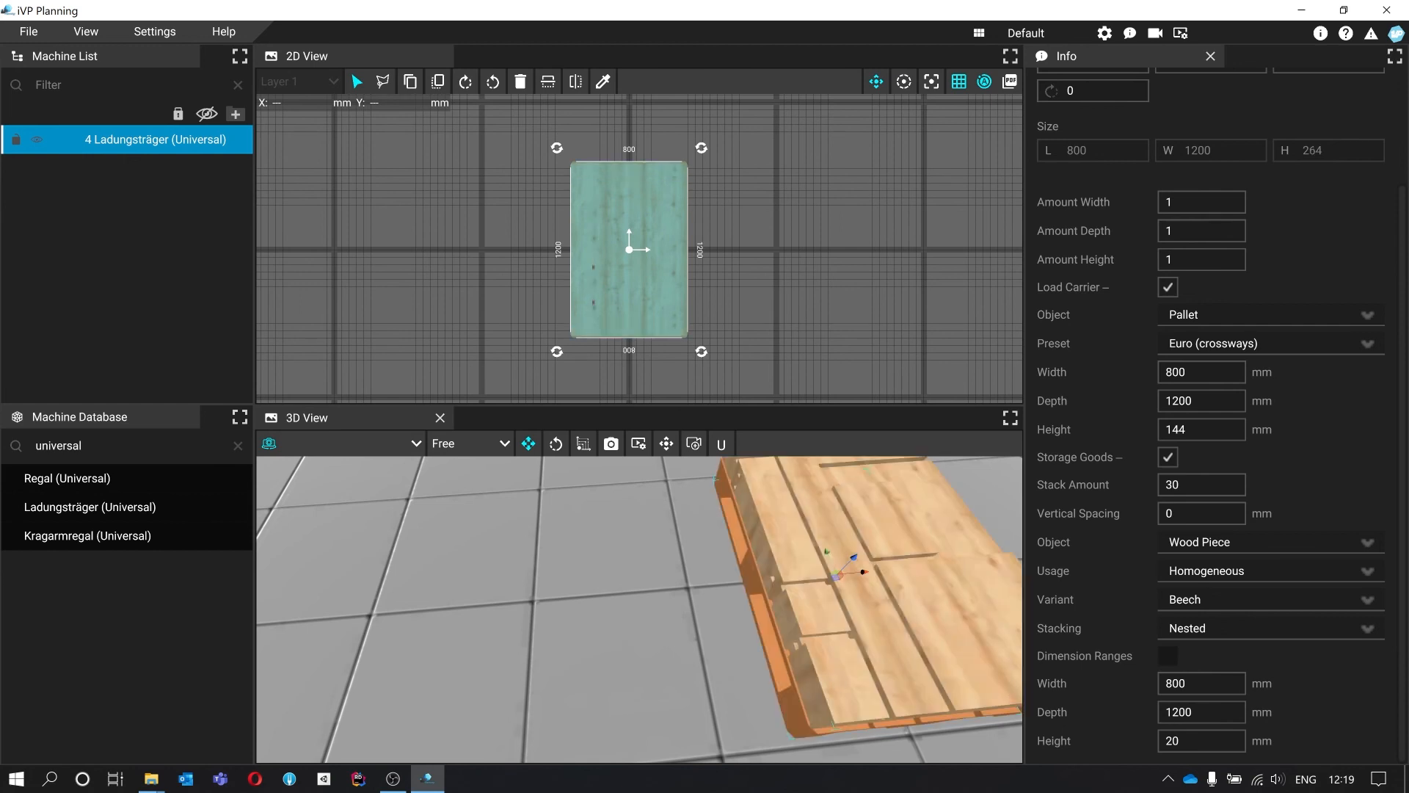
right_drag(701, 580, 749, 532)
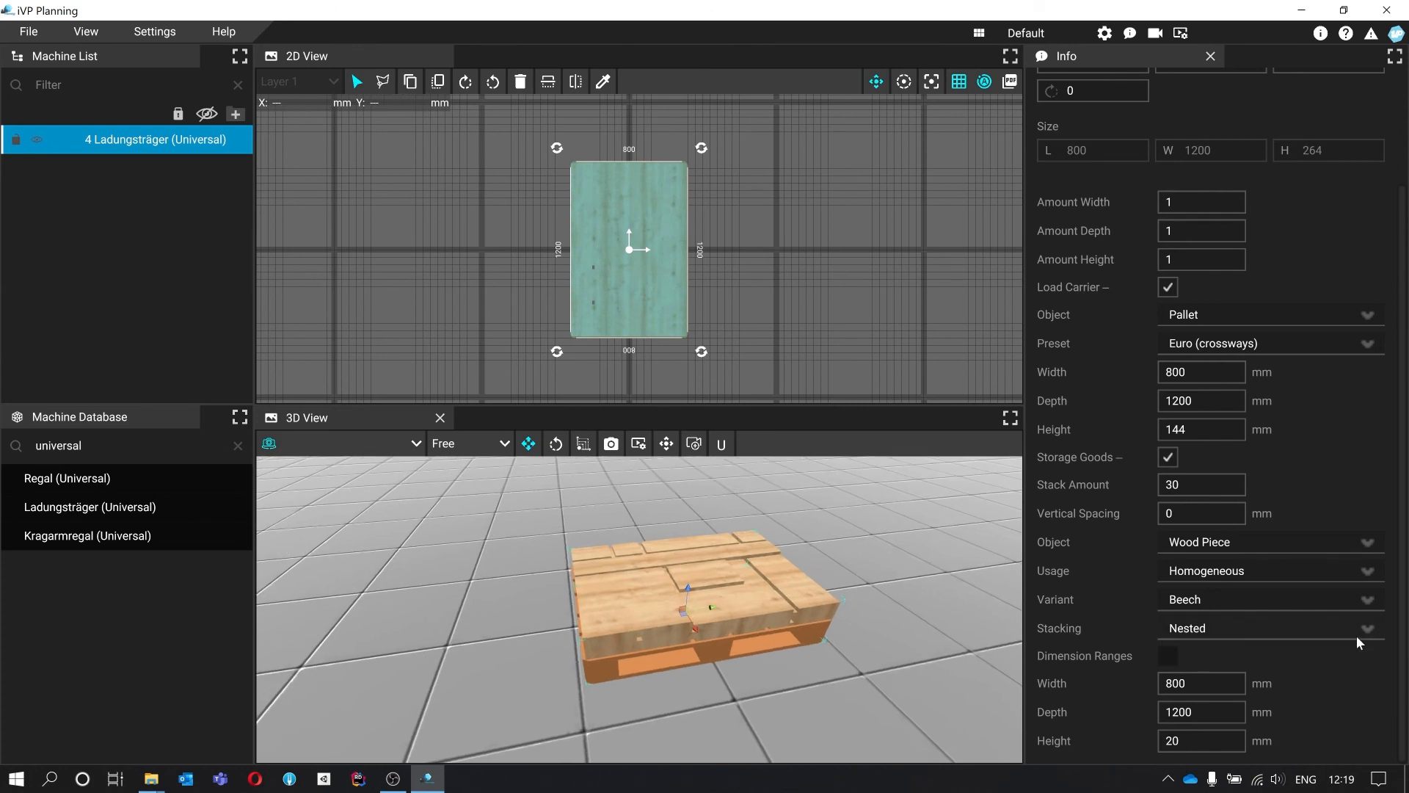
Change the wood pieces' Usage to Random and inspect the mixed materials on the pallet.
click(1357, 570)
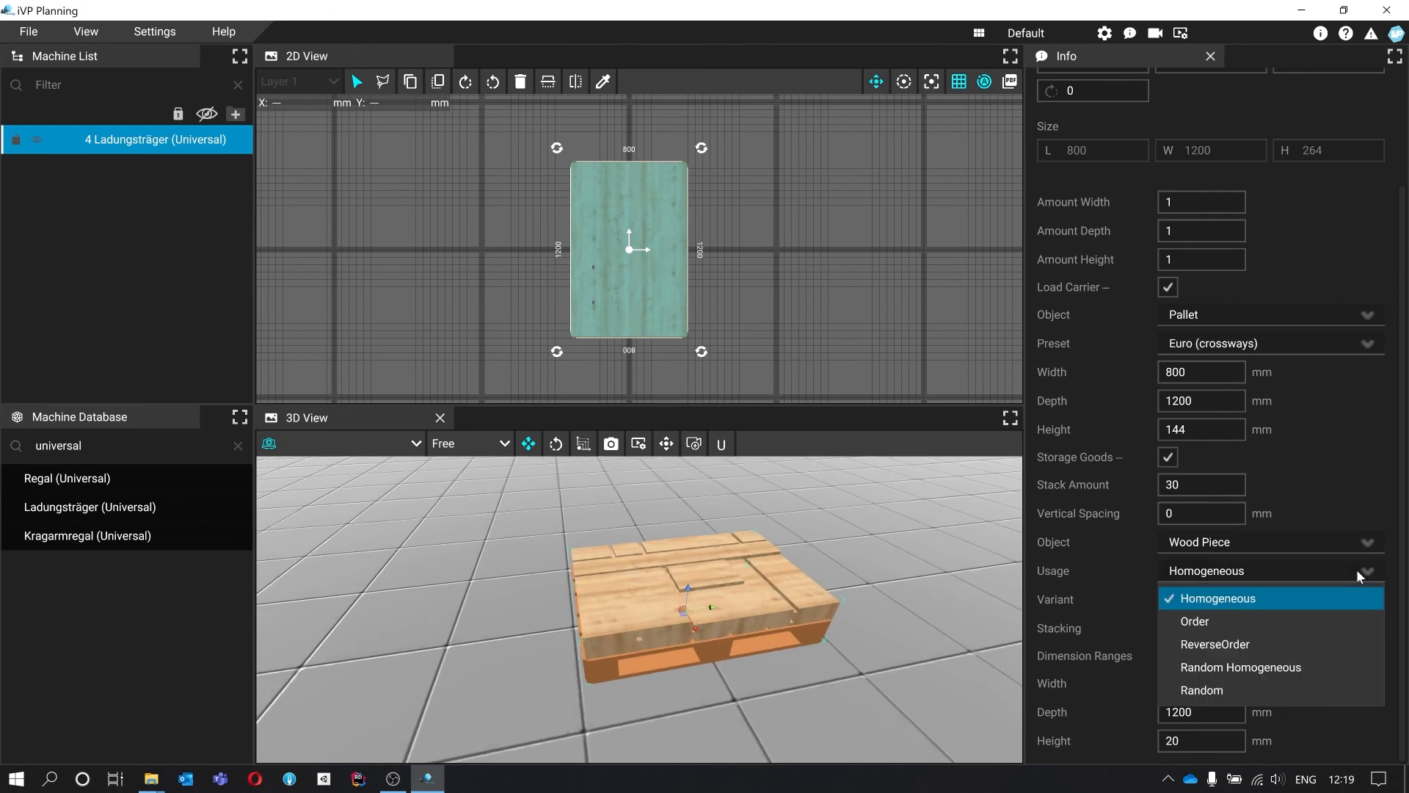
click(1319, 685)
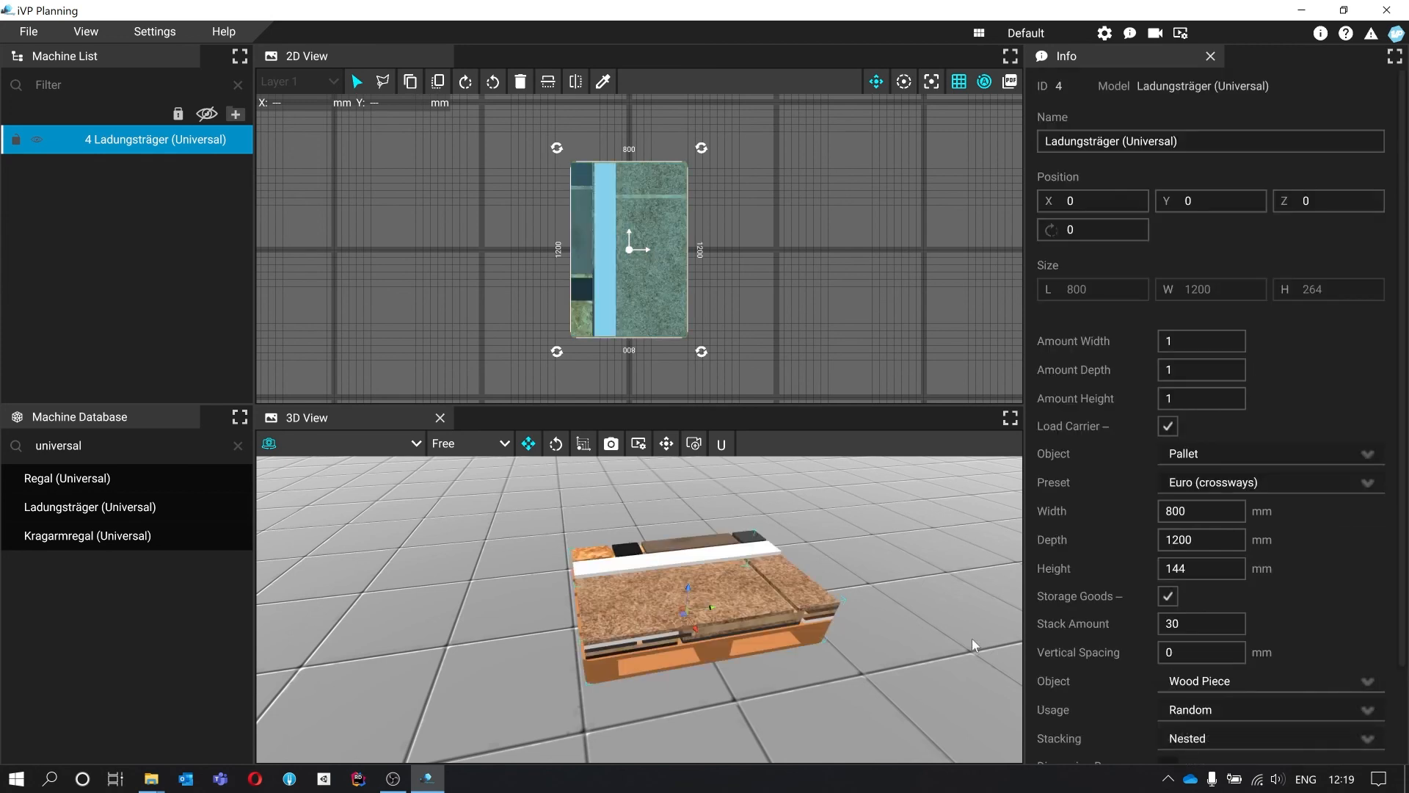
right_drag(705, 587, 748, 602)
scroll(639, 595, down, 5)
scroll(1279, 456, down, 3)
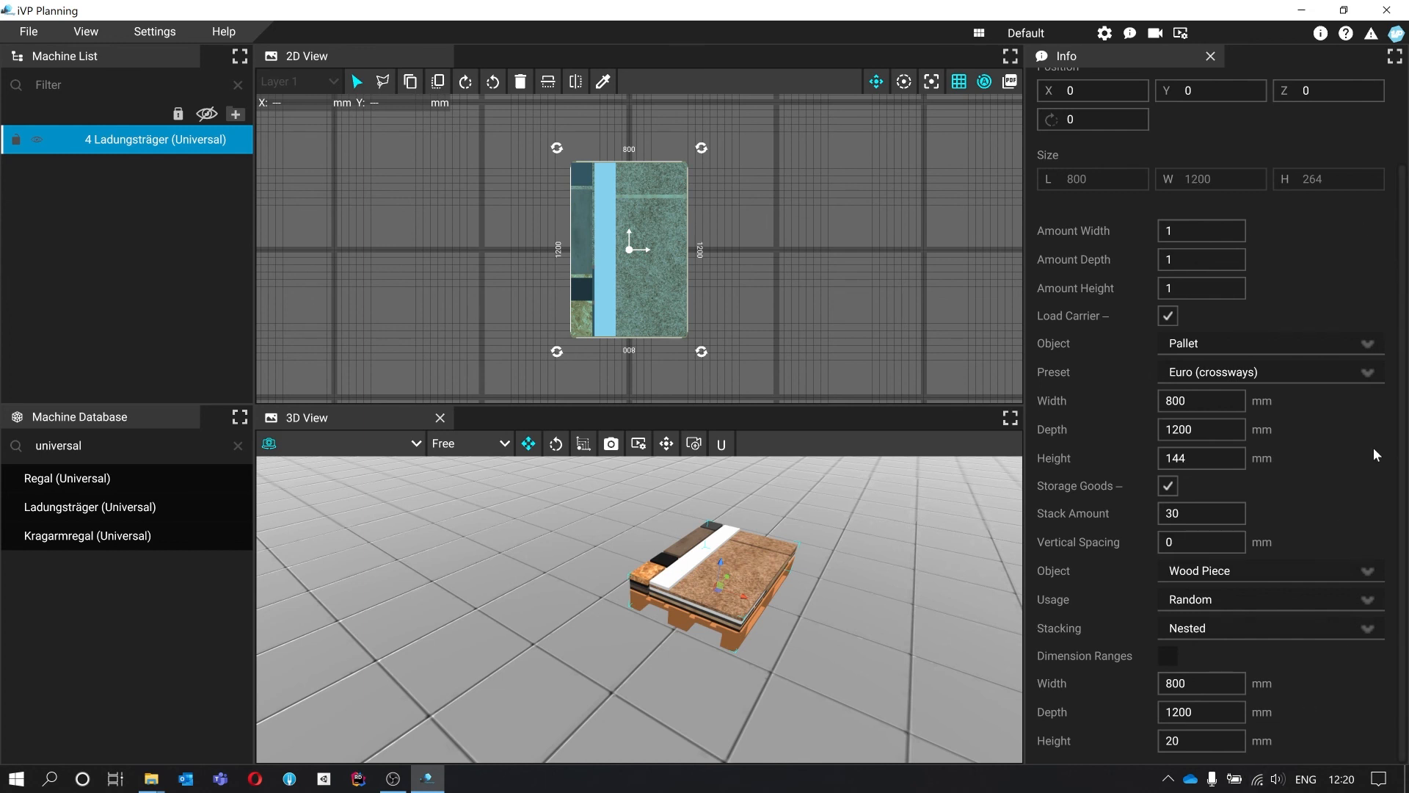
Set the load carrier's Amount Width and Amount Depth to 4 and view the resulting pallet grid.
mouse_move(885, 548)
right_down()
mouse_move(926, 506)
mouse_move(973, 496)
mouse_move(896, 531)
right_up()
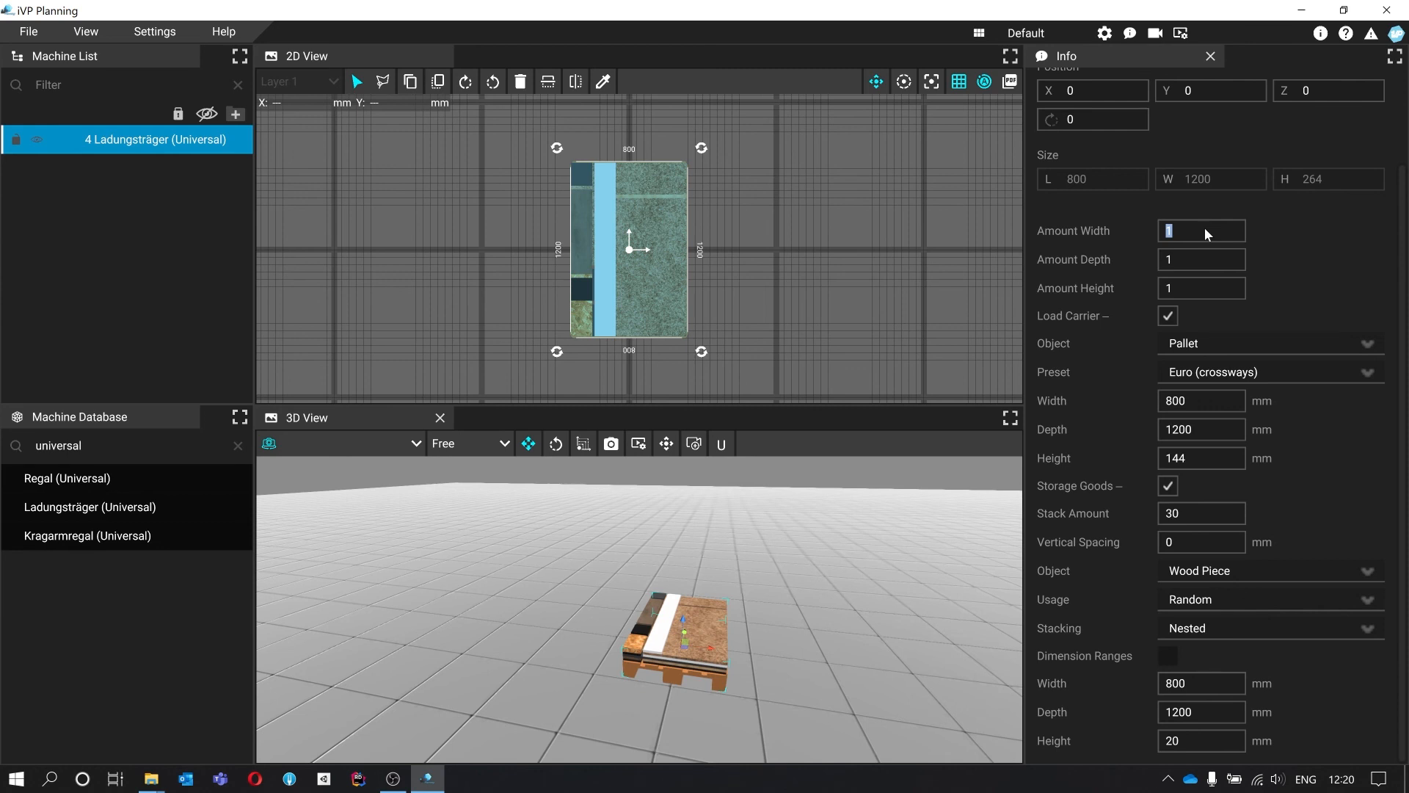
text(4)
key(Return)
mouse_move(943, 572)
right_down()
mouse_move(980, 564)
mouse_move(960, 562)
right_up()
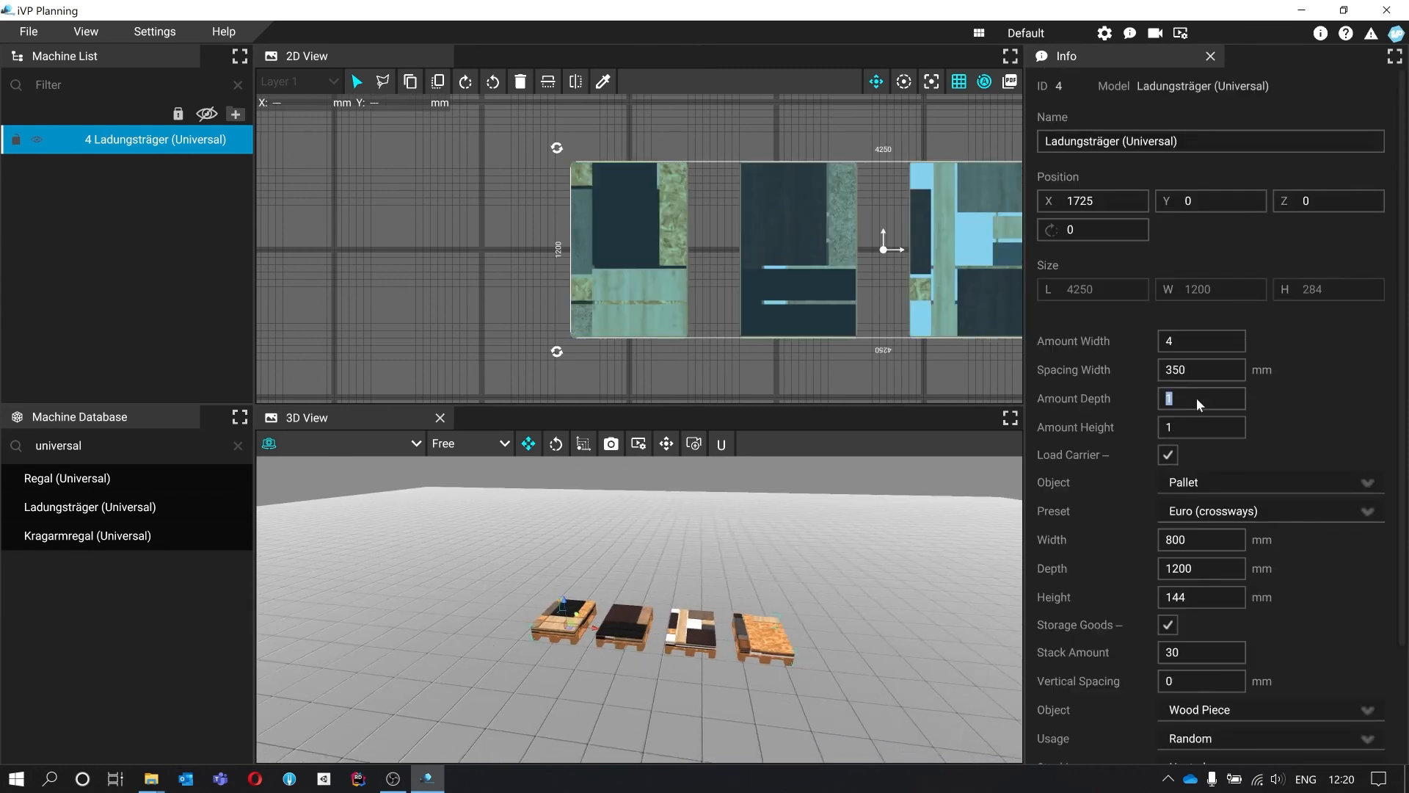
text(4)
key(Return)
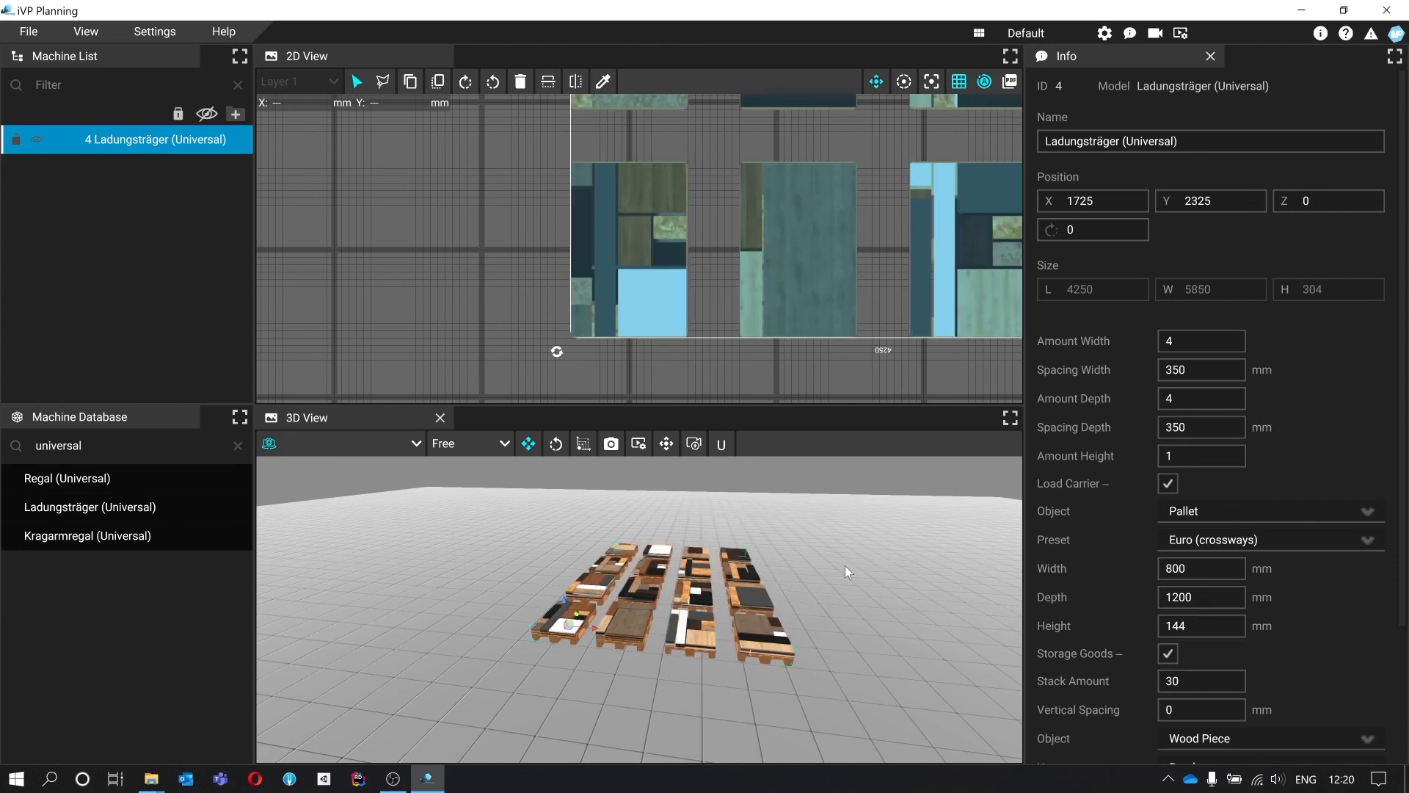
right_drag(848, 571, 1374, 585)
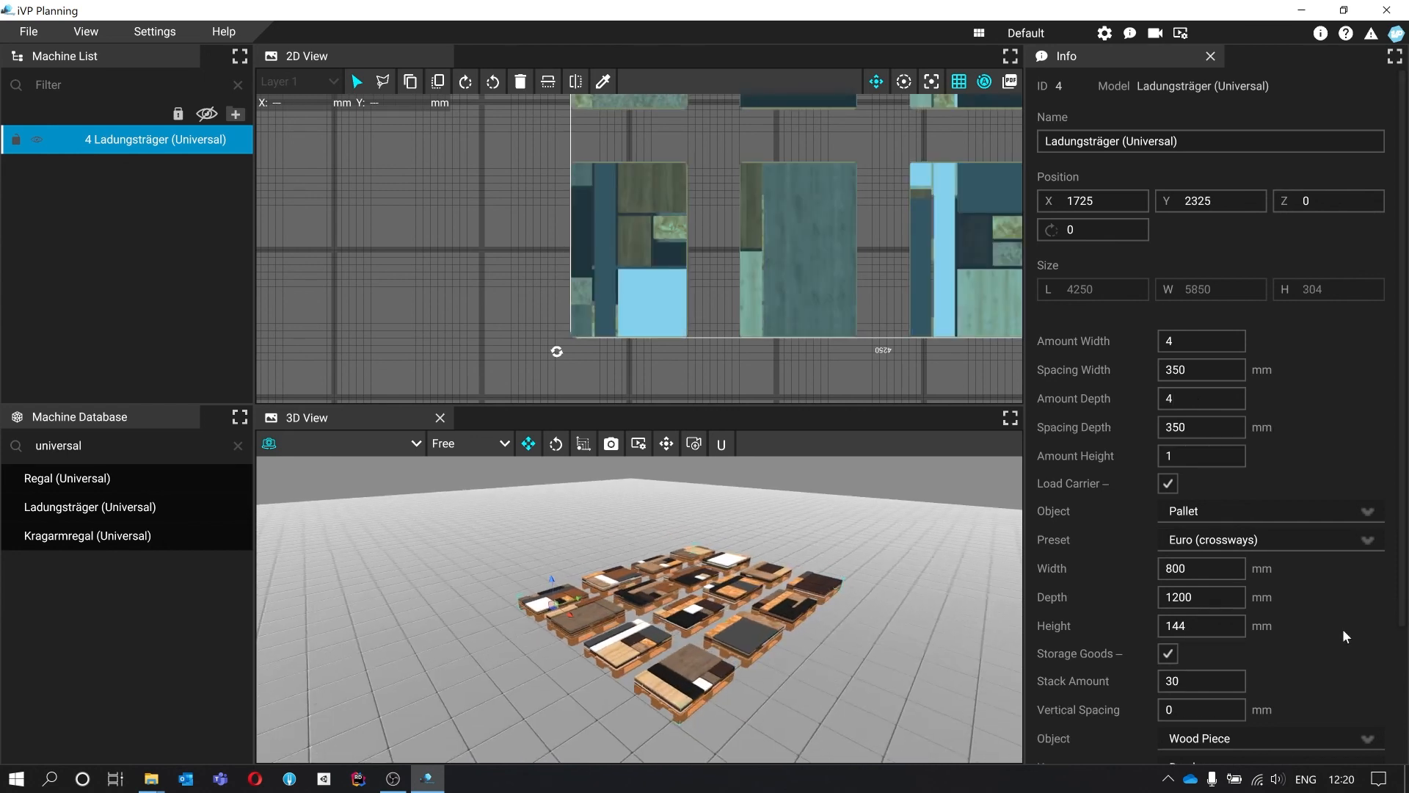
Change the storage goods' Object to Box and view the stacked boxes on the pallets.
click(1324, 733)
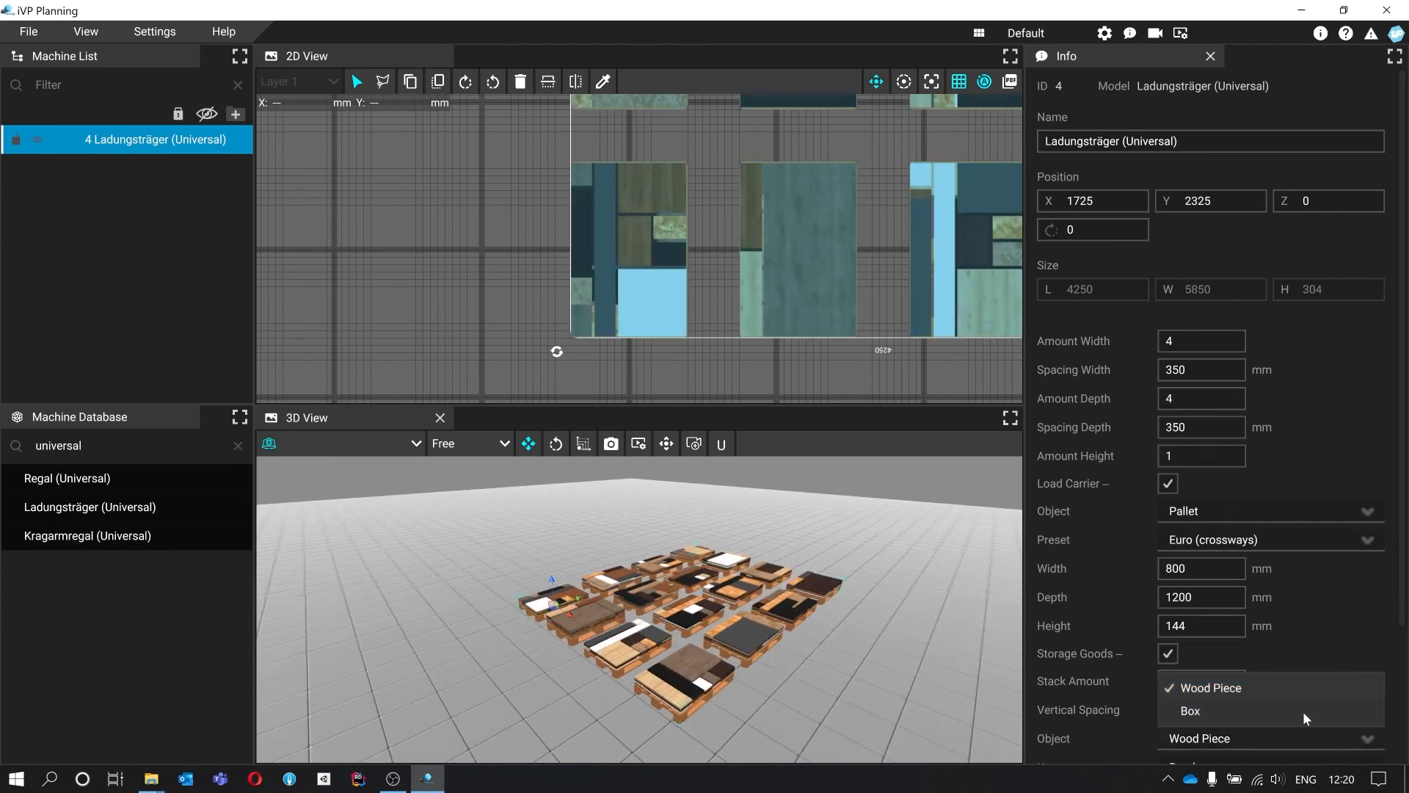
click(1302, 711)
right_drag(852, 614, 1060, 606)
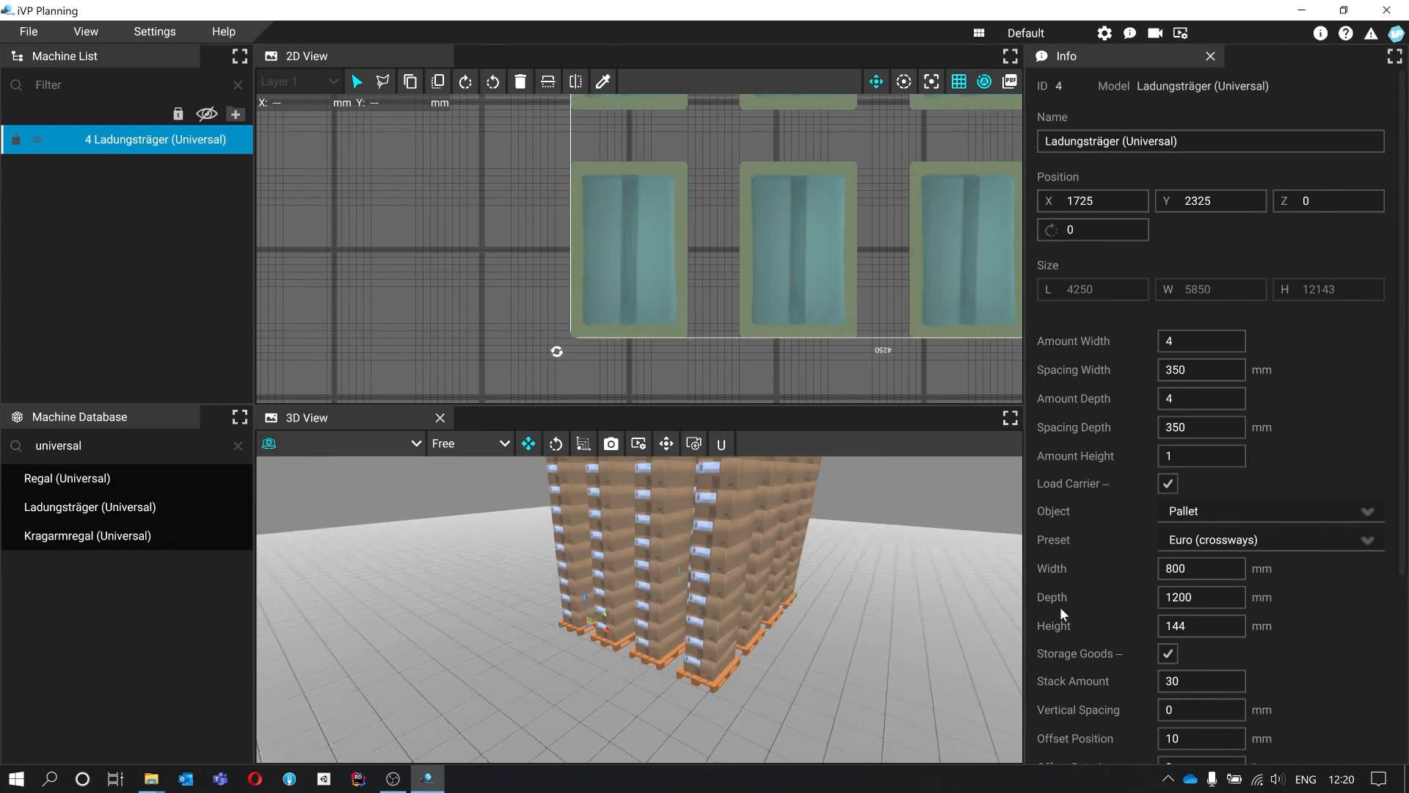
Change the boxes' Variant to 3 and view the stacks from another angle.
scroll(1284, 593, down, 3)
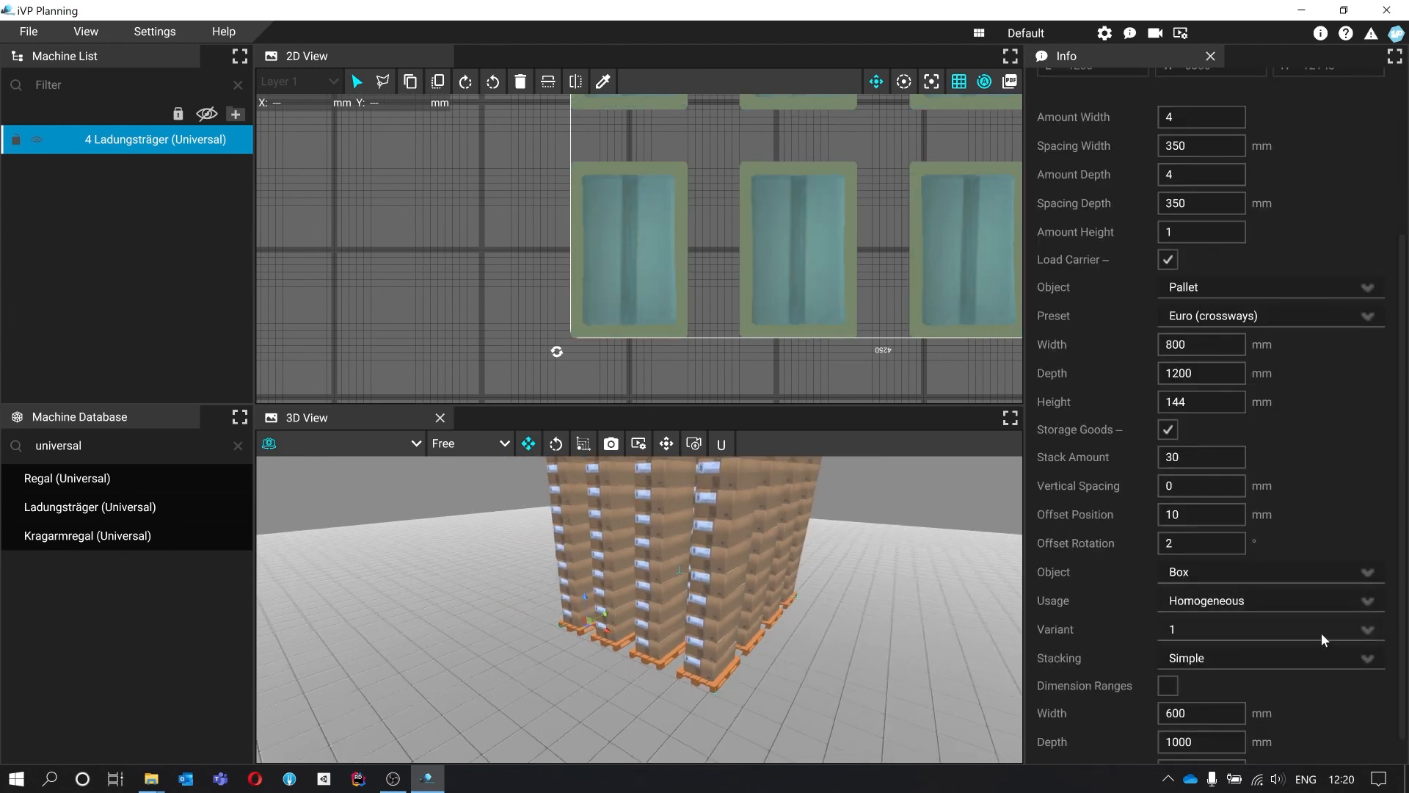
click(1322, 632)
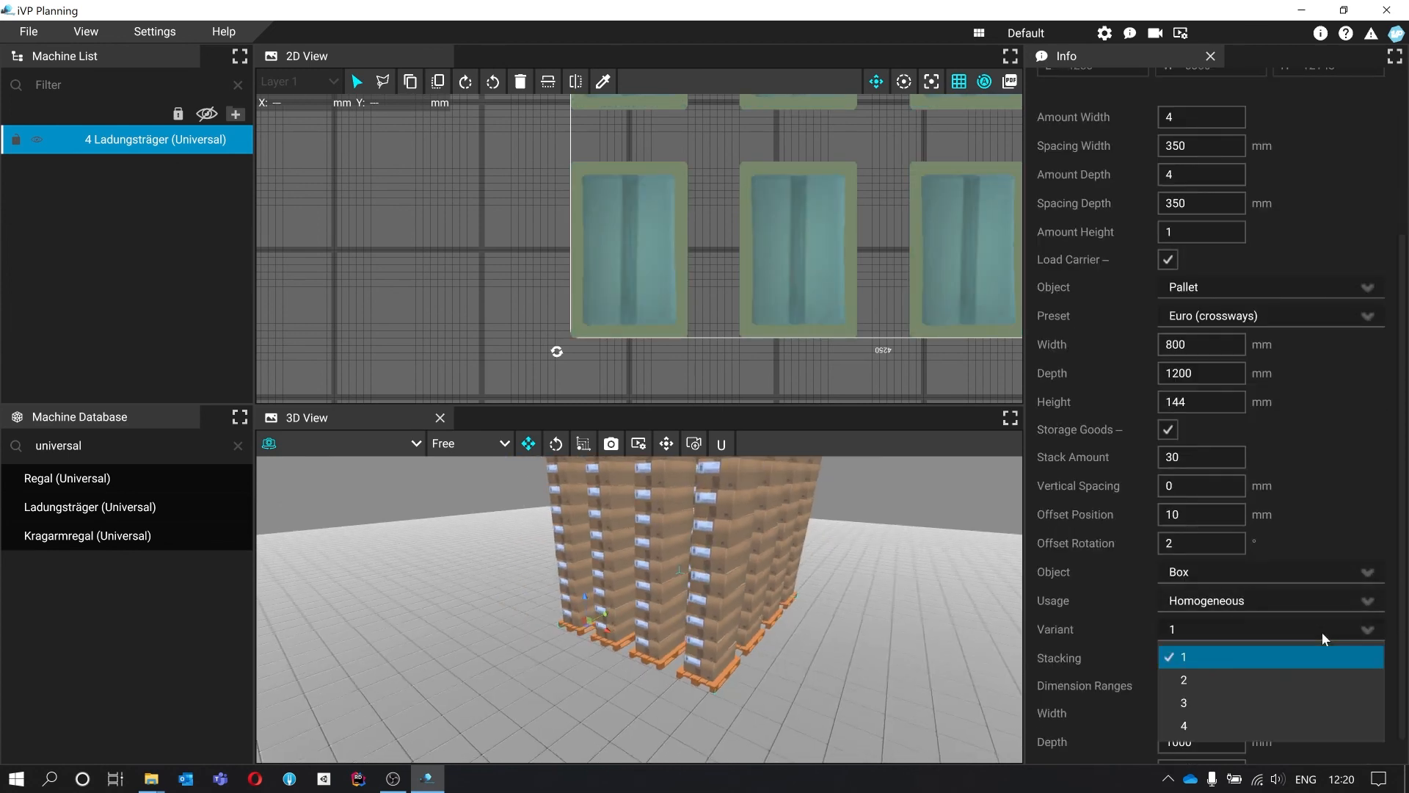
click(1307, 703)
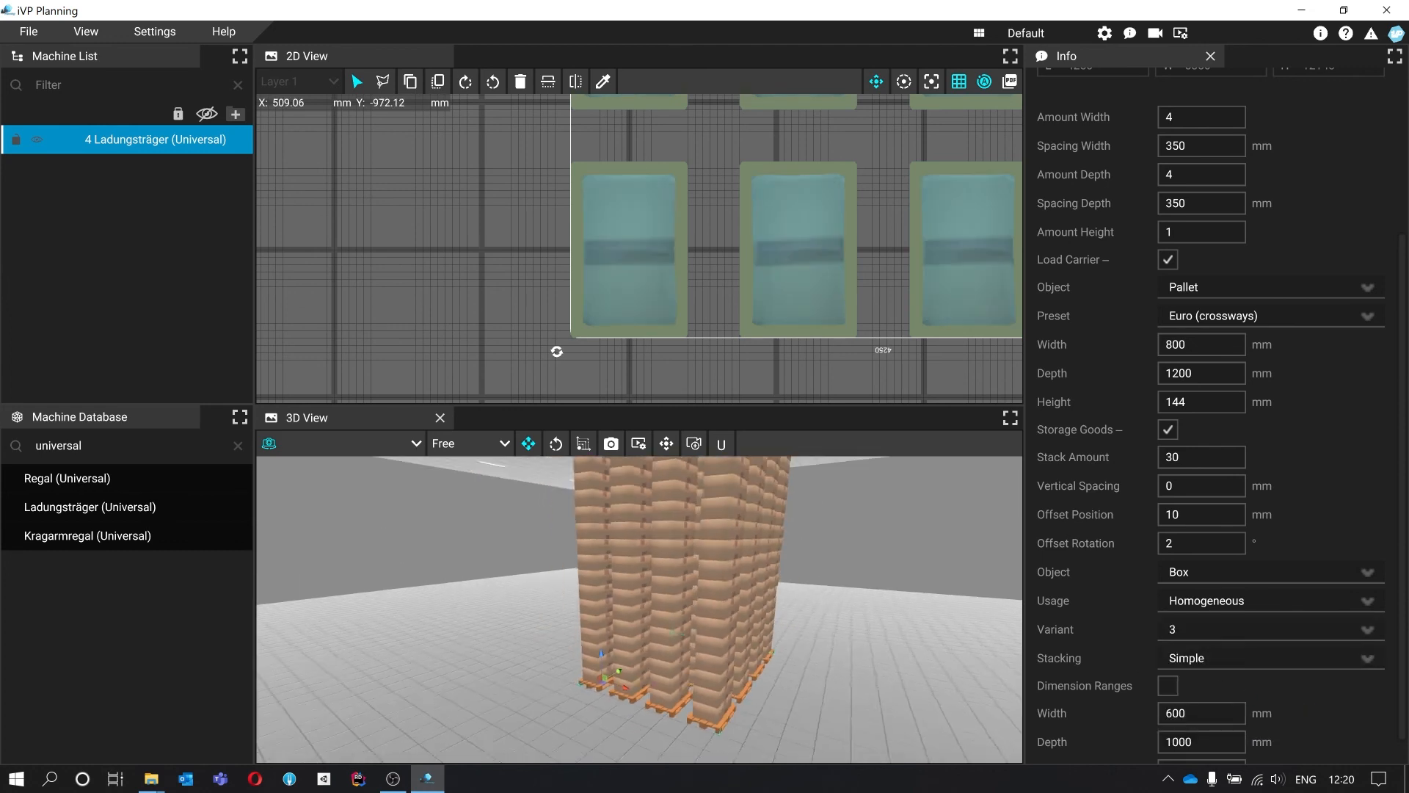
right_drag(640, 609, 530, 639)
Set the boxes' Variant to 2 and inspect the stacked pallets from the front in 3D.
click(1312, 632)
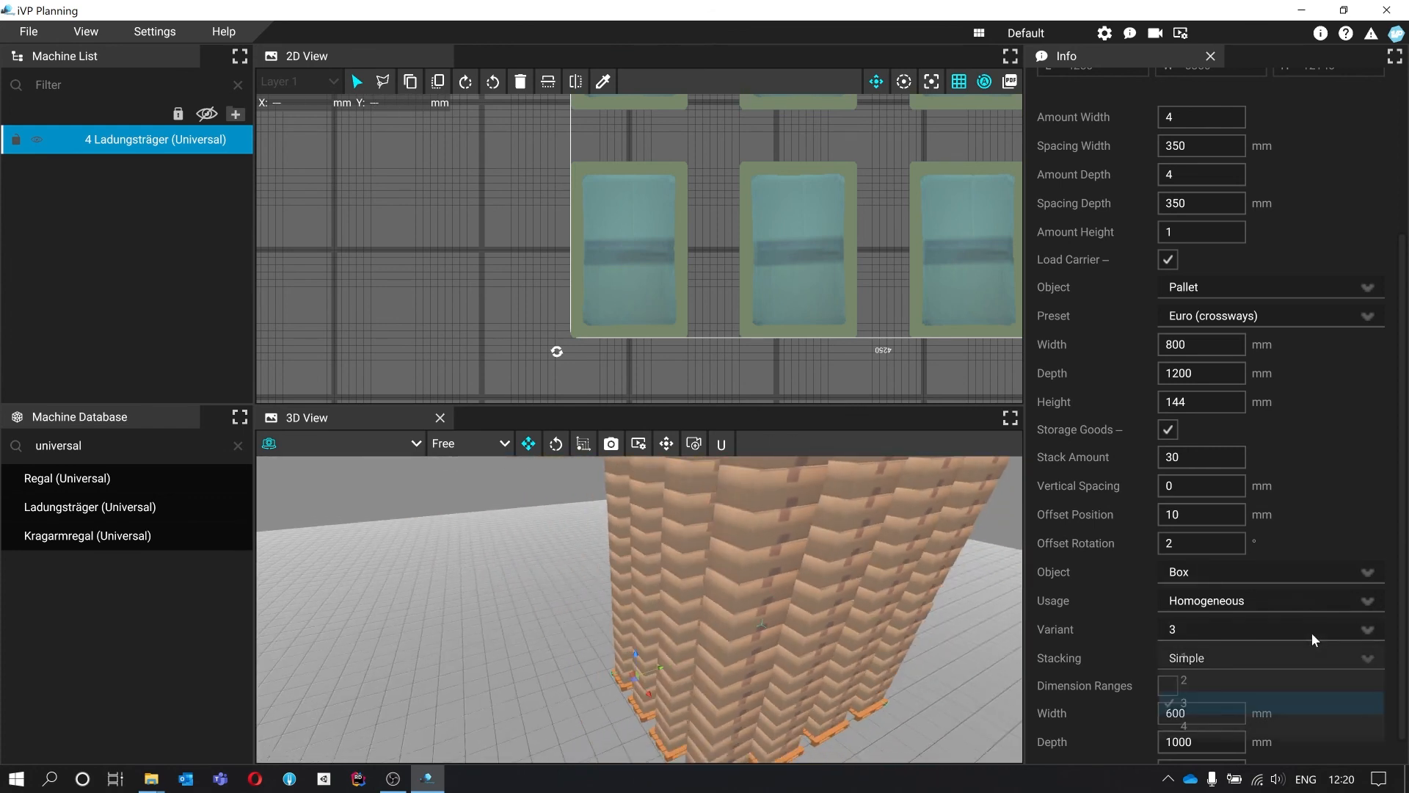
click(1303, 677)
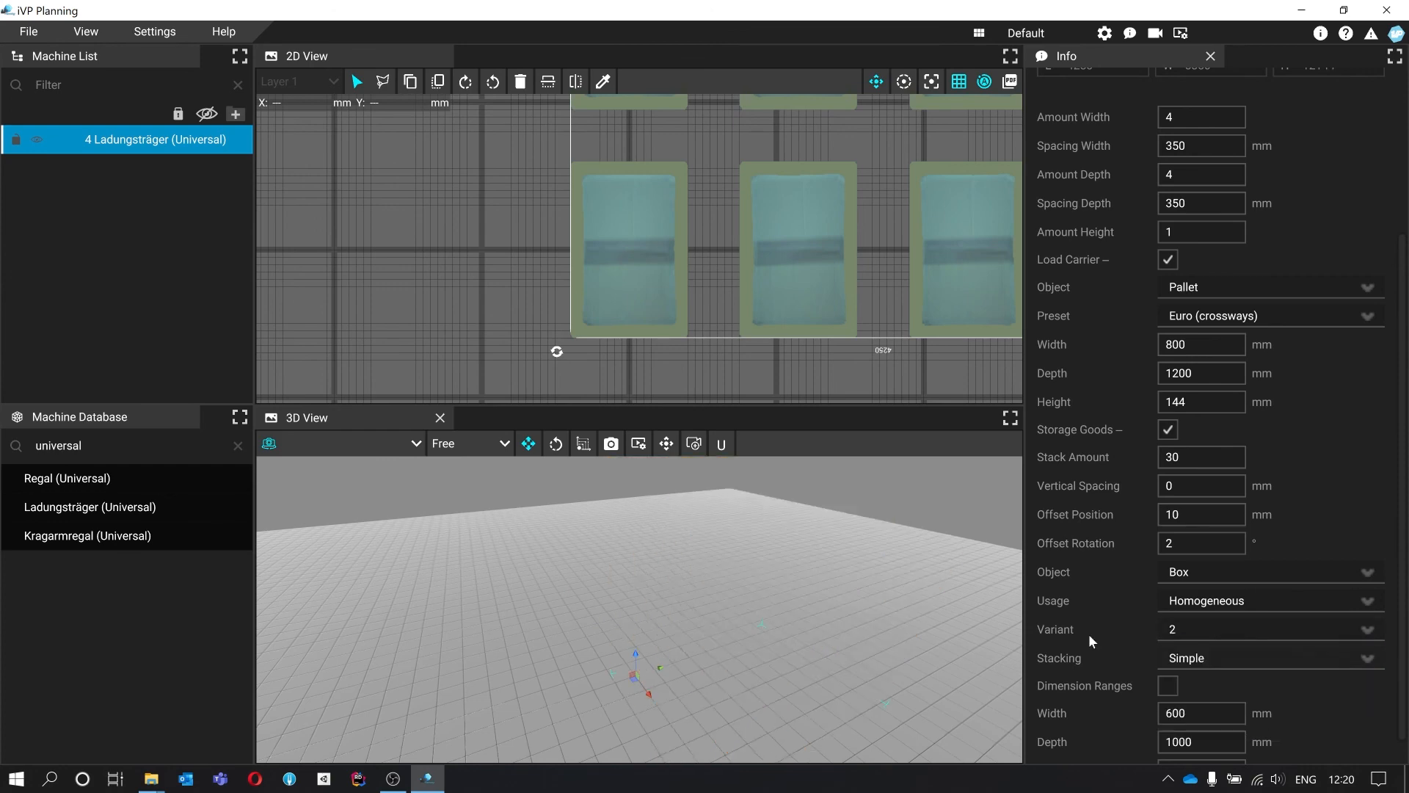
mouse_move(843, 563)
right_down()
mouse_move(807, 567)
mouse_move(869, 565)
right_up()
key(w)
key(s)
key(w)
key(s)
key(a)
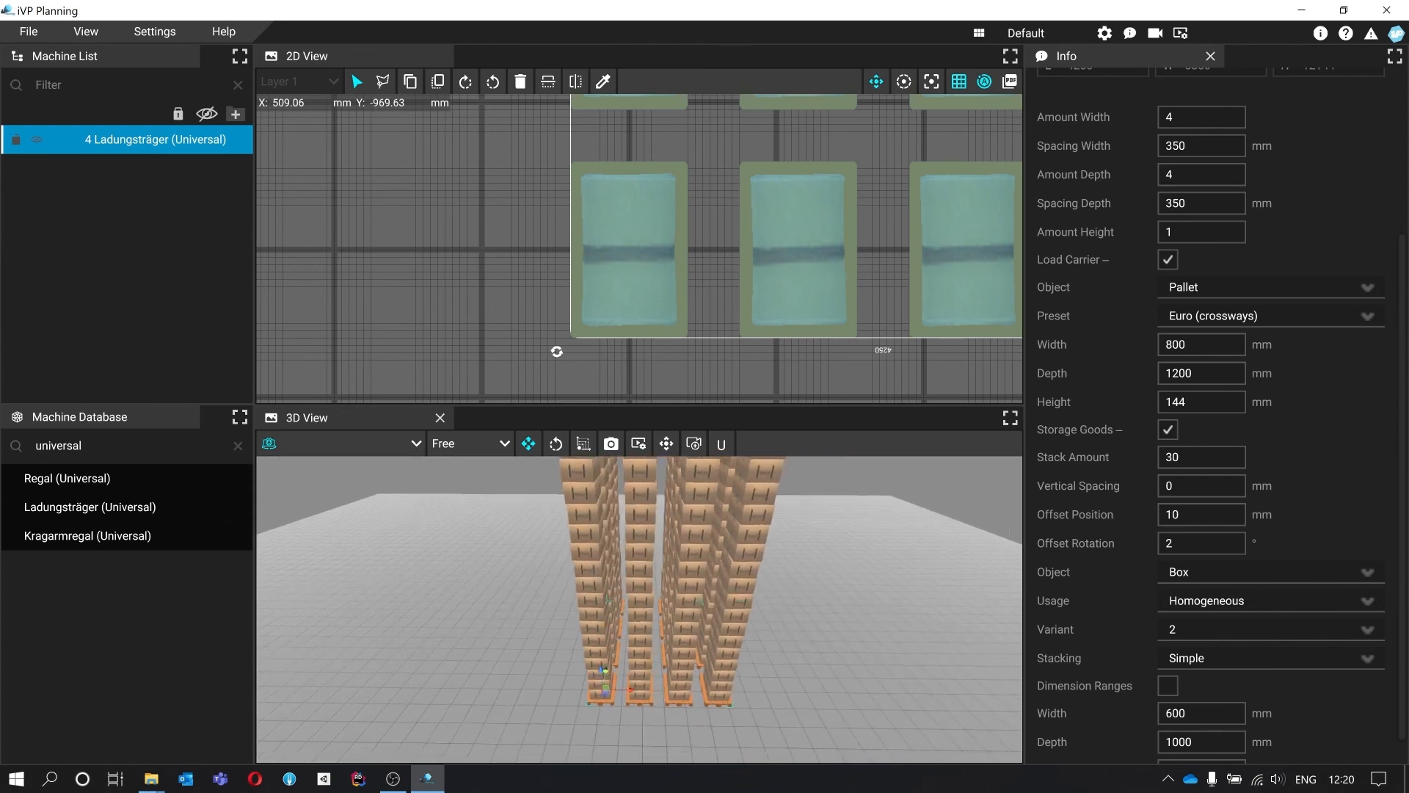
key(d)
Shift the whole pallet grid slightly sideways, using both the 2D plan and the 3D view.
scroll(808, 238, down, 6)
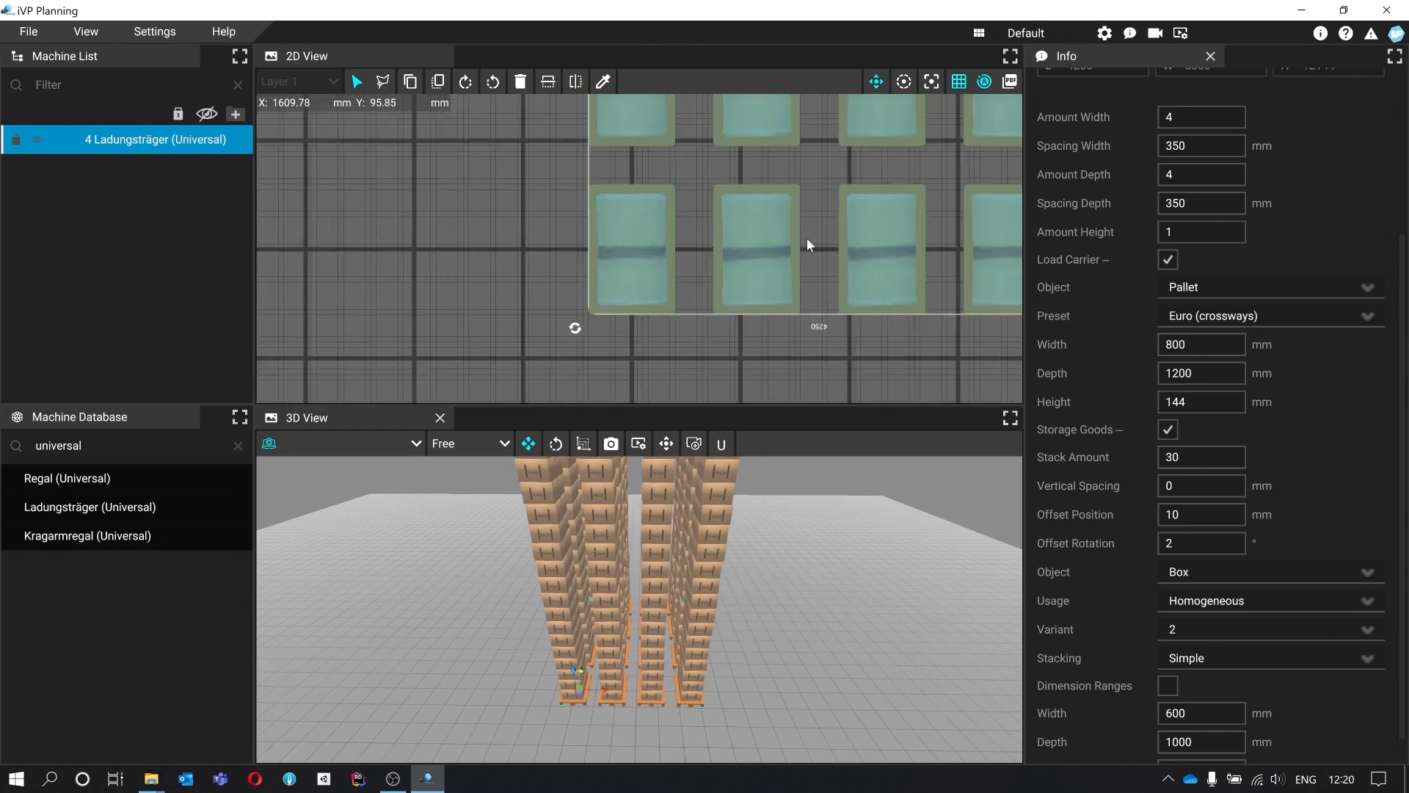
scroll(786, 232, down, 3)
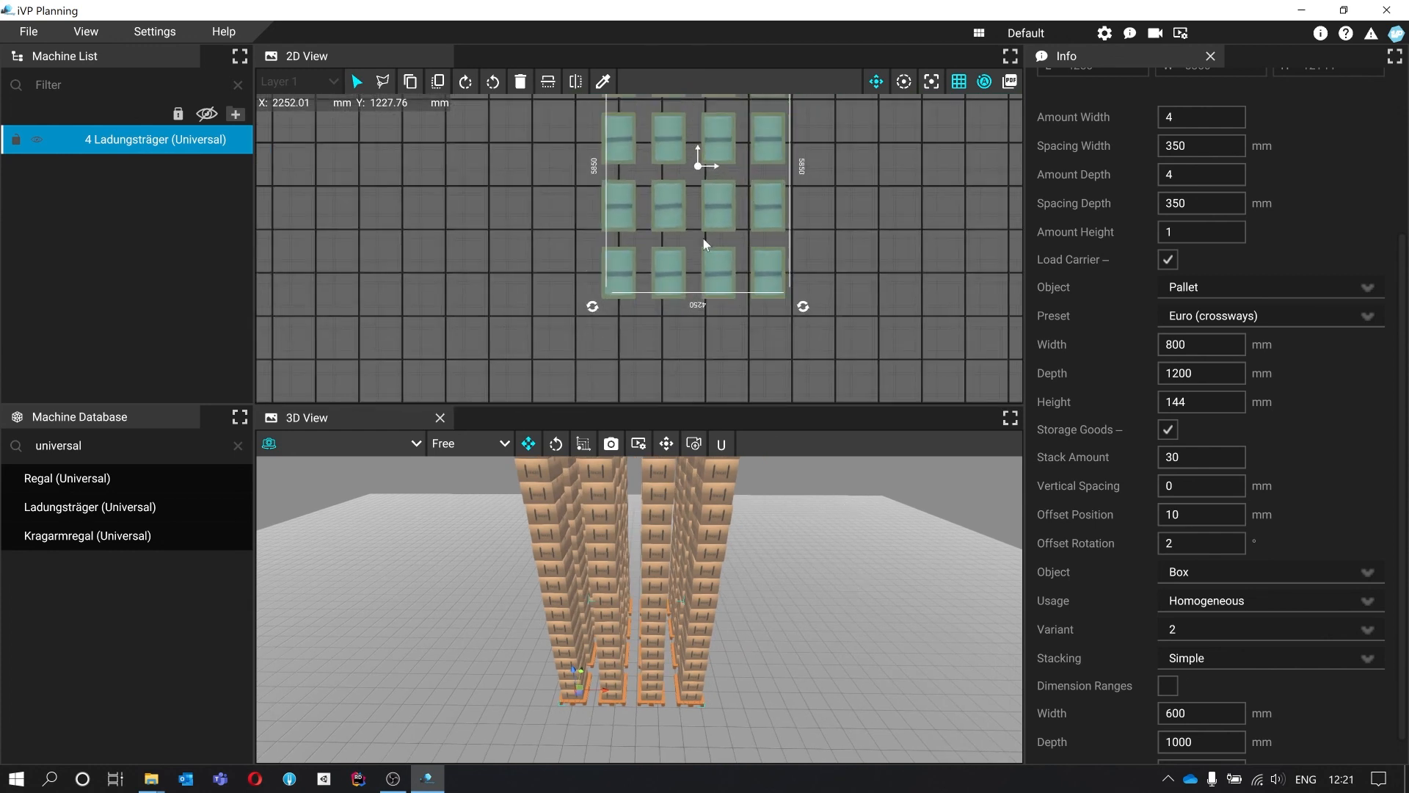
mouse_move(684, 220)
mouse_down()
mouse_move(725, 223)
mouse_move(505, 218)
mouse_move(747, 226)
mouse_move(706, 226)
mouse_up()
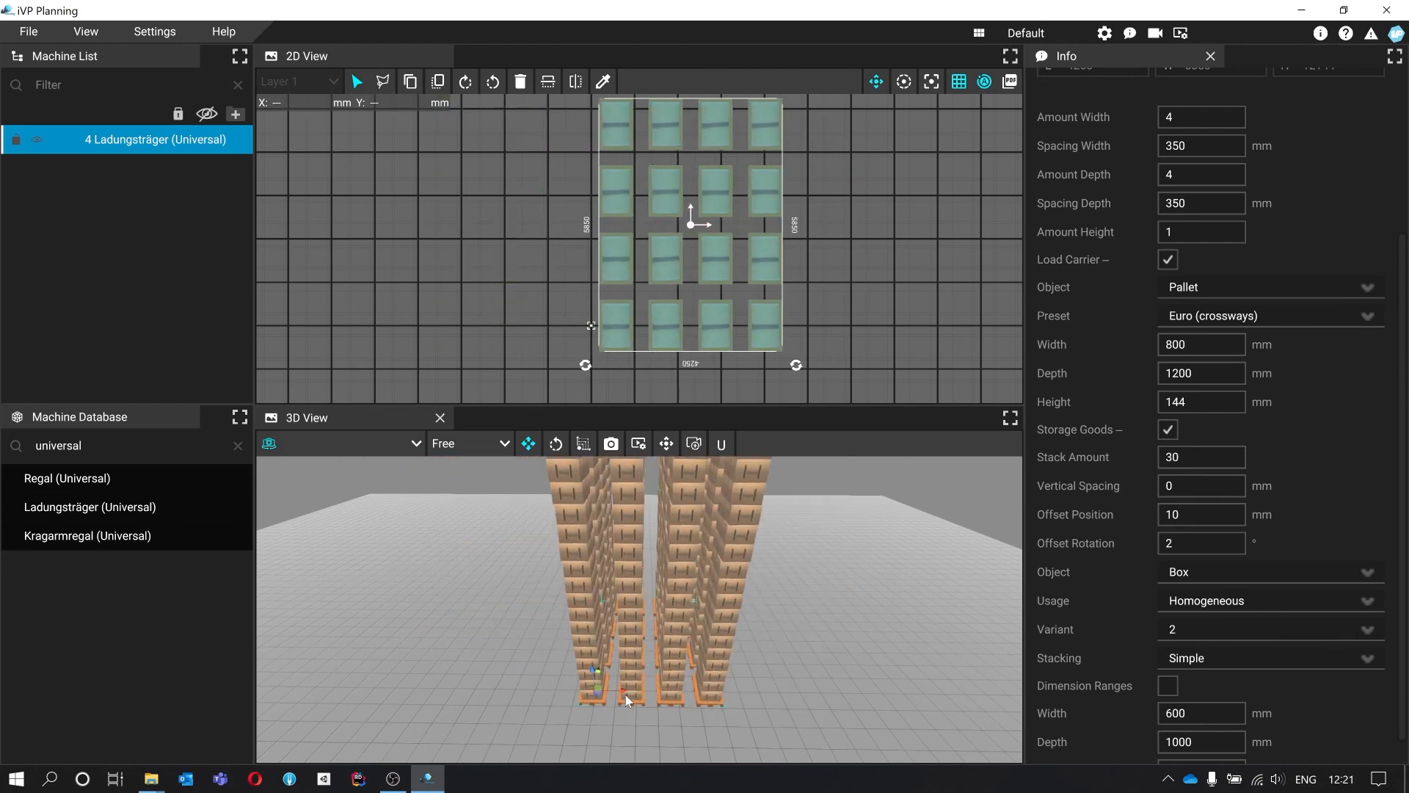
mouse_move(619, 693)
mouse_down()
mouse_move(668, 694)
mouse_move(615, 694)
mouse_up()
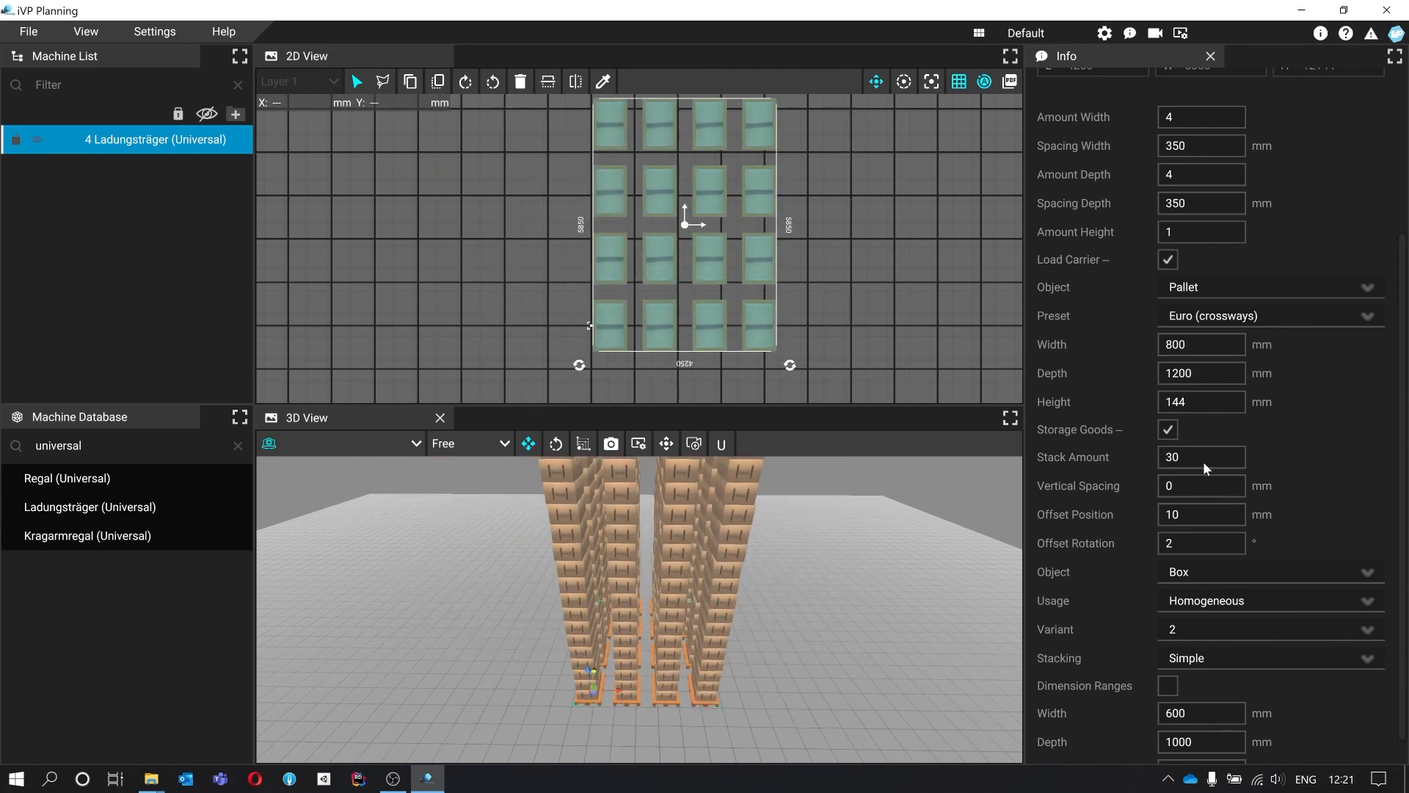